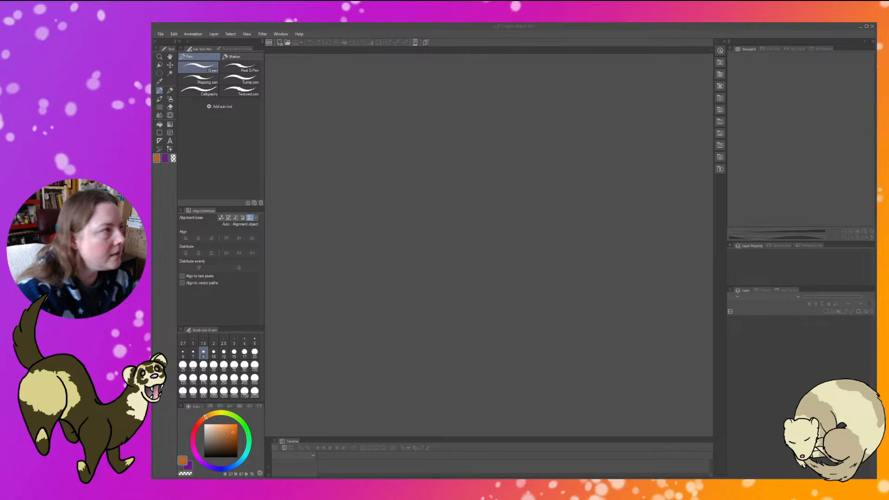
Create a new 1080 x 1920 px illustration at 600 dpi with dark purple paper.
left_click(160, 34)
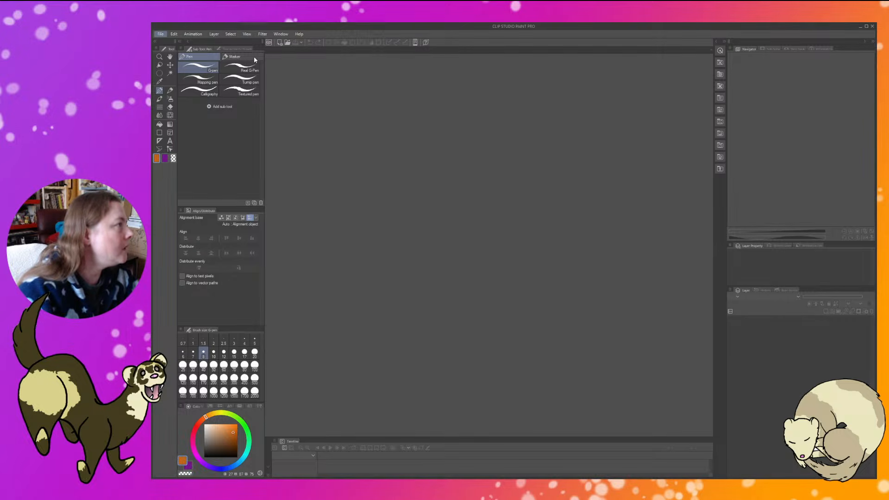
left_click(214, 45)
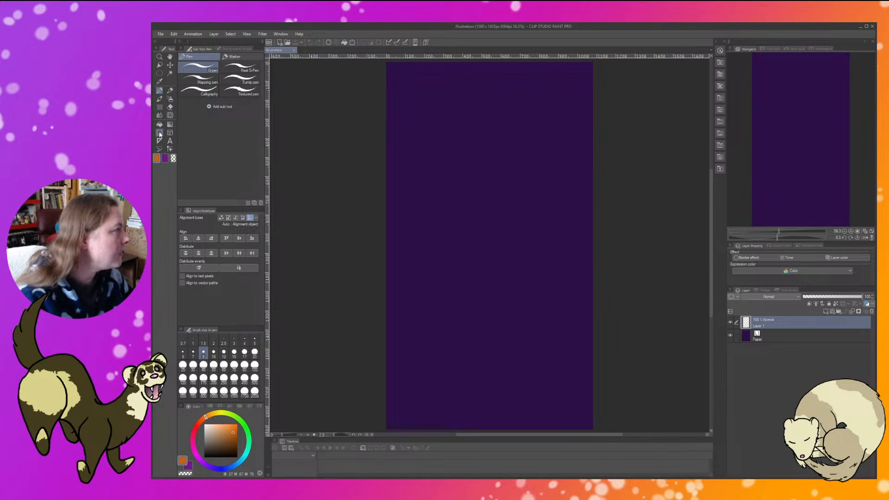
Make a circular selection in the upper half of the canvas, fill it with orange and deselect it.
left_click(159, 73)
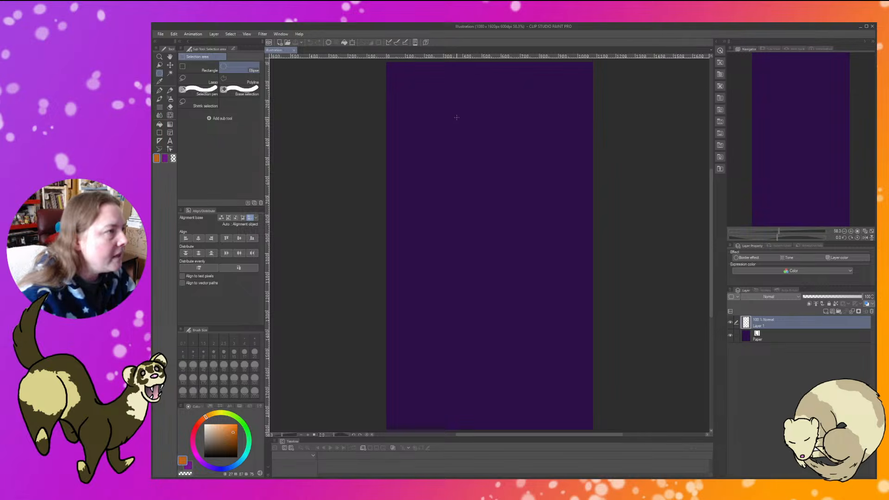
left_click_drag(425, 103, 557, 287)
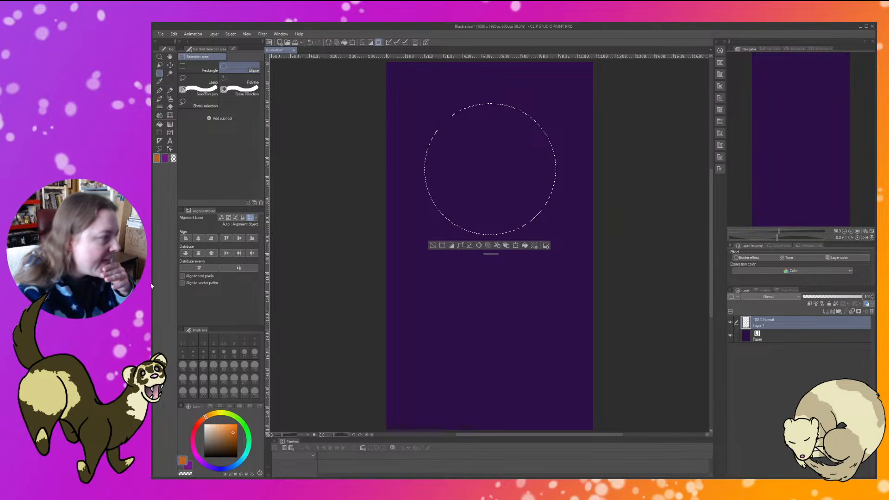
left_click(521, 248)
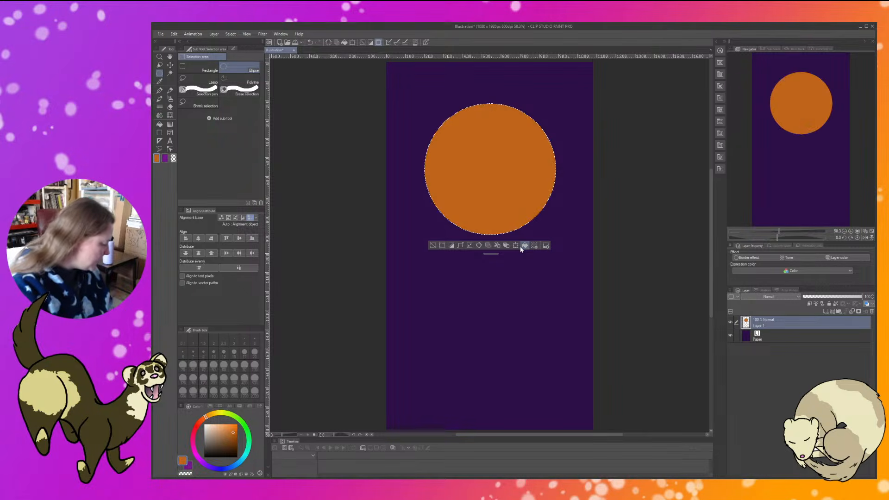
left_click(432, 251)
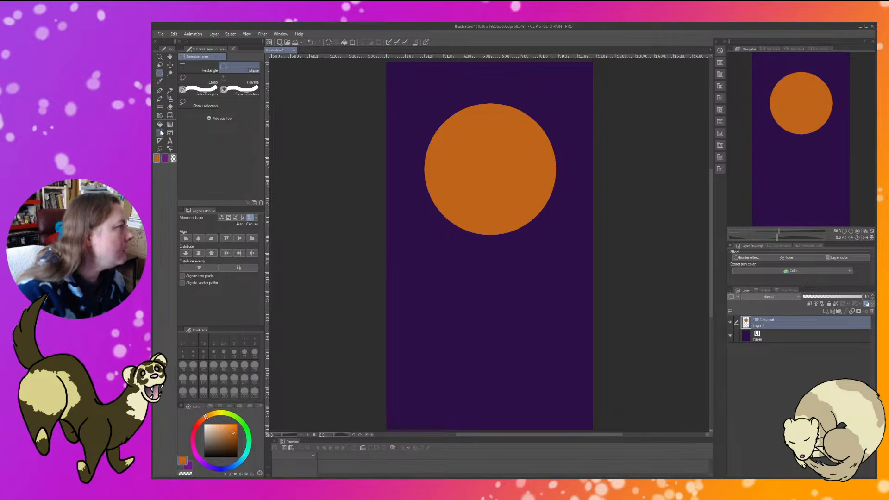
Select a rectangle as wide as the circle, from its middle down to near the canvas bottom, and fill it orange.
left_click(188, 72)
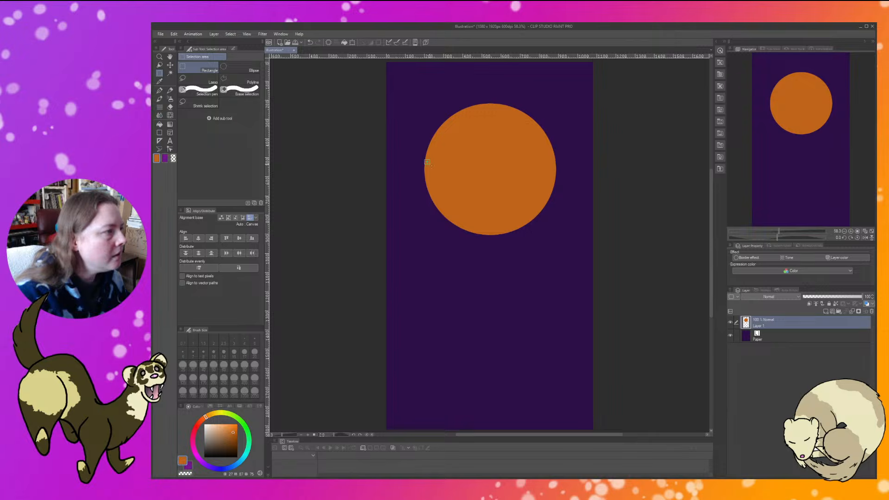
left_click_drag(425, 160, 555, 378)
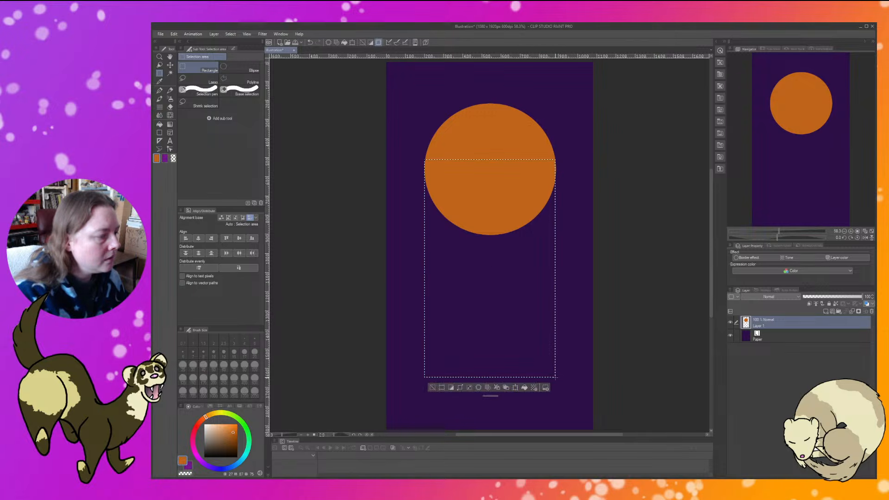
left_click_drag(523, 272, 522, 279)
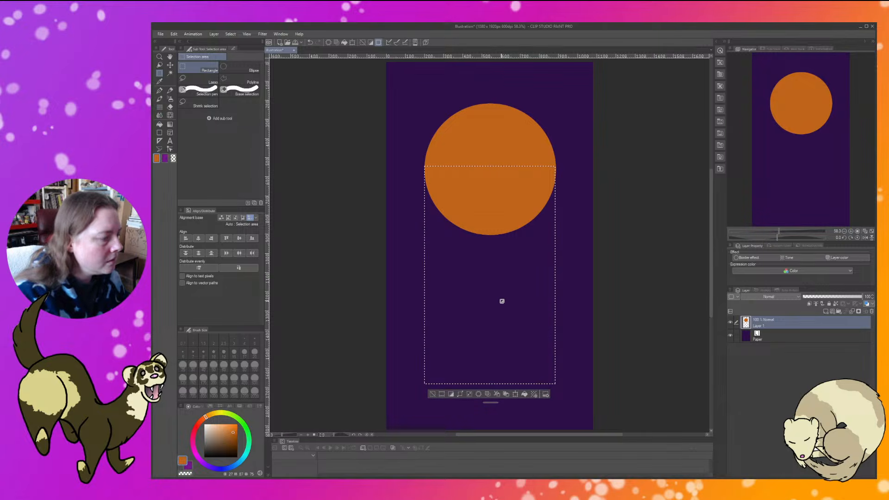
left_click(524, 394)
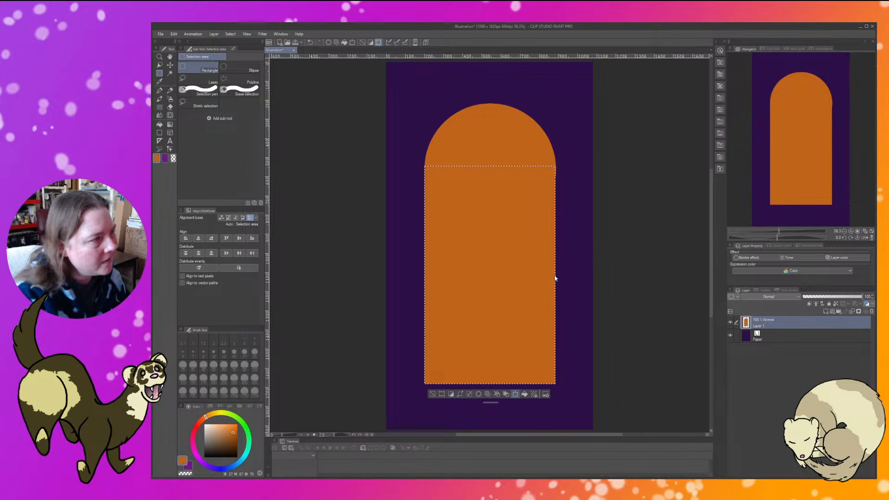
Scale the filled rectangle slightly wider so its right edge lines up with the circle's edge, and clear the selection.
key("ctrl+t")
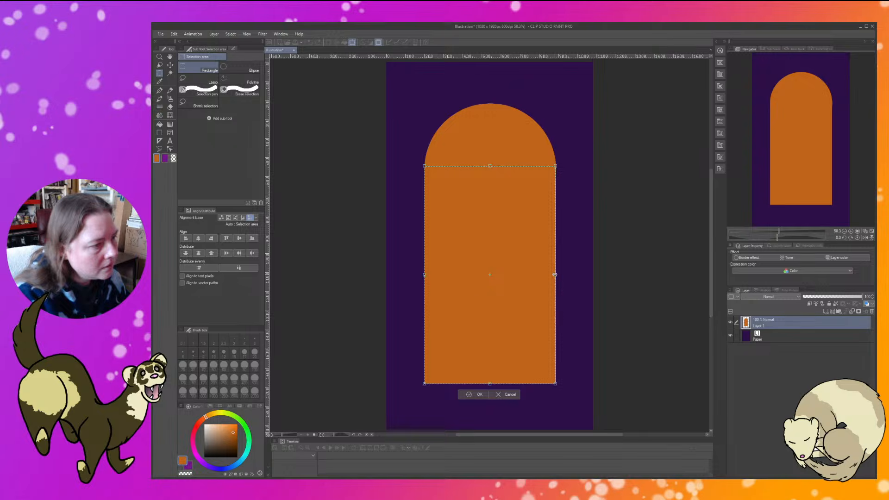
left_click_drag(555, 275, 556, 274)
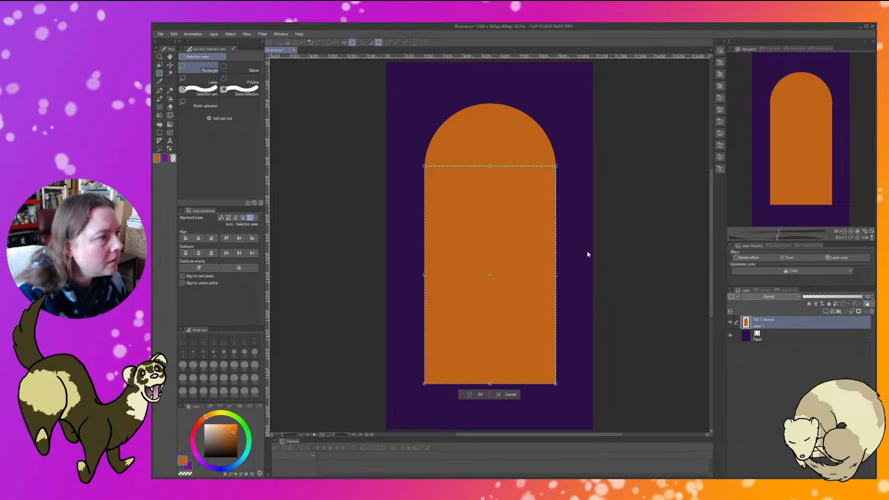
key("Return")
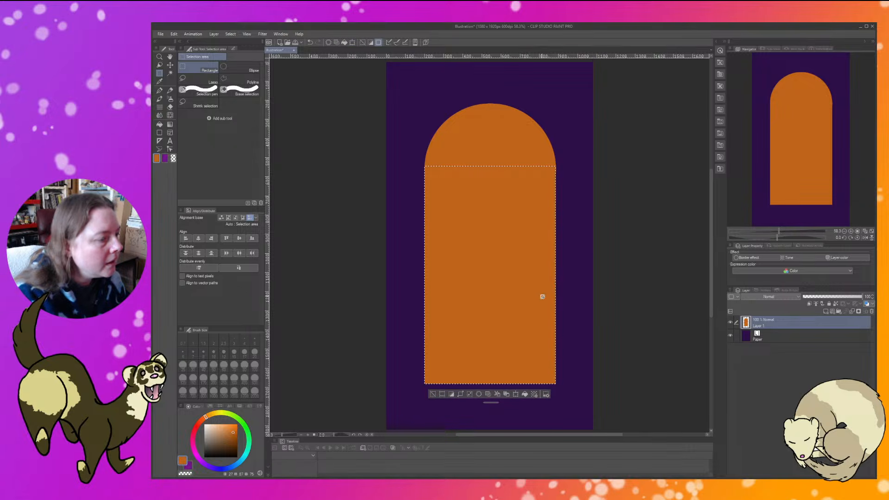
left_click(515, 393)
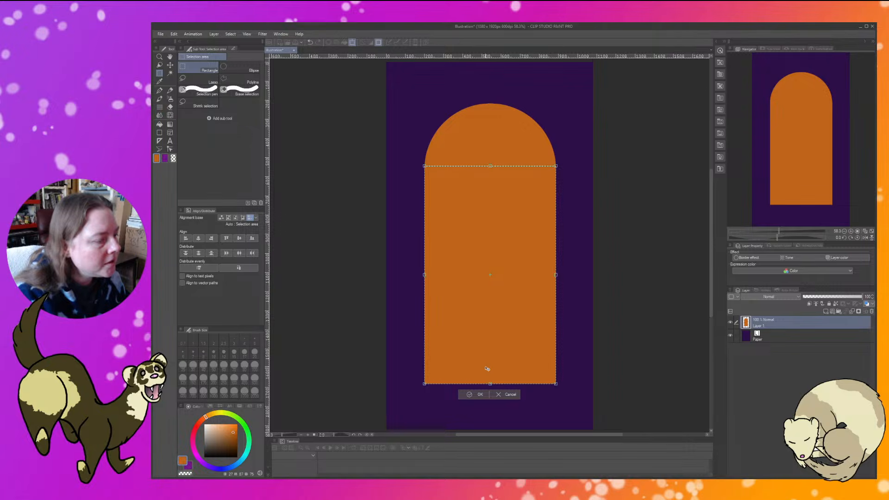
left_click(470, 396)
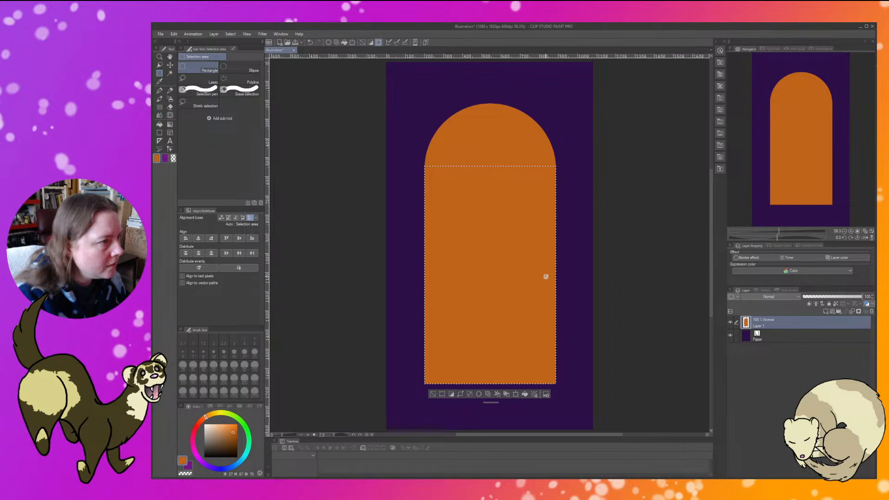
left_click(431, 396)
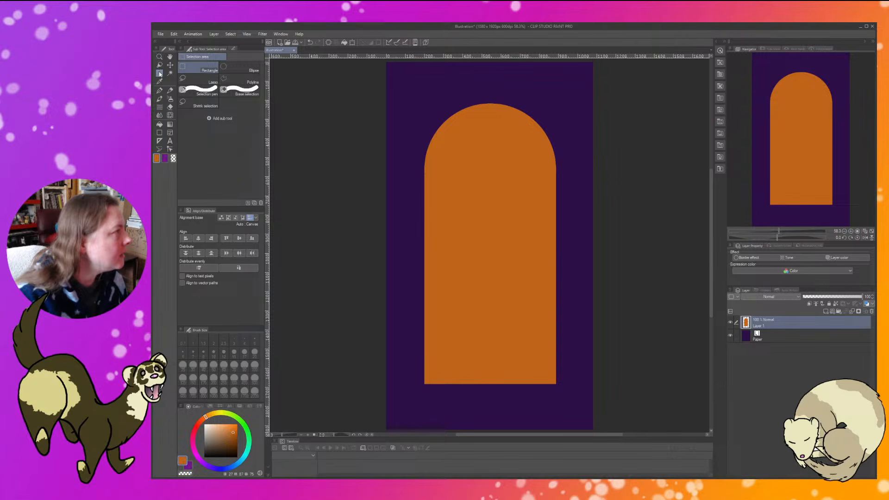
Select a narrow vertical strip left of the orange arch, nudge the selection right until it meets the arch's edge, and deselect.
left_click_drag(401, 152, 419, 219)
scroll(464, 221, "up", 3)
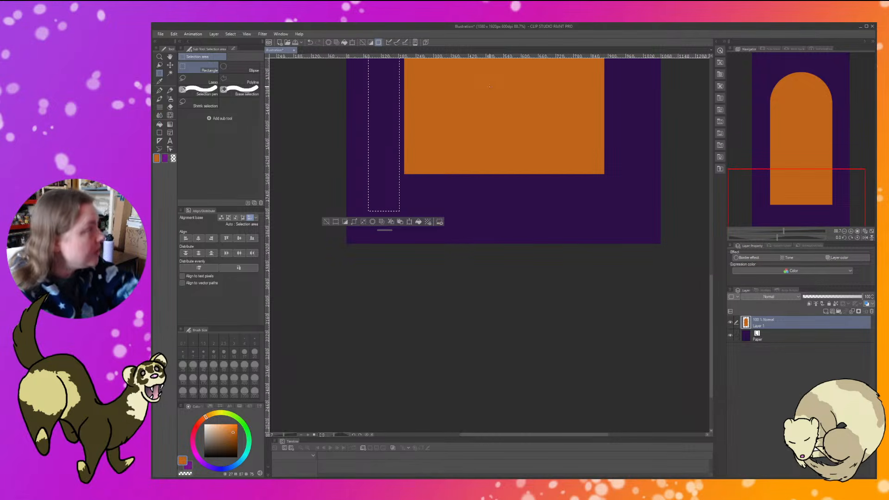
scroll(477, 88, "up", 4)
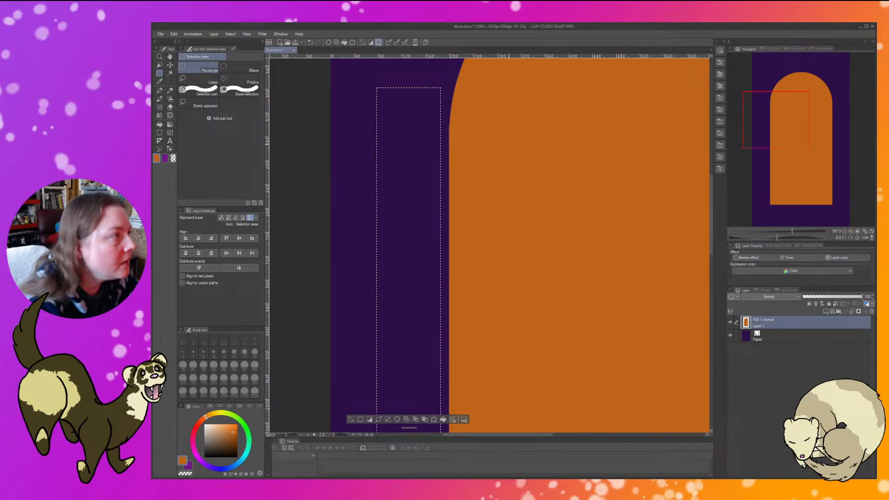
key("Right")
key("Right")
key("Right")
key("Right")
key("Right")
key("Right")
key("Right")
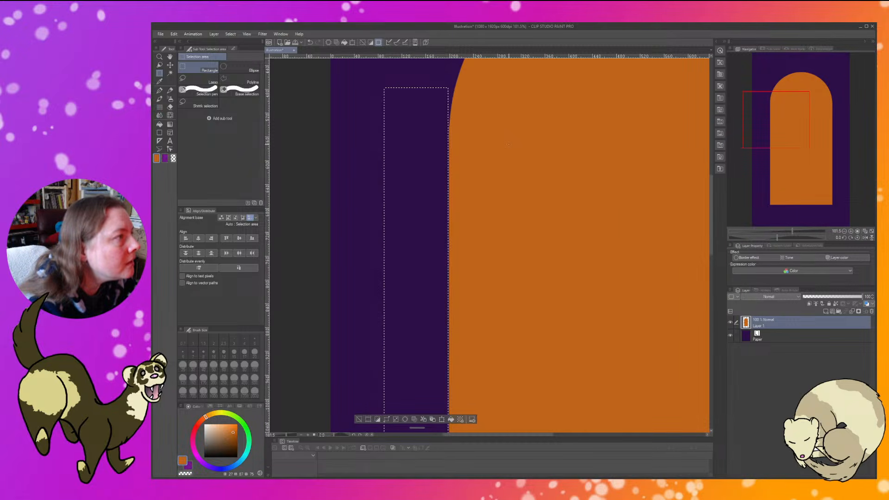
key("Right")
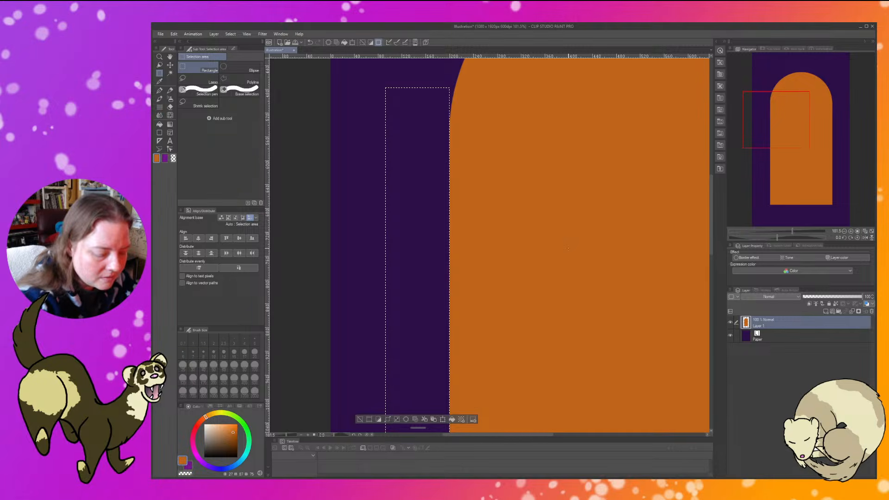
key("Right")
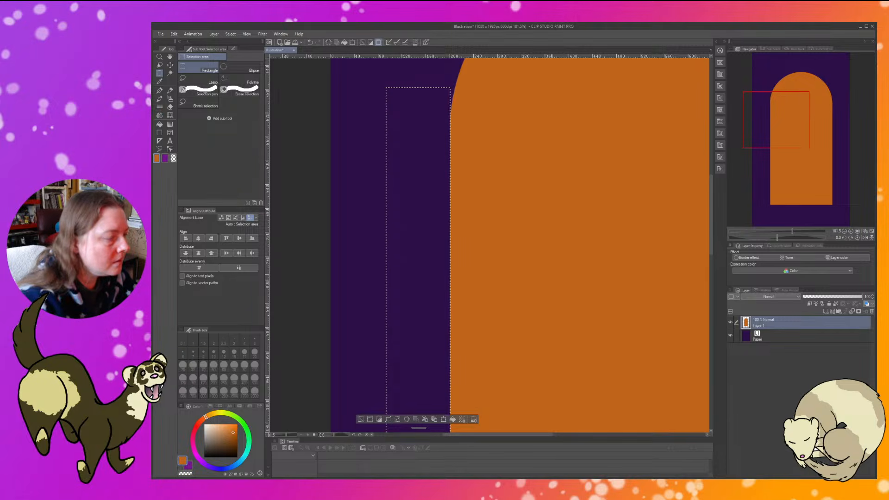
key("ctrl+d")
scroll(469, 250, "down", 5)
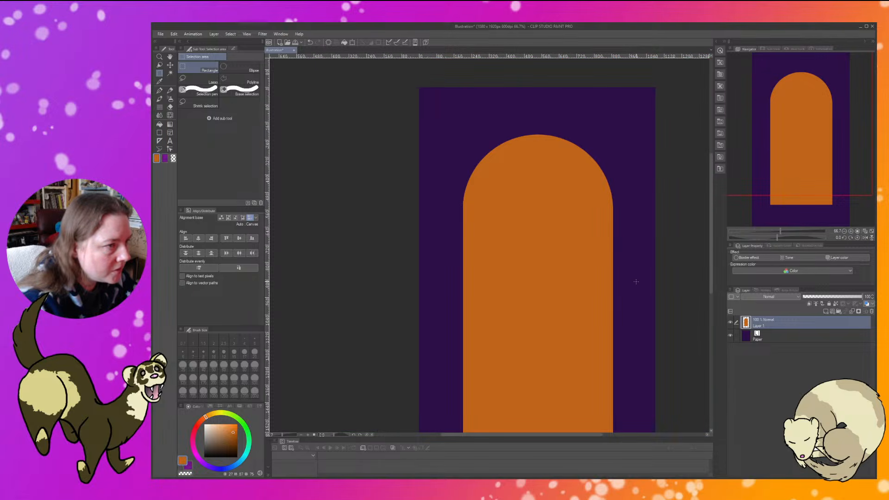
scroll(636, 288, "down", 2)
scroll(636, 287, "up", 1)
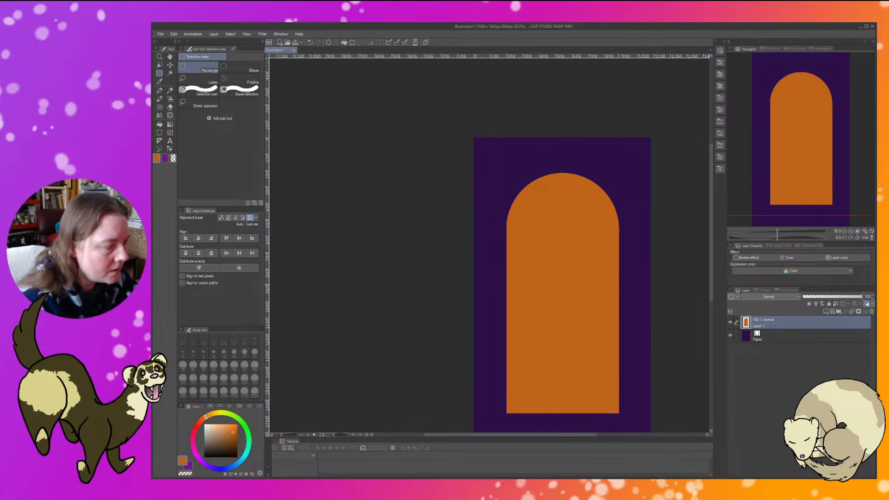
left_click_drag(580, 262, 506, 216)
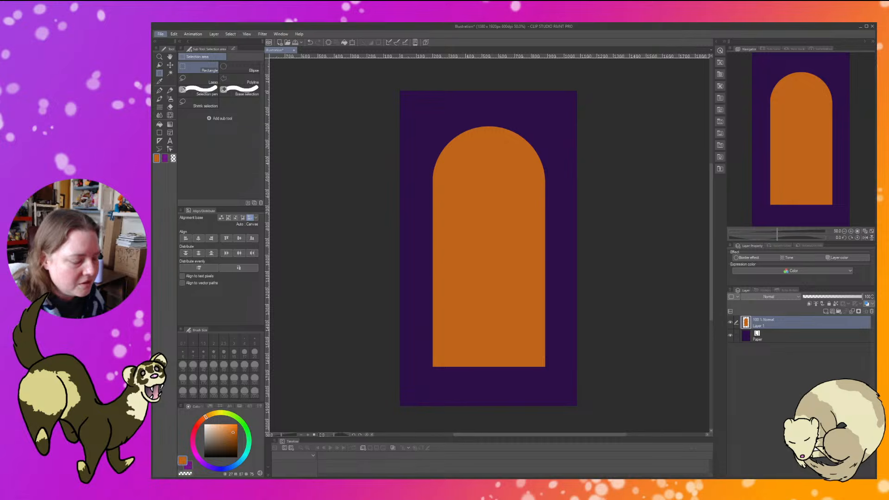
Import the wooden door picture with the teal ferret silhouette onto its own layer above the orange arch.
left_click(716, 431)
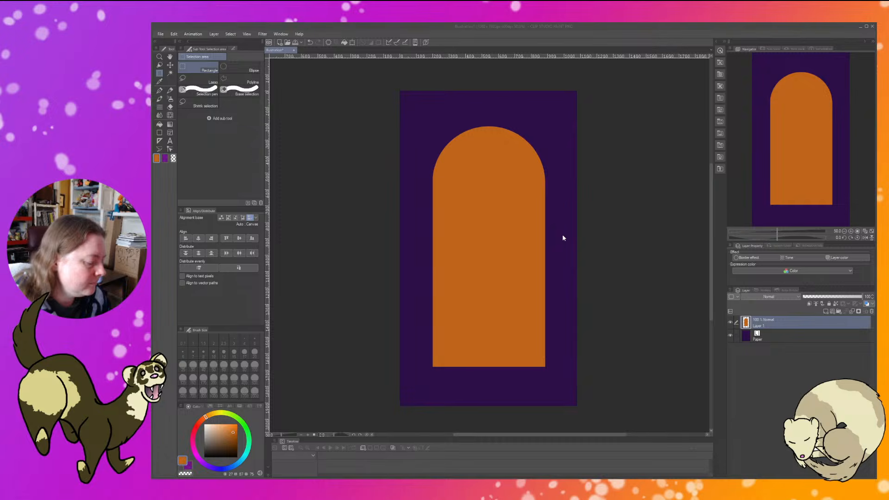
left_click(563, 236)
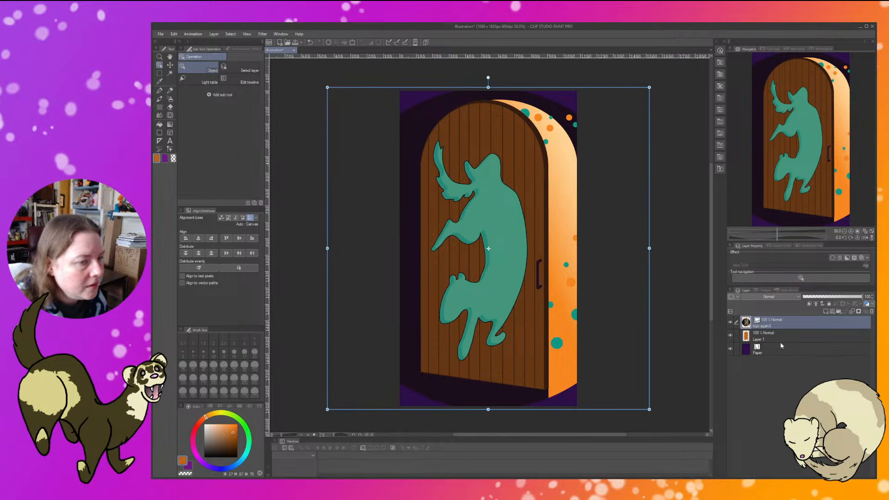
left_click(160, 75)
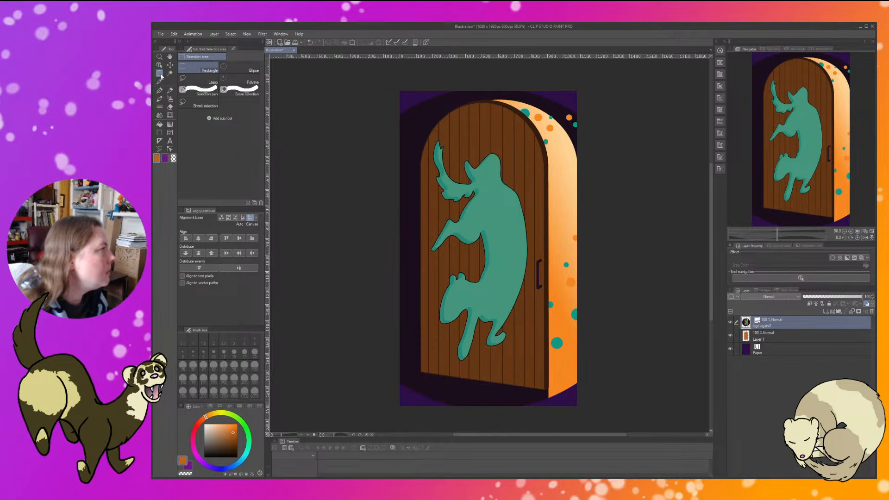
Add a raster layer above the door picture and draw a bright magenta pen mark over the ferret's tail tip.
left_click(828, 312)
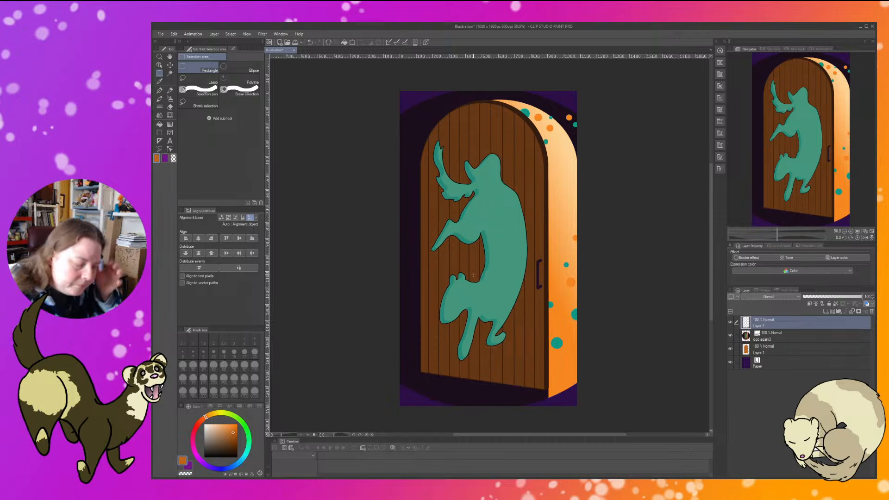
left_click(160, 93)
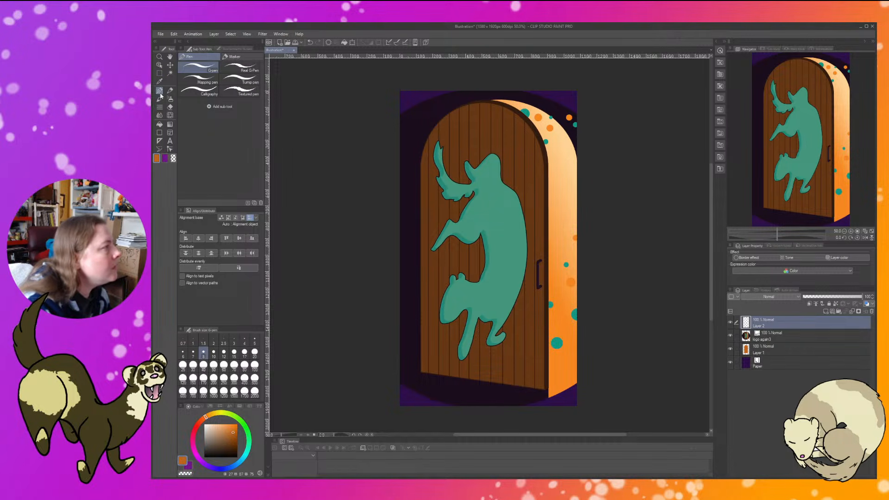
left_click(165, 159)
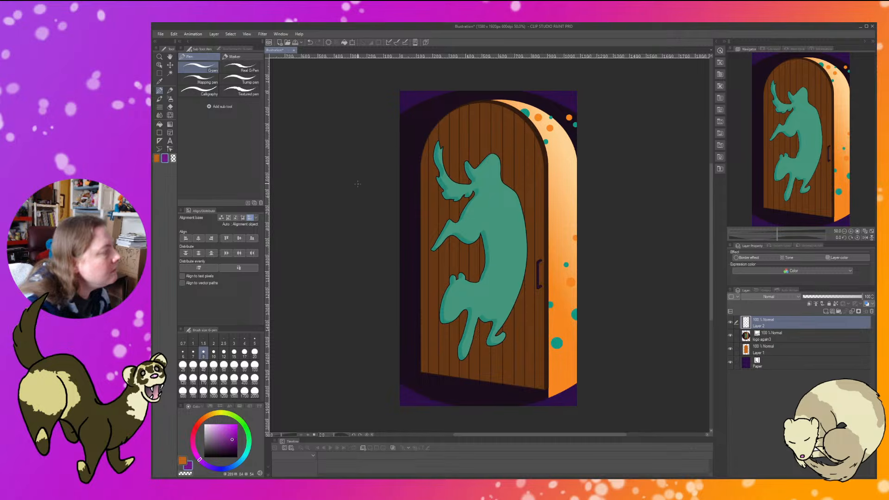
left_click(207, 412)
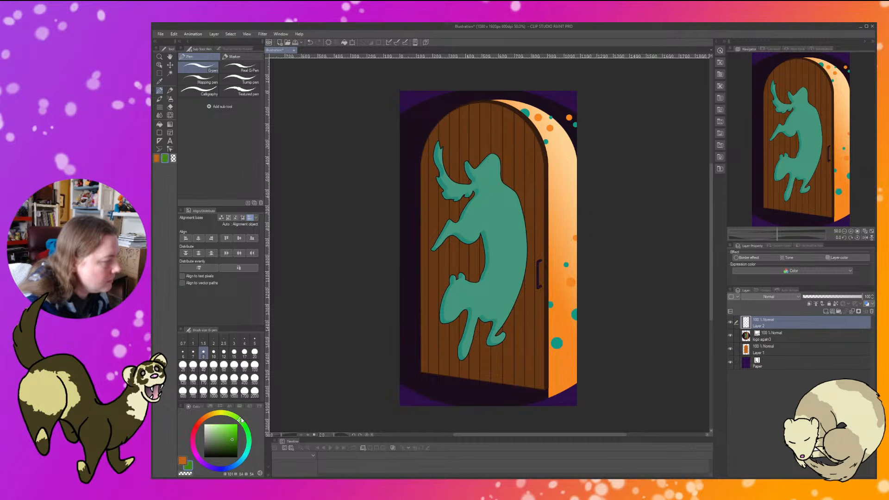
mouse_move(208, 411)
left_mouse_down()
mouse_move(194, 430)
mouse_move(198, 457)
mouse_move(246, 413)
left_mouse_up()
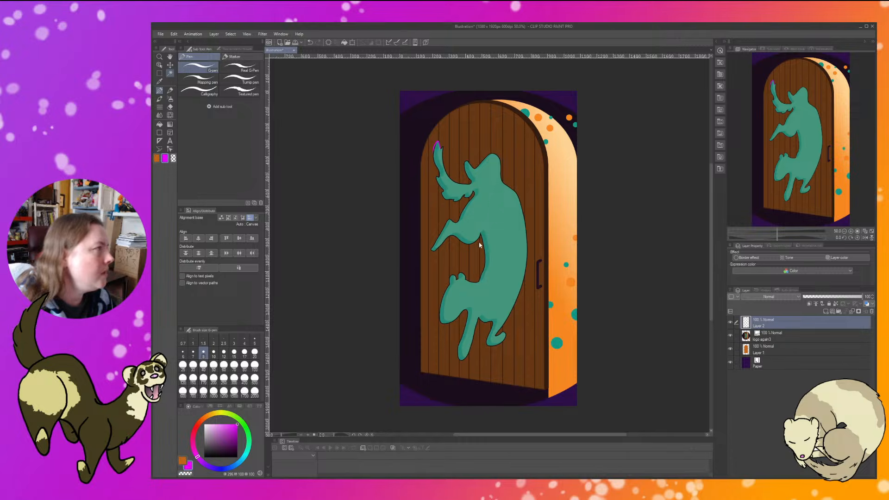
Select the teal ferret silhouette with Auto Select referring to all layers, and remove the extra layer holding the magenta mark.
left_click(509, 230)
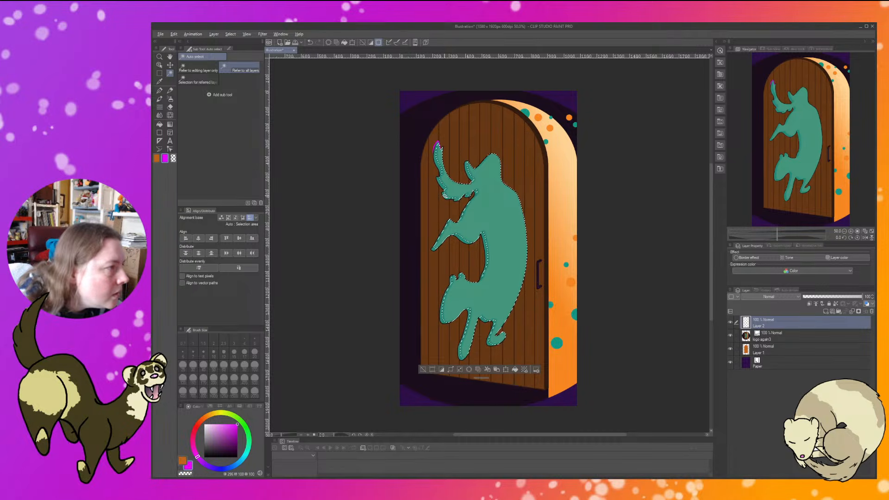
key("alt")
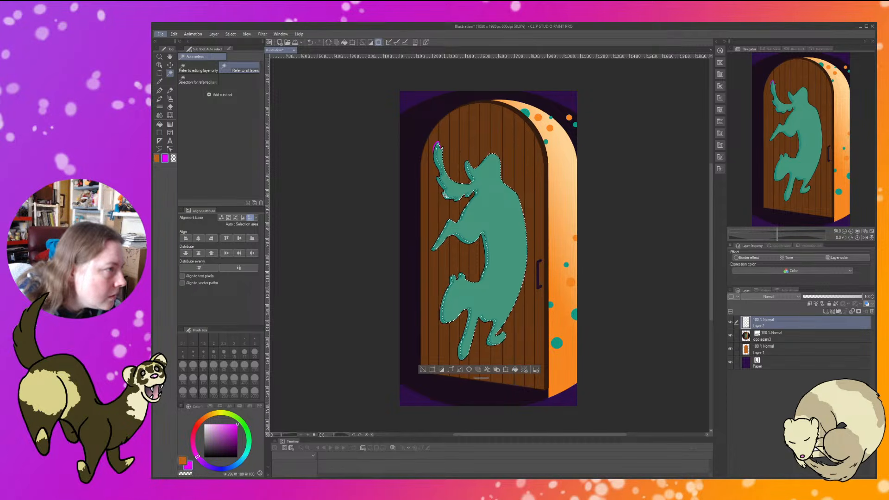
key("alt")
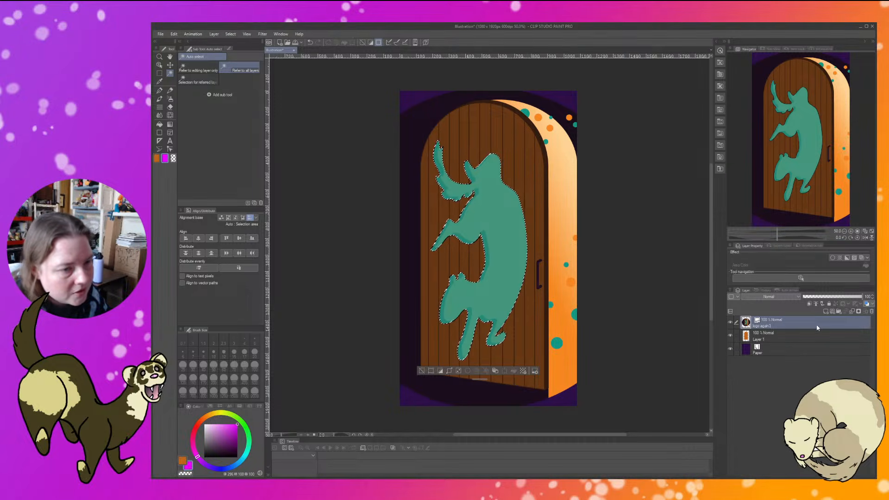
Add a raster layer above the door picture and sample the ferret's teal as the color for the Fill tool.
left_click(825, 311)
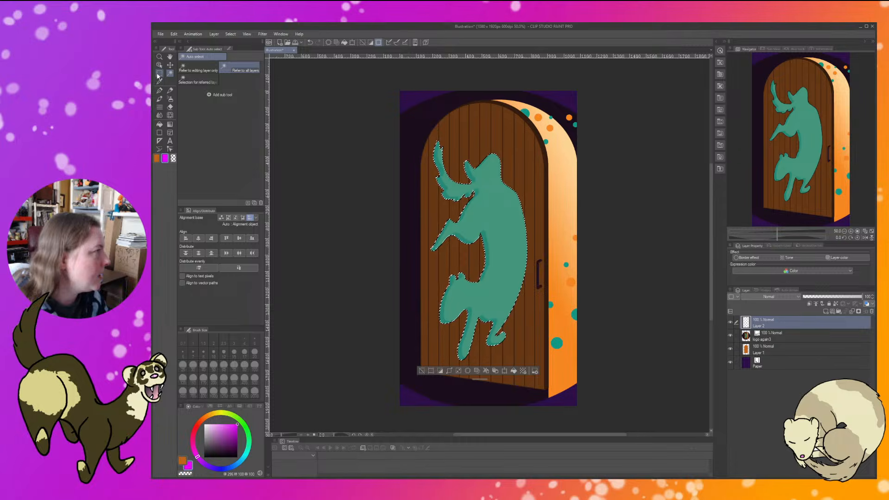
left_click(160, 128)
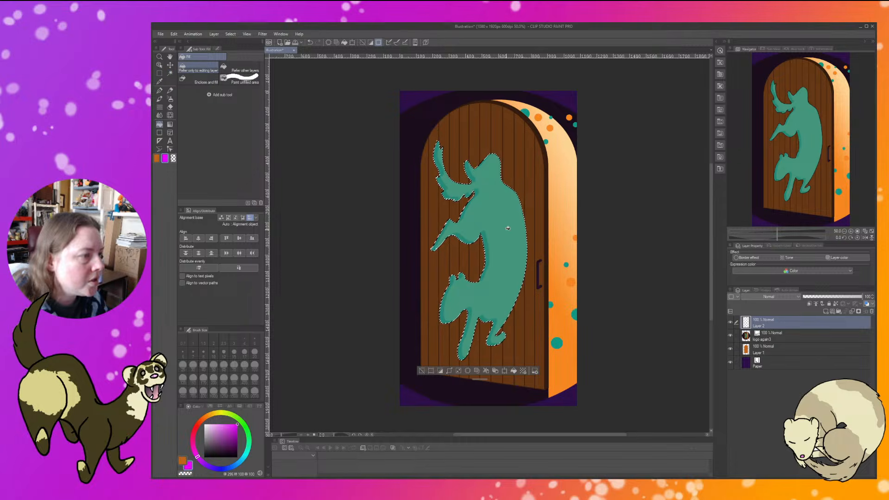
key("i")
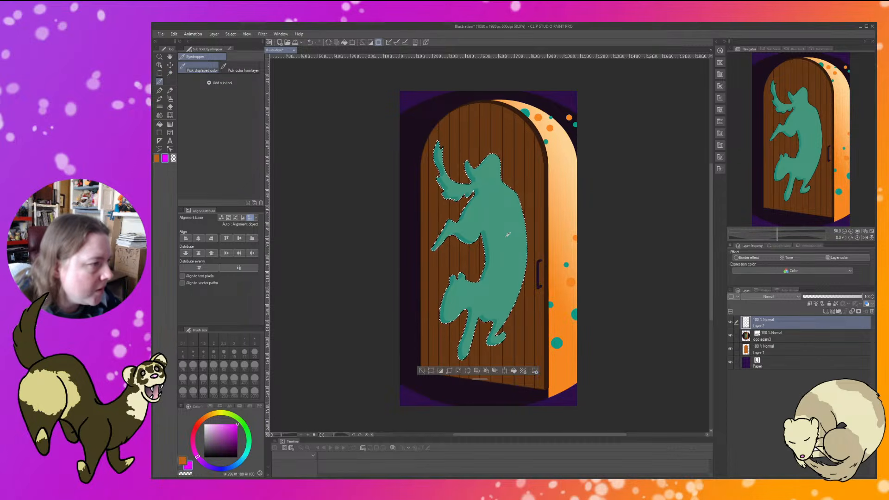
left_click(508, 235)
key("g")
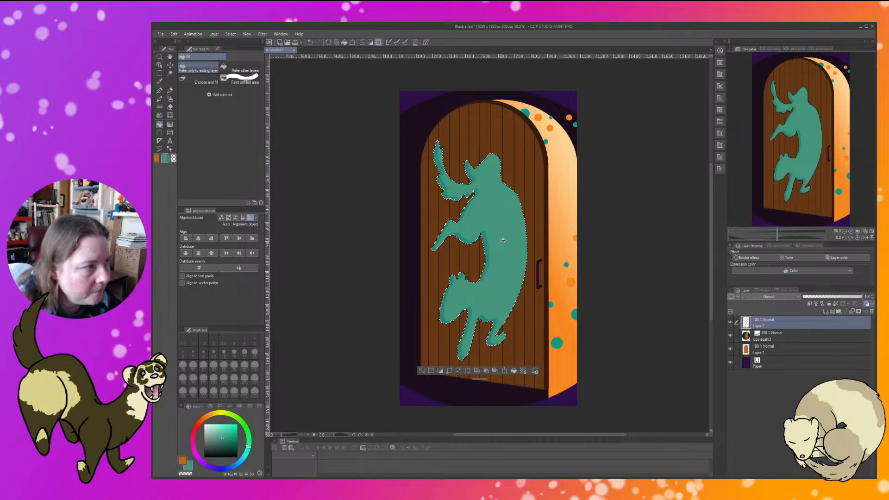
Copy the selected ferret from the door picture to its own masked layer, shifted slightly right onto the orange arch, with the door picture hidden.
left_click(798, 340)
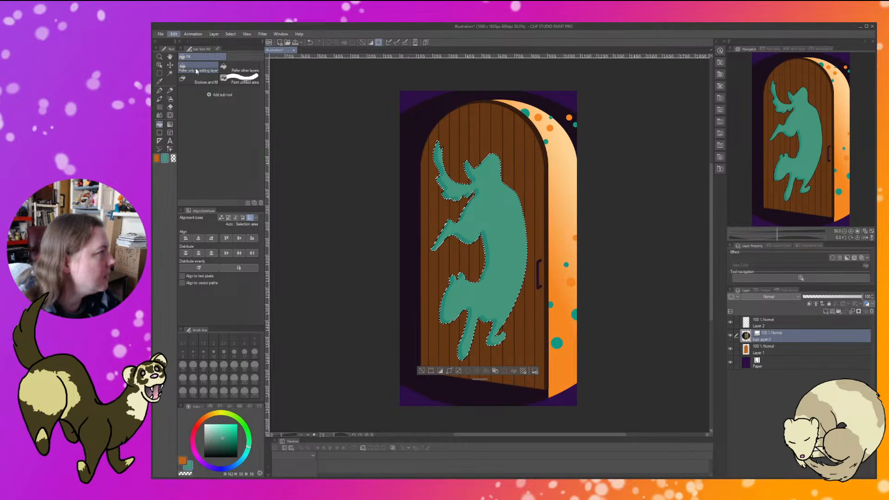
left_click(730, 335)
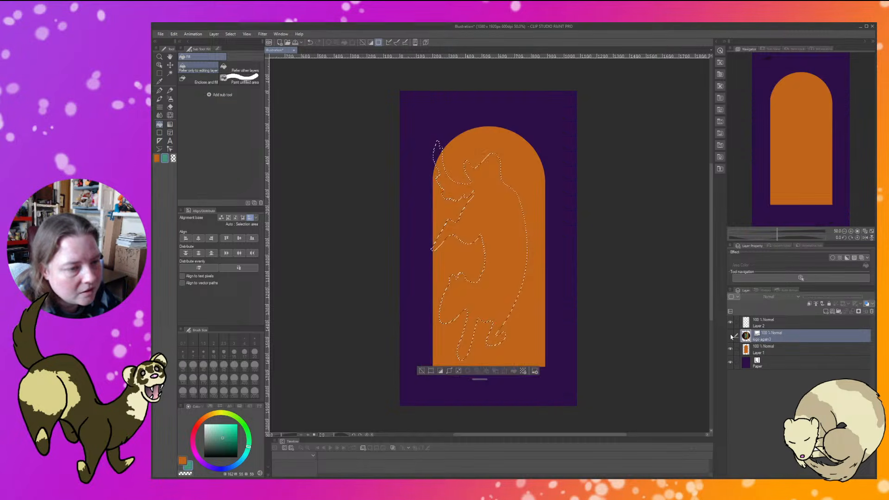
left_click(787, 320)
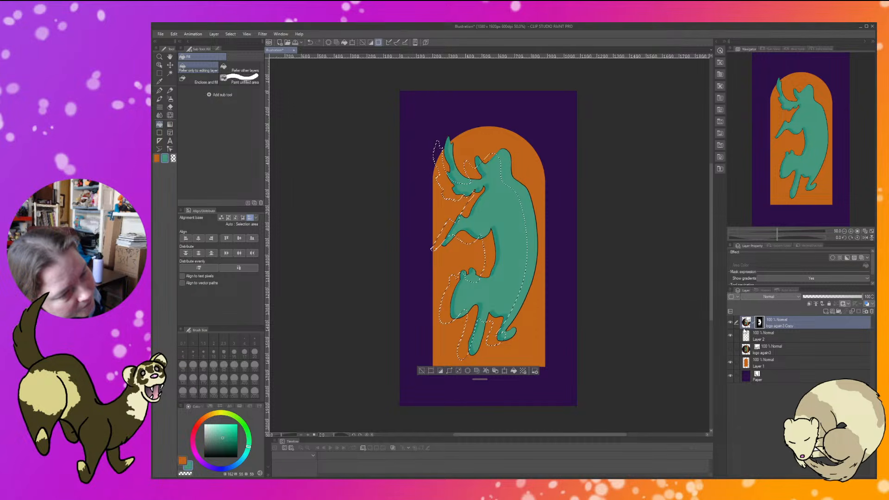
Hide the orange arch layer and clear the ferret-shaped selection.
left_click(745, 340)
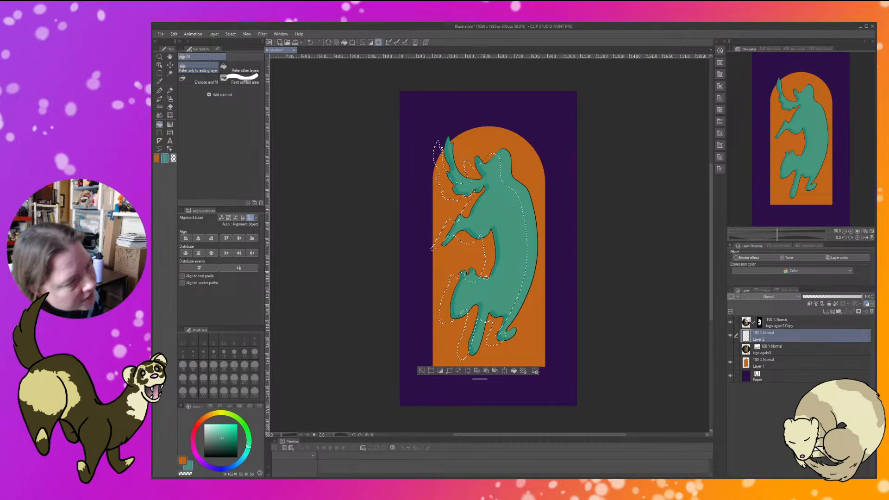
left_click(730, 362)
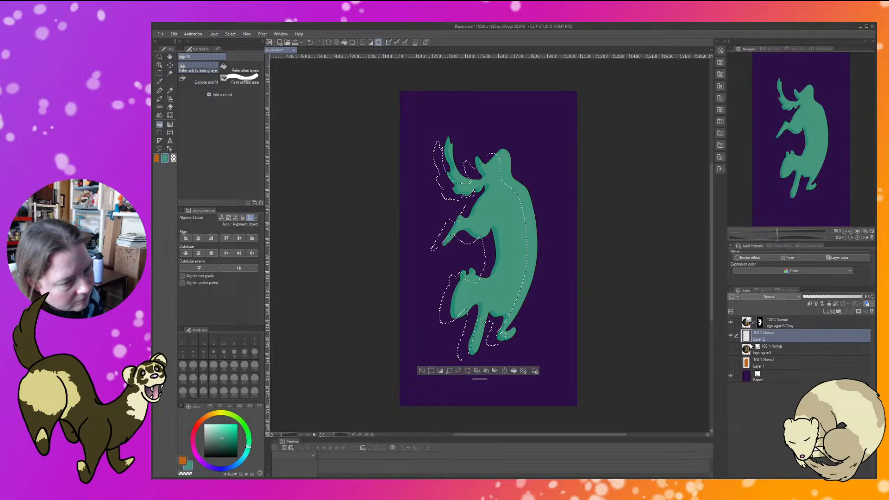
left_click(421, 370)
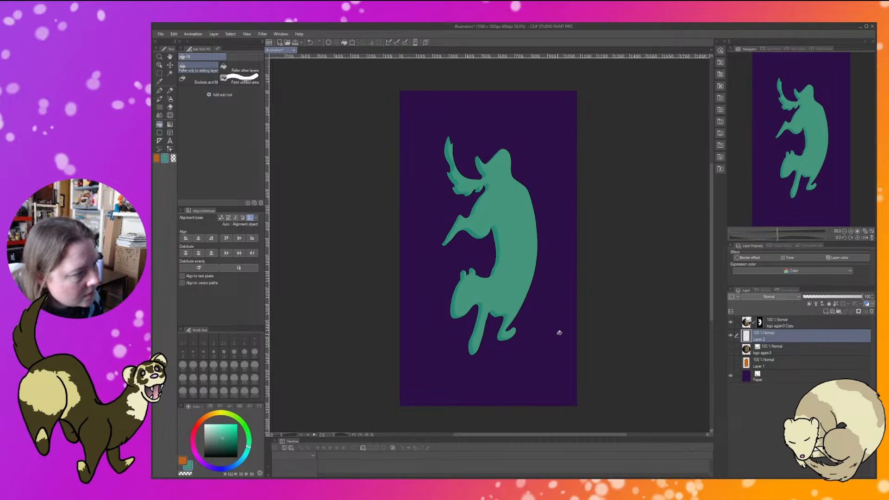
Make the wooden door picture visible and hide the separate ferret copy.
left_click(746, 350)
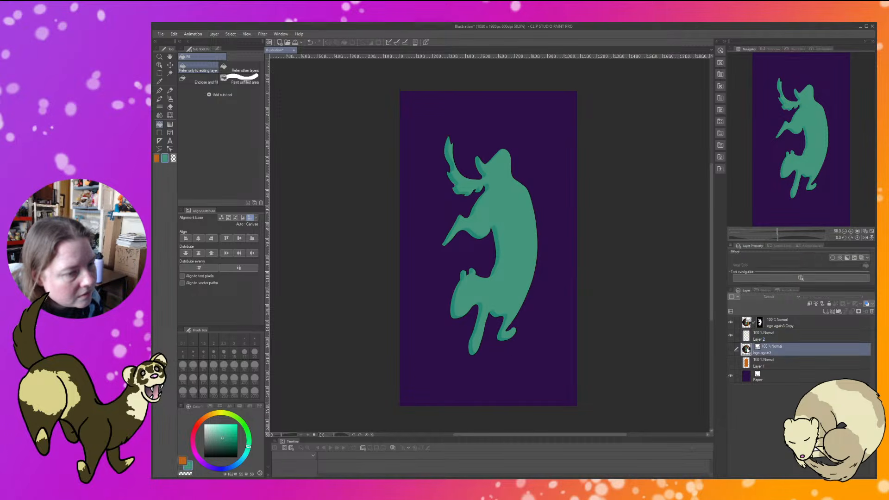
left_click(730, 350)
left_click(730, 323)
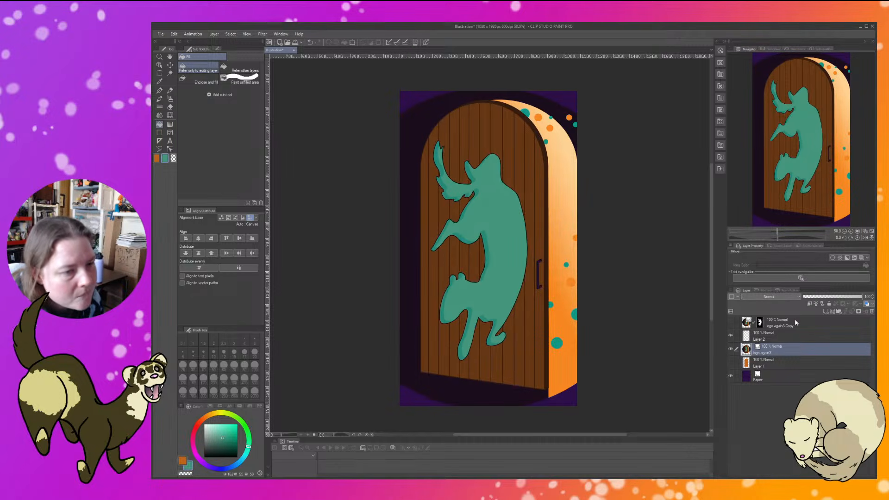
Try adding a raster layer above the hidden ferret copy, and undo the addition.
left_click(795, 320)
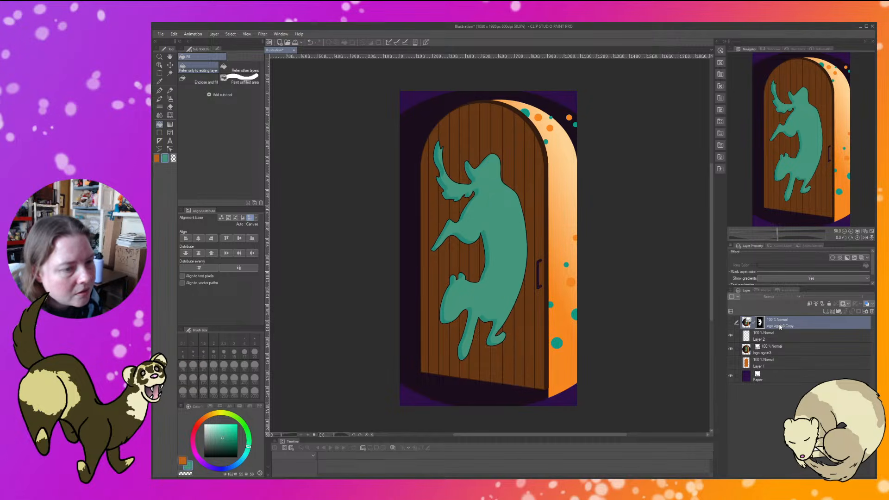
right_click(807, 324)
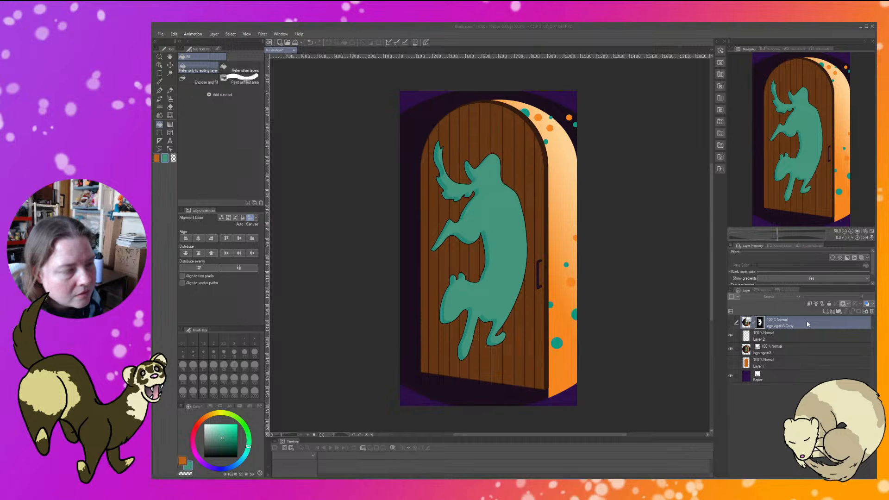
left_click(631, 243)
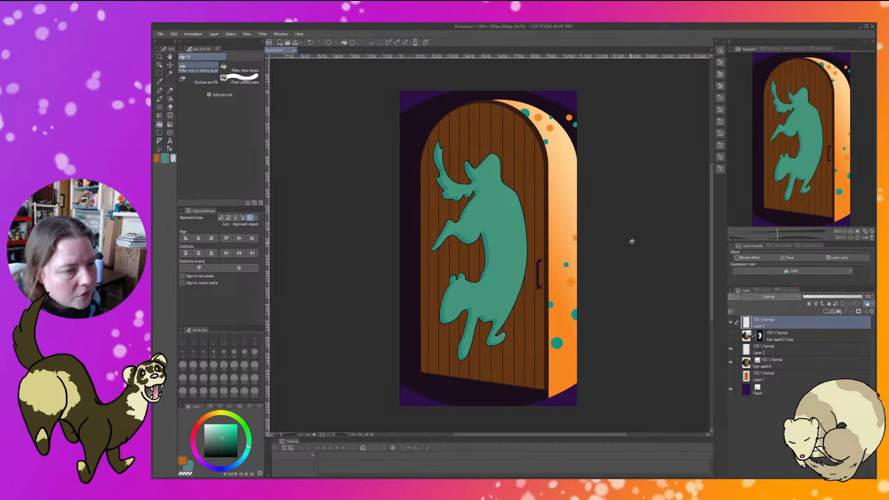
left_click(731, 323)
left_click(731, 323)
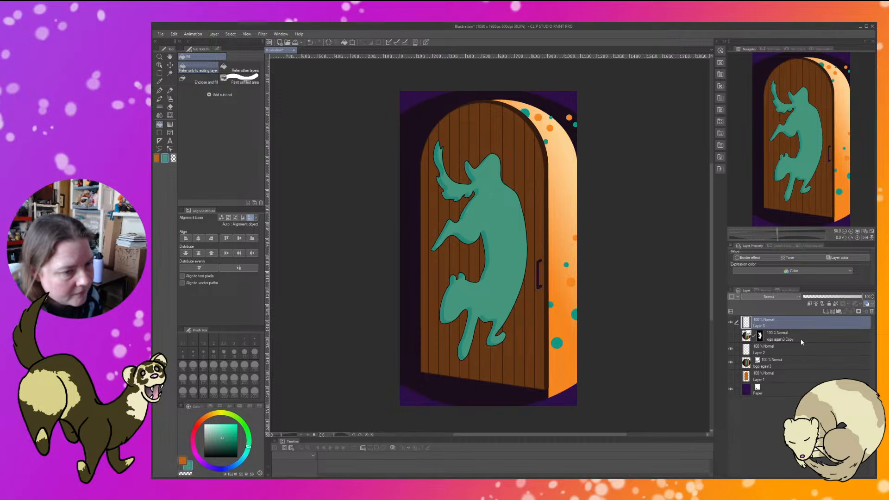
left_click(823, 335)
left_click(837, 320)
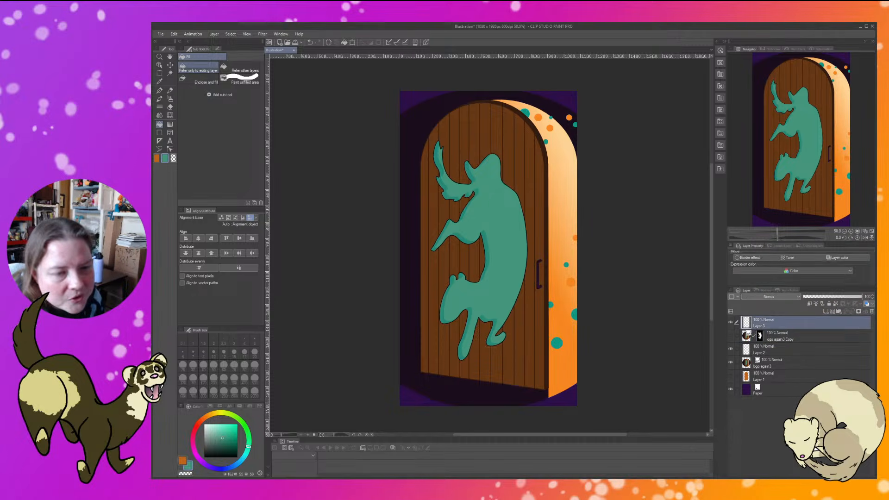
key("ctrl+z")
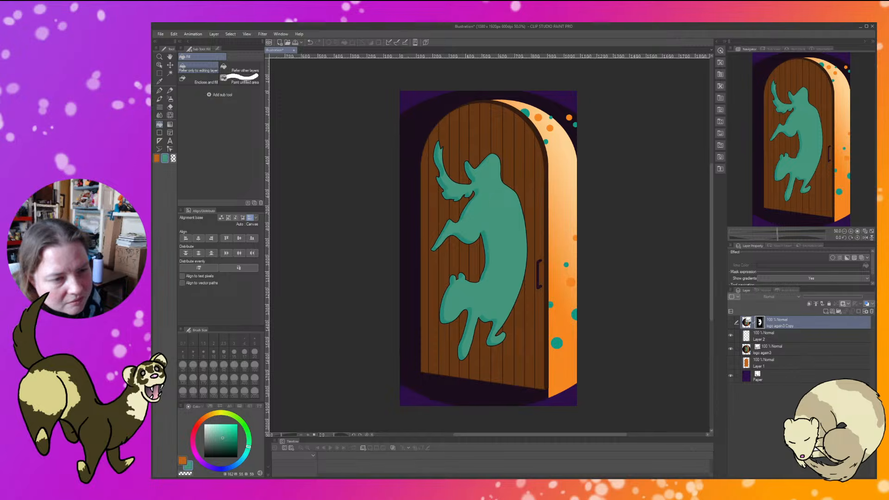
Delete the empty raster layer between the ferret copy and the door picture.
left_click(764, 340)
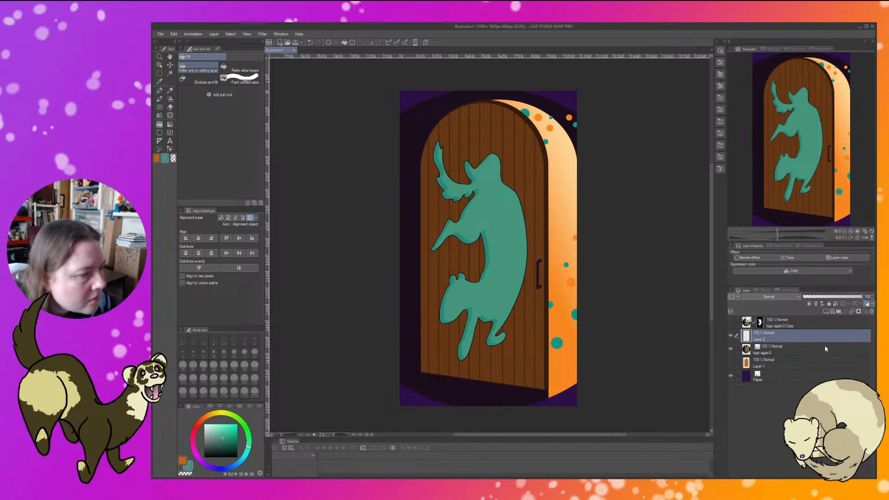
key("alt+Tab")
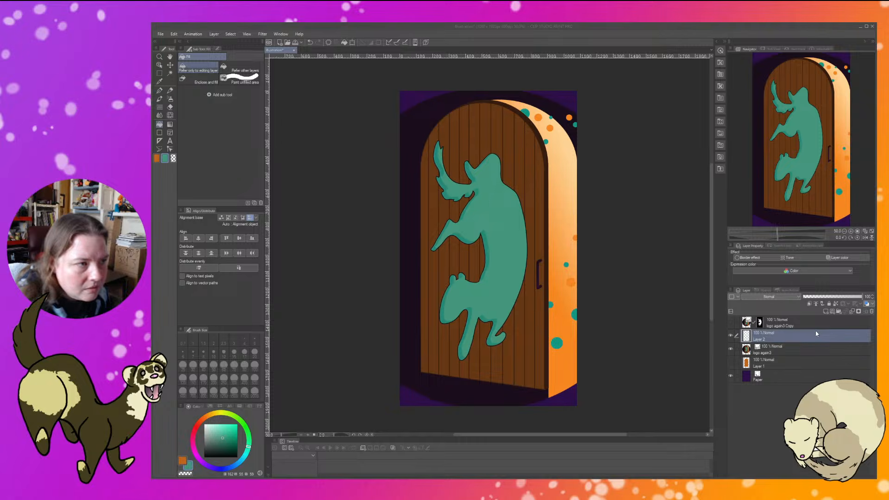
left_click(586, 186)
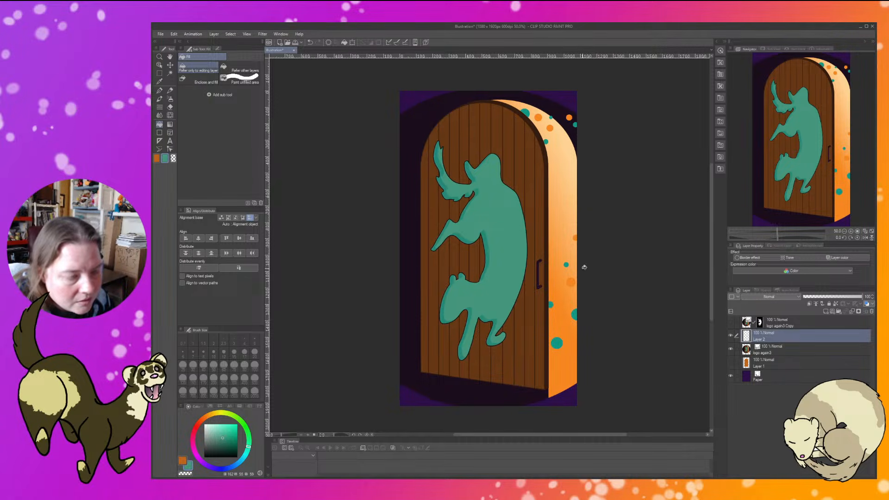
key("alt+Tab")
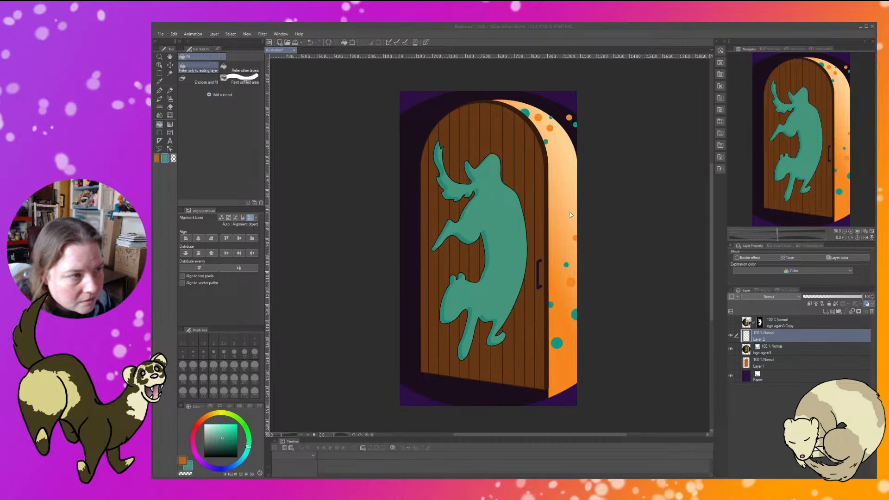
left_click(584, 193)
key("ctrl+z")
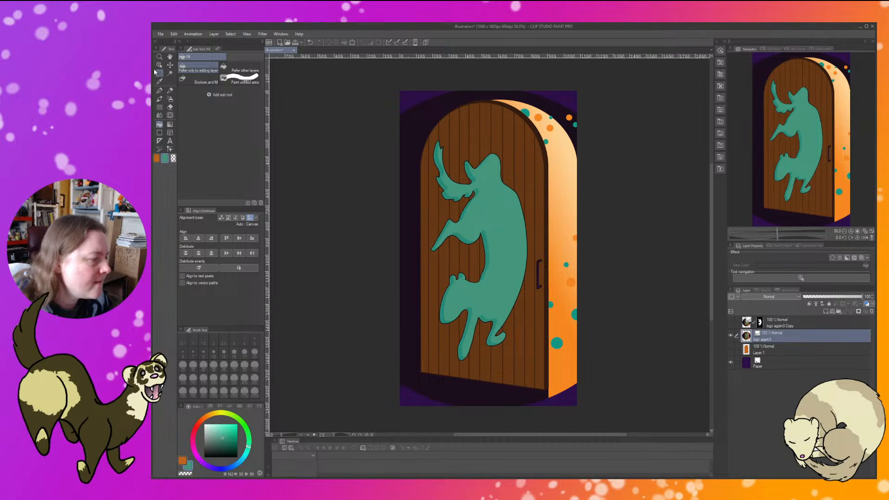
Fill the orange arch with brown sampled from the wooden door, showing the arch layer and hiding the door picture.
left_click(159, 90)
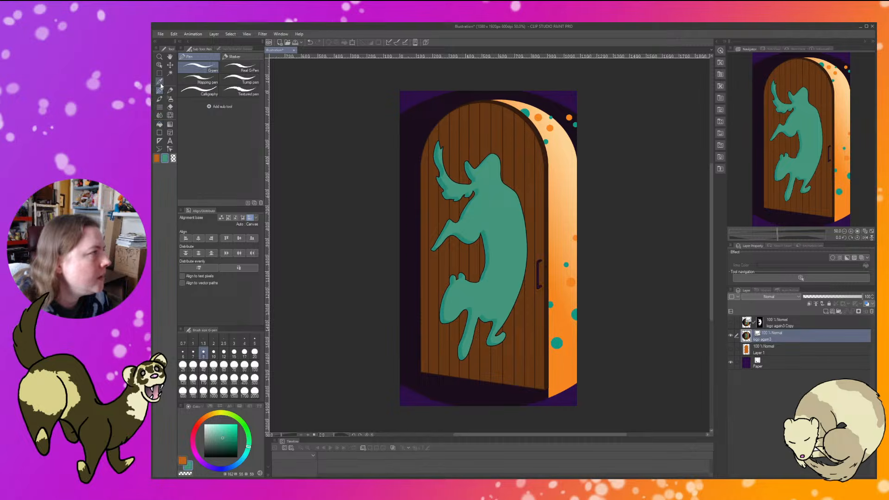
left_click(159, 81)
left_click(523, 150)
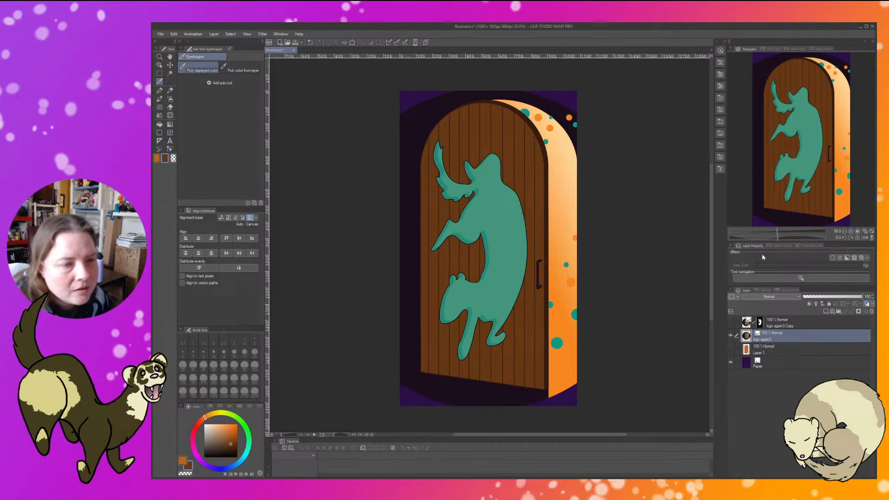
left_click(732, 336)
left_click(732, 349)
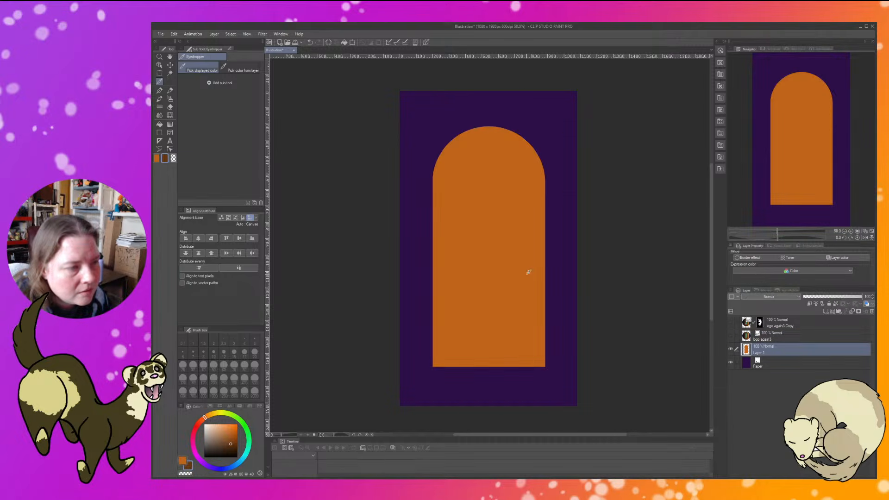
left_click(159, 124)
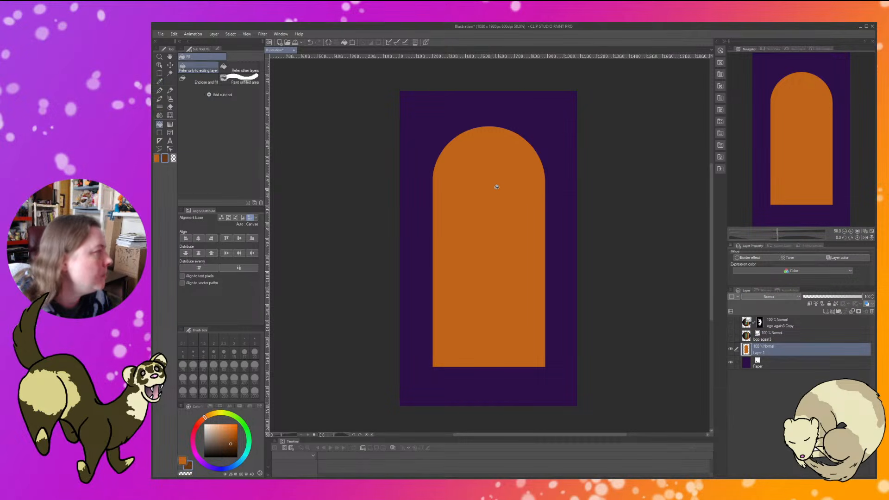
left_click(504, 192)
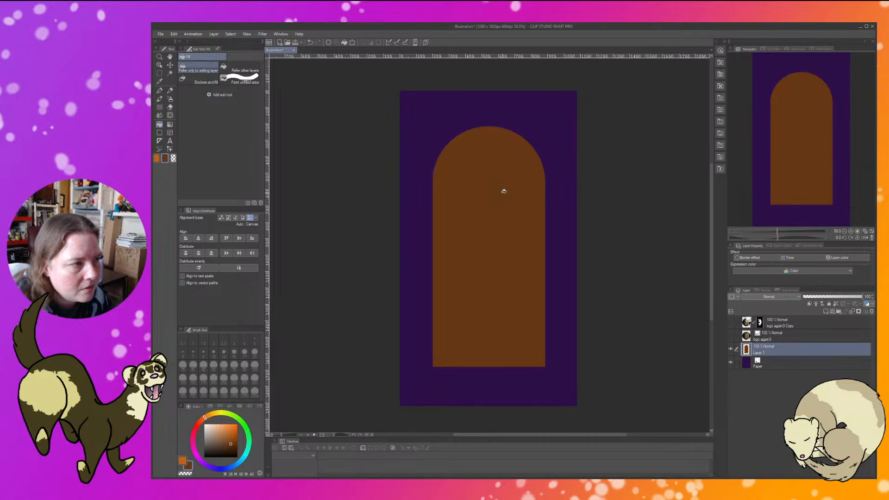
Show the ferret copy and the door picture, and Auto Select the door plank directly above the ferret, referring to all layers.
left_click(730, 323)
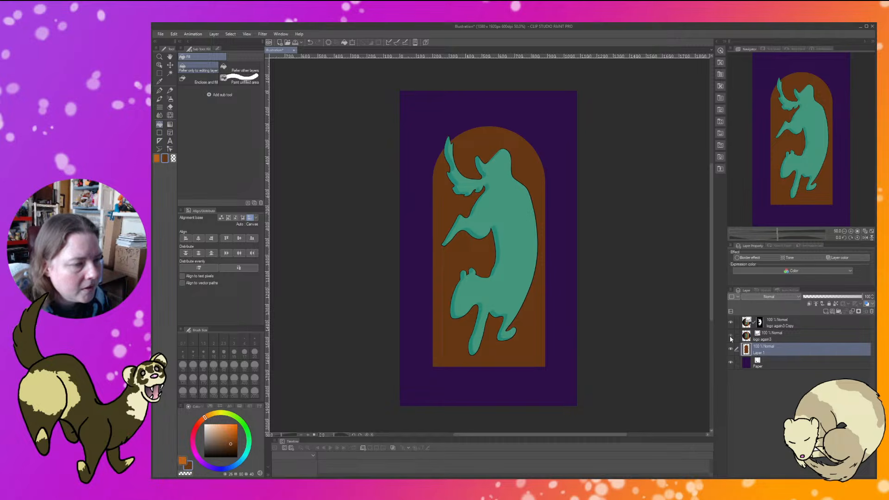
left_click(730, 338)
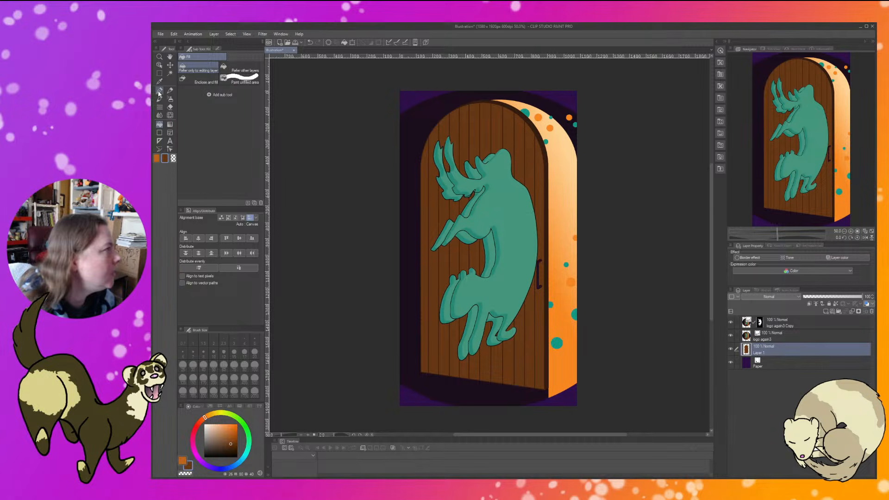
left_click(159, 73)
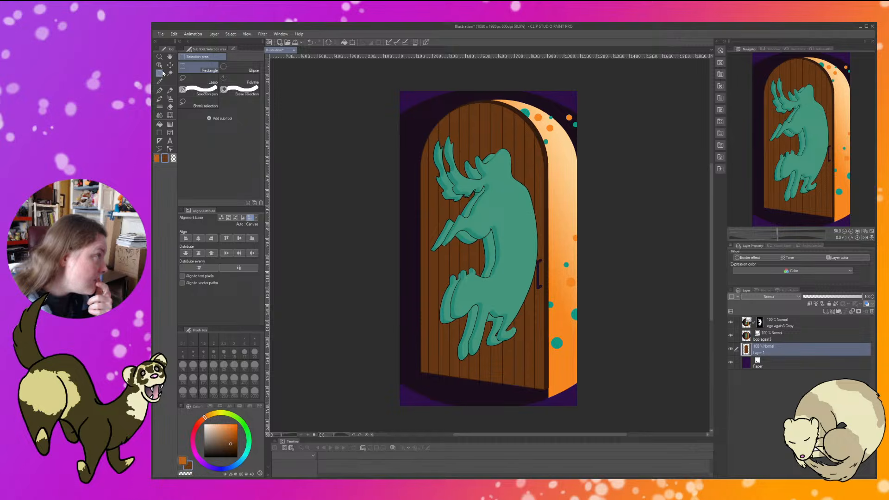
left_click(170, 73)
left_click(501, 128)
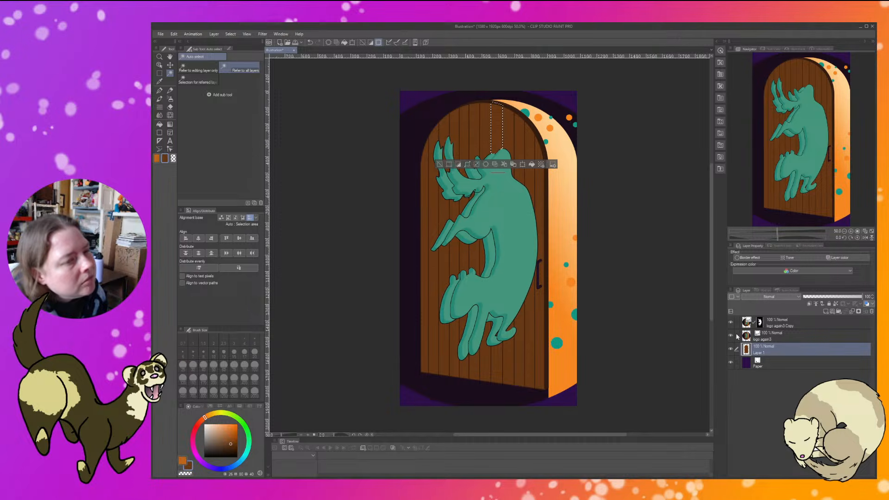
Hide the ferret copy layer and clear the plank selection.
left_click(830, 324)
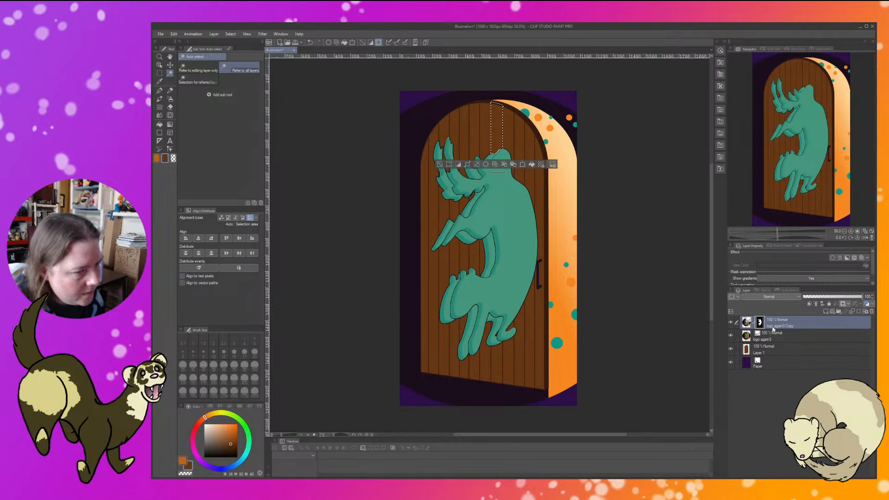
left_click(730, 323)
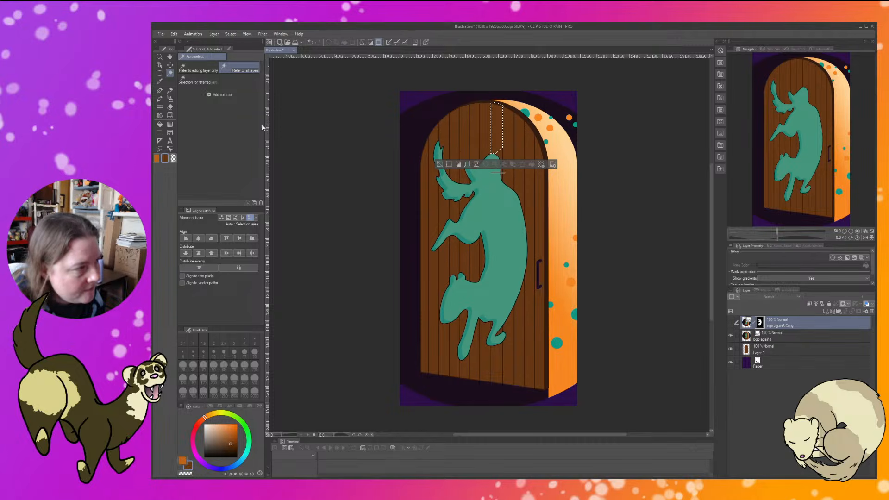
key("ctrl+d")
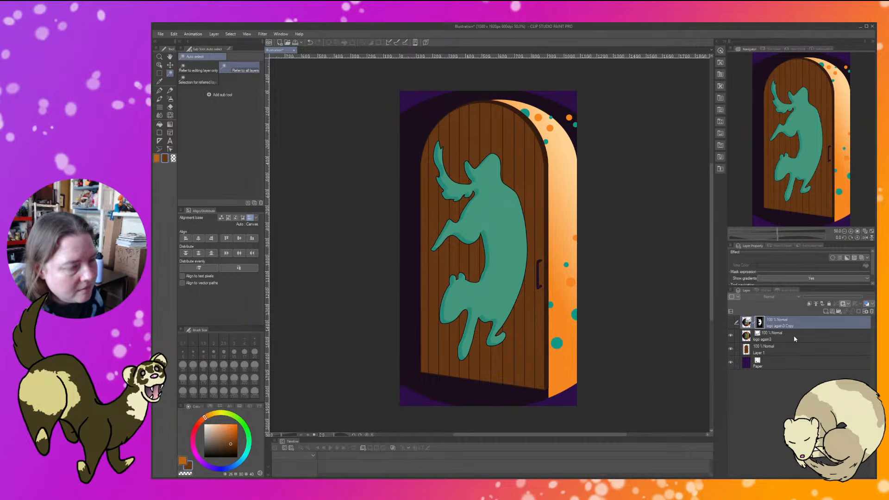
Sample the dark brown outline at the edge of the wooden door in the door picture as the drawing color.
left_click(730, 340)
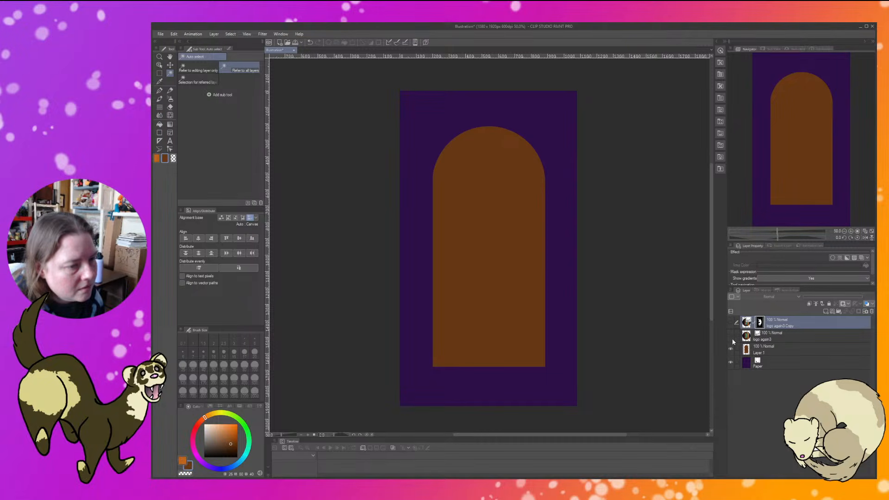
left_click(731, 337)
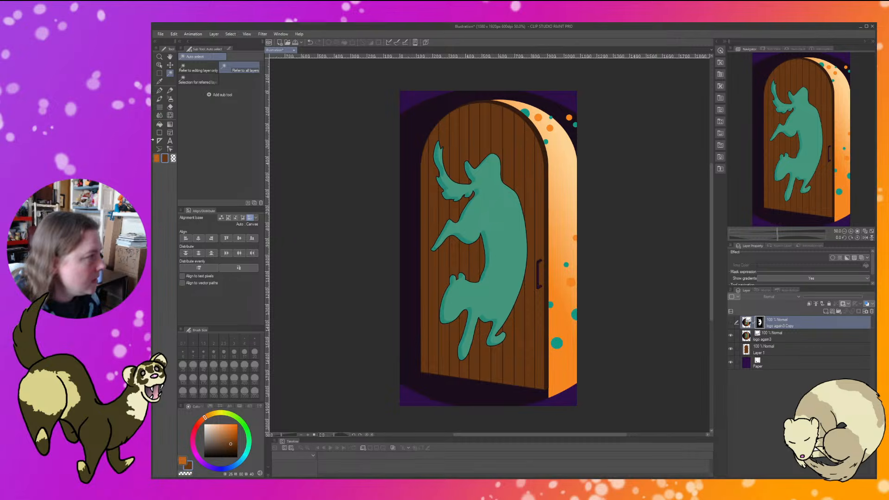
key("i")
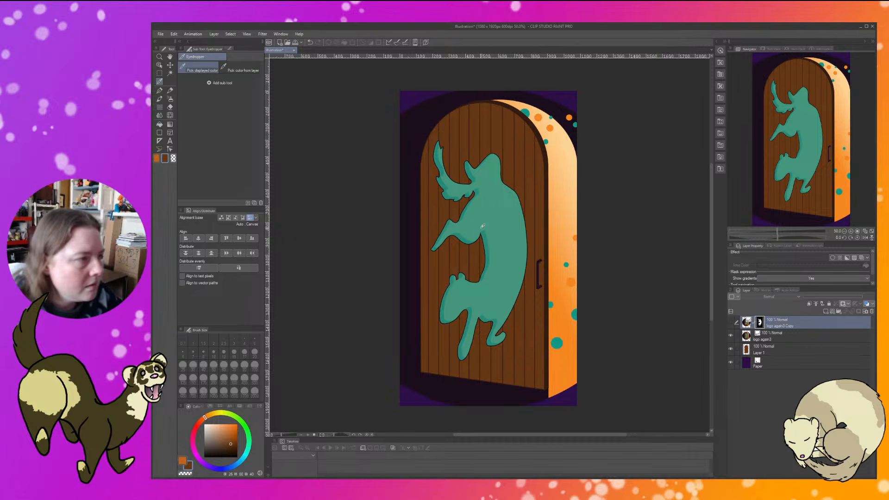
left_click(547, 192)
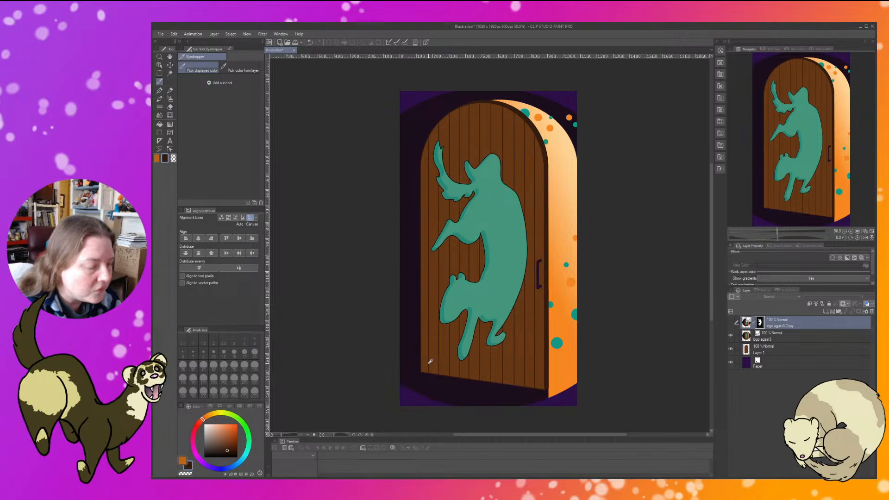
Hide the door picture and add a new raster layer directly above the brown arch layer.
left_click(732, 337)
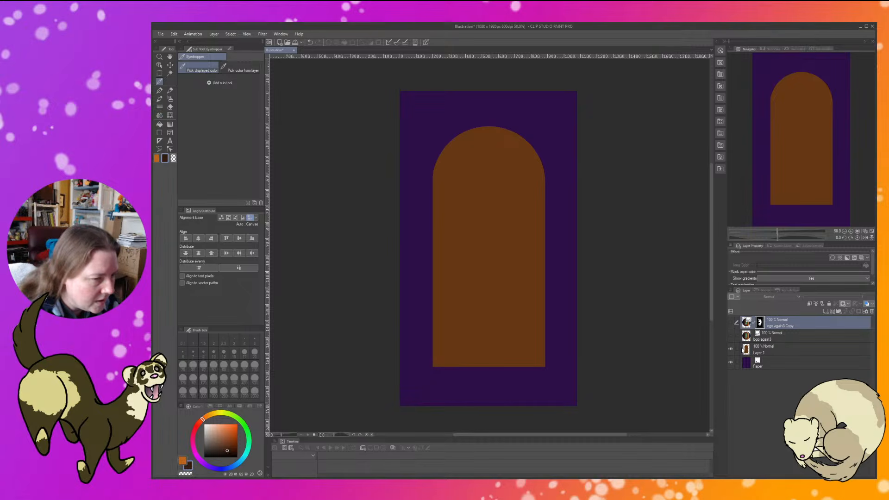
left_click(730, 336)
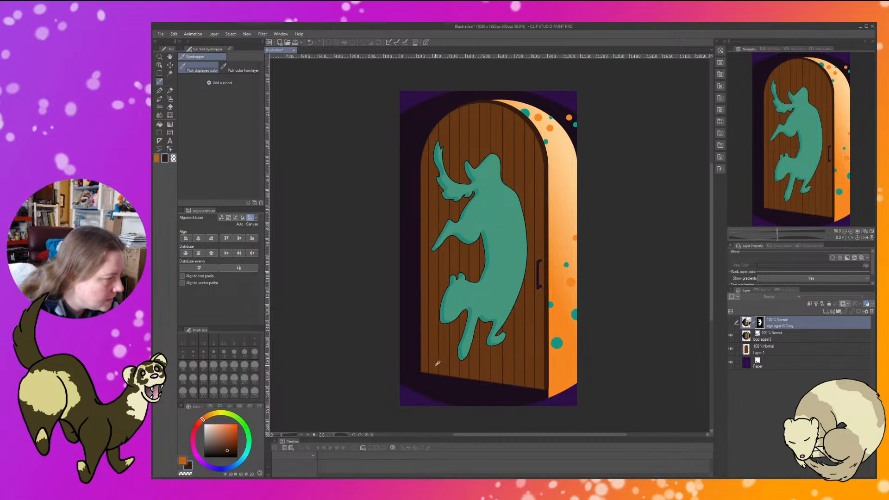
left_click(730, 335)
left_click(778, 349)
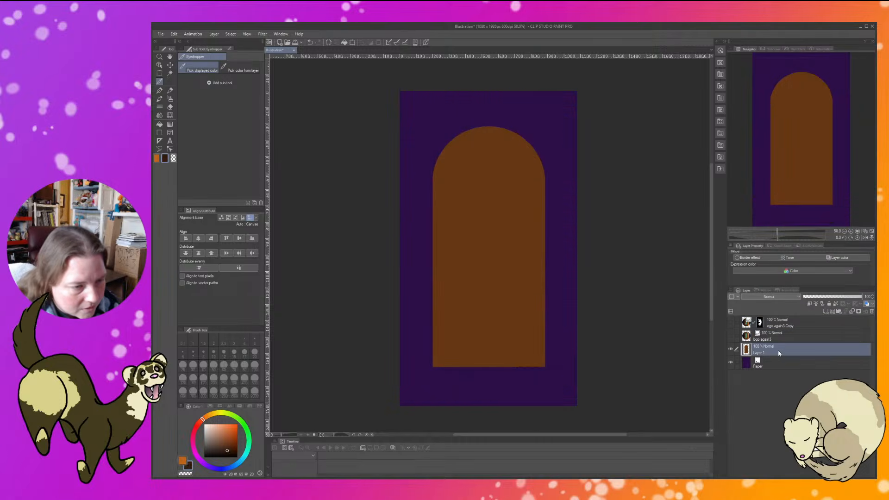
left_click(825, 311)
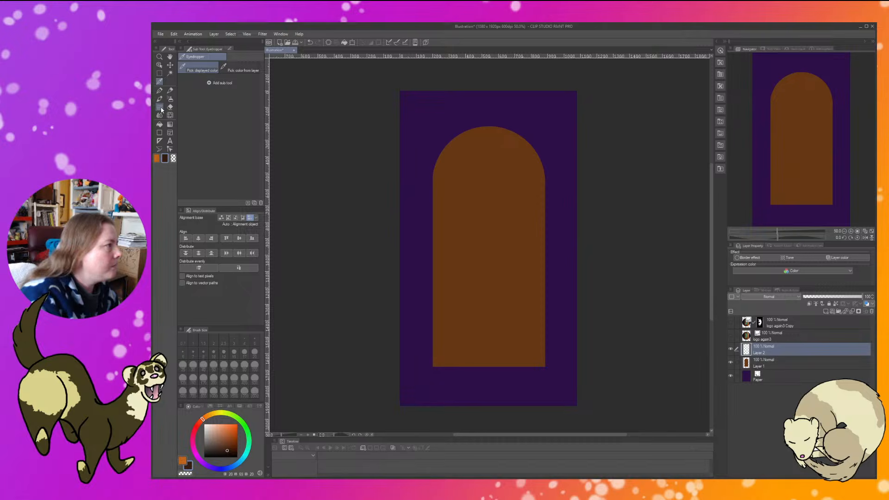
With the Straight line tool, draw a vertical dark plank line near the arch's left edge on the new empty layer.
left_click(160, 134)
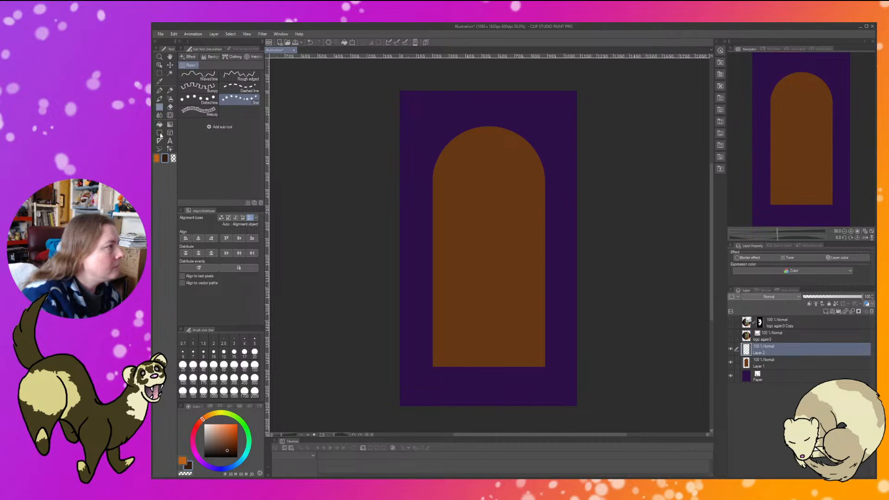
left_click(159, 133)
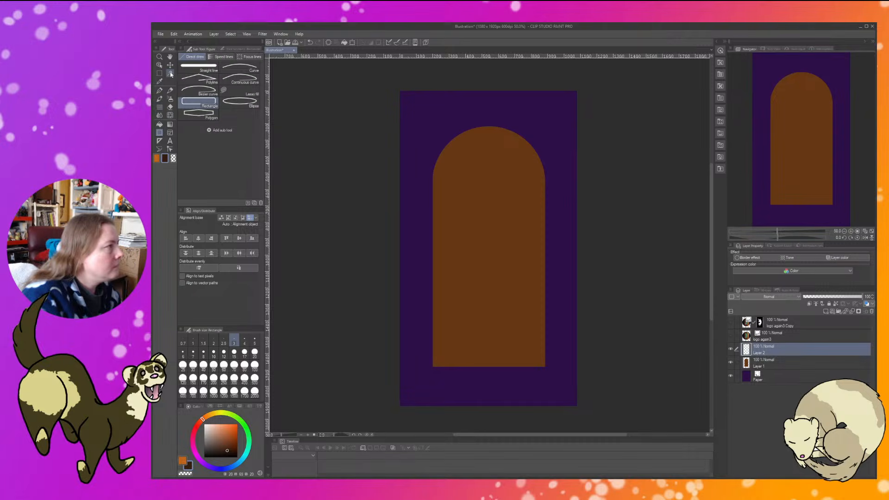
left_click(187, 69)
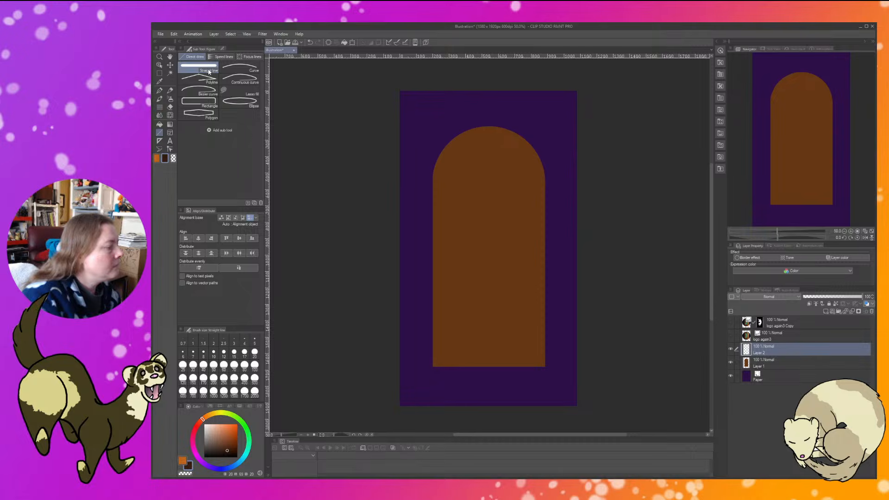
left_click(221, 49)
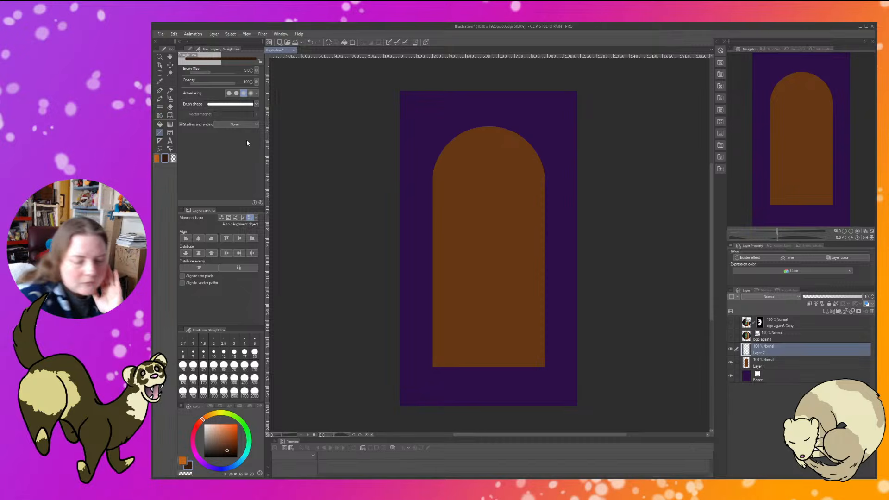
left_click(824, 360)
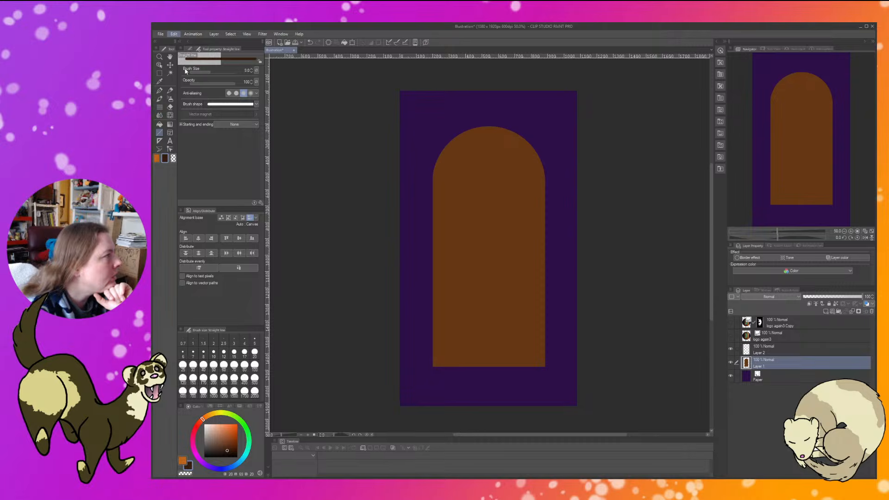
left_click(222, 136)
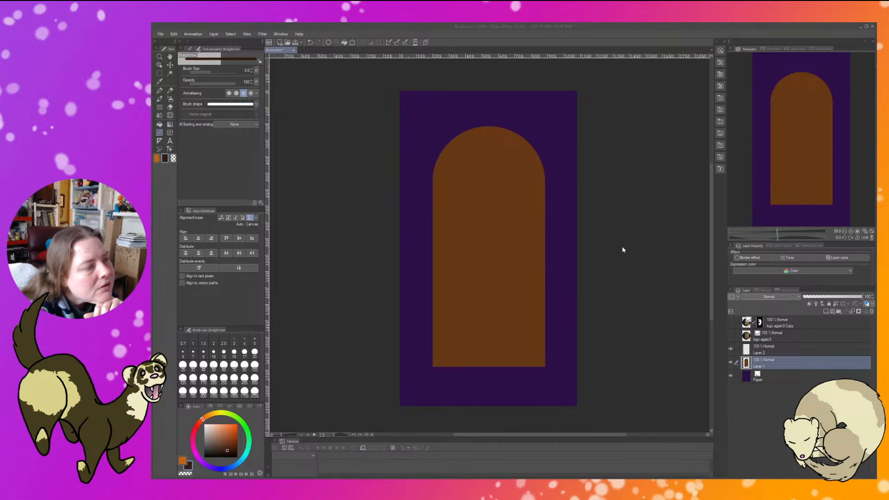
left_click(638, 204)
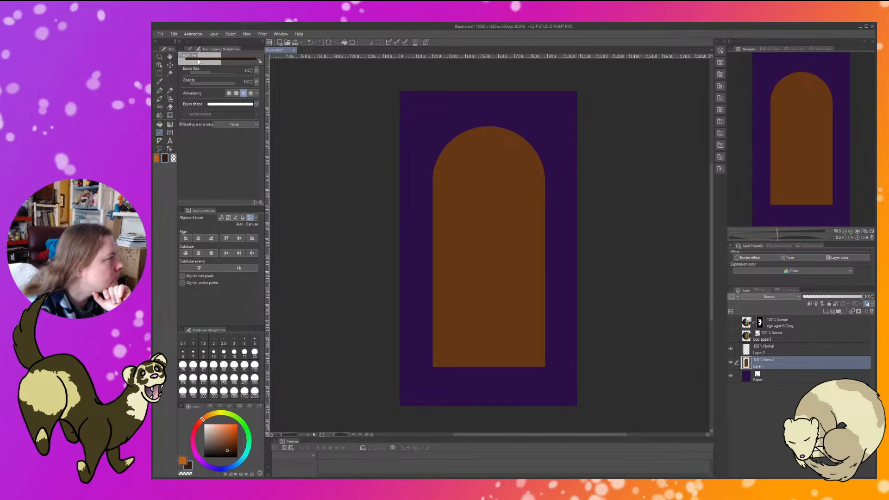
left_click(185, 48)
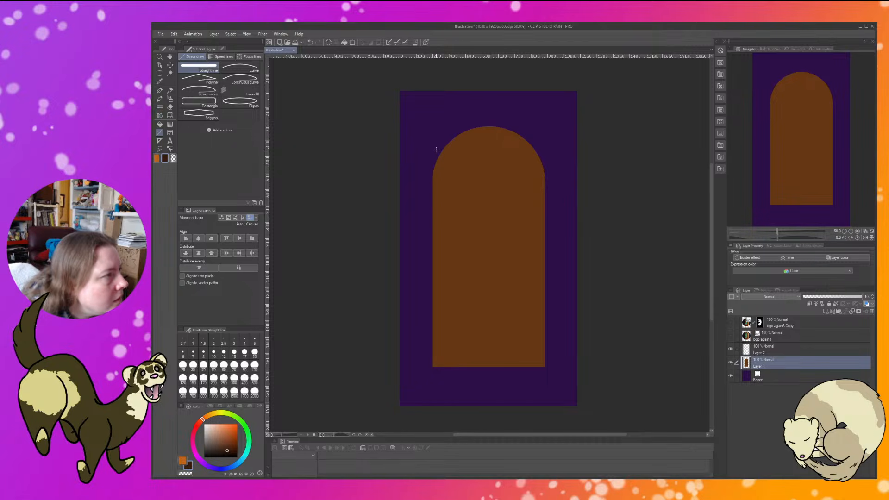
left_click(771, 351)
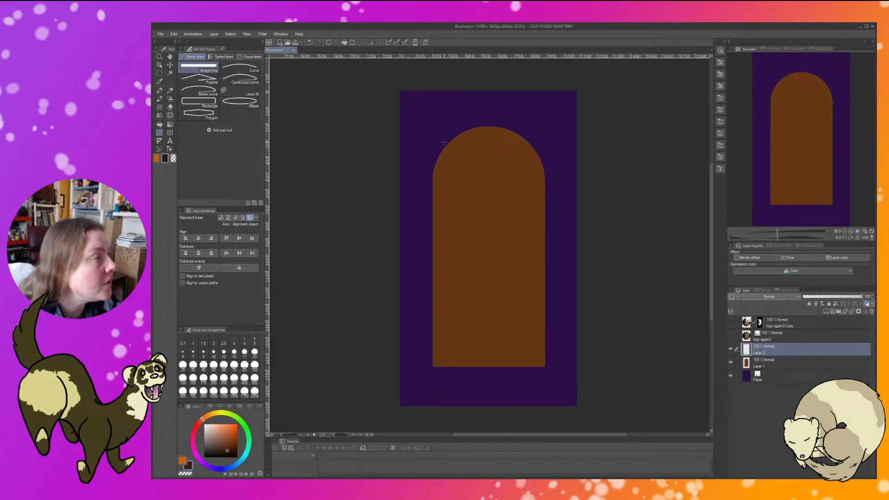
left_click_drag(441, 144, 443, 372)
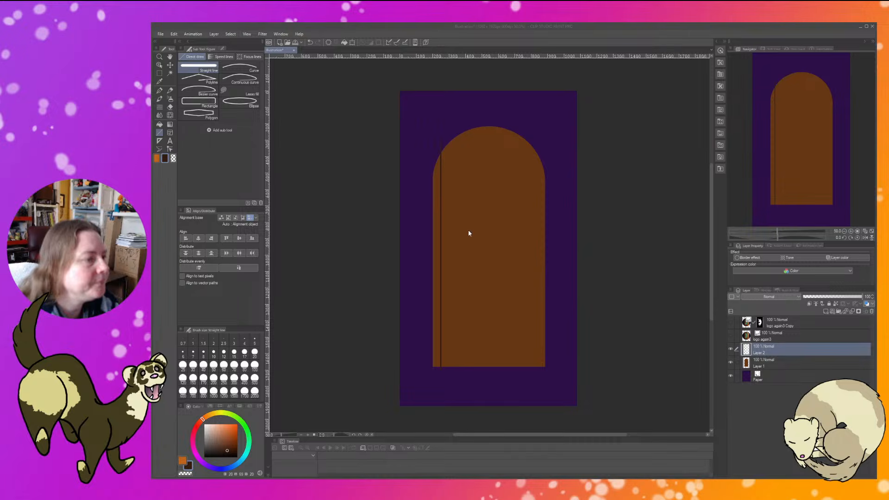
left_click(493, 211)
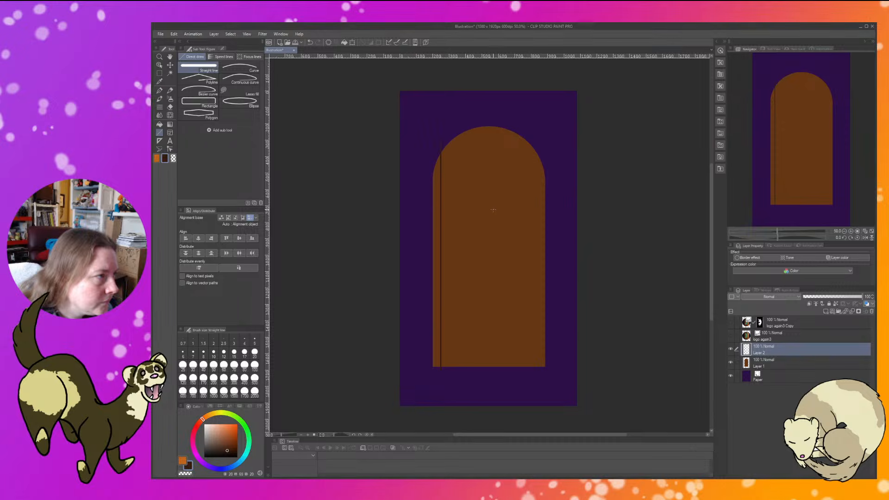
Draw three more vertical plank lines rightward across the arch, each on its own new raster layer.
left_click(827, 313)
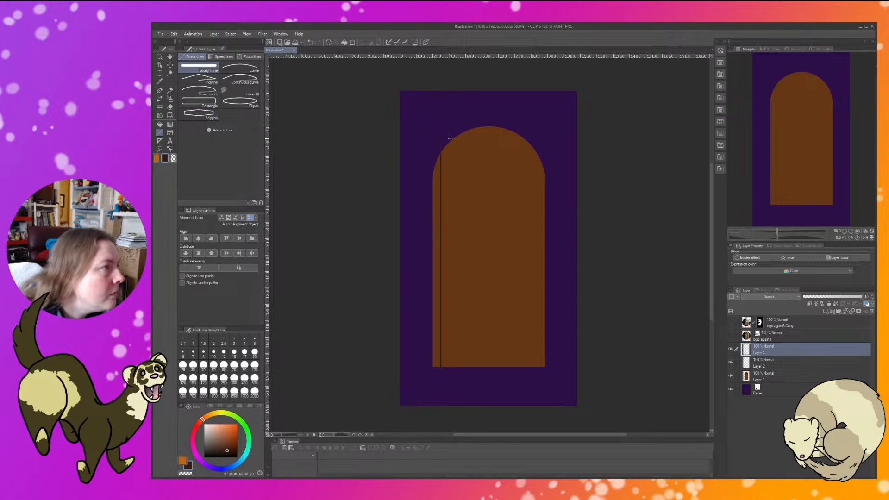
mouse_move(452, 136)
left_mouse_down()
mouse_move(452, 308)
mouse_move(462, 378)
left_mouse_up()
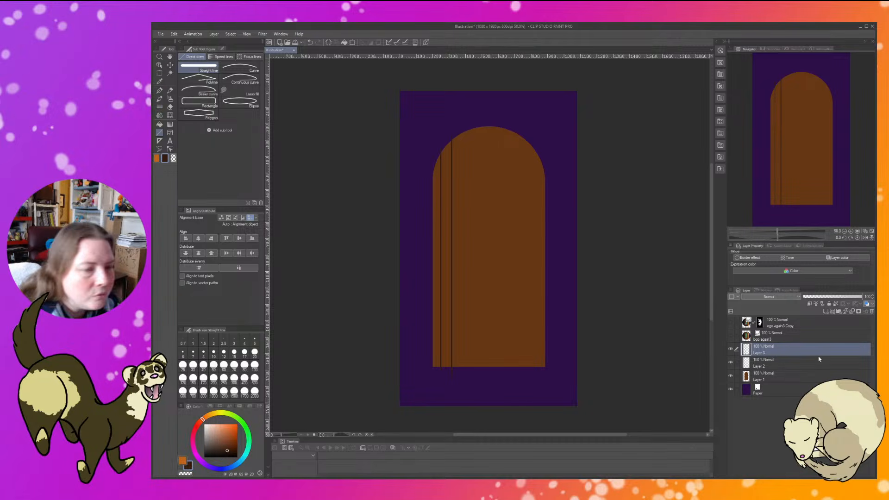
left_click(824, 313)
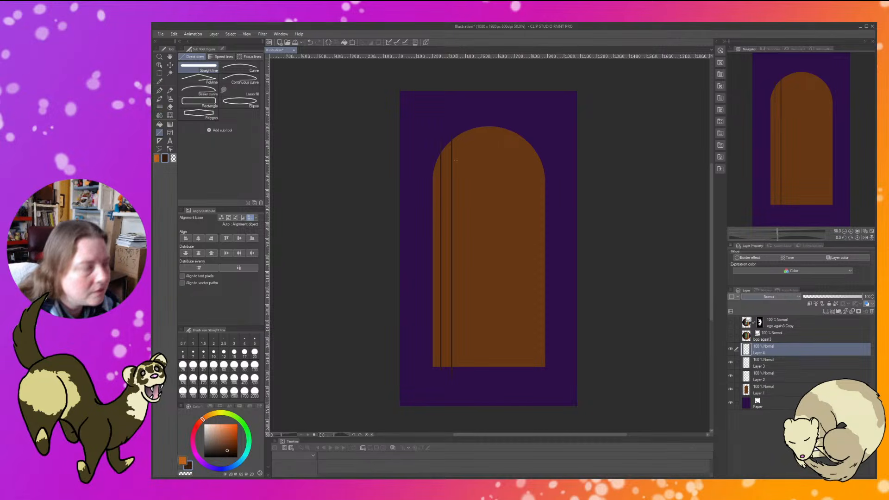
left_click_drag(460, 133, 462, 383)
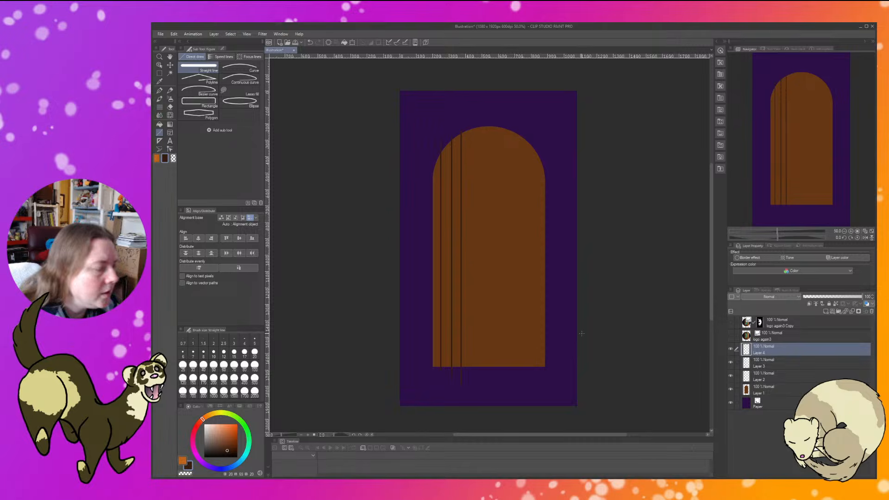
left_click(825, 312)
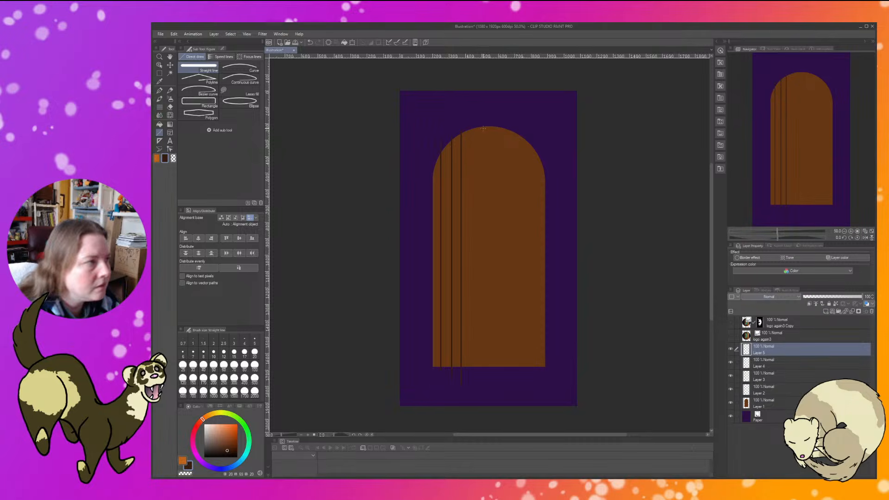
left_click_drag(470, 128, 471, 366)
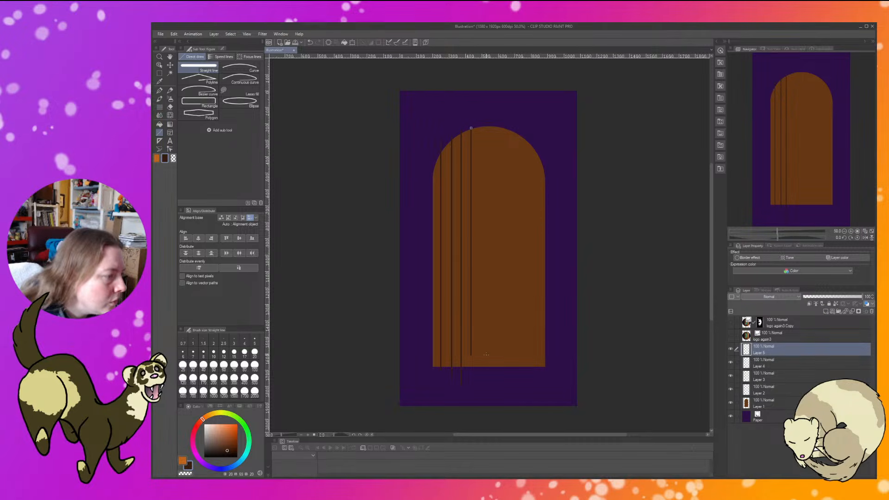
Draw a fifth vertical plank line on a new raster layer, undoing the first attempt and redrawing it farther from the fourth line.
left_click(825, 311)
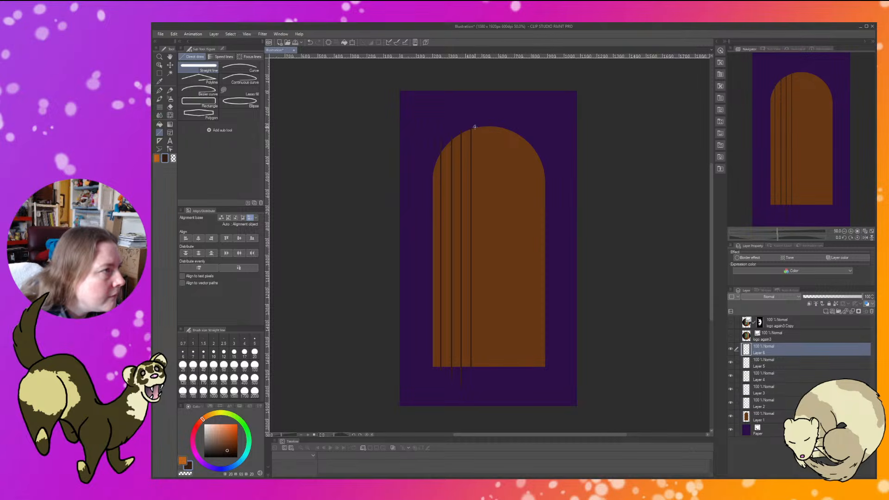
left_click_drag(474, 127, 475, 366)
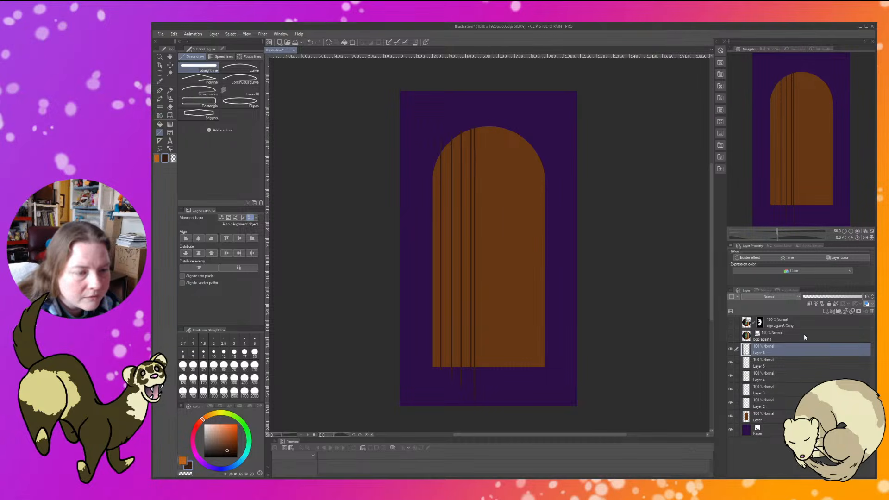
key("ctrl+z")
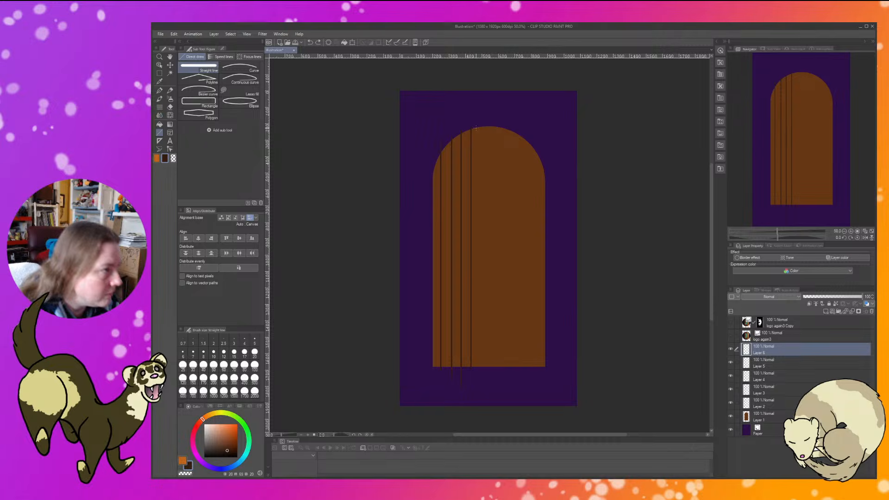
mouse_move(479, 124)
left_mouse_down()
mouse_move(479, 339)
mouse_move(487, 365)
left_mouse_up()
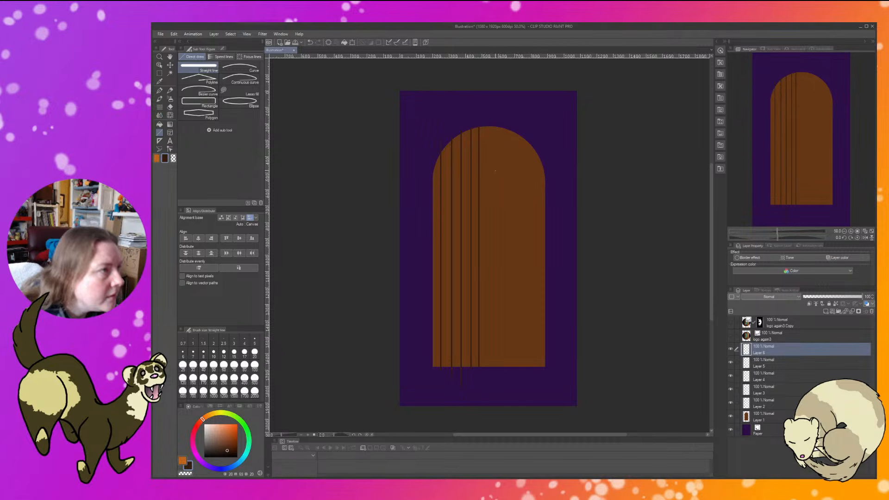
Draw the sixth, seventh and eighth vertical plank lines rightward past the arch's centre, each on its own new raster layer.
left_click(829, 303)
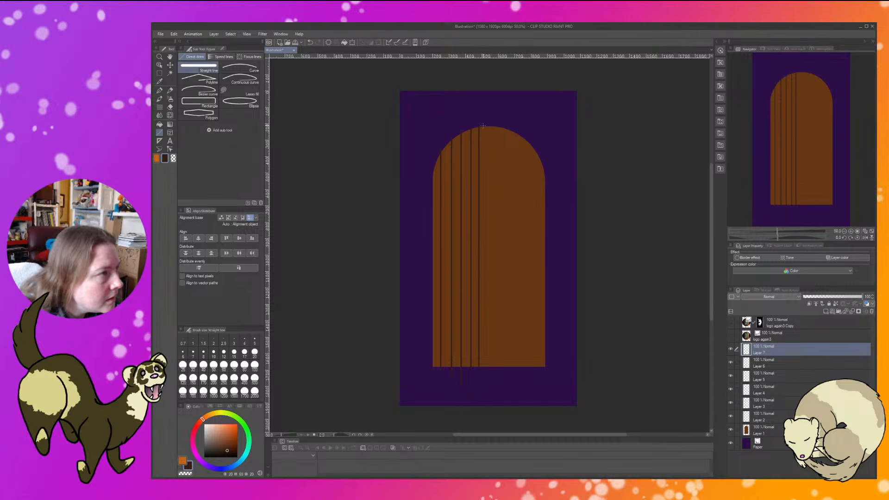
mouse_move(484, 125)
left_mouse_down()
mouse_move(485, 288)
mouse_move(506, 365)
left_mouse_up()
left_click(827, 304)
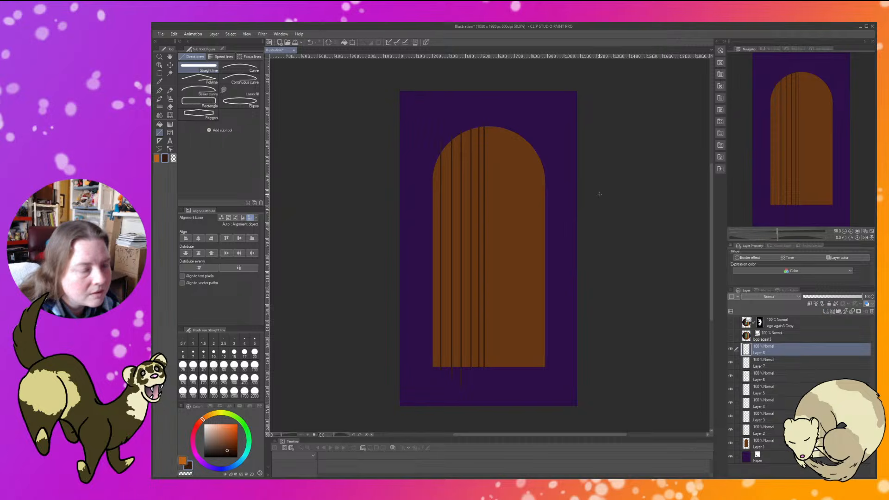
left_click_drag(492, 125, 491, 366)
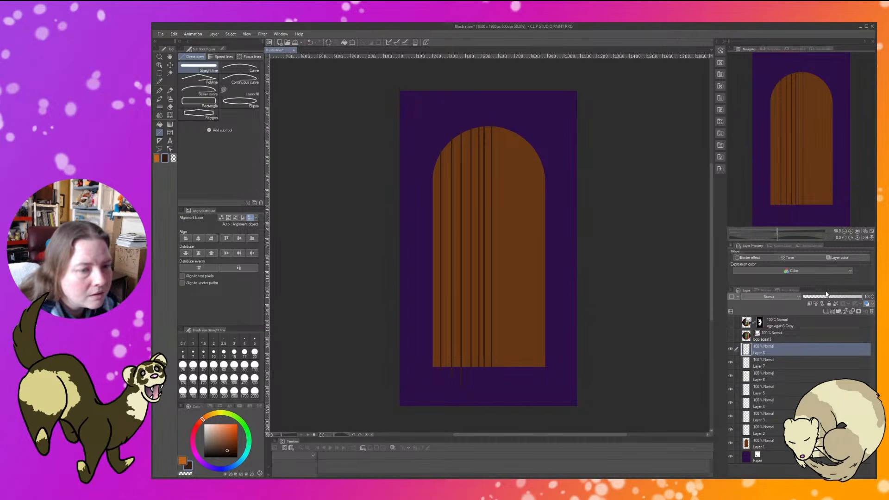
left_click(825, 310)
left_click_drag(497, 125, 504, 369)
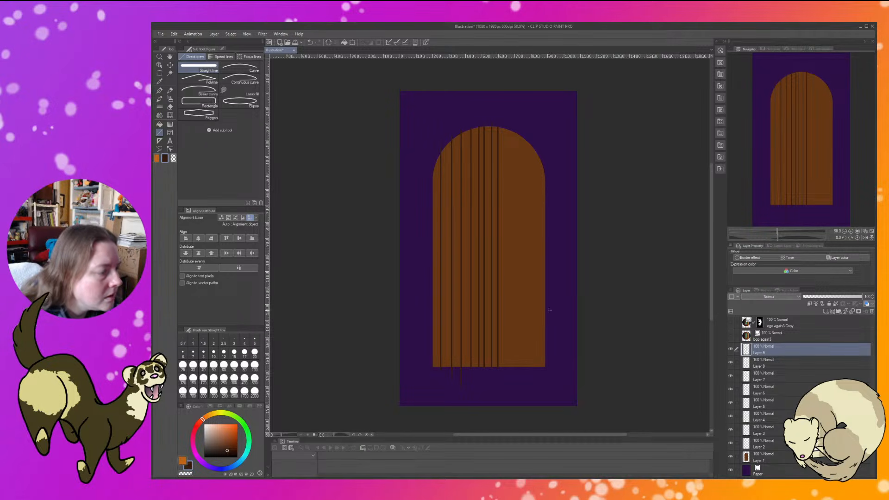
Draw the ninth to eleventh vertical plank lines across the right part of the arch, each on its own new raster layer.
left_click(825, 311)
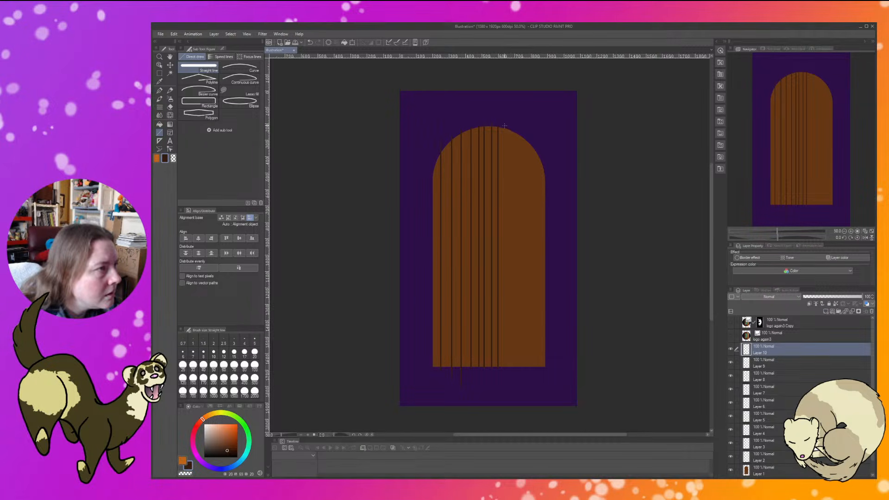
mouse_move(504, 126)
left_mouse_down()
mouse_move(505, 333)
mouse_move(524, 369)
left_mouse_up()
left_click(827, 311)
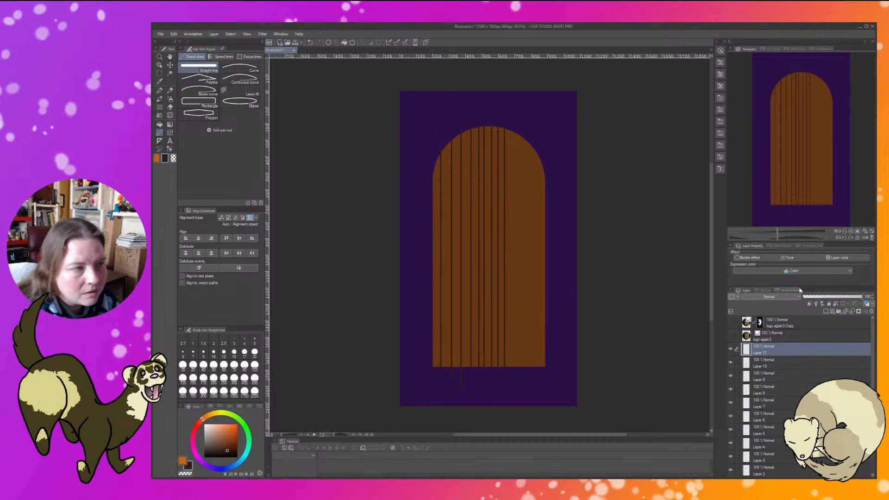
left_click_drag(512, 129, 514, 368)
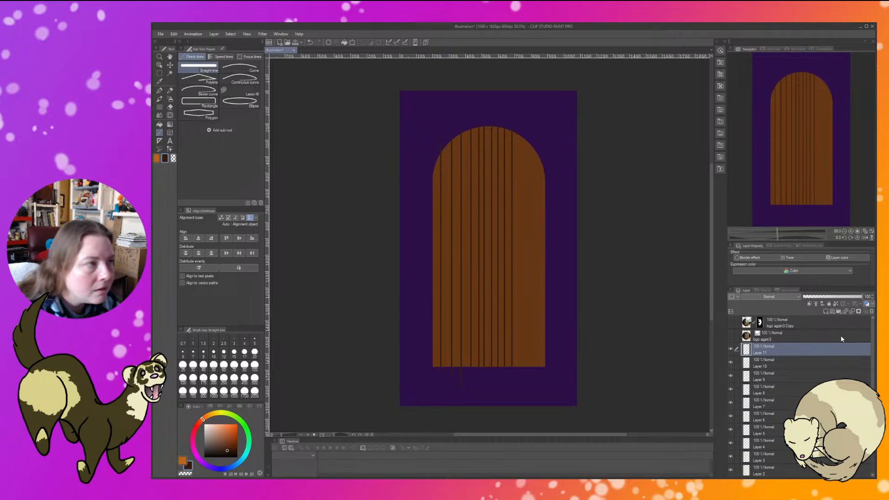
left_click(831, 312)
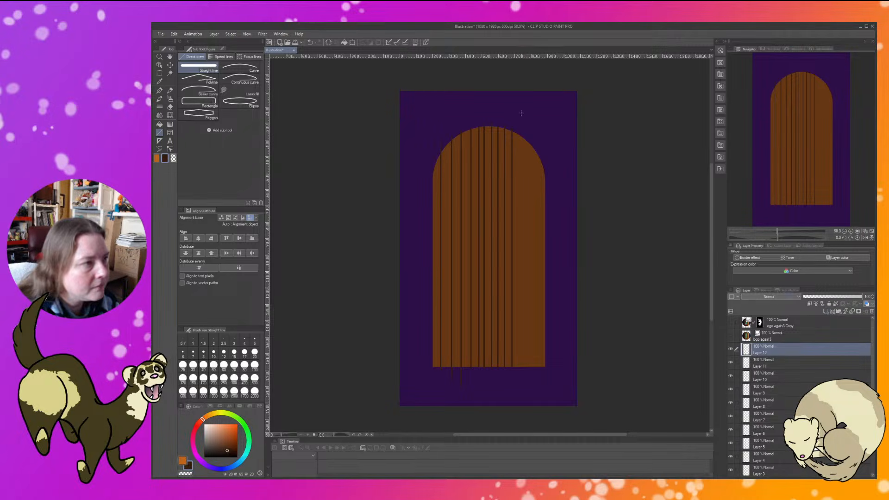
left_click_drag(517, 131, 517, 367)
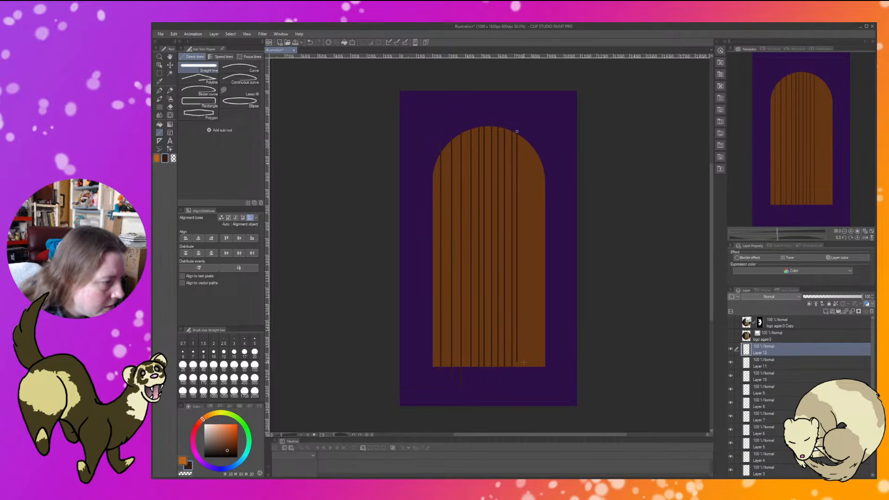
With a transform, nudge the rightmost plank line on Layer 12 horizontally until it stands just inside the arch's right edge.
left_click(159, 65)
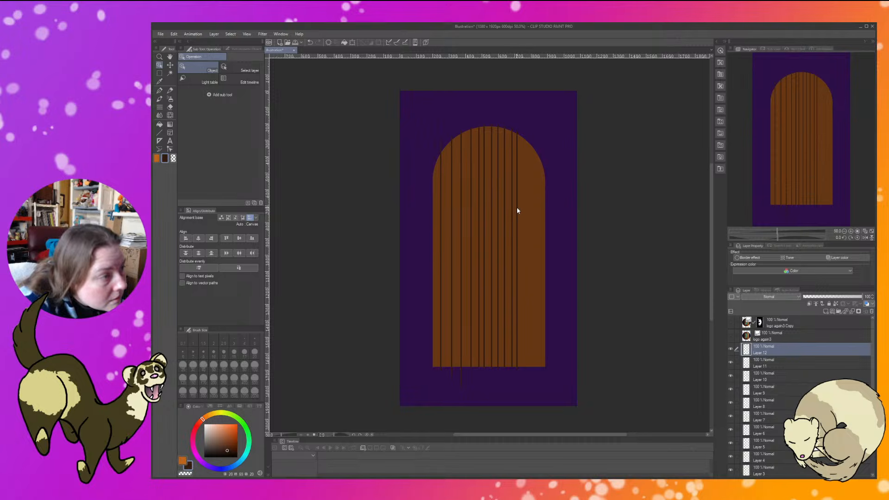
left_click_drag(517, 210, 516, 210)
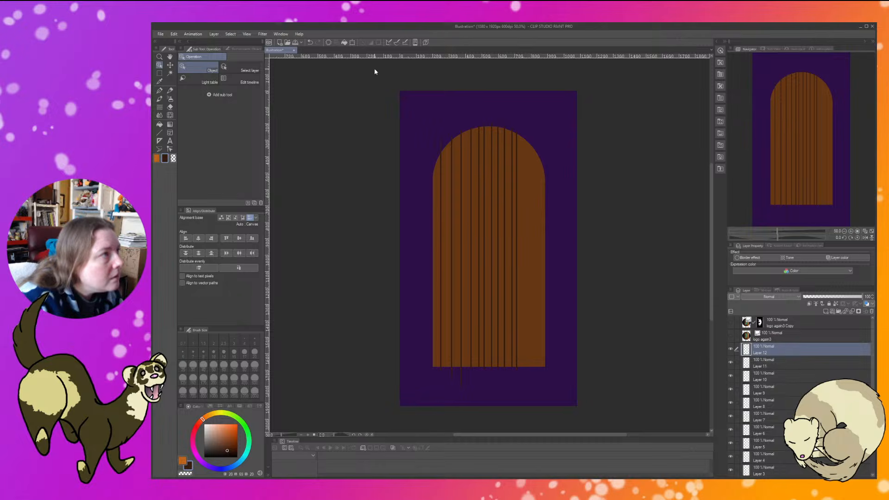
left_click(352, 42)
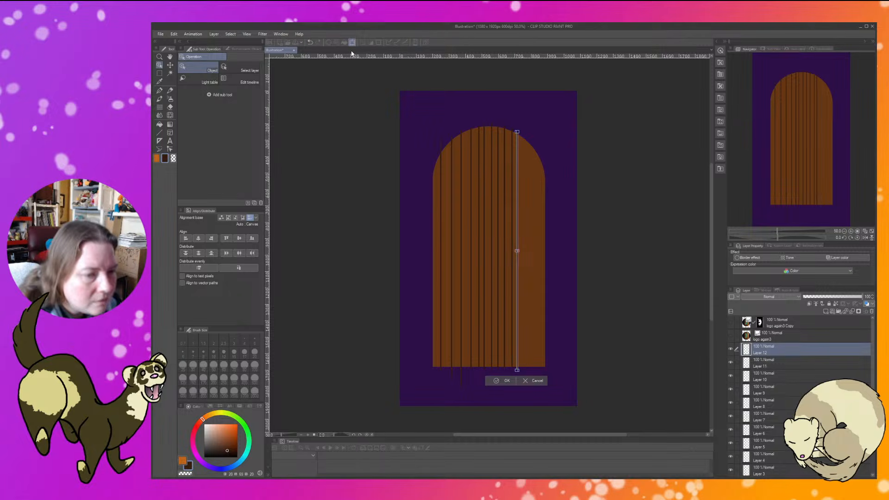
key("Right")
key("Right")
key("Right")
key("Right")
key("Right")
key("Right")
key("Right")
key("Right")
key("Right")
key("Right")
key("Right")
key("Right")
key("Right")
key("Right")
key("Right")
key("Right")
key("Right")
key("Right")
key("Right")
key("Right")
key("Right")
key("Right")
key("Right")
key("Right")
key("Right")
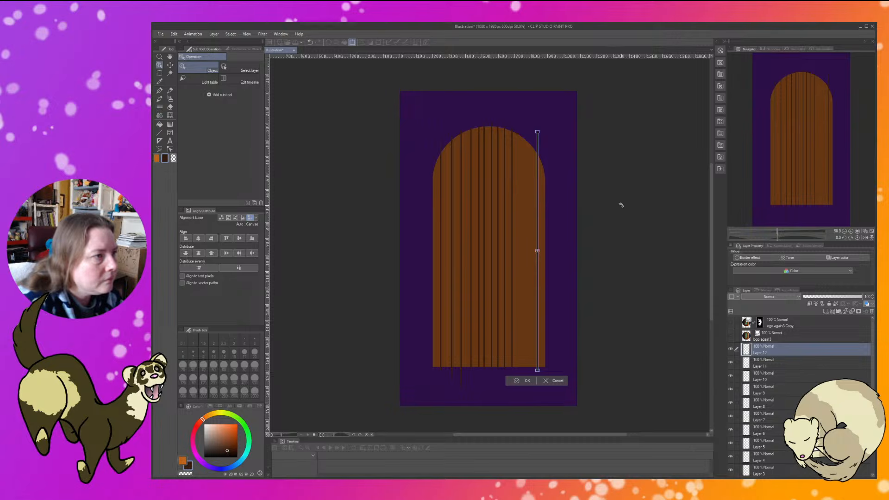
left_click(519, 382)
Transform Layer 11's plank line, shifting it right to sit one plank width left of the Layer 12 line.
key("alt+bracketleft")
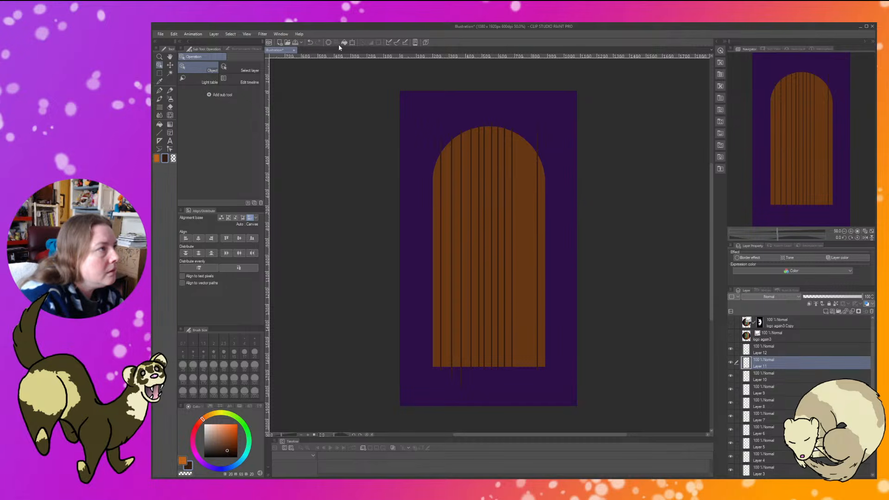
left_click(351, 43)
key("Right")
key("Right")
key("Right")
key("Right")
key("Right")
key("Right")
key("Right")
key("Right")
key("Right")
key("Right")
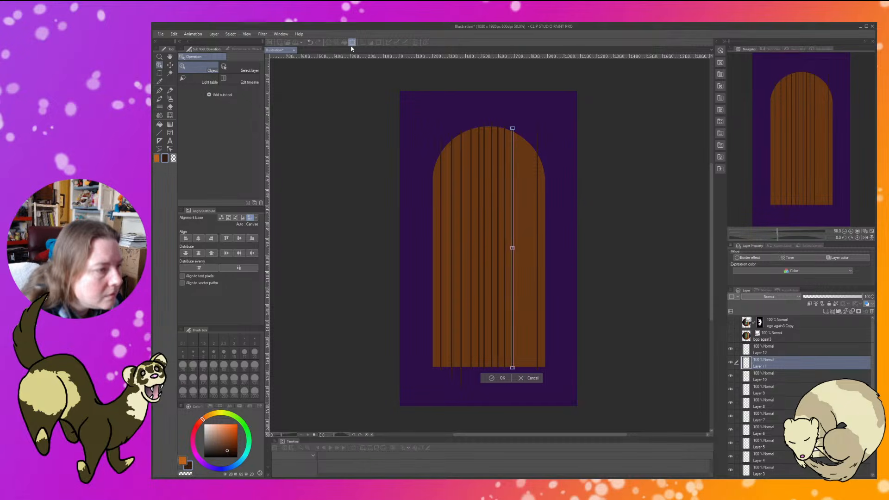
key("Right")
key("Right")
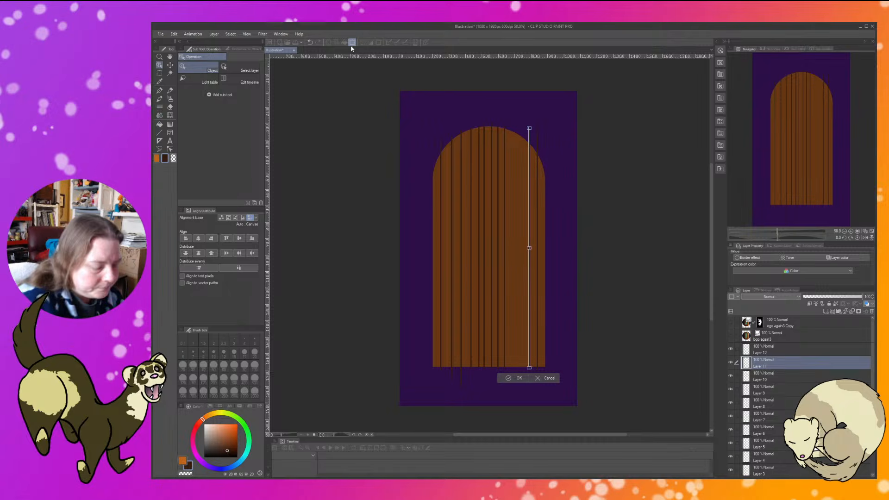
left_click(515, 379)
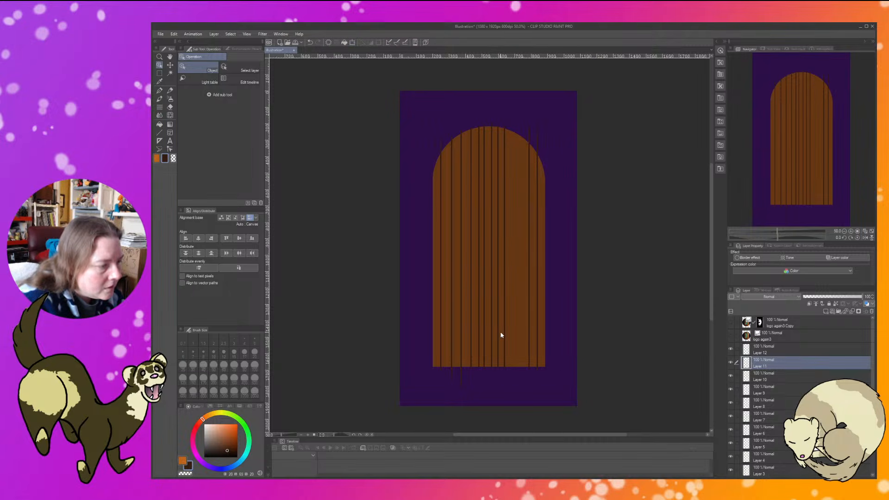
Transform Layer 10's plank line, shifting it right to sit one plank width left of the Layer 11 line.
key("alt+bracketleft")
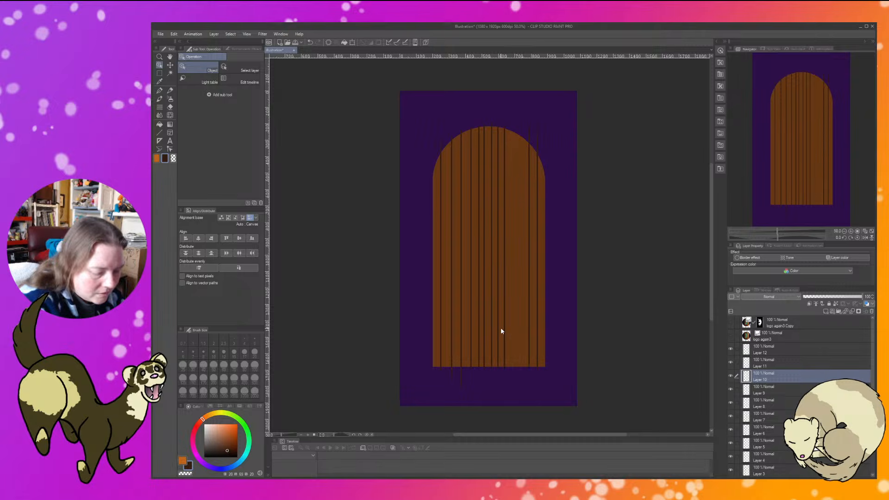
left_click(352, 43)
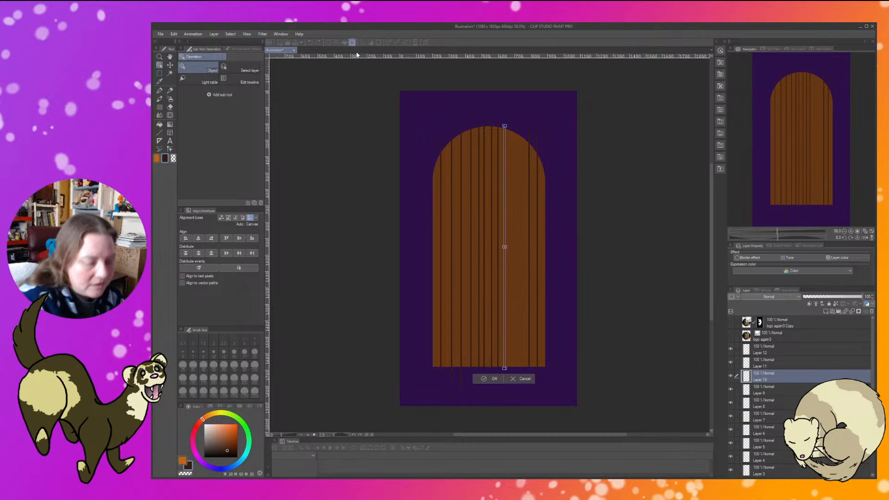
key("Right")
key("Right")
key("Right")
key("Right")
key("Right")
key("Right")
key("Right")
key("Right")
key("Right")
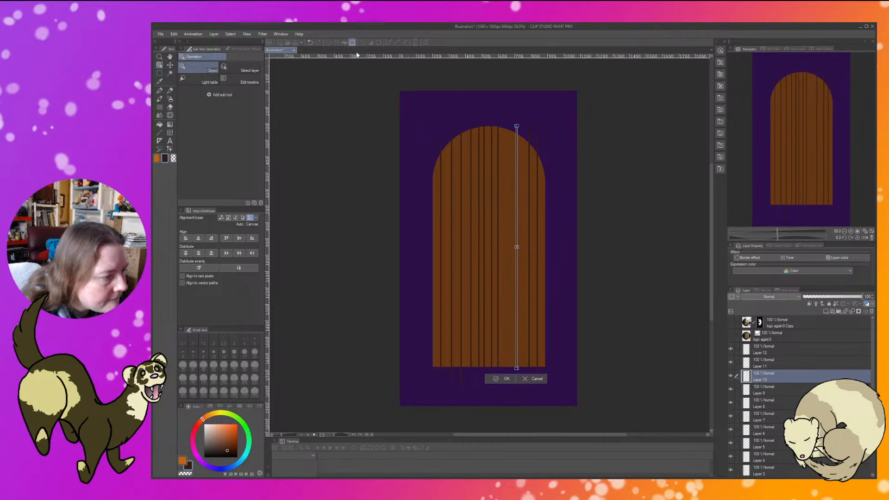
key("Right")
key("Right")
key("Right")
key("Right")
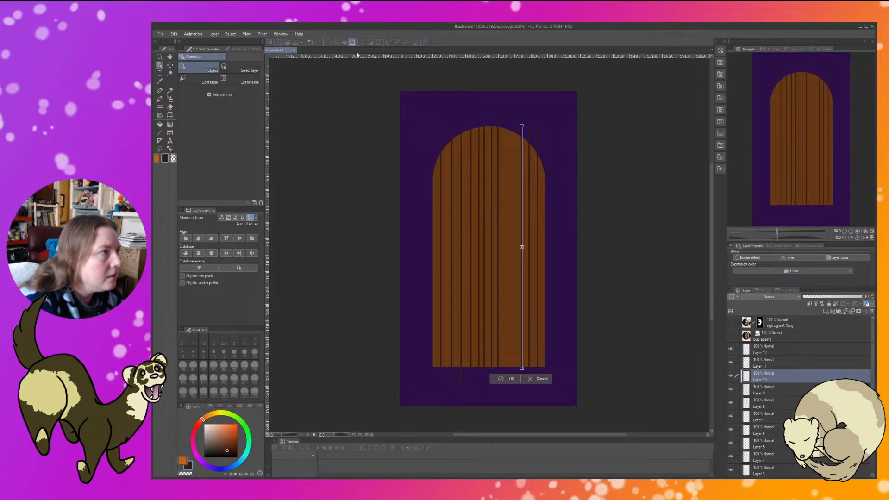
left_click(500, 379)
Transform Layer 9's plank line, shifting it right to sit one plank width left of the Layer 10 line.
key("alt+bracketleft")
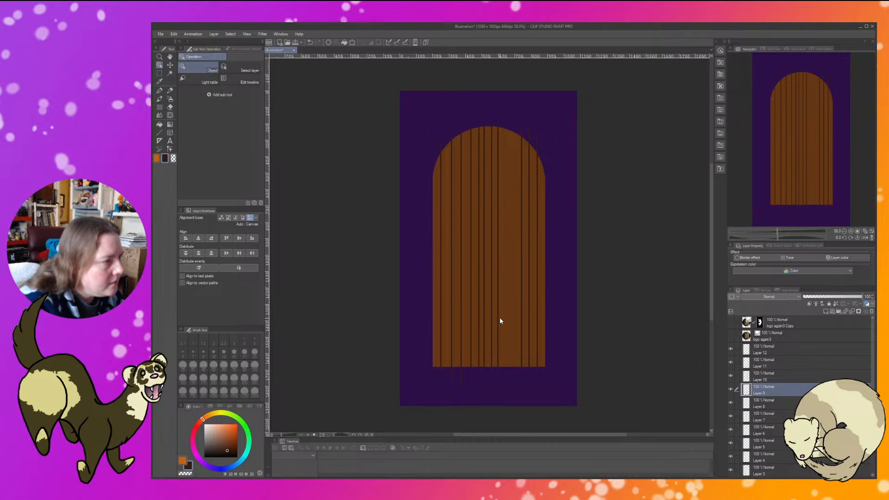
left_click(351, 42)
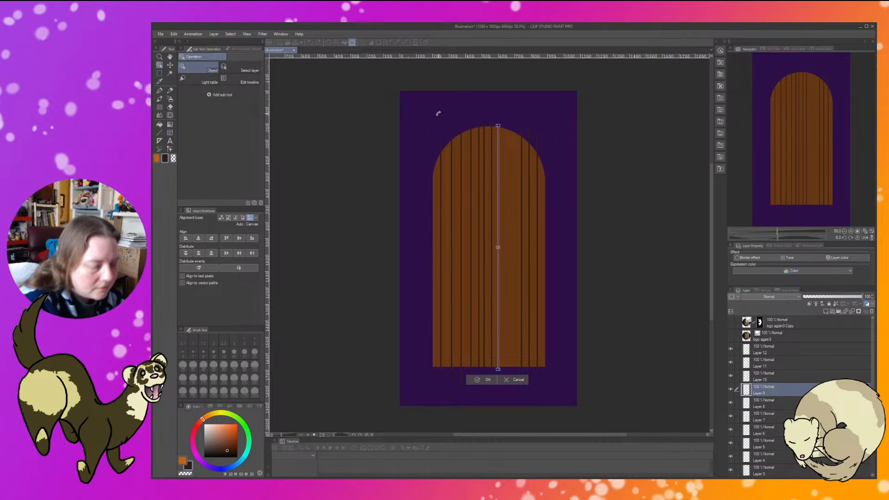
key("Right")
key("Right")
key("Right")
key("Right")
key("Right")
key("Right")
key("Right")
key("Right")
key("Right")
key("Right")
key("Right")
key("Right")
key("Right")
key("Right")
key("Right")
key("Right")
key("Right")
key("Right")
key("Right")
key("Right")
key("Right")
key("Right")
key("Right")
key("Right")
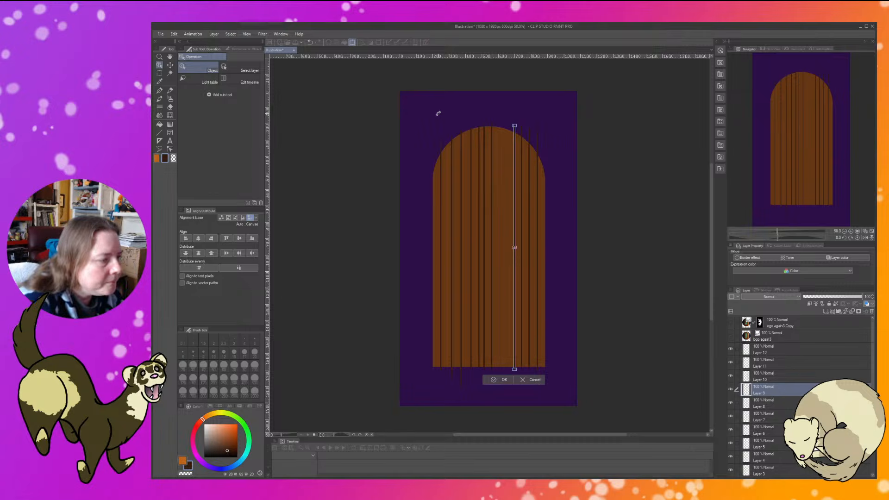
left_click(496, 380)
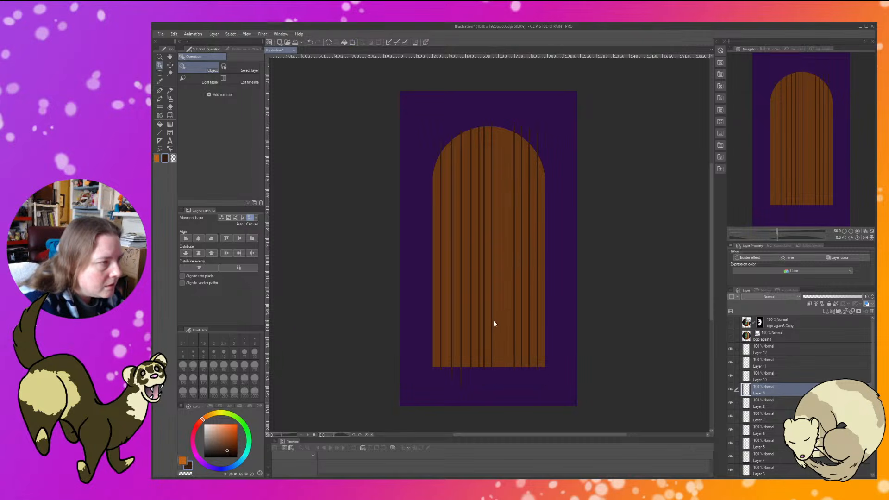
Transform Layer 8's plank line, shifting it right to sit about one plank width left of the Layer 9 line.
key("alt+bracketleft")
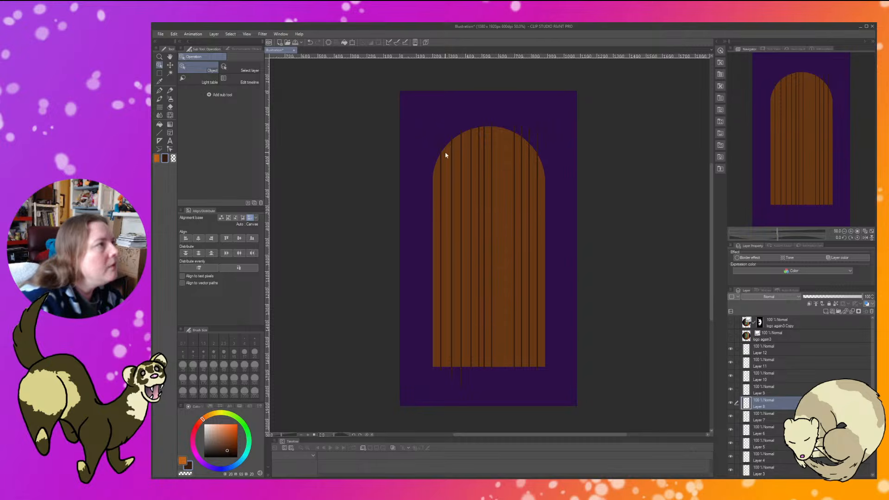
left_click(350, 42)
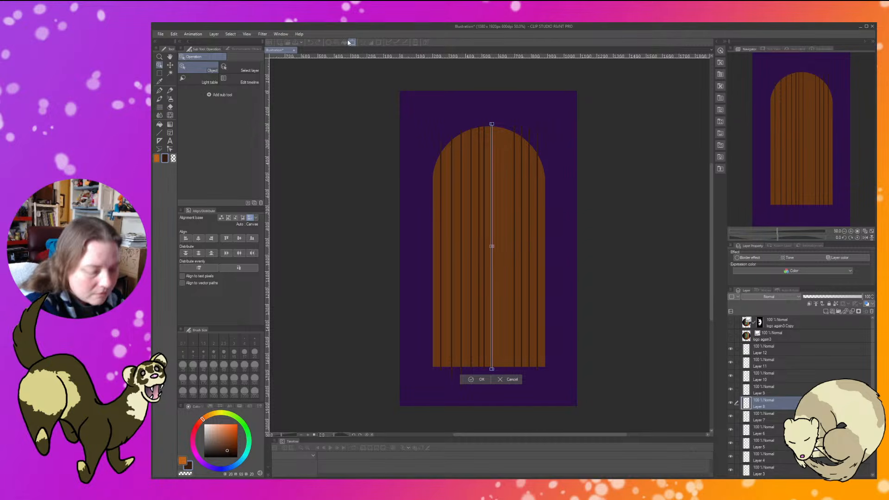
key("Right")
key("Right")
key("Right")
key("Right")
key("Right")
key("Right")
key("Right")
key("Right")
key("Right")
key("Right")
key("Right")
key("Right")
key("Right")
key("Right")
key("Right")
key("Right")
key("Right")
key("Right")
key("Right")
key("Right")
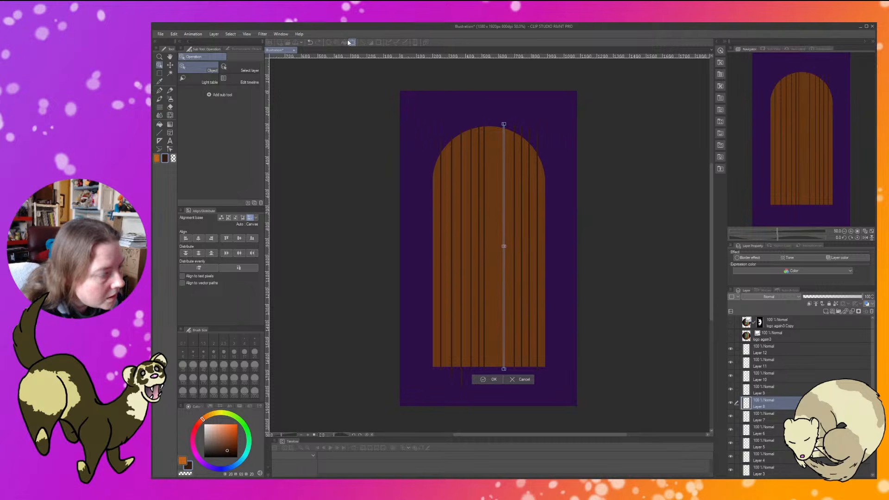
key("Right")
key("Right")
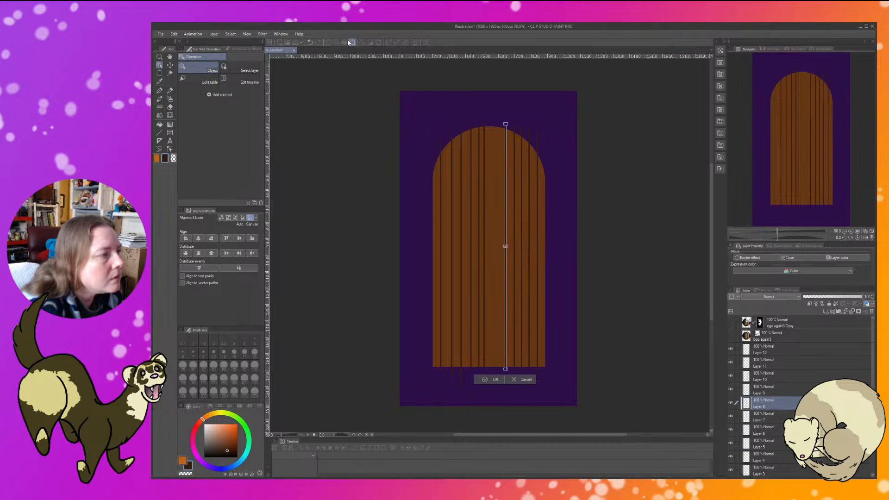
left_click(483, 380)
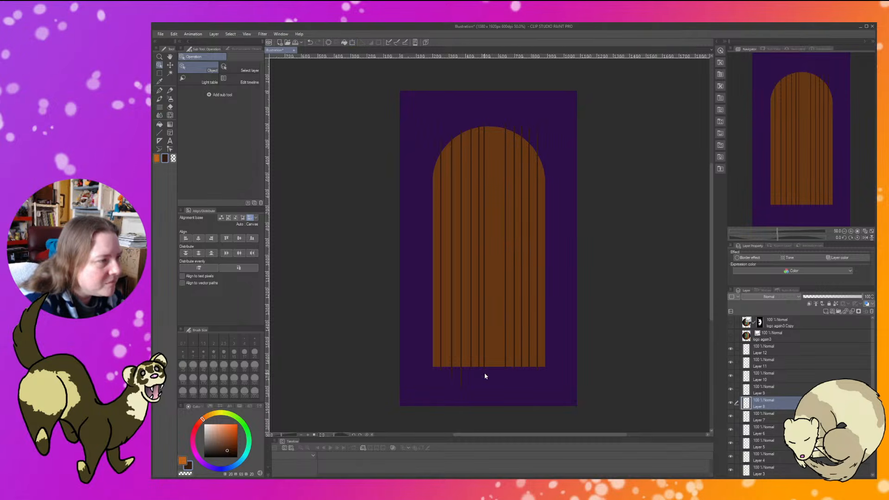
Shift Layer 7's plank line right to just left of the Layer 8 line with a transform, and make Layer 6 active.
left_click(480, 206)
left_click(483, 201)
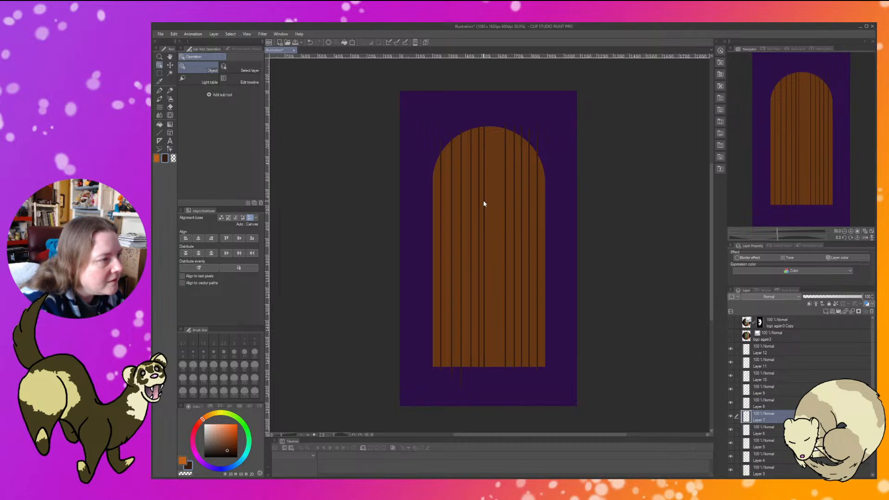
left_click(351, 41)
key("Right")
key("Right")
key("Right")
key("Right")
key("Right")
key("Right")
key("Right")
key("Right")
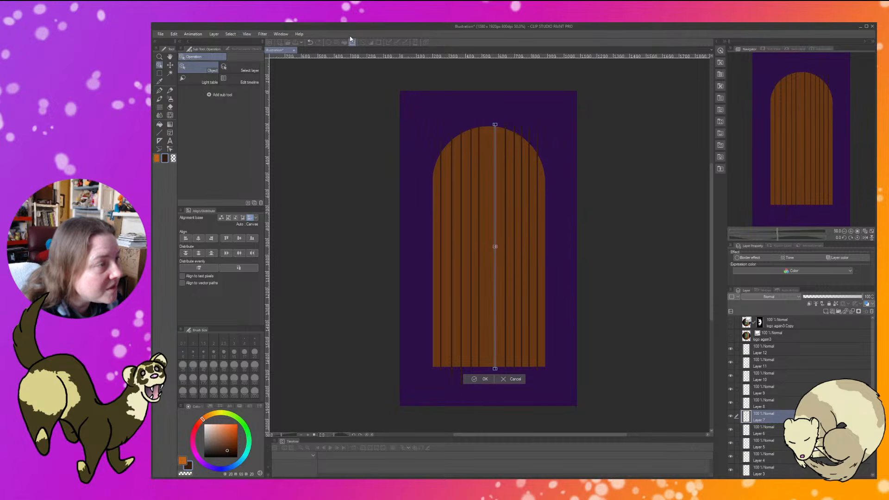
key("Right")
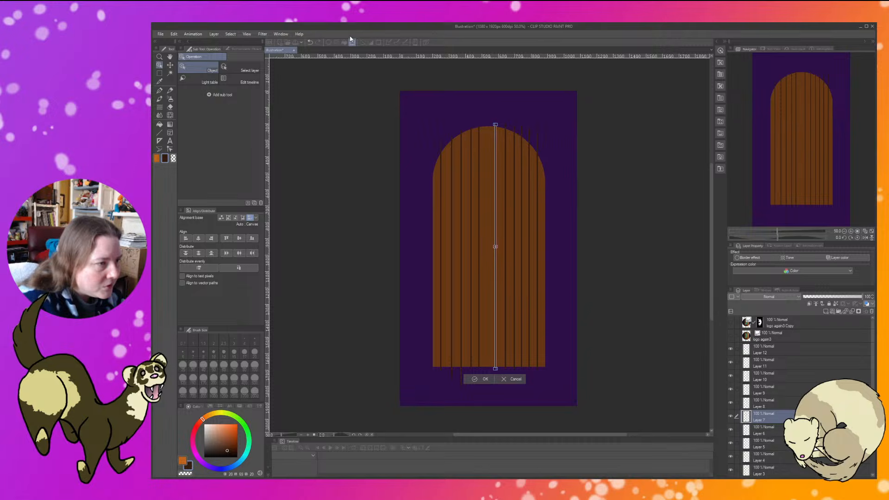
left_click(473, 379)
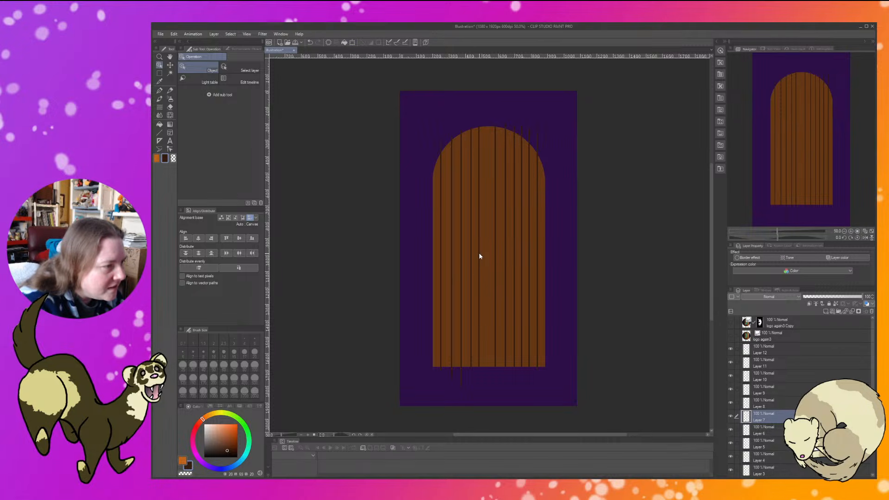
key("alt+bracketleft")
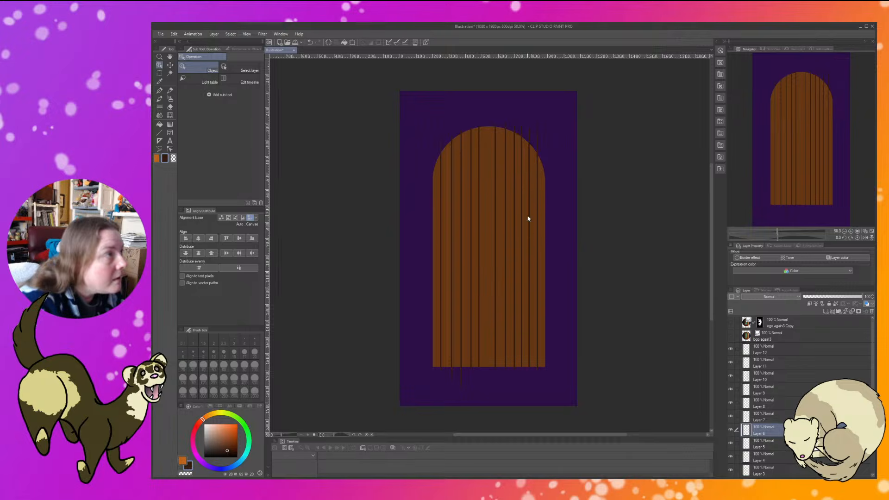
Transform Layer 6's plank line, nudging it slightly right to even out its spacing from the line on its left.
left_click(352, 42)
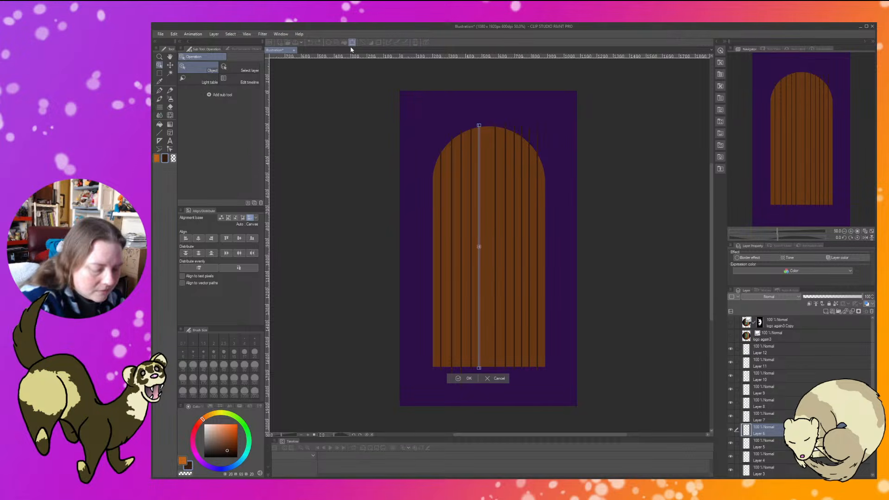
key("Right")
key("Right")
key("Right")
key("Right")
key("Right")
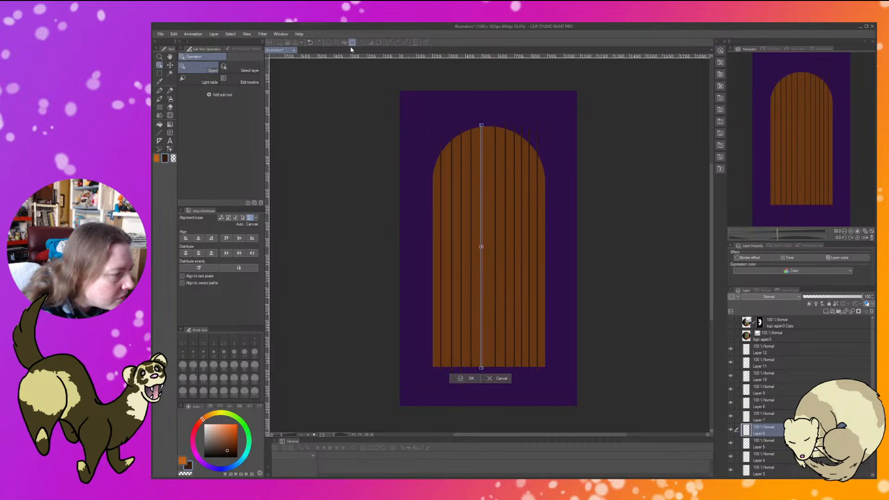
key("Right")
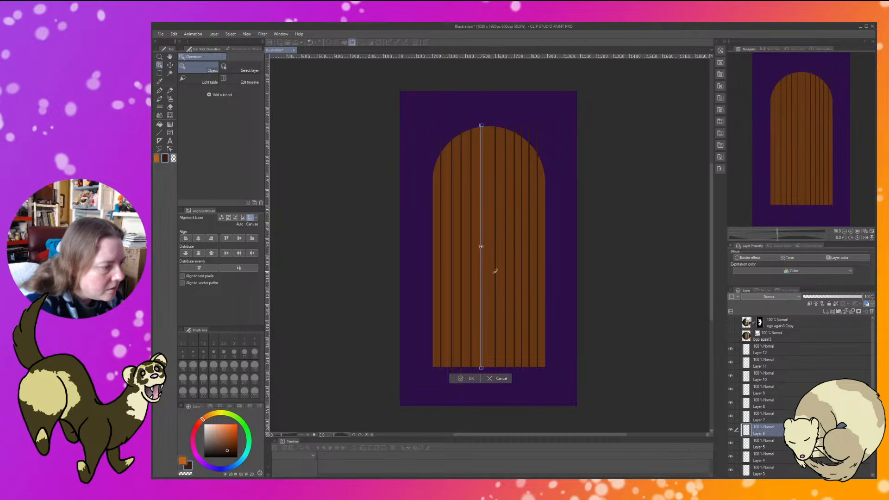
left_click(461, 378)
Transform Layer 7's plank line, nudging it left to sit one plank width right of the Layer 6 line.
left_click(495, 324)
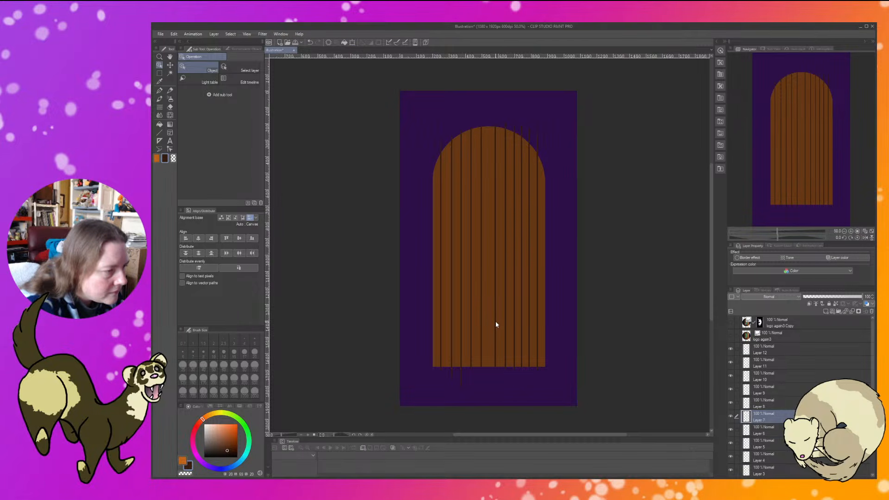
left_click(352, 43)
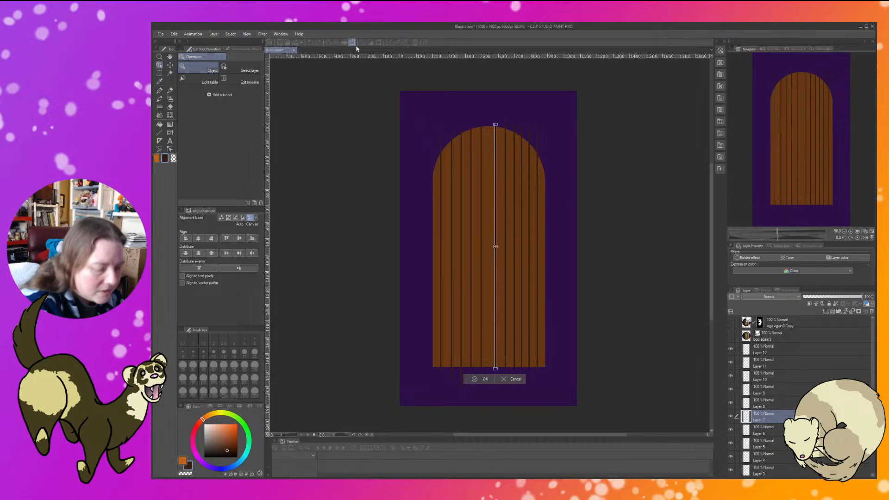
key("Left")
key("Left")
key("Left")
key("Left")
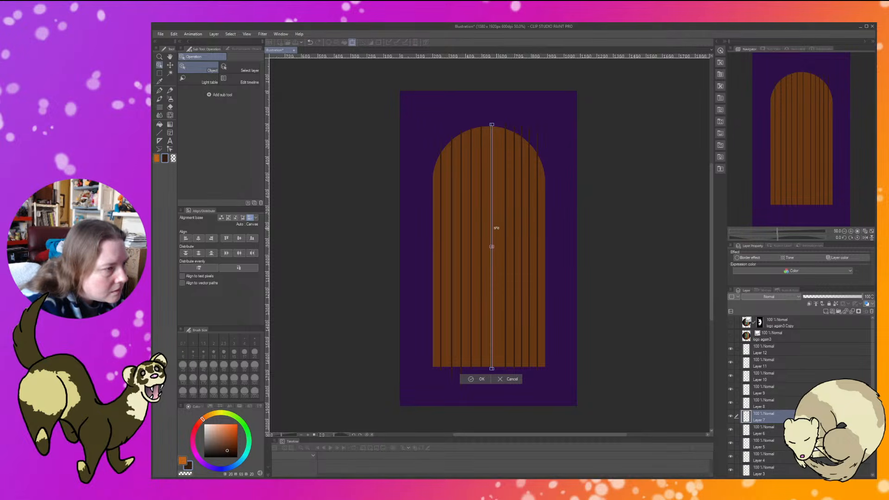
left_click(474, 379)
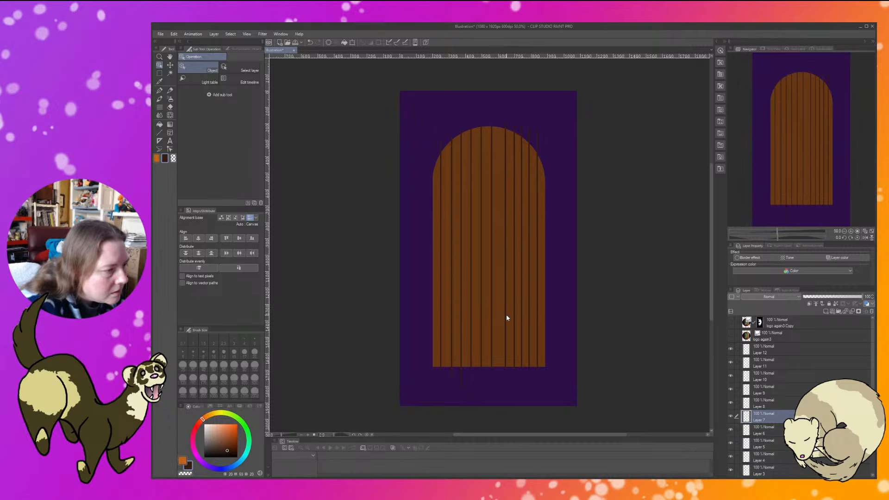
Transform Layer 8's plank line, nudging it left to sit one plank width right of the Layer 7 line.
key("alt+bracketright")
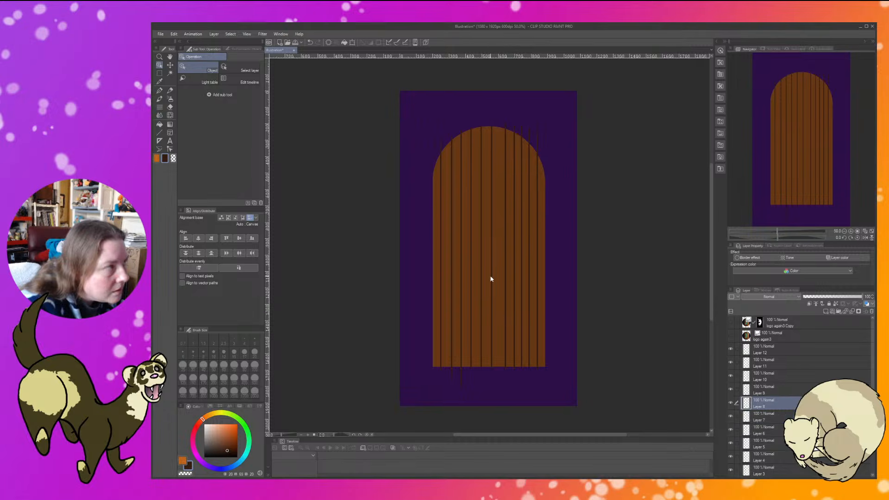
left_click(352, 42)
key("Left")
key("Left")
key("Left")
key("Left")
key("Left")
key("Left")
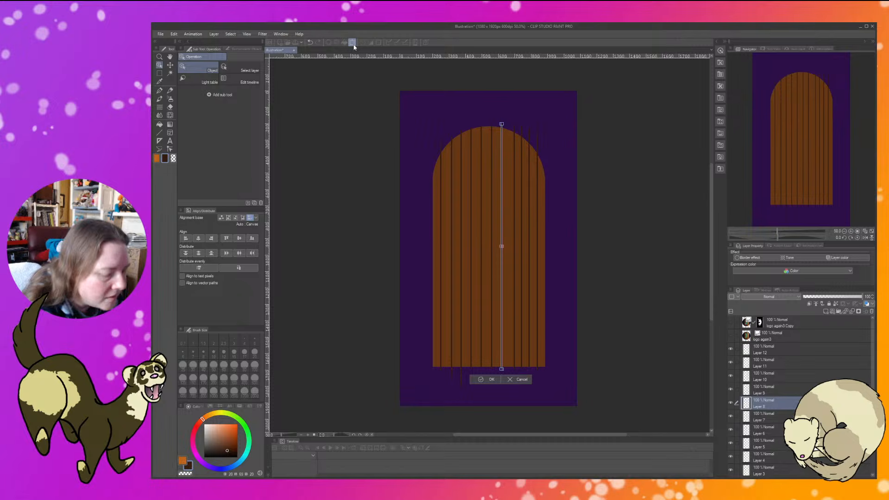
key("Right")
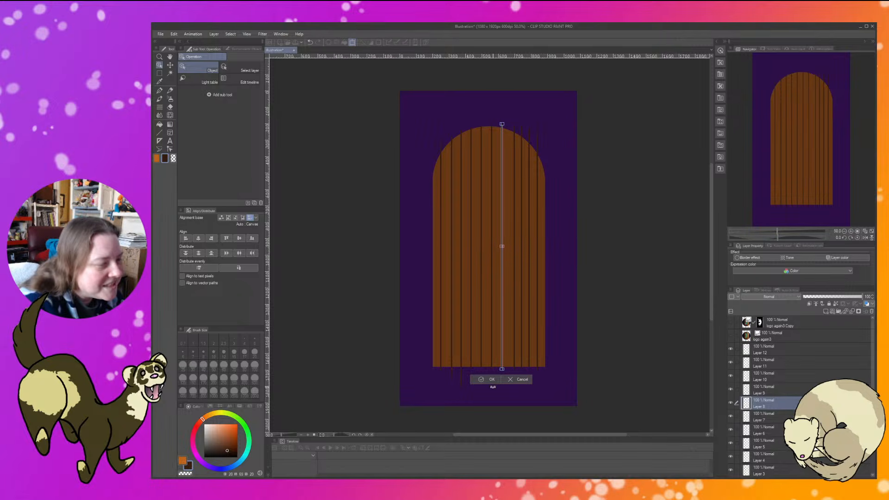
left_click(481, 380)
Transform Layer 9's plank line, nudging it left to sit one plank width right of the Layer 8 line.
key("alt+bracketright")
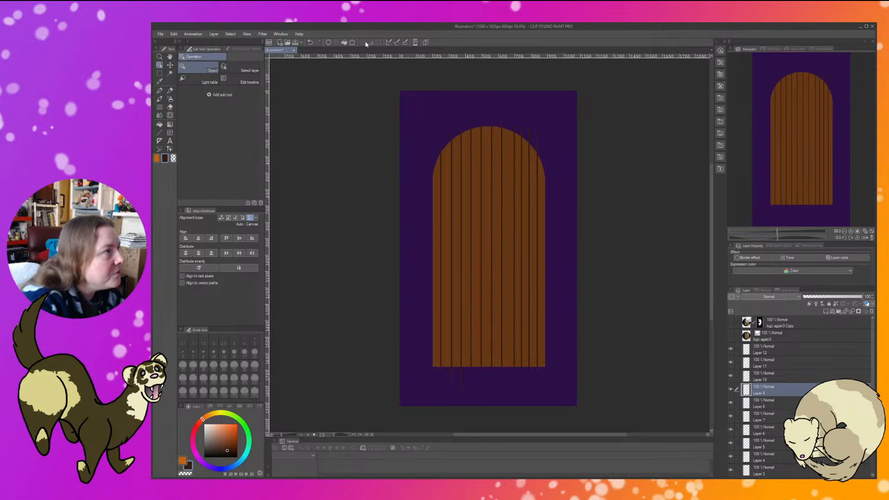
left_click(352, 43)
key("Left")
key("Left")
key("Left")
key("Left")
key("Left")
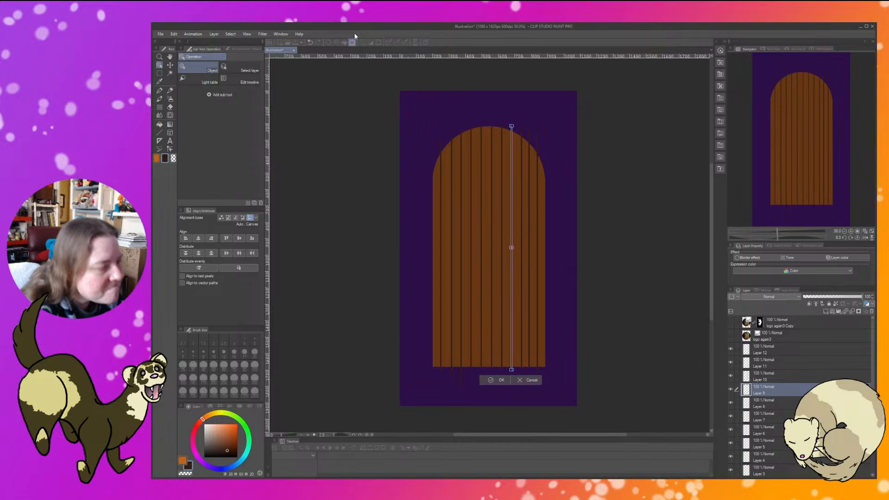
left_click(491, 382)
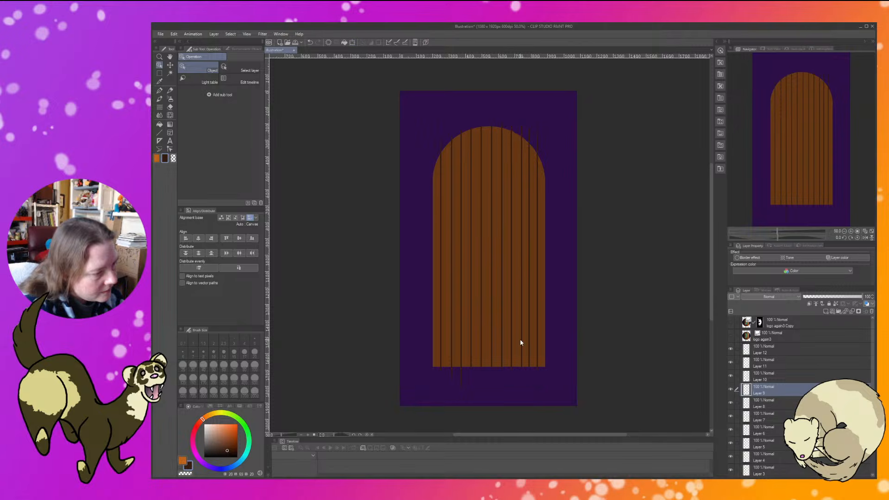
Transform Layer 10's plank line, nudging it slightly left to even the gaps between the Layer 9 and Layer 11 lines.
key("alt+bracketright")
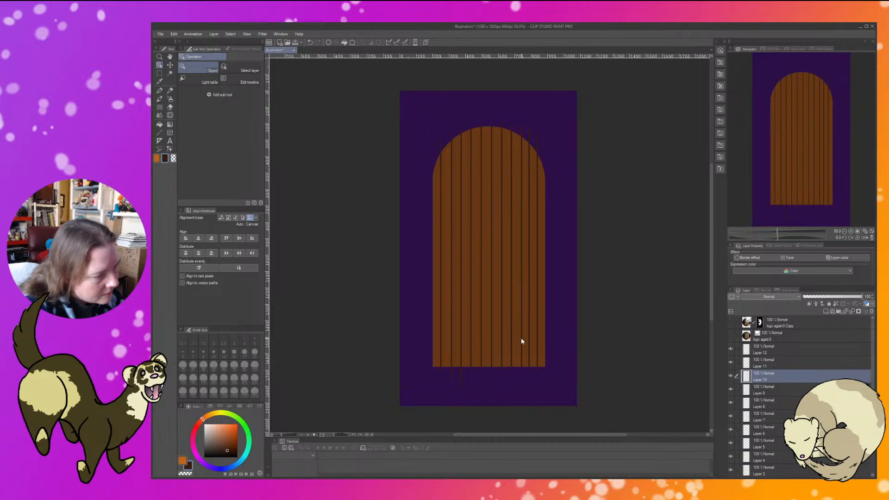
left_click(352, 41)
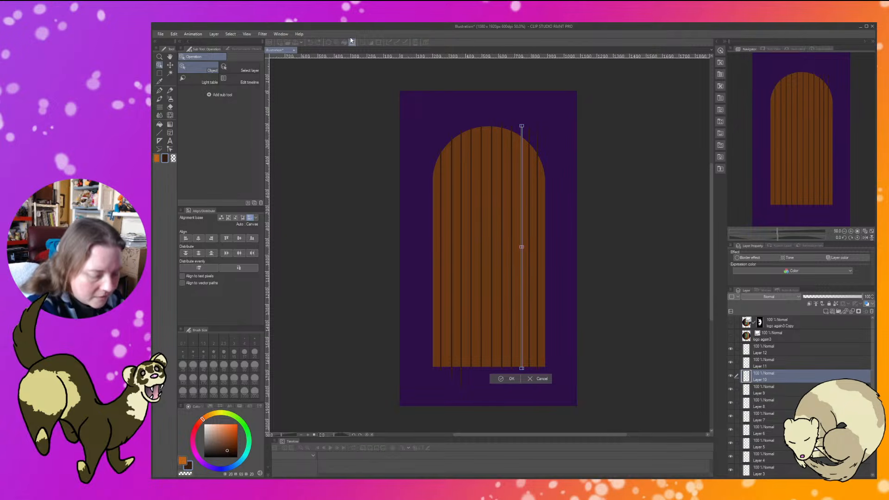
key("Left")
key("Left")
key("Left")
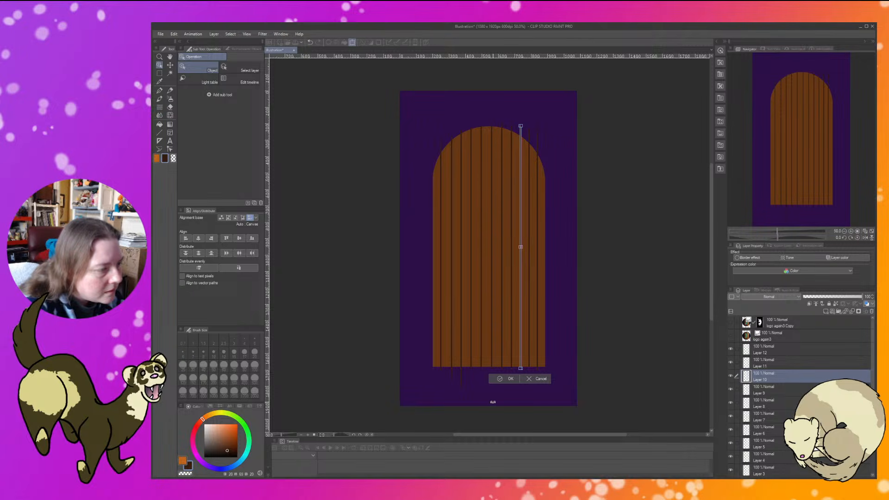
left_click(500, 379)
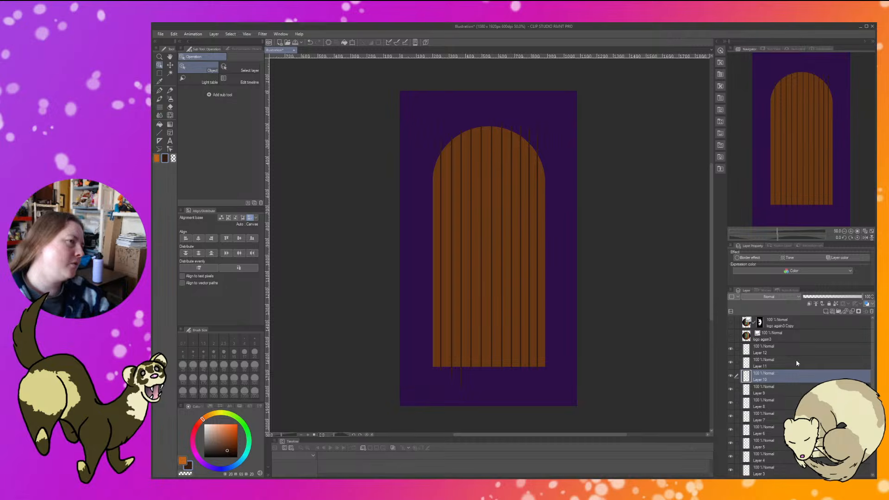
Show the logo again3 Copy layer with the green ferret figure and make it the active layer.
left_click(502, 263)
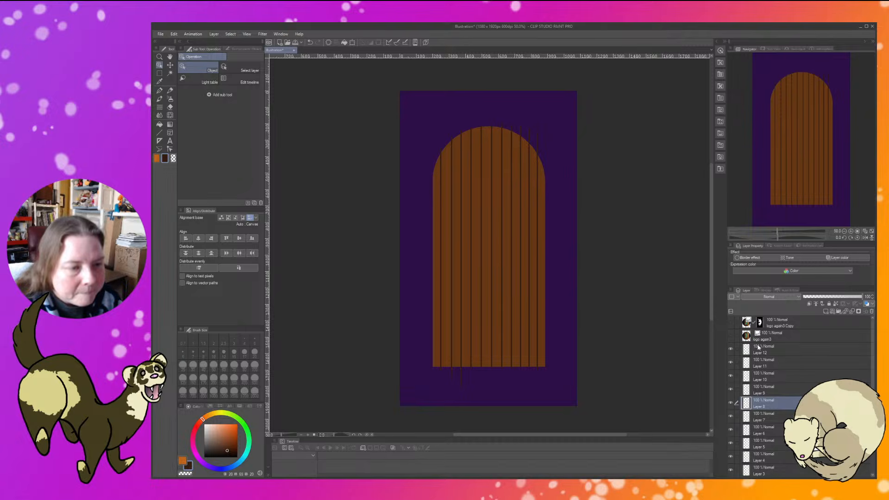
left_click(731, 322)
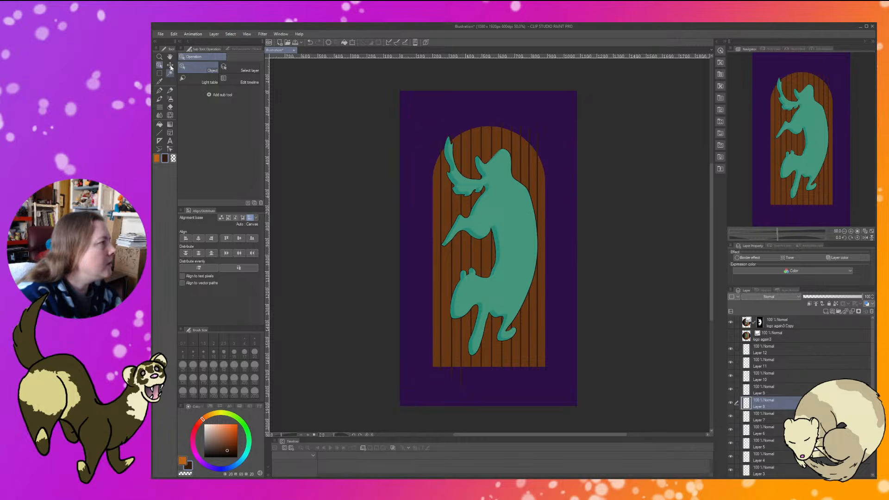
left_click(352, 43)
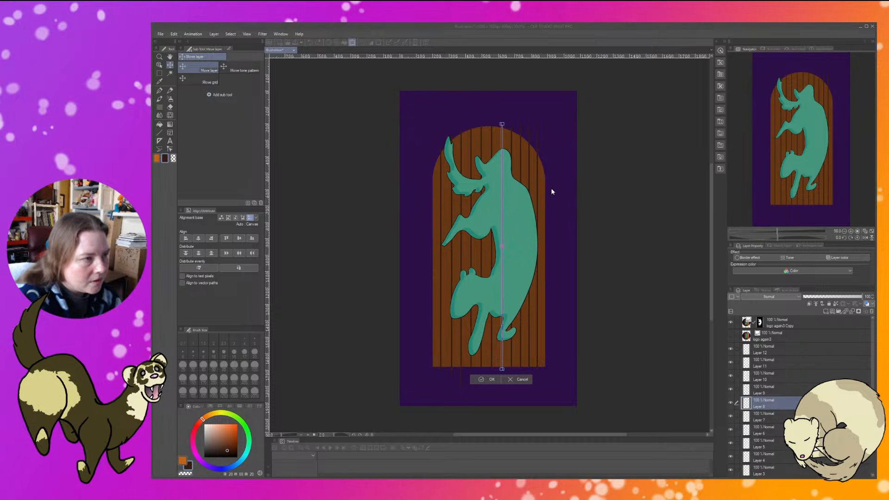
key("Return")
left_click(789, 319)
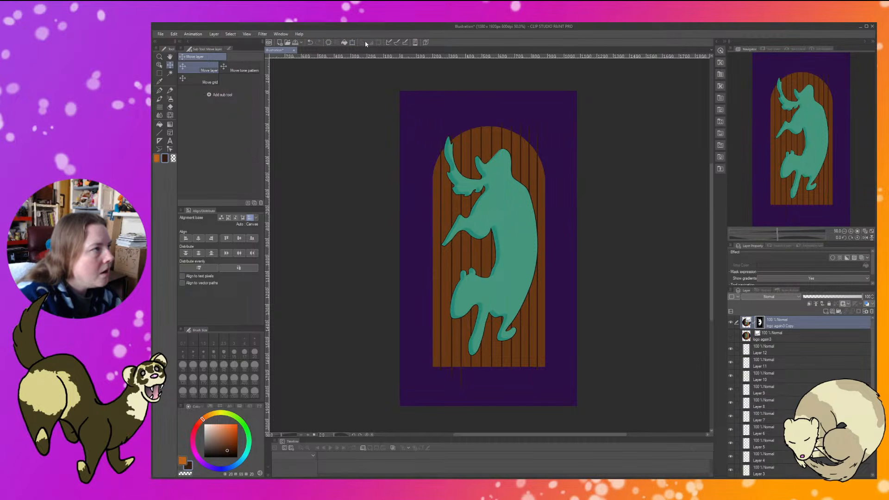
Scale the green ferret figure down proportionally with a transform and reposition it in the middle of the arched door.
key("ctrl+t")
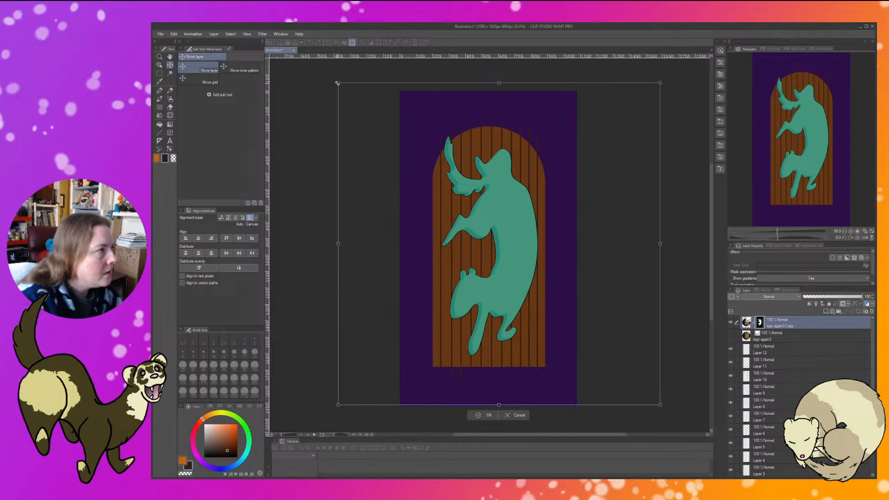
left_click_drag(338, 82, 359, 114)
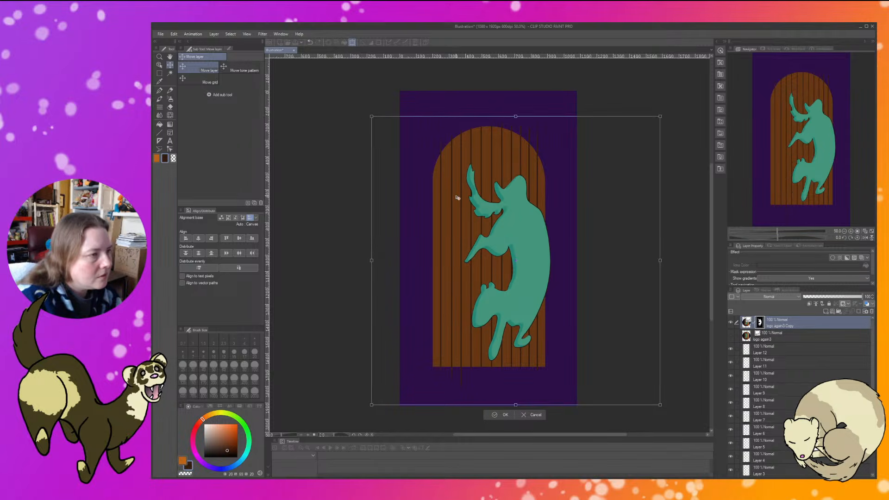
left_click_drag(532, 244, 512, 234)
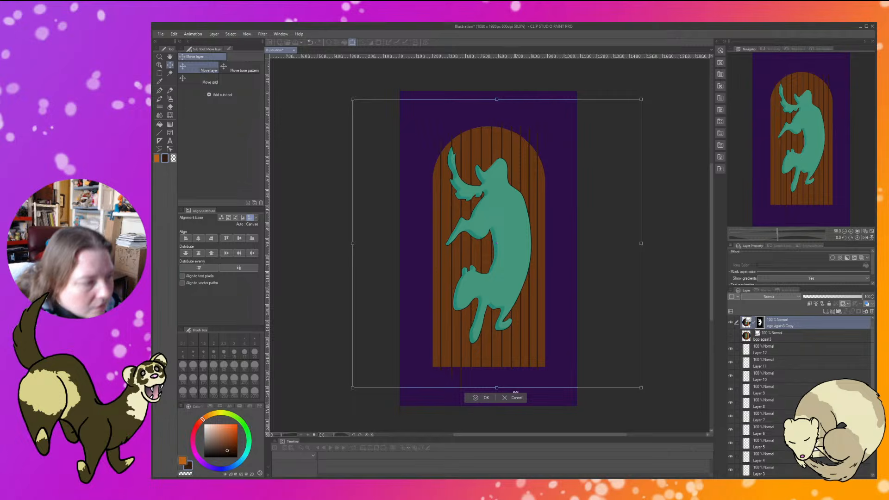
left_click(483, 398)
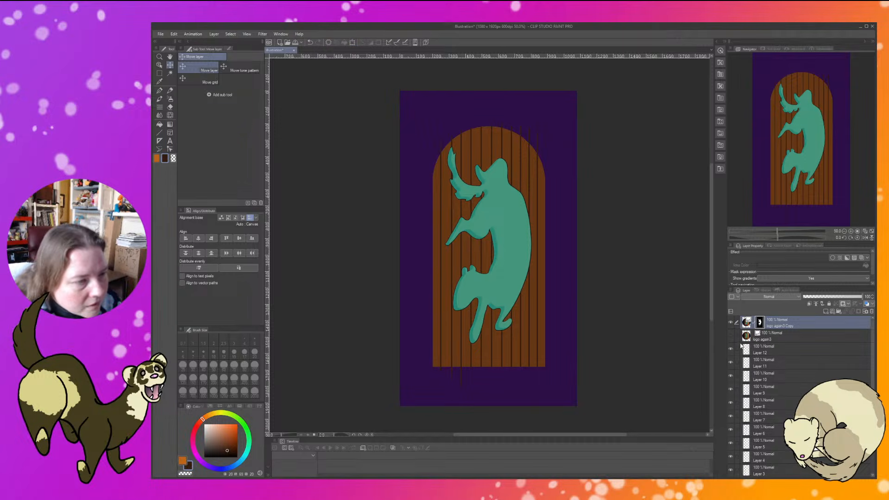
Compare the ferret figure with the logo again3 artwork, and enlarge it slightly with a transform, recentring it on the door.
left_click(731, 336)
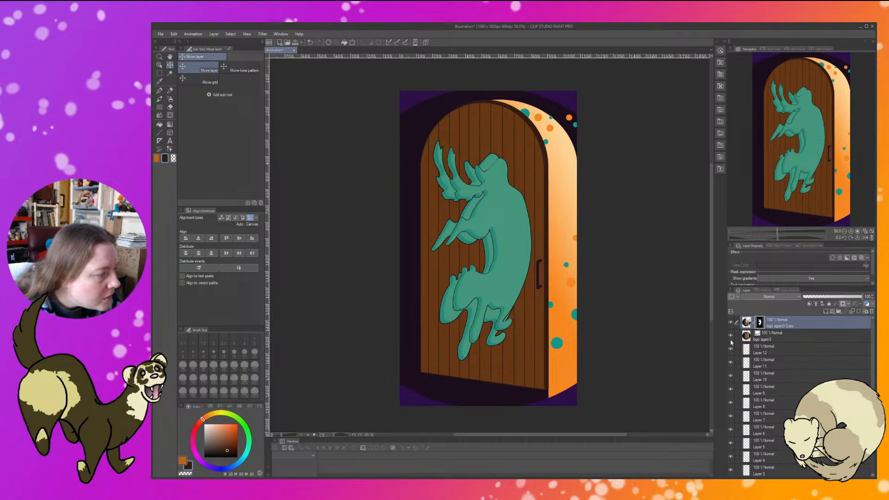
left_click(731, 339)
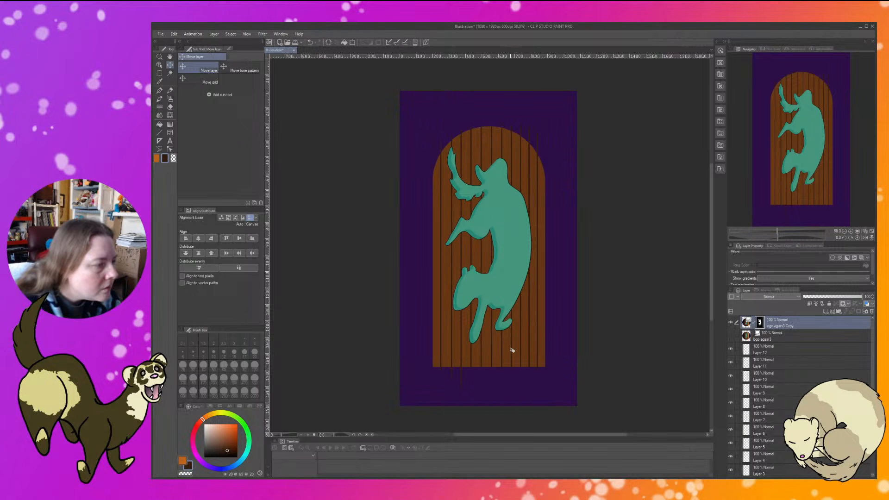
left_click_drag(483, 296, 484, 297)
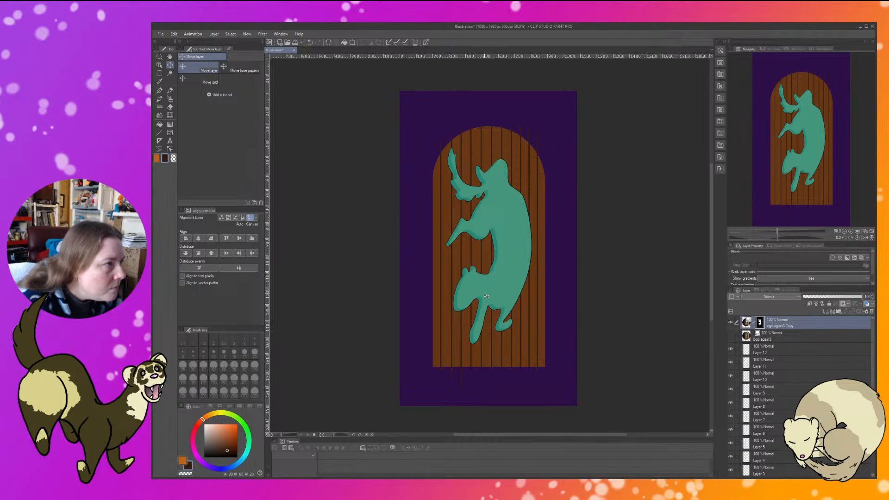
left_click(352, 42)
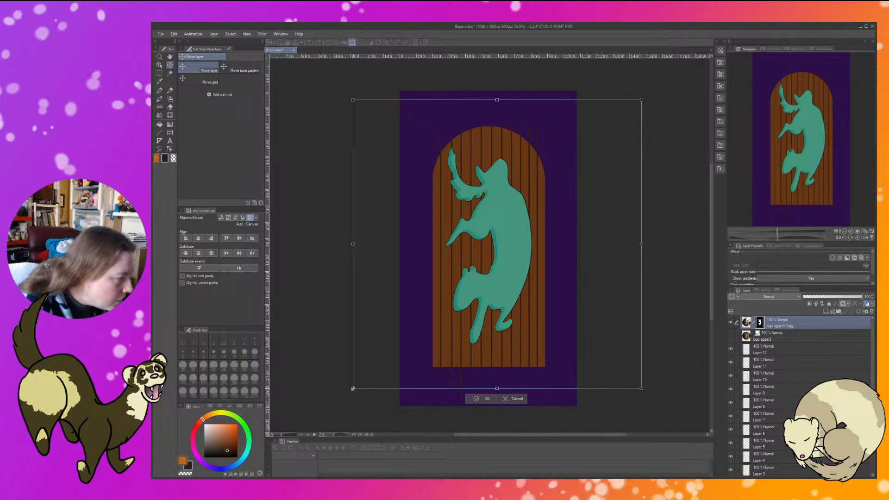
left_click_drag(353, 388, 347, 405)
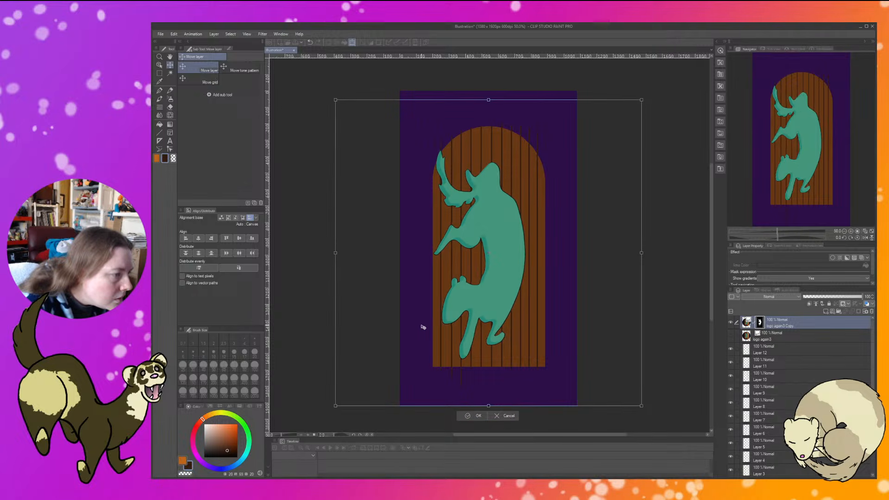
left_click_drag(486, 300, 496, 300)
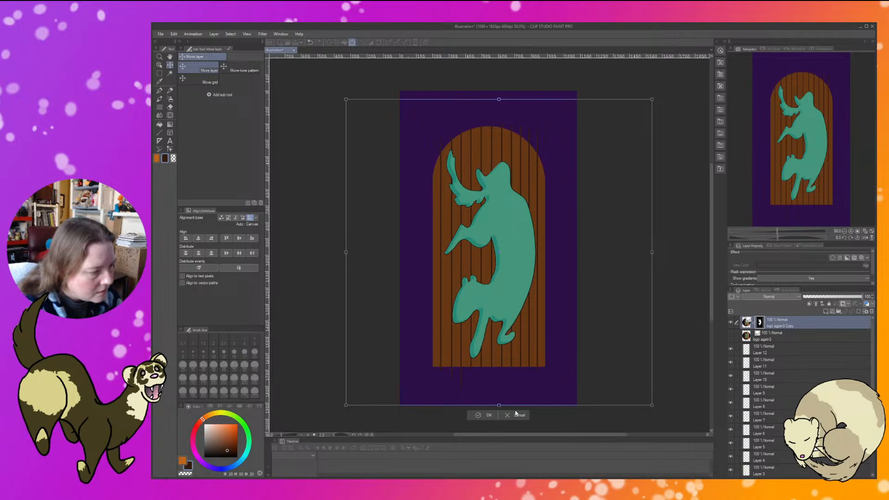
left_click(482, 416)
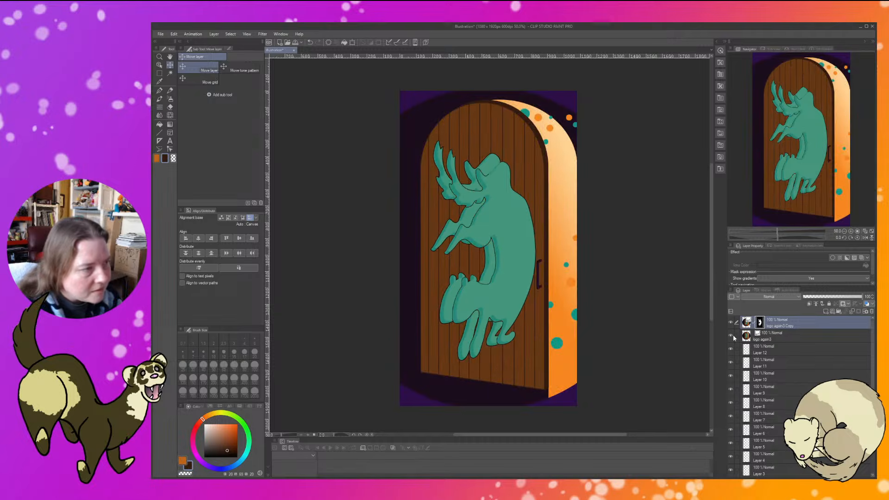
Compare the resized figure with the original artwork by toggling the visibility of logo again3 Copy and logo again3.
left_click(731, 336)
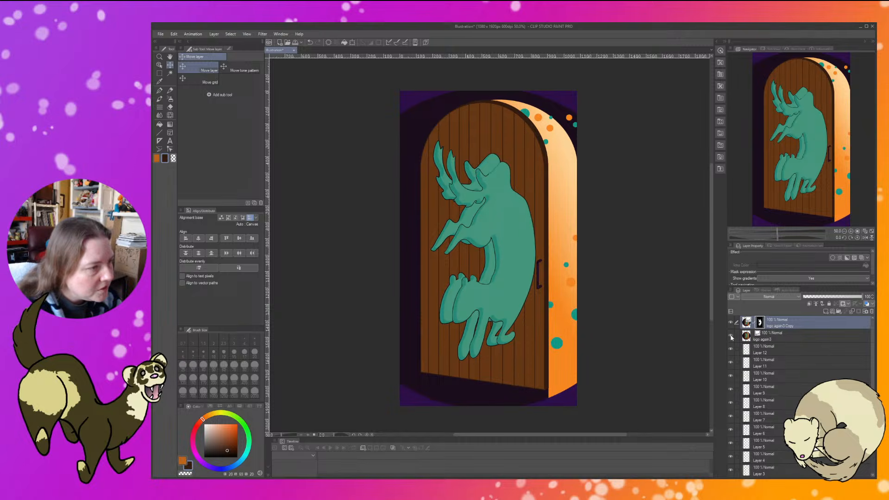
left_click(731, 323)
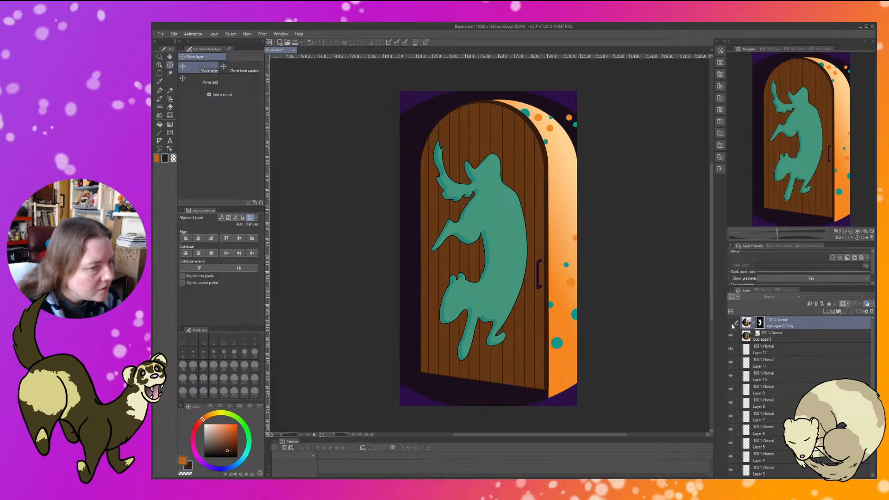
left_click(731, 323)
left_click(731, 337)
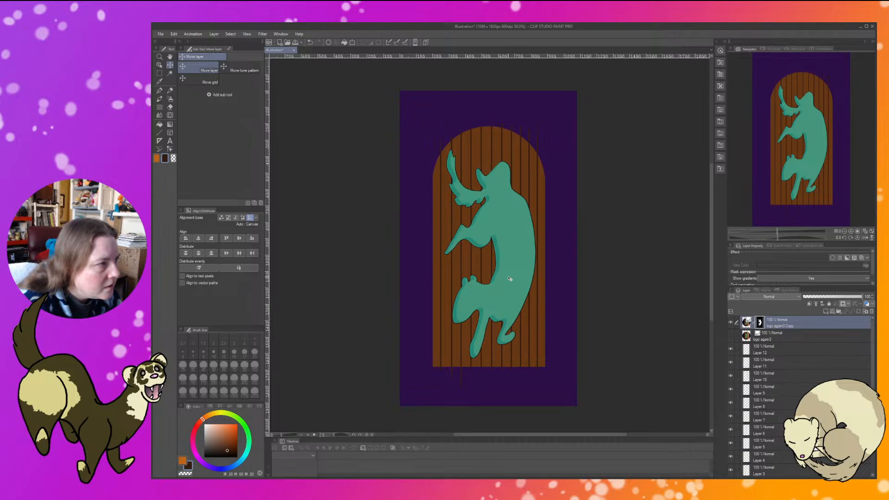
Nudge the green ferret figure slightly on the arched door and check its position against the logo again3 artwork.
left_click_drag(510, 279, 507, 280)
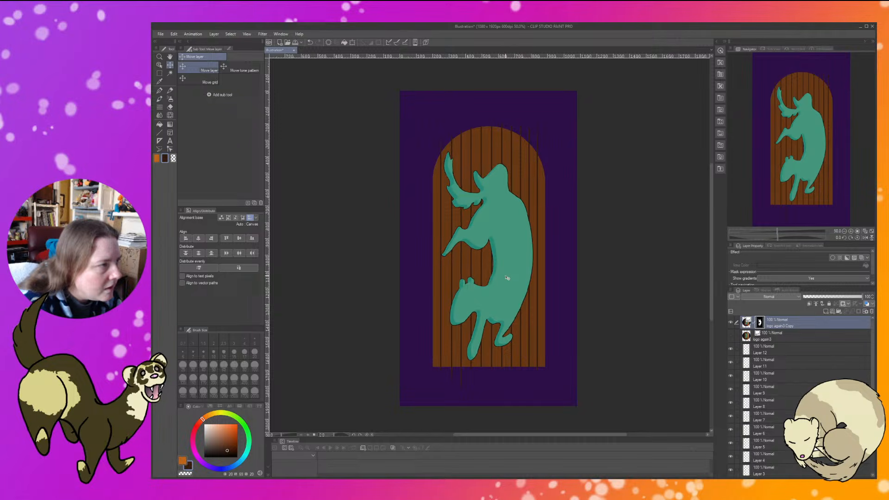
left_click(731, 334)
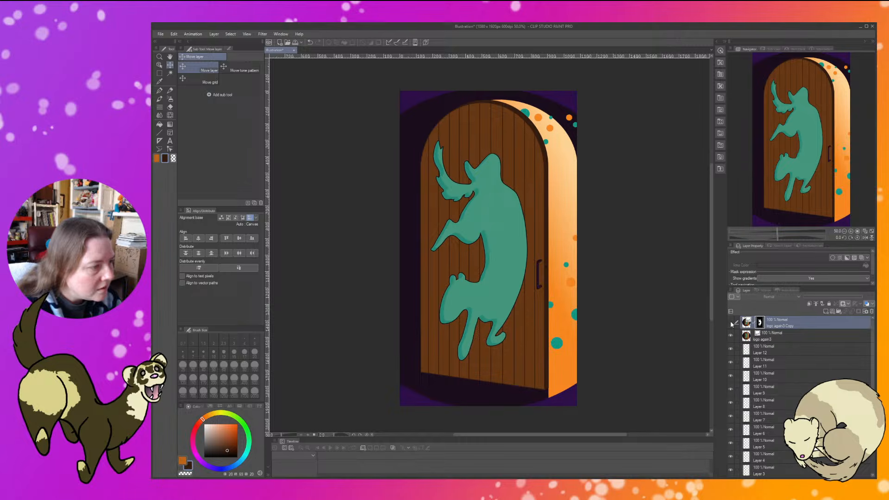
left_click(731, 323)
left_click(731, 336)
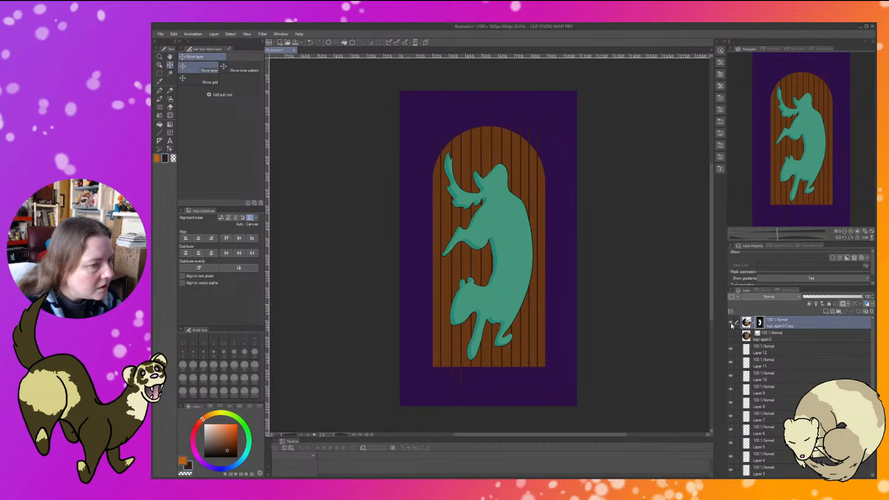
Overlay the ferret figure on the logo again3 artwork for another comparison, and hide both layers.
left_click(731, 323)
left_click(731, 323)
left_click(731, 336)
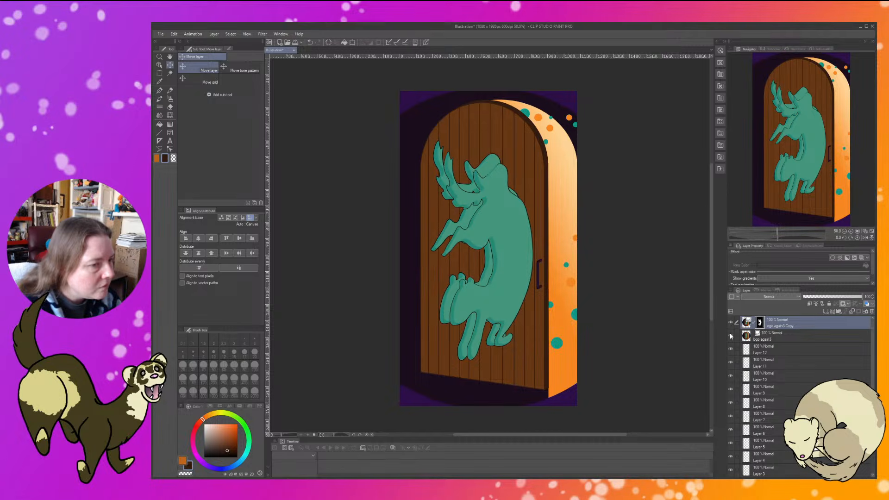
left_click(730, 336)
left_click(731, 323)
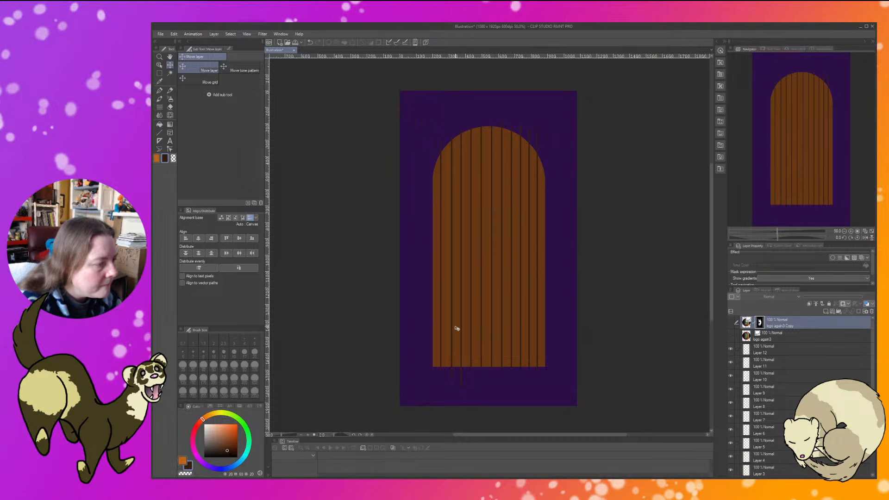
Select the leftmost plank line on Layer 2 with the Move layer tool and make it slightly narrower with a transform.
left_click(159, 73)
left_click(159, 65)
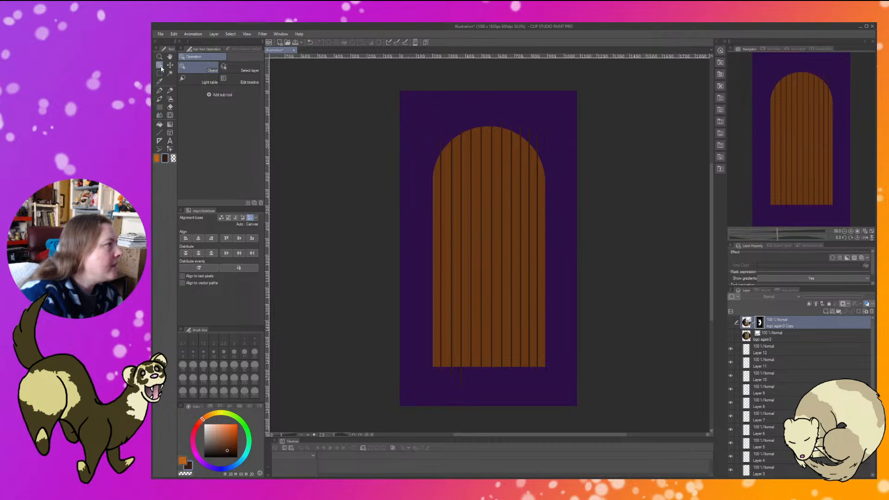
left_click(170, 64)
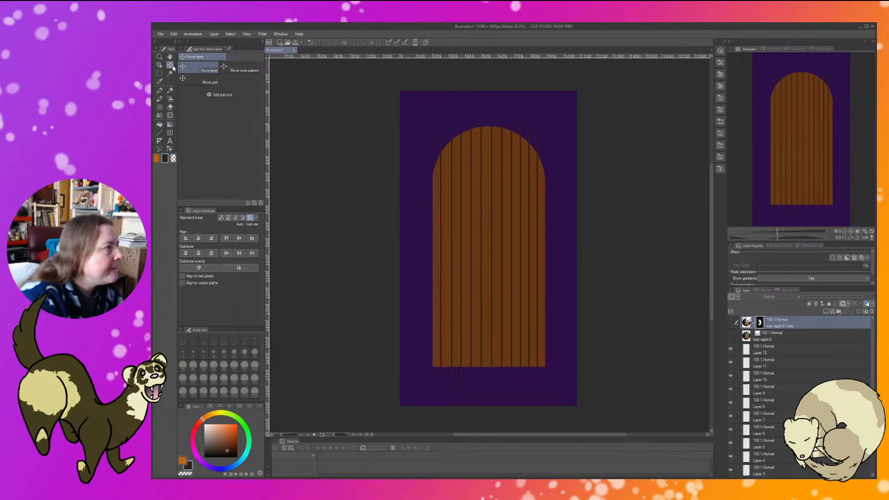
left_click(443, 210)
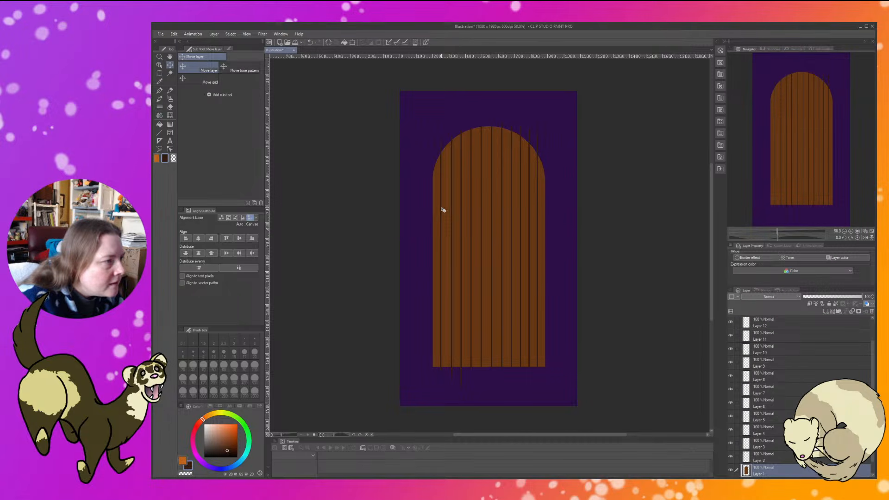
left_click(441, 208)
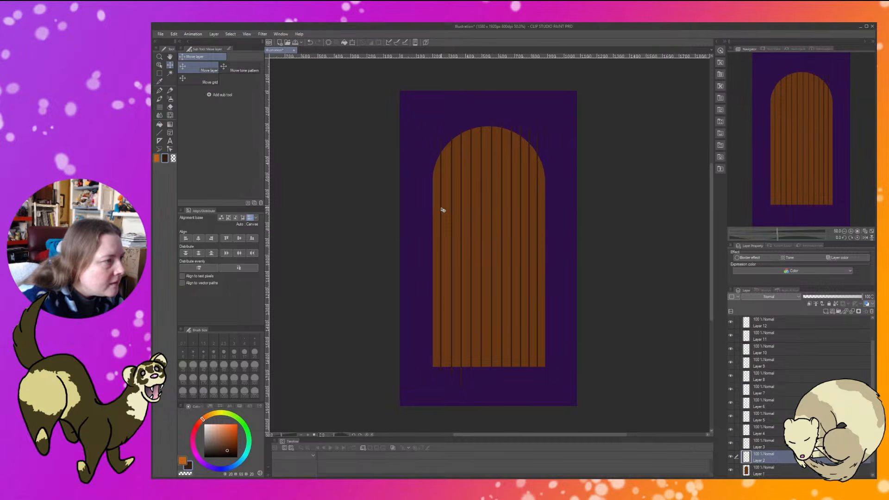
left_click(353, 43)
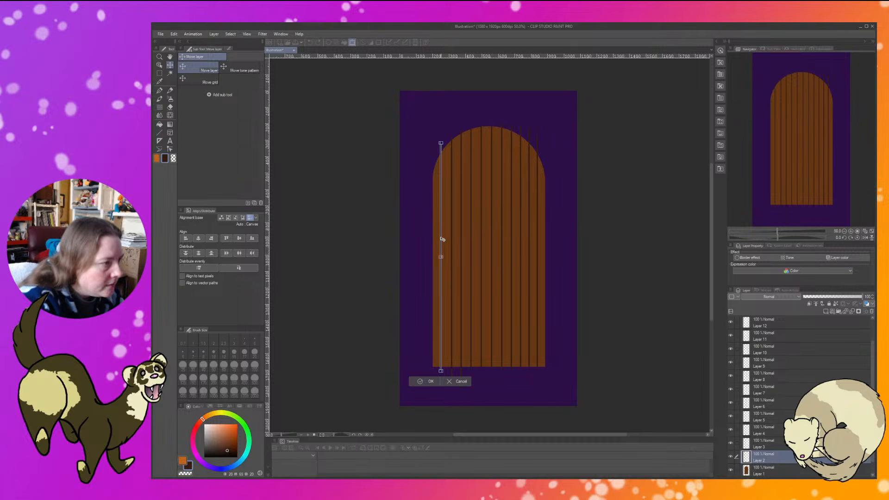
scroll(442, 239, "up", 2)
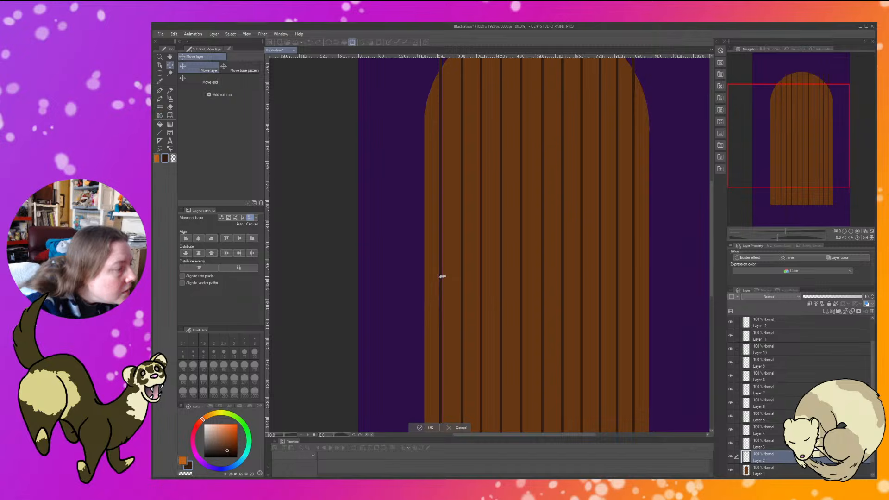
left_click_drag(441, 276, 440, 277)
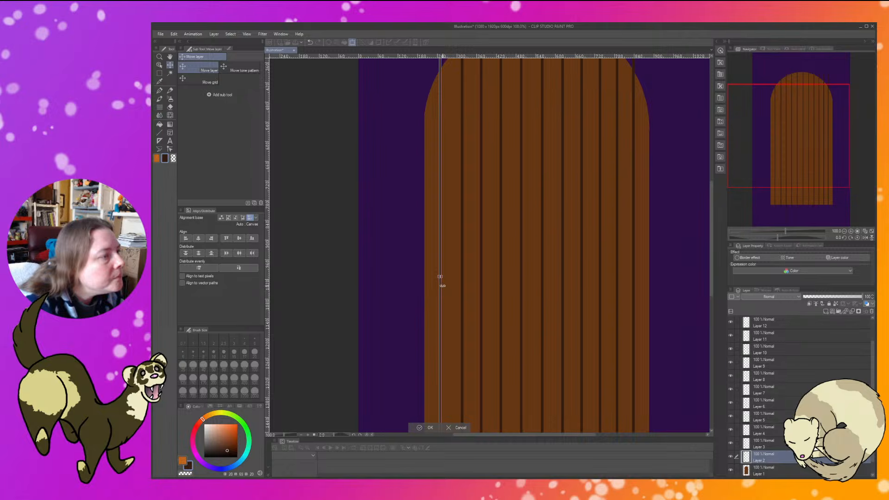
left_click(420, 428)
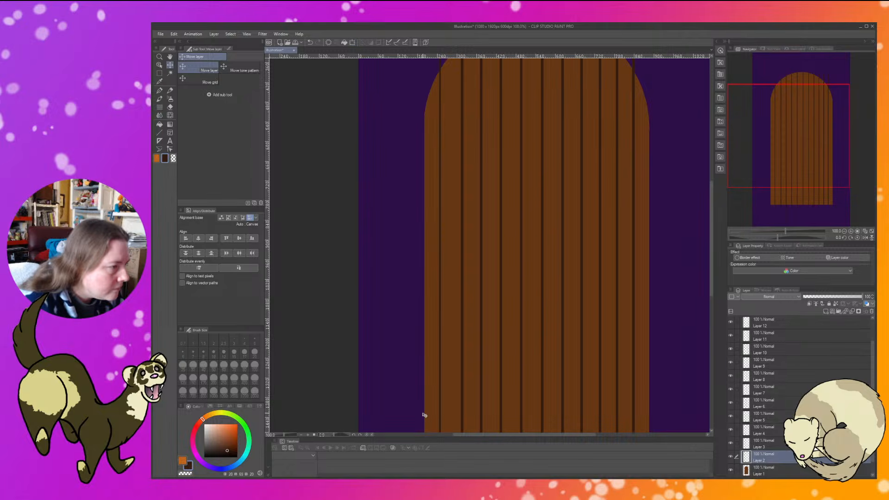
left_click(462, 275)
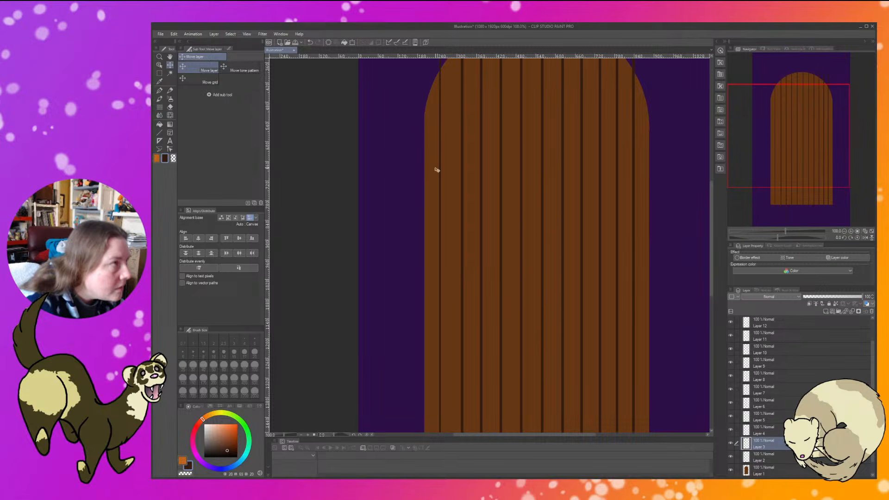
key("ctrl+t")
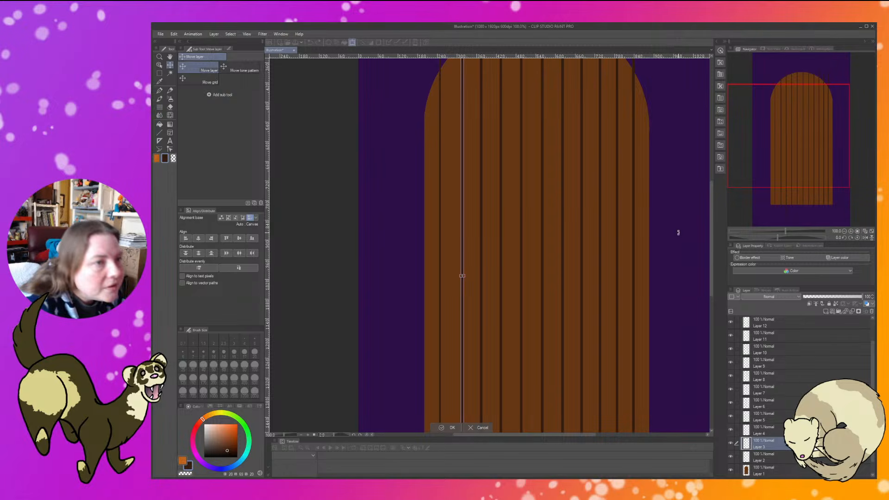
scroll(701, 153, "up", 3)
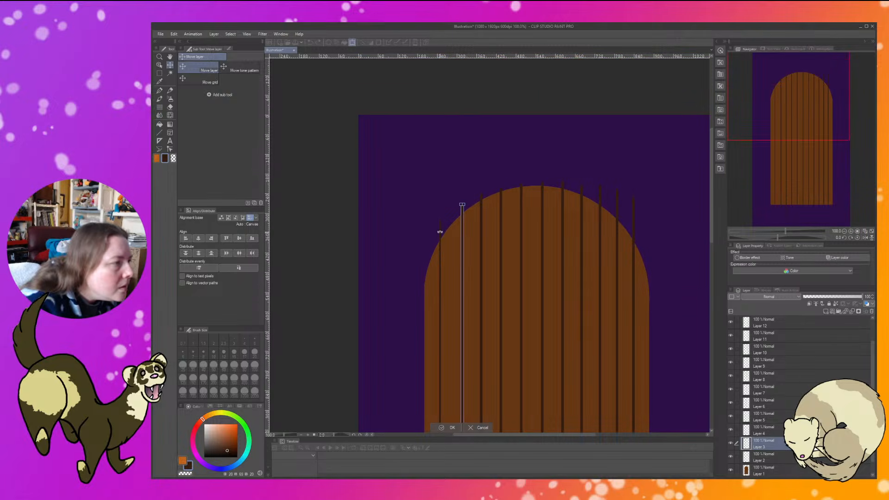
left_click(452, 427)
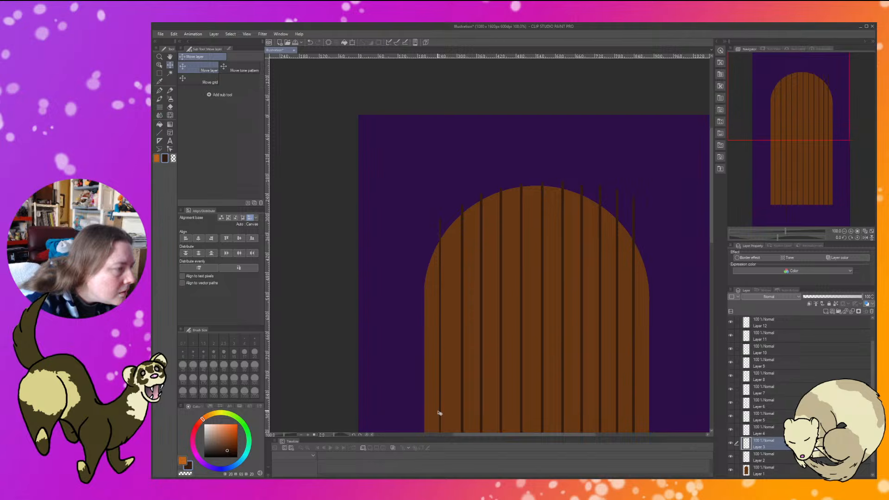
Transform the leftmost plank line on Layer 2, shortening its upper end to meet the edge of the door's arch.
left_click(441, 269)
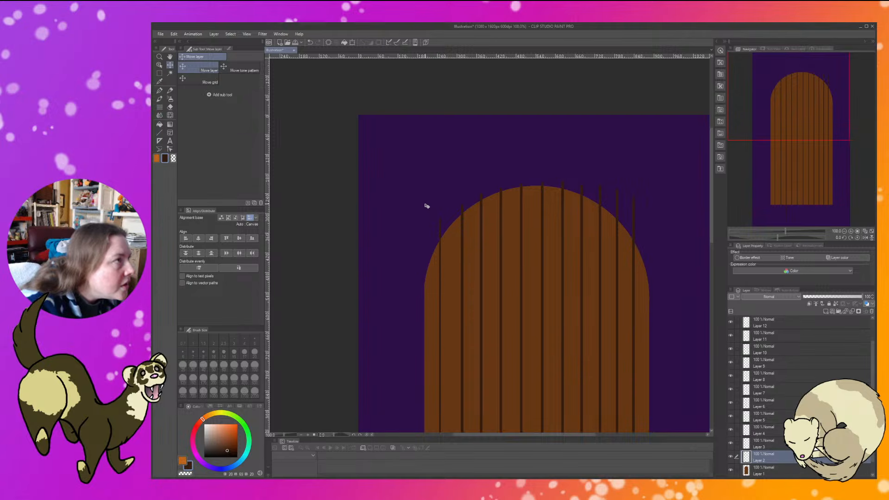
left_click(352, 42)
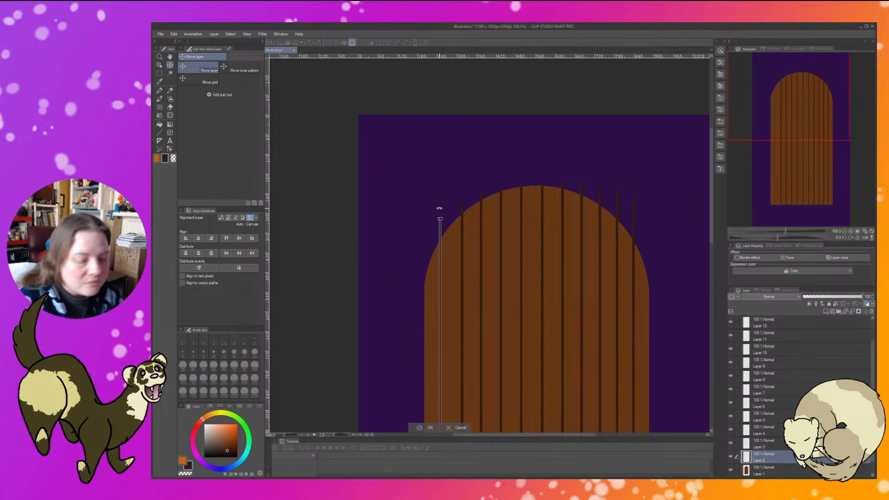
scroll(439, 208, "up", 5)
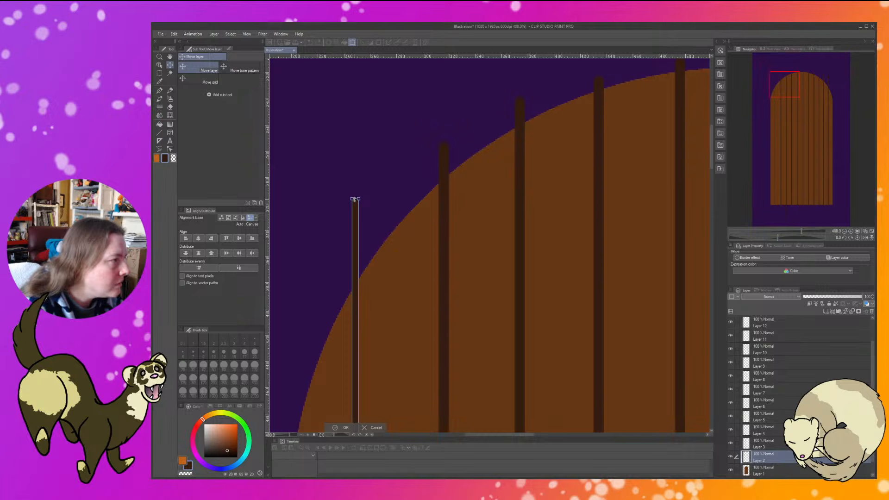
left_click_drag(354, 199, 355, 278)
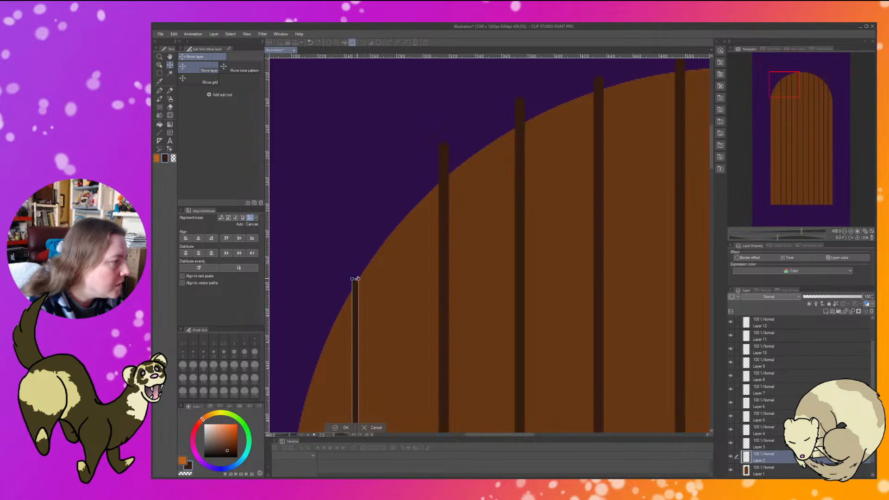
scroll(579, 252, "down", 2)
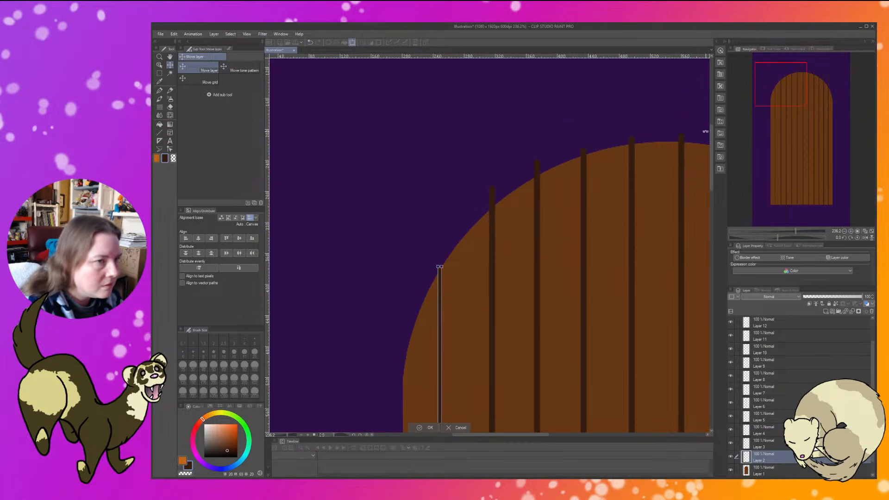
Shorten the lower end of the leftmost plank line to just past the door's bottom edge and apply the transform.
left_click_drag(713, 132, 712, 324)
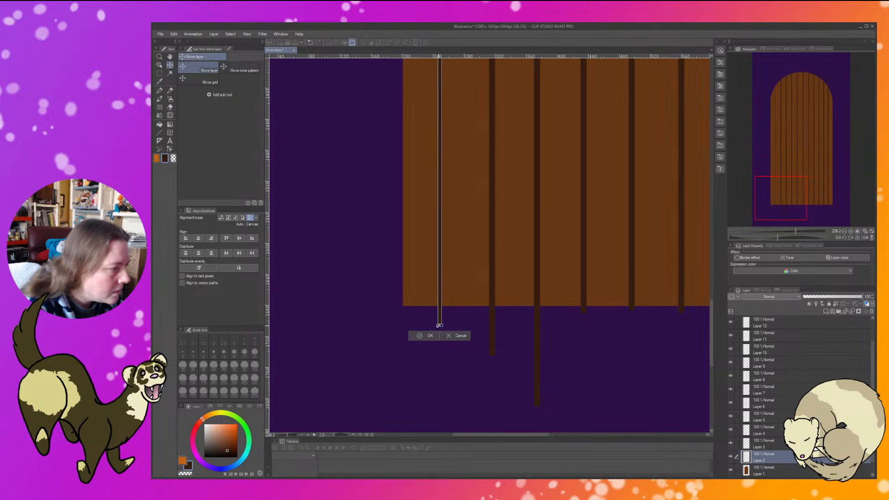
scroll(439, 323, "up", 3)
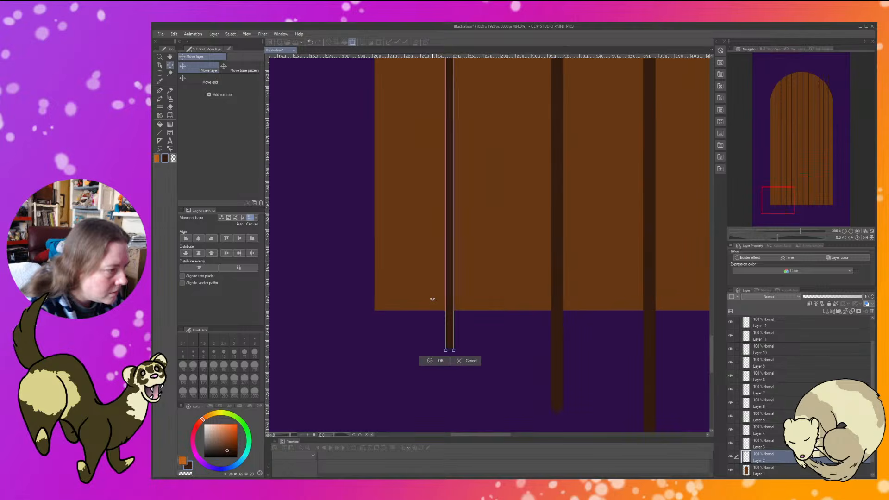
scroll(506, 351, "up", 2)
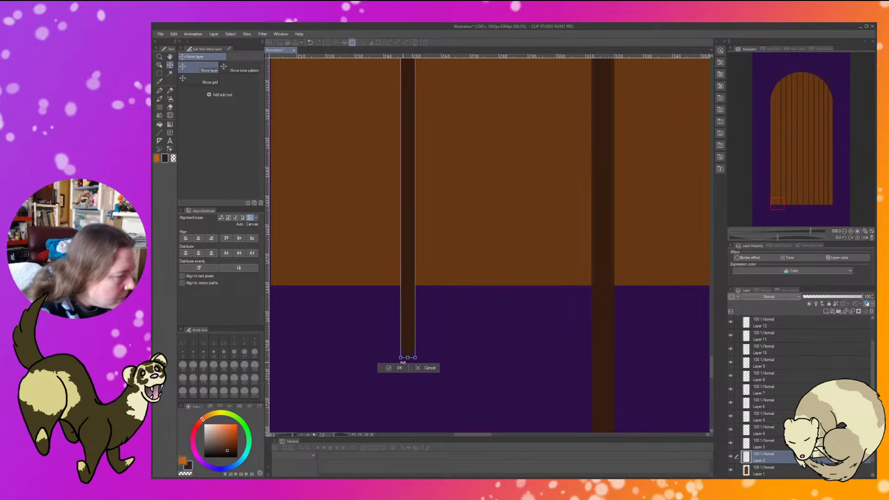
left_click_drag(407, 357, 407, 296)
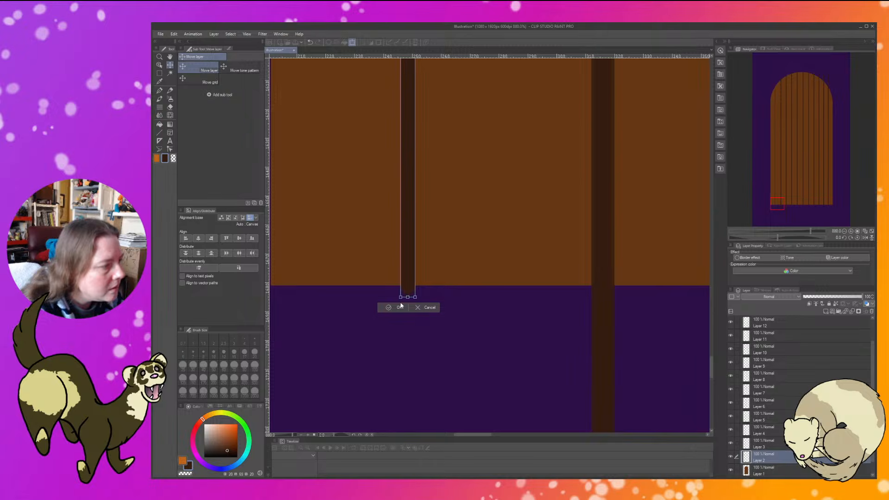
left_click(387, 307)
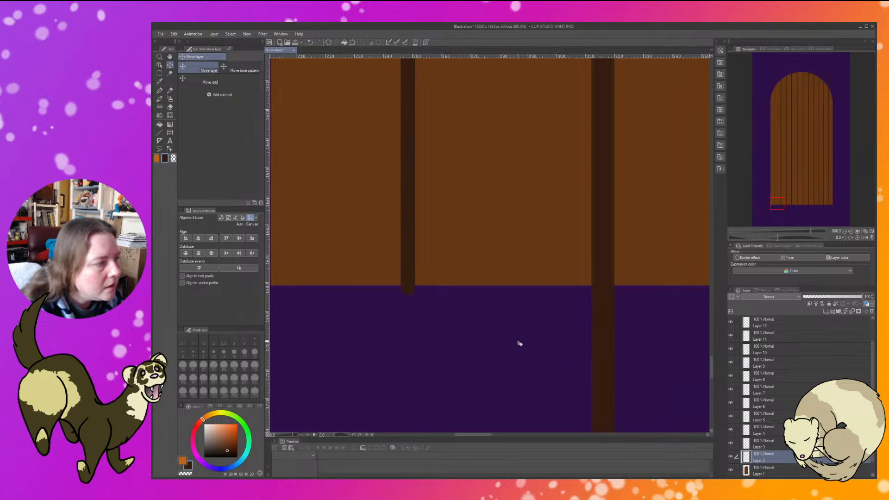
Shorten the lower end of the second plank line on Layer 3 with a transform to just past the door's bottom edge.
left_click(603, 345)
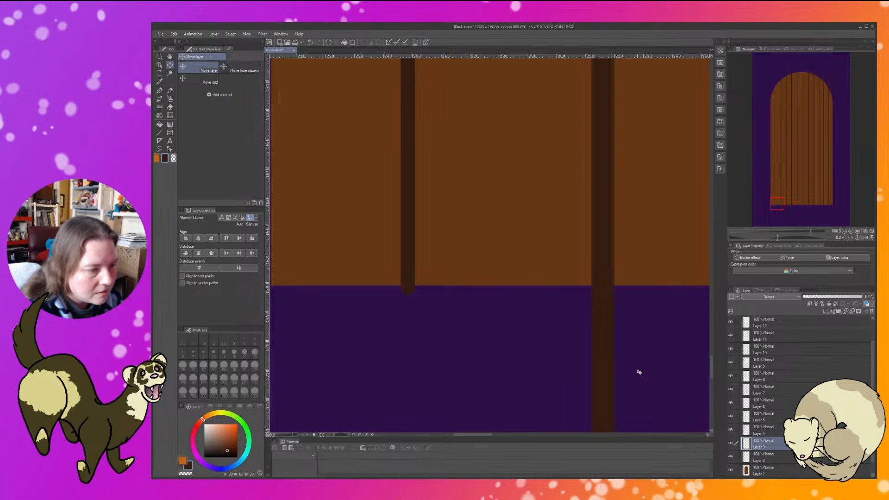
left_click(352, 42)
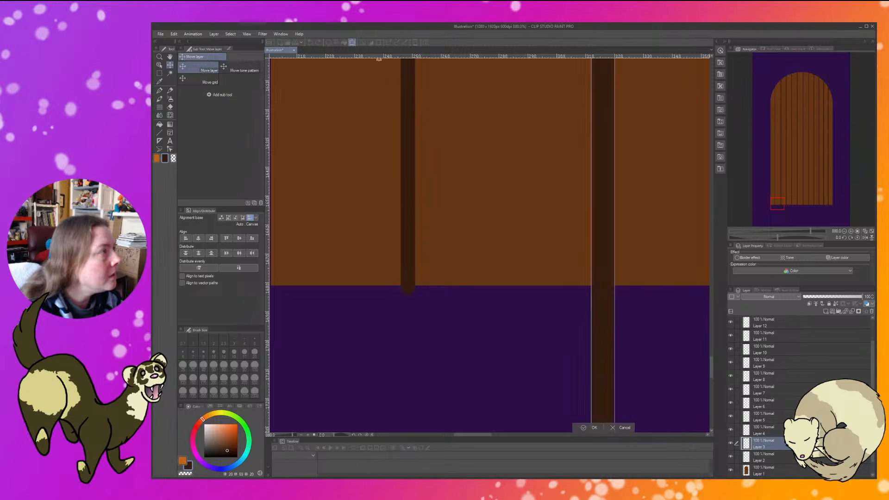
scroll(650, 382, "down", 2)
scroll(650, 382, "down", 1)
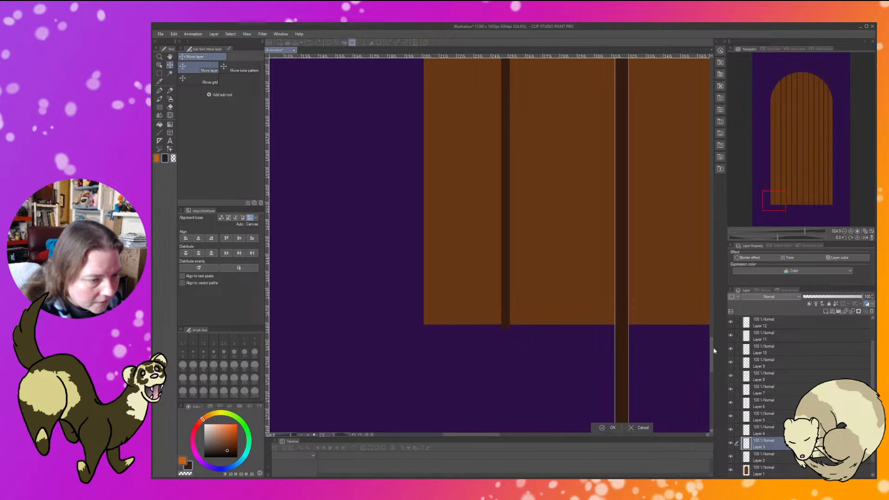
key("Return")
left_click_drag(645, 375, 584, 262)
key("ctrl+t")
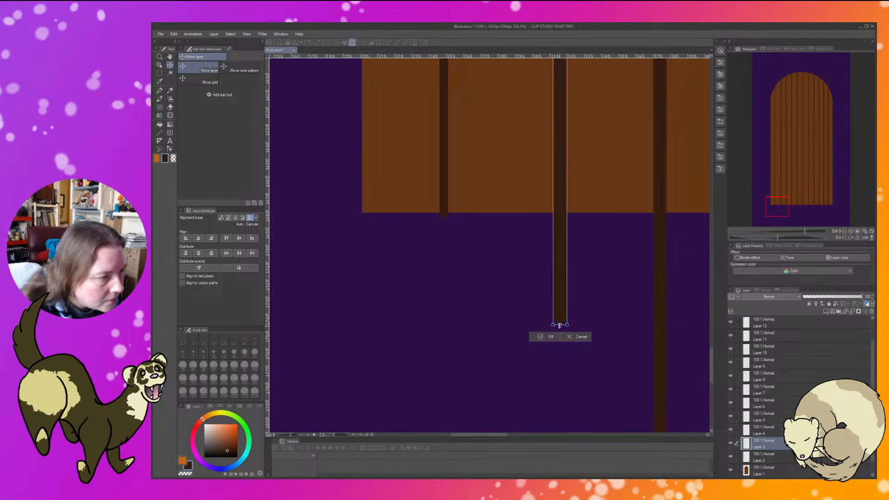
left_click_drag(558, 321, 561, 221)
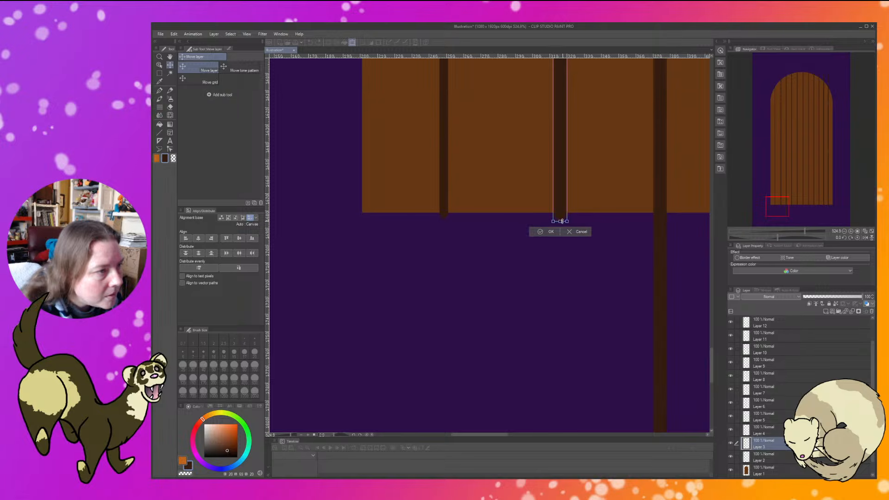
scroll(639, 285, "up", 3)
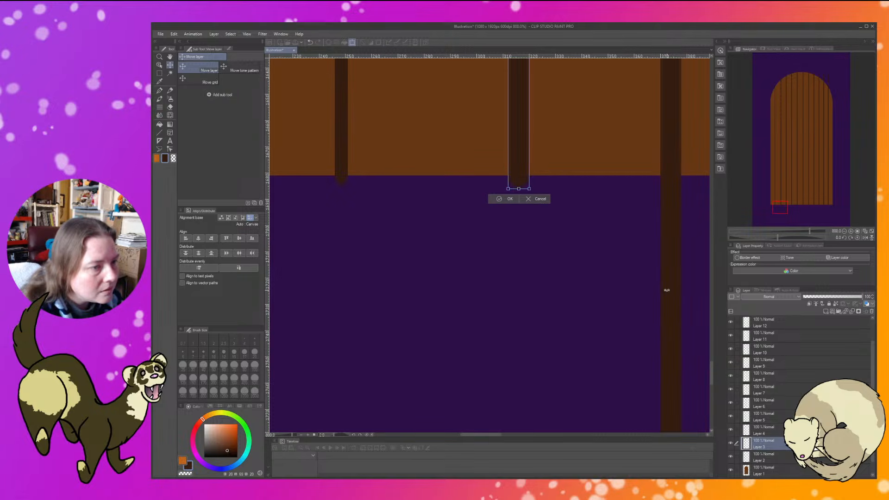
left_click(499, 200)
Transform the third plank line on Layer 4, shortening its lower end in two passes to just past the door's bottom edge.
left_click(673, 233)
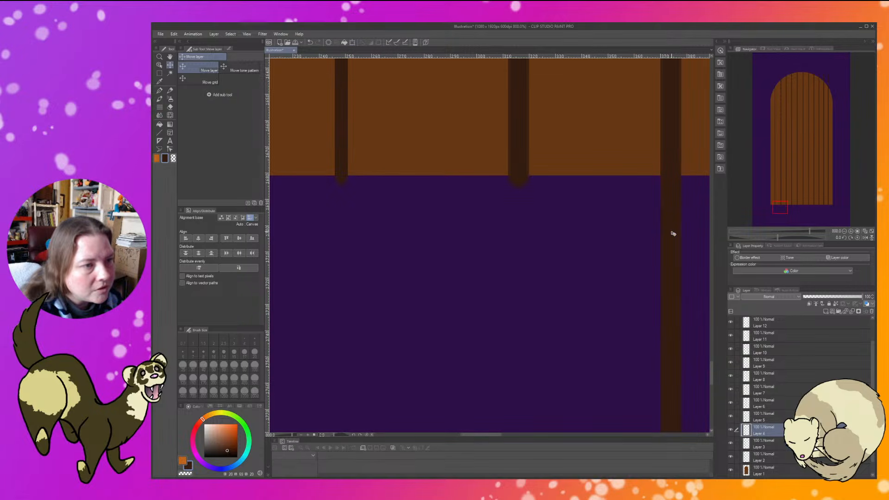
left_click_drag(585, 360, 394, 223)
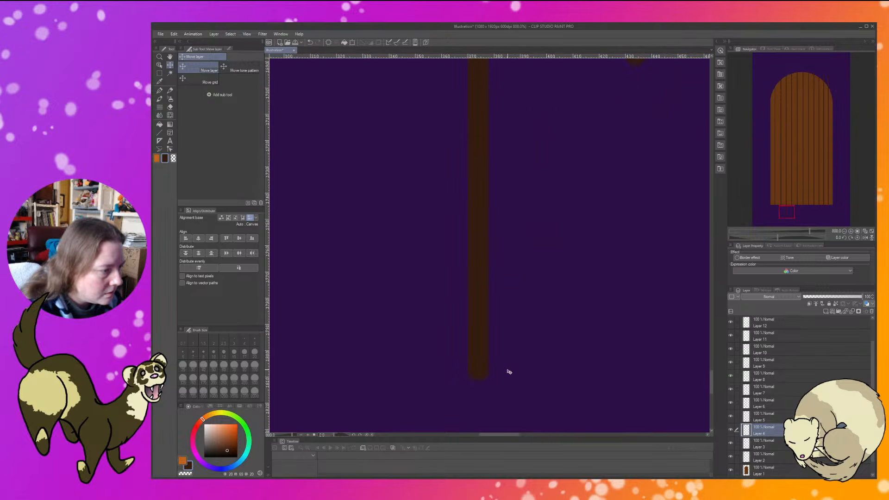
left_click(352, 42)
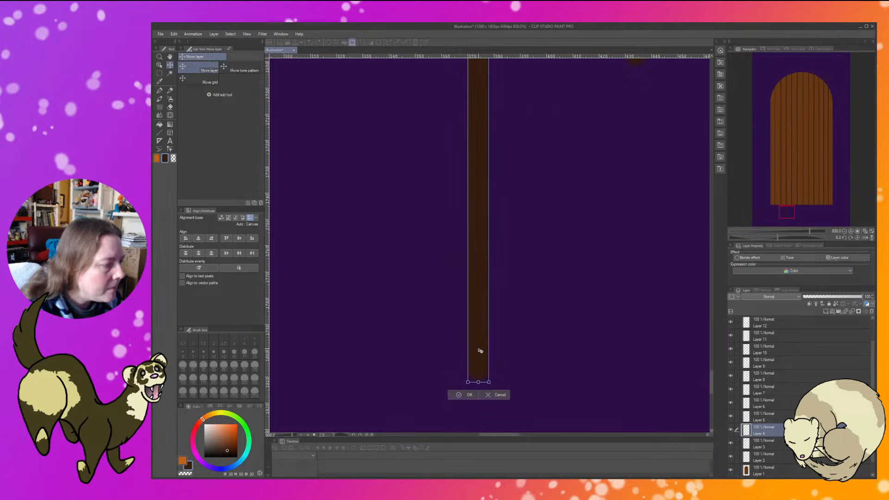
left_click_drag(479, 384, 479, 90)
key("Return")
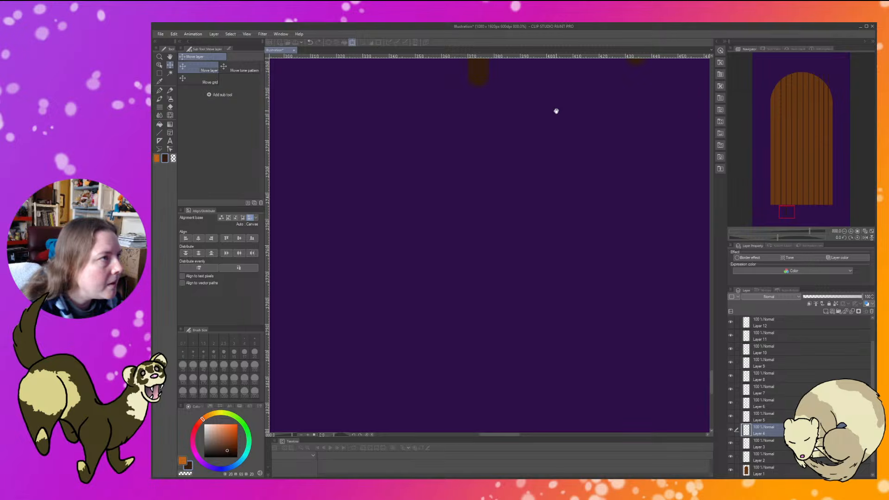
left_click_drag(556, 111, 596, 350)
key("ctrl+t")
left_click_drag(518, 328, 523, 291)
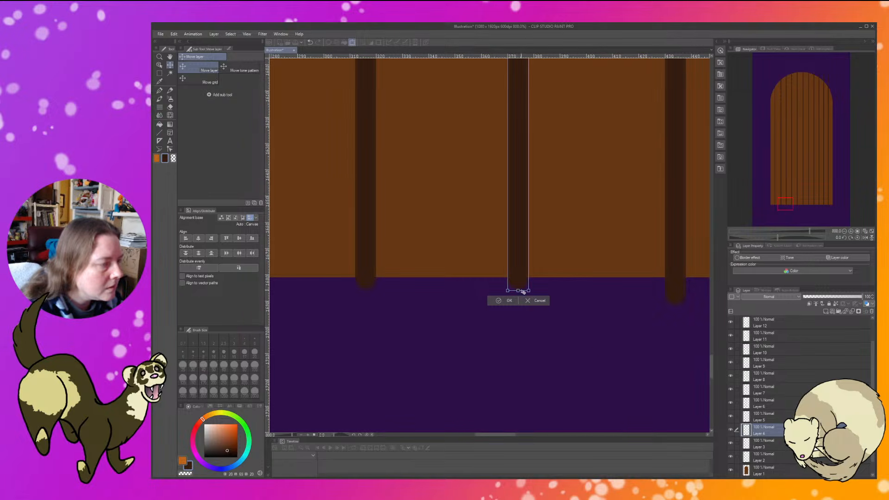
left_click(500, 302)
Shorten the lower end of the fourth plank line on Layer 5 with a transform to just past the door's bottom edge.
left_click_drag(649, 337, 408, 297)
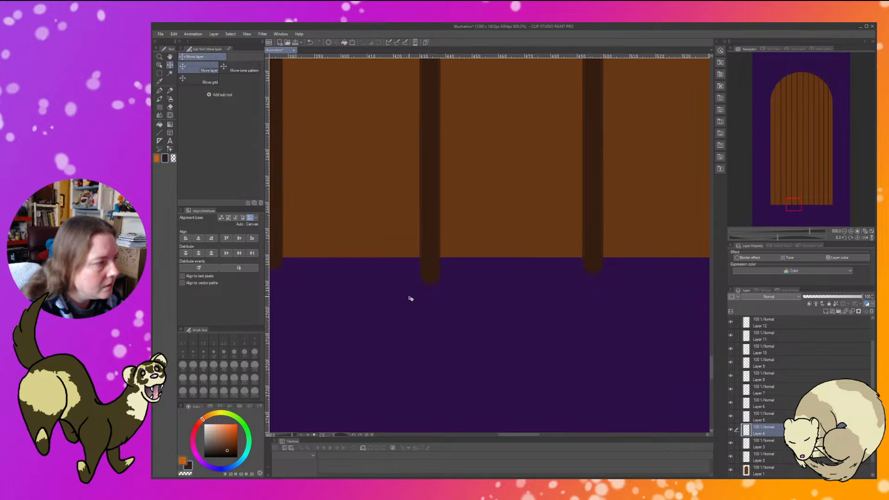
key("alt+bracketright")
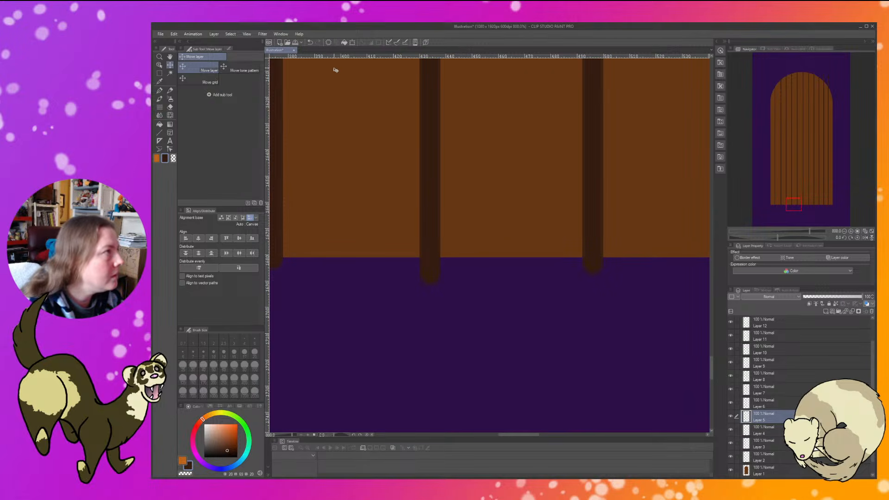
left_click(352, 43)
left_click_drag(429, 285, 428, 266)
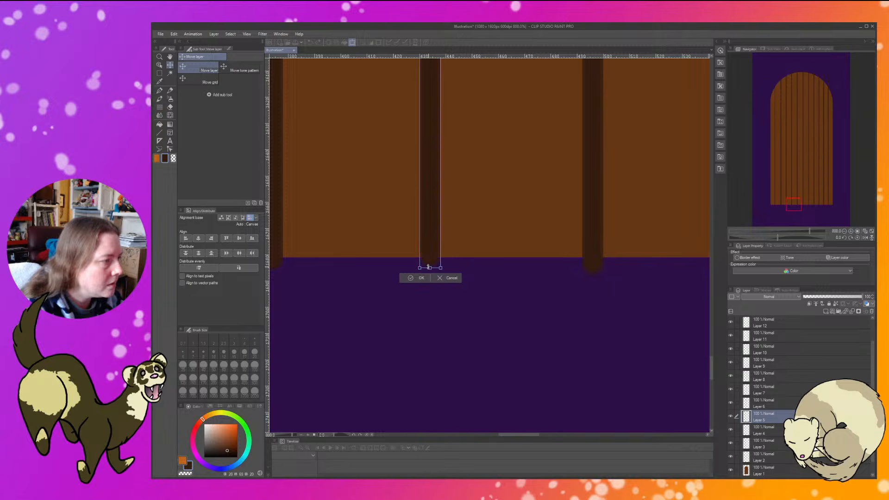
left_click(414, 278)
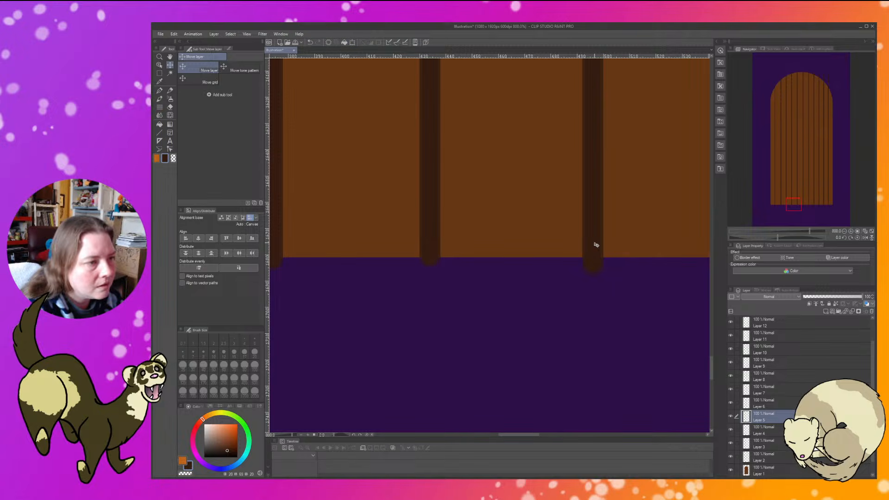
Shorten the lower end of the plank line on Layer 6 with a transform to match the neighbouring Layer 5 line.
key("alt+bracketright")
key("ctrl+t")
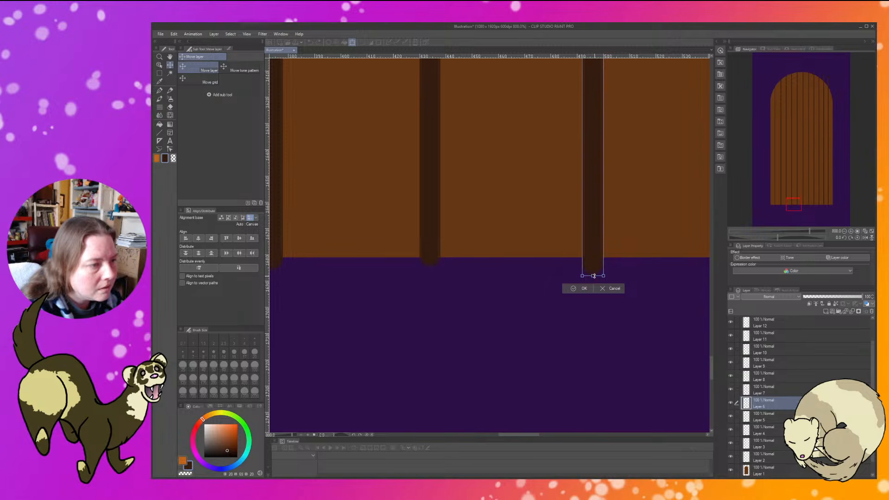
left_click_drag(594, 275, 593, 267)
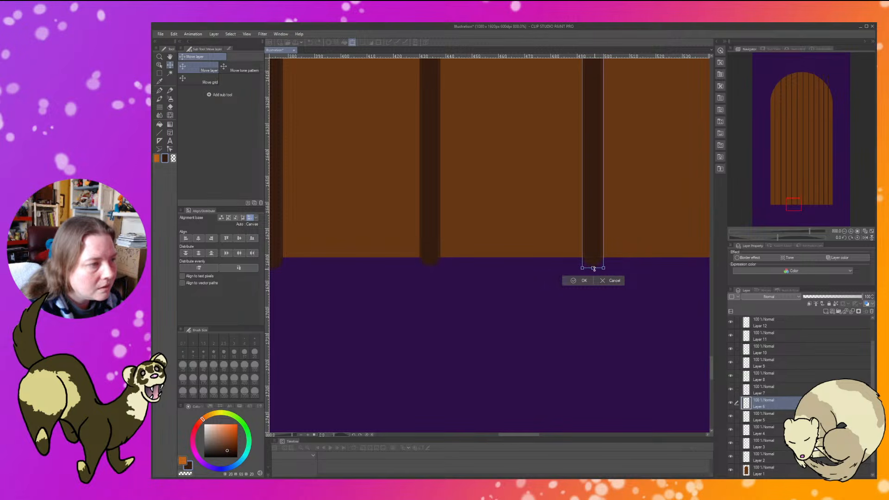
left_click(579, 280)
Select the plank line on Layer 7 and transform its lower end up to just past the door's bottom edge.
left_click_drag(629, 313, 358, 324)
key("alt+bracketright")
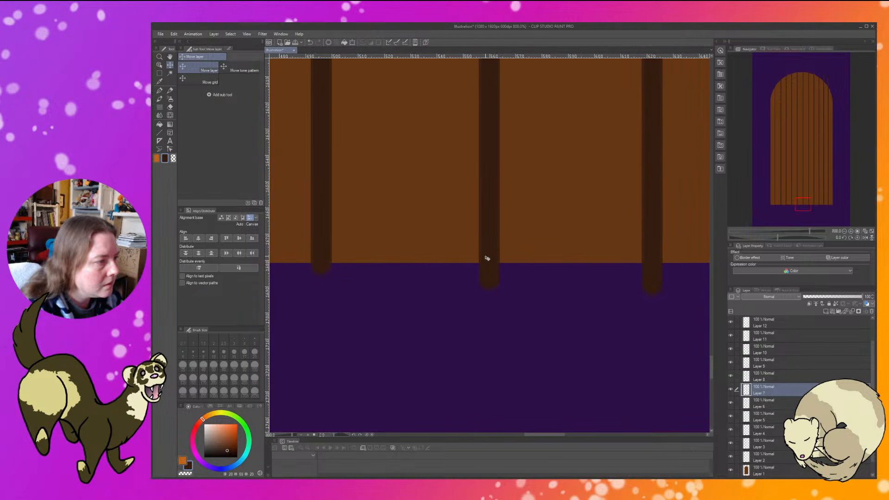
left_click(352, 42)
left_click_drag(489, 294, 489, 279)
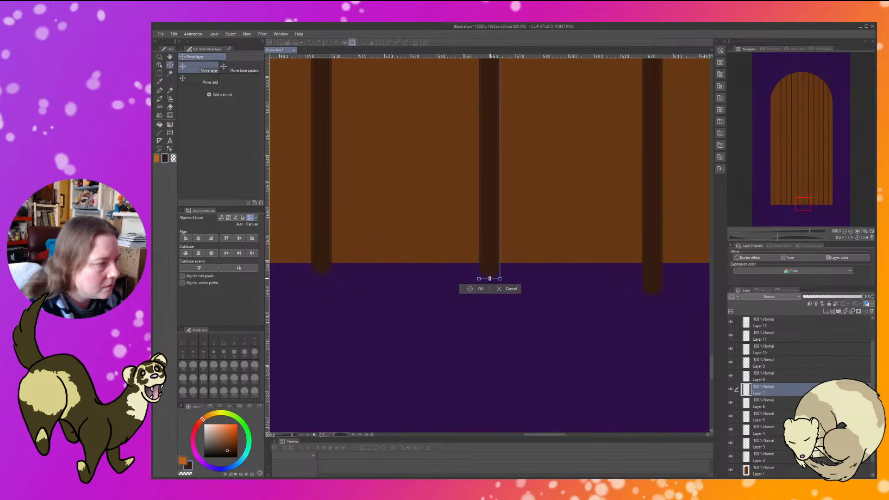
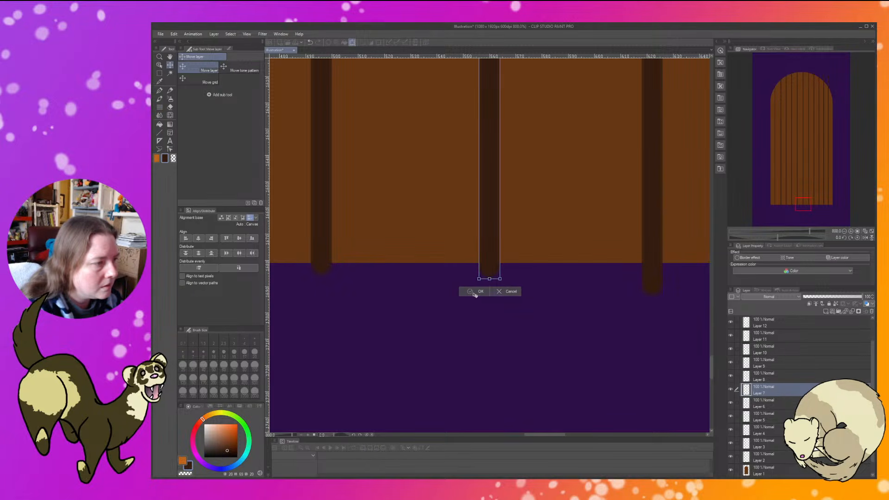
left_click(474, 293)
Select the plank line on Layer 8 and shorten its lower end with a transform, level with the trimmed lines beside it.
key("alt+bracketright")
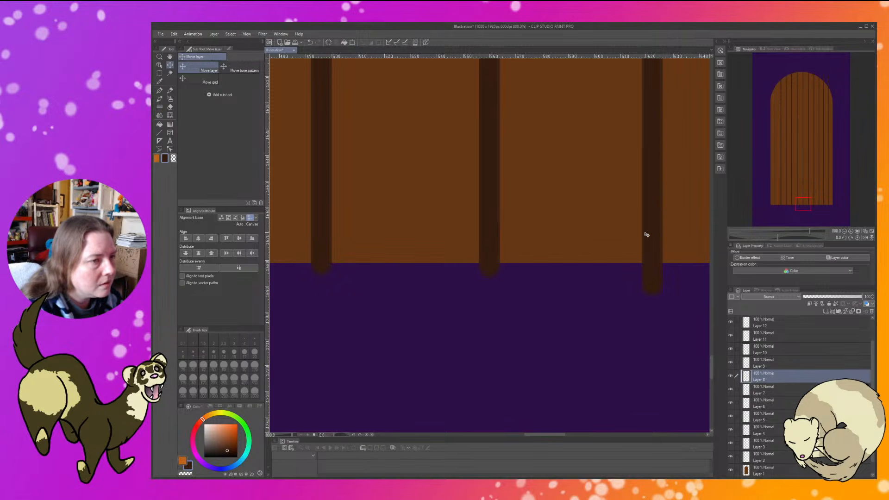
left_click(353, 42)
left_click_drag(652, 297, 652, 275)
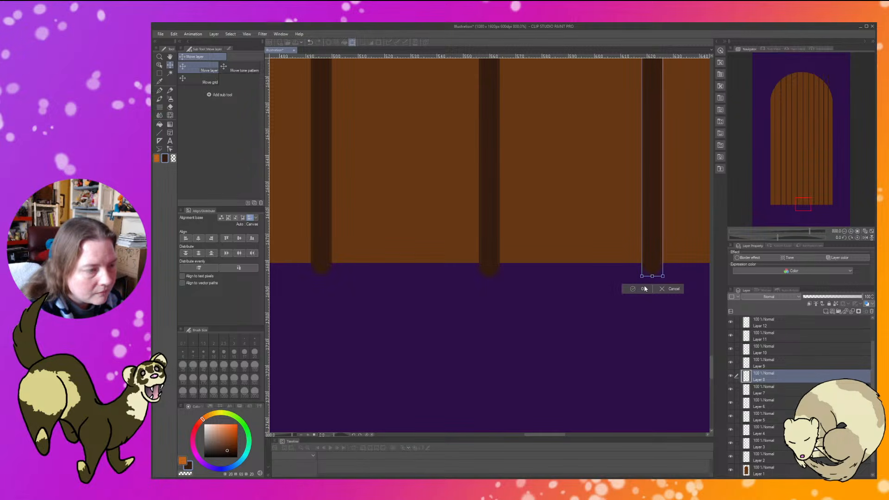
left_click(644, 289)
Shorten the lower end of the plank line on Layer 9 with a transform to just past the door's bottom edge.
left_click_drag(656, 317, 338, 327)
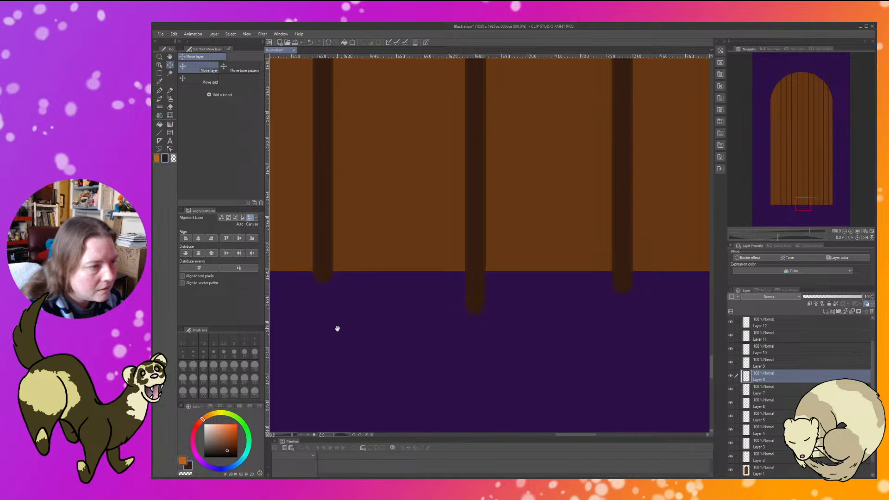
left_click(477, 283)
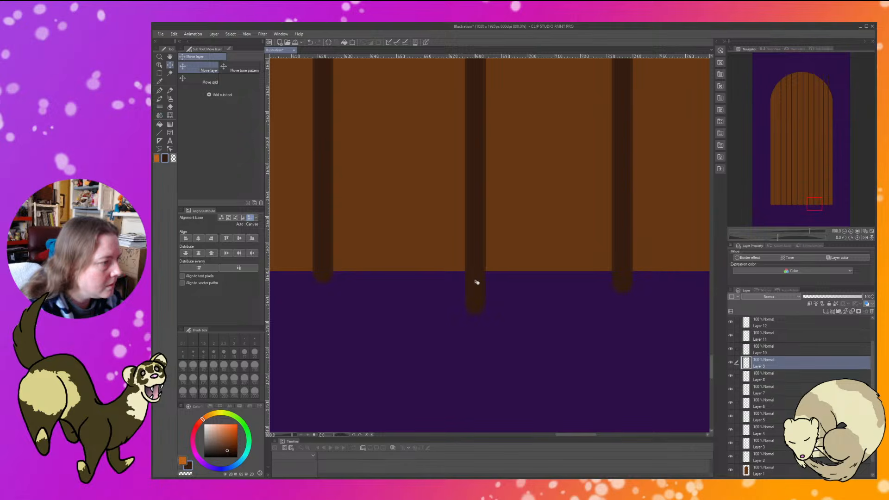
left_click(352, 42)
left_click_drag(473, 316, 475, 284)
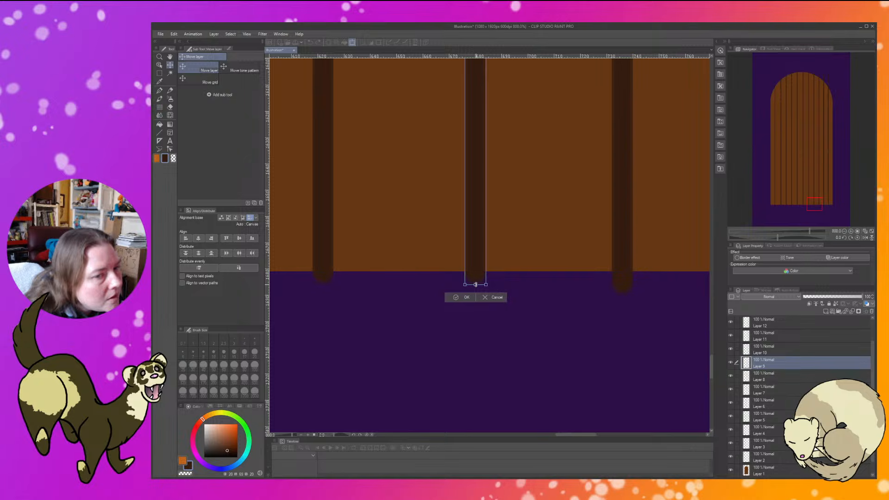
left_click(457, 297)
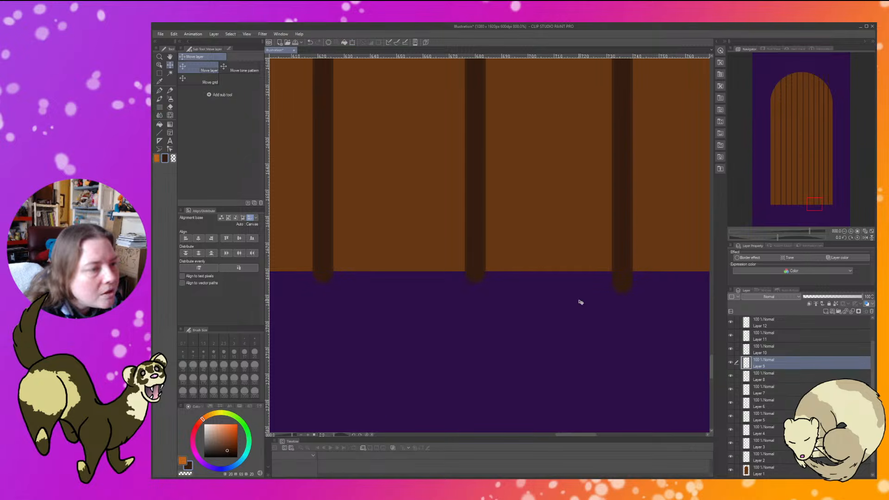
Shorten the lower end of the plank line on Layer 10 with a transform so it ends level with its neighbours.
left_click_drag(613, 333, 517, 335)
left_click(525, 271)
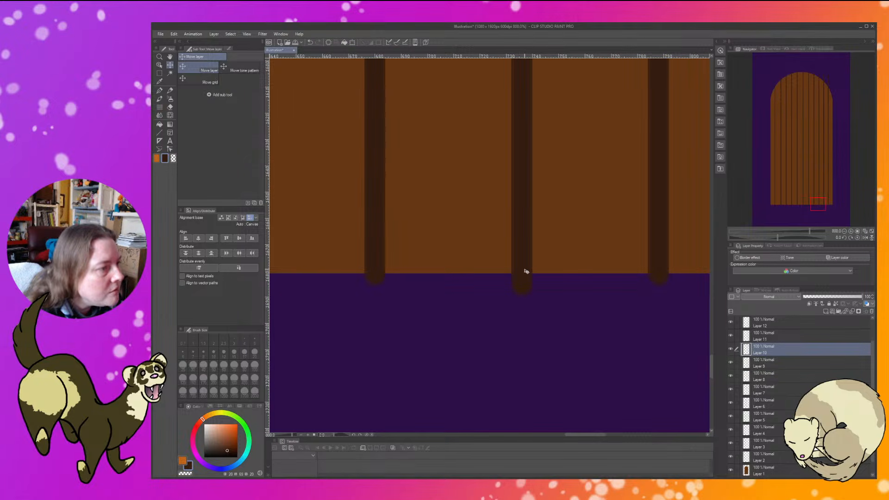
left_click(351, 43)
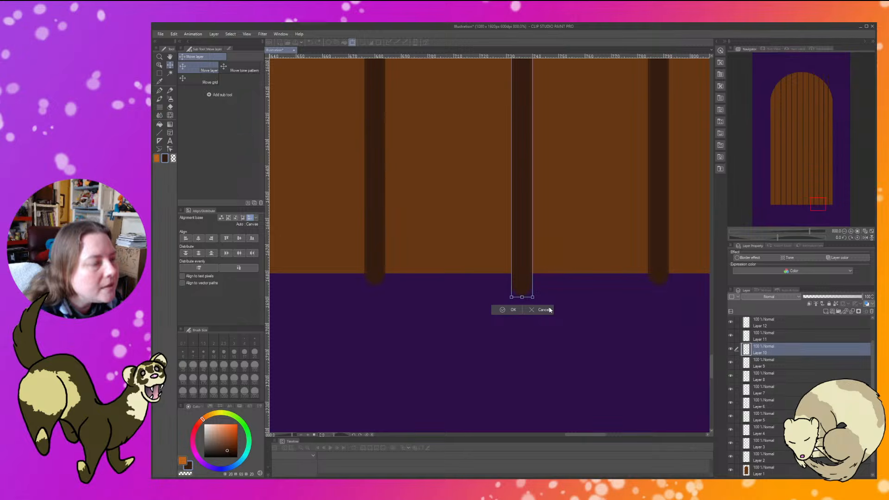
key("Return")
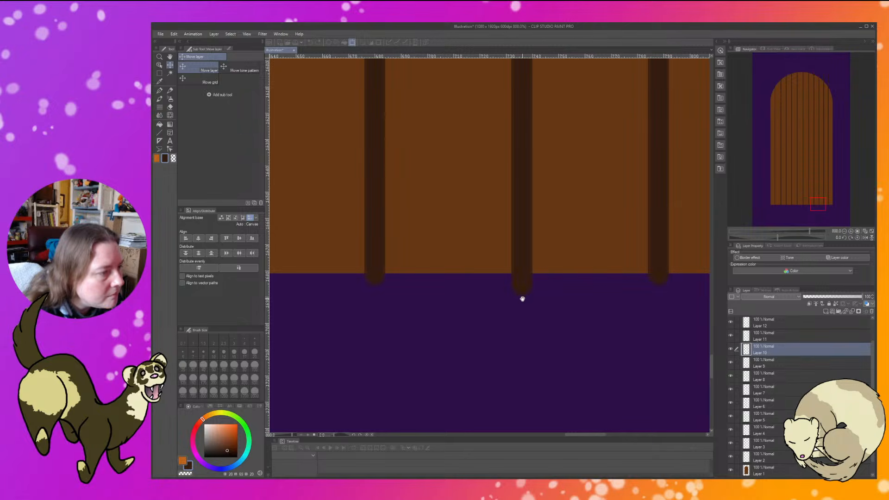
key("ctrl+t")
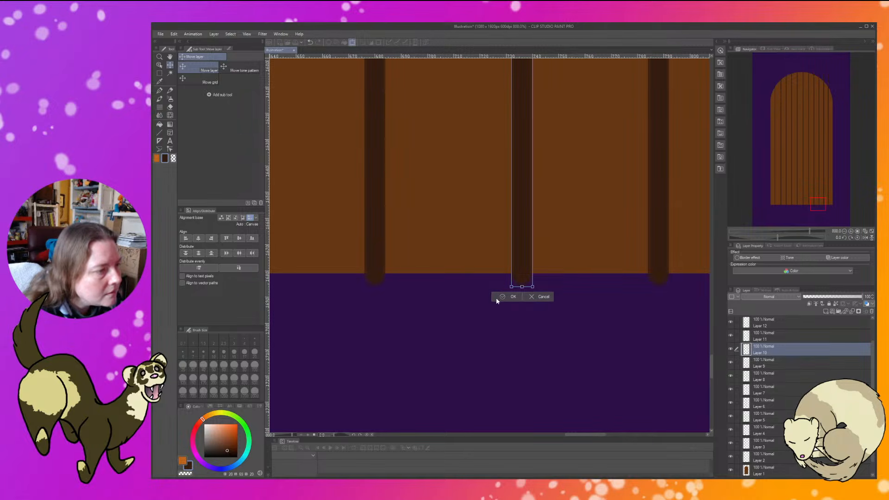
left_click(503, 296)
Select the last plank line on Layer 12 and transform its lower end up to just past the door's bottom edge.
left_click_drag(647, 314, 416, 340)
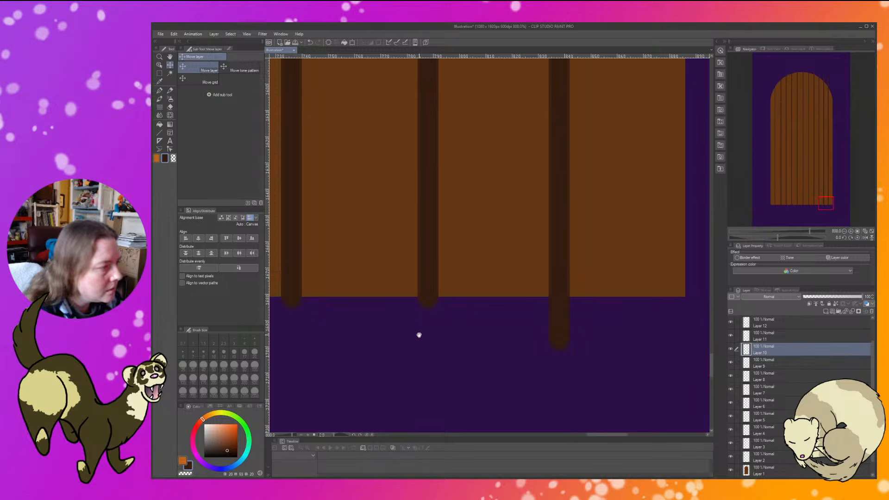
left_click_drag(516, 359, 478, 352)
left_click(520, 283)
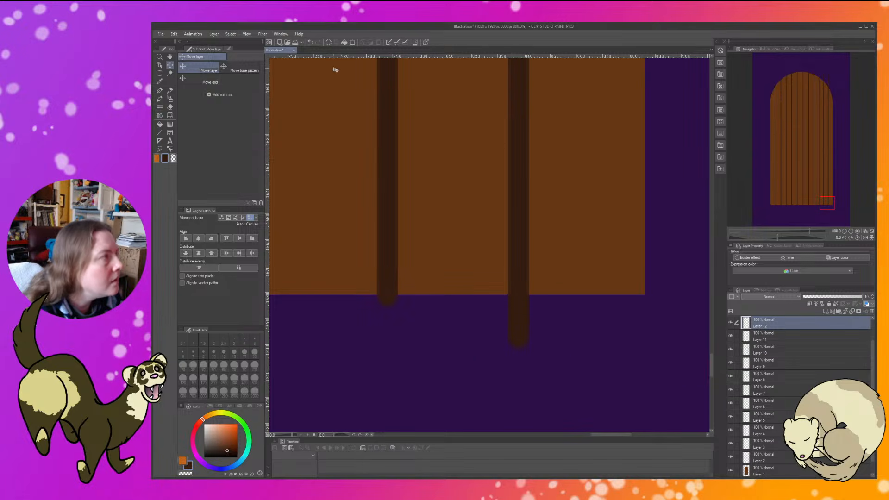
left_click(351, 42)
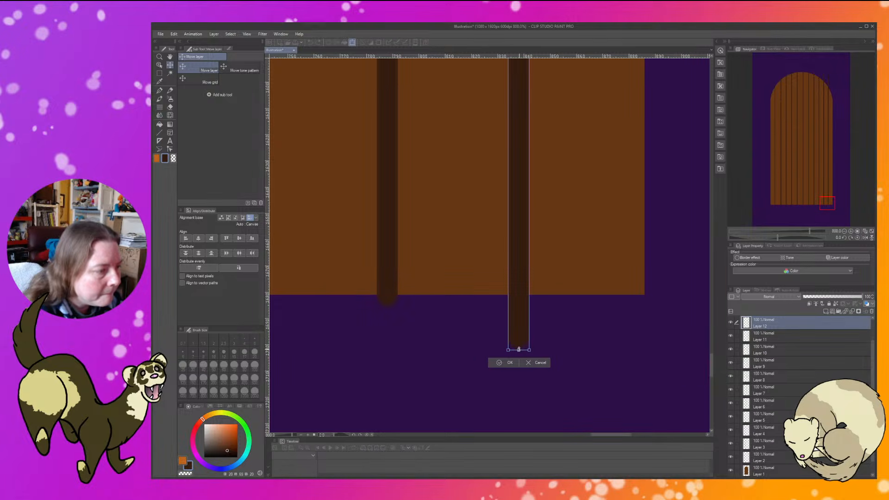
left_click_drag(518, 350, 517, 310)
left_click(500, 322)
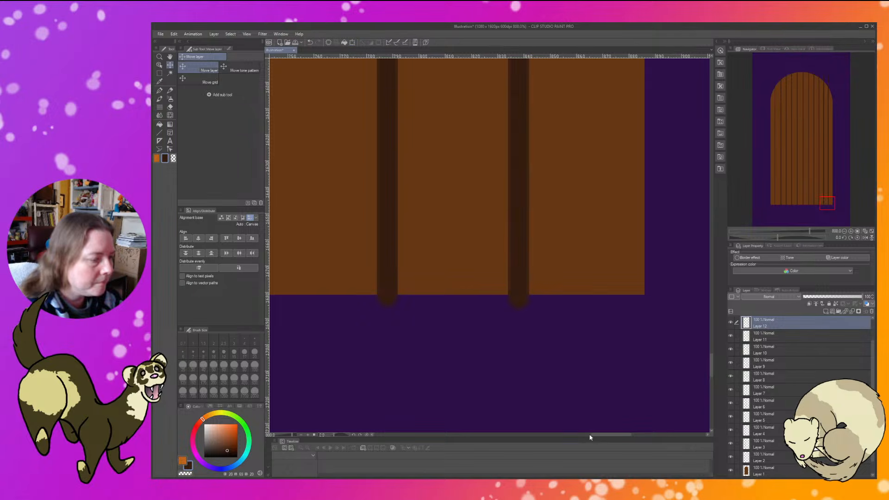
Transform the rightmost plank line on Layer 12, lowering its upper end to just above the door's curved edge.
left_click_drag(584, 128, 561, 424)
left_click_drag(568, 132, 546, 418)
left_click_drag(550, 149, 561, 361)
left_click_drag(581, 129, 605, 347)
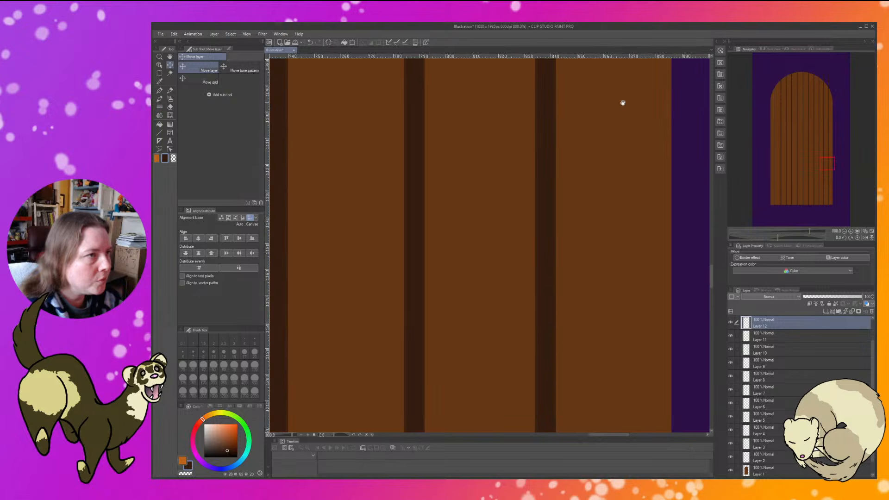
left_click_drag(623, 102, 607, 320)
left_click_drag(583, 99, 607, 316)
left_click_drag(643, 95, 641, 305)
left_click_drag(644, 121, 634, 331)
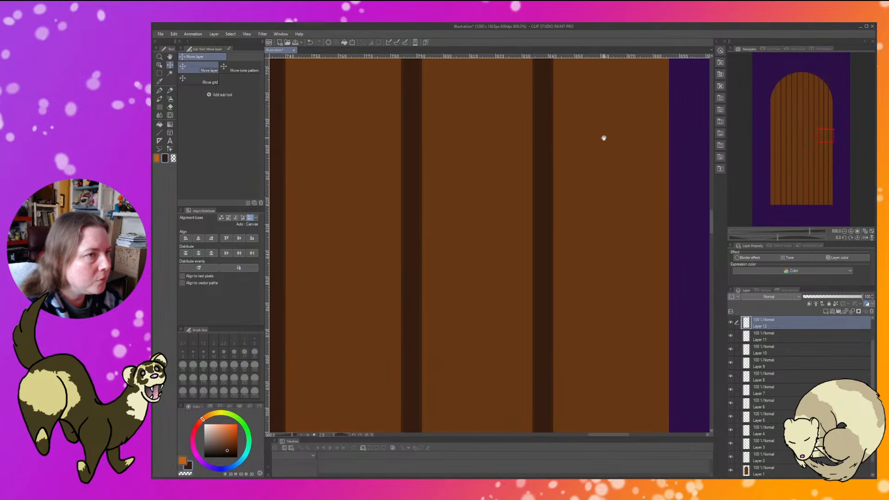
left_click_drag(603, 135, 589, 344)
left_click_drag(609, 101, 586, 327)
left_click_drag(583, 78, 595, 296)
left_click_drag(564, 78, 562, 306)
left_click_drag(626, 89, 650, 270)
left_click_drag(652, 209, 623, 276)
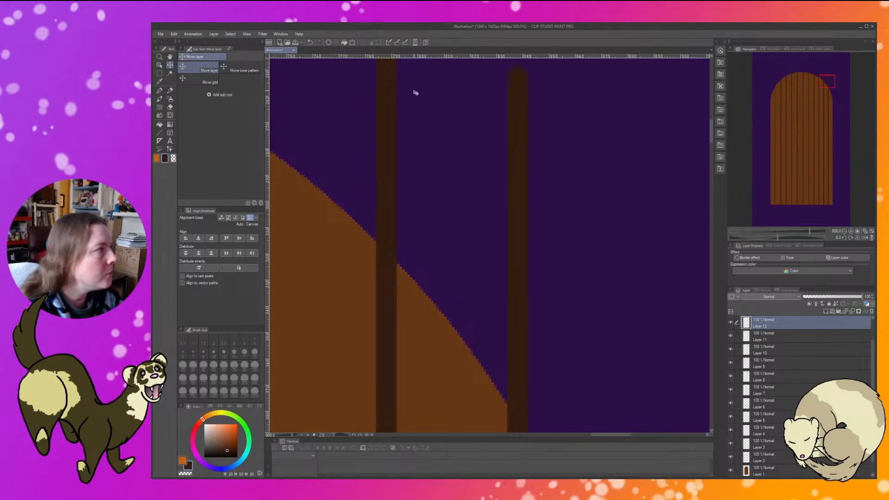
left_click(347, 43)
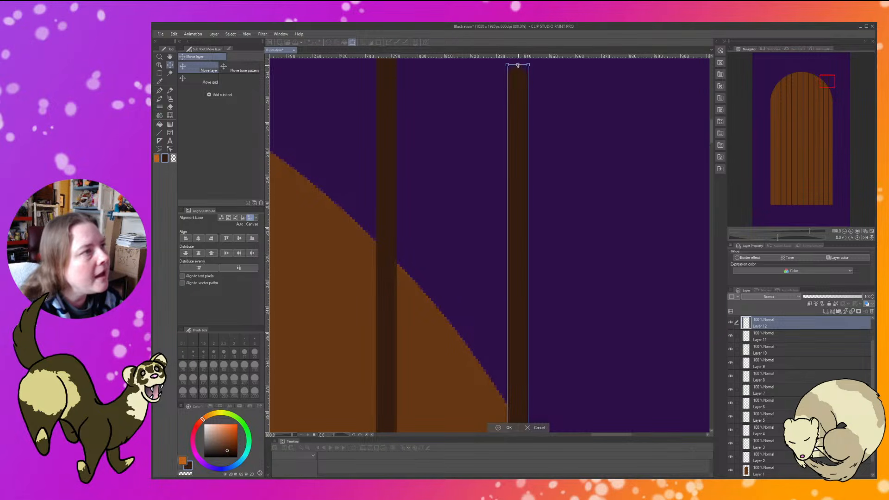
left_click_drag(517, 71, 526, 399)
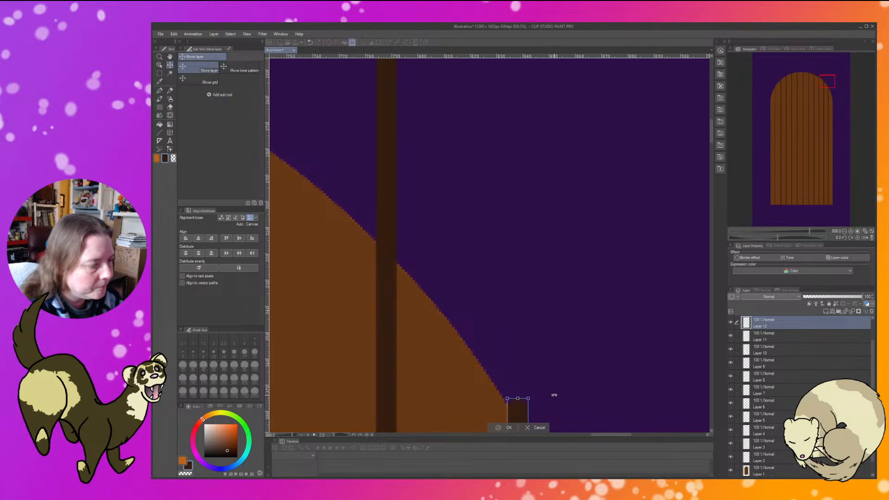
left_click(498, 430)
Select Layer 11's plank line, second from the door's right side, and shorten it from above to the arch edge.
mouse_move(562, 418)
left_mouse_down()
mouse_move(555, 320)
mouse_move(565, 267)
mouse_move(523, 378)
left_mouse_up()
mouse_move(549, 196)
left_mouse_down()
mouse_move(583, 361)
mouse_move(553, 278)
left_mouse_up()
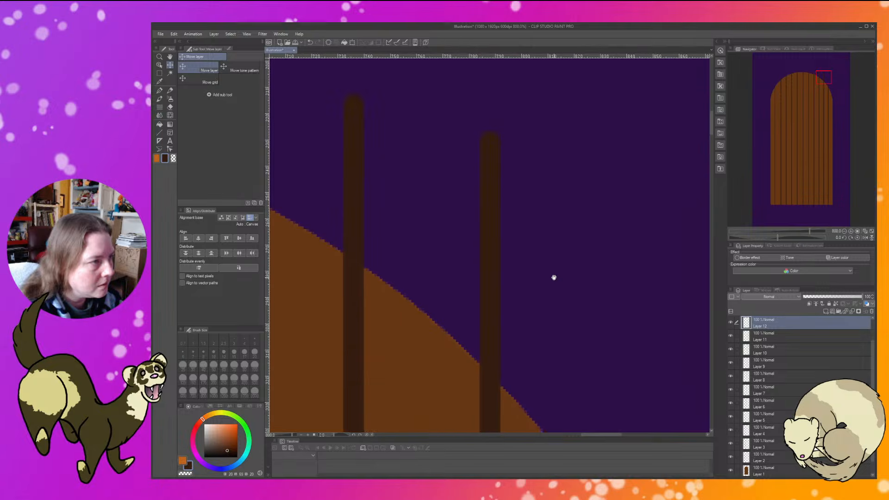
left_click(496, 192)
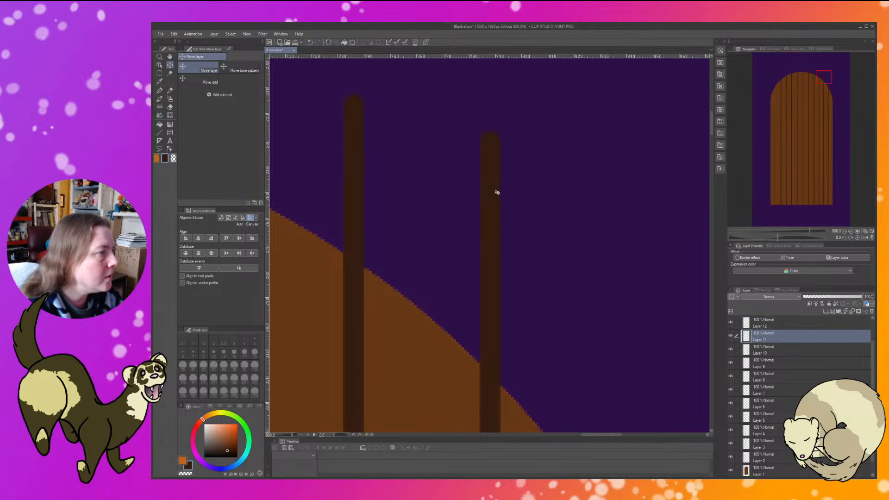
left_click(352, 42)
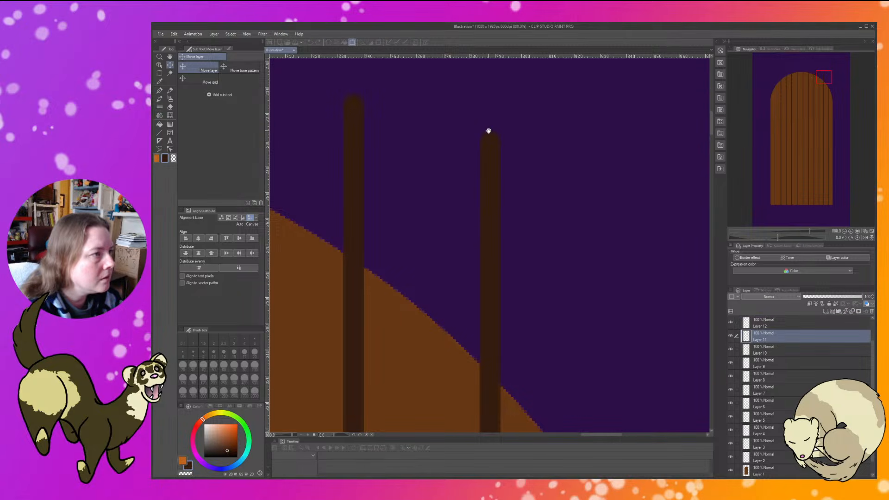
left_click_drag(489, 131, 489, 356)
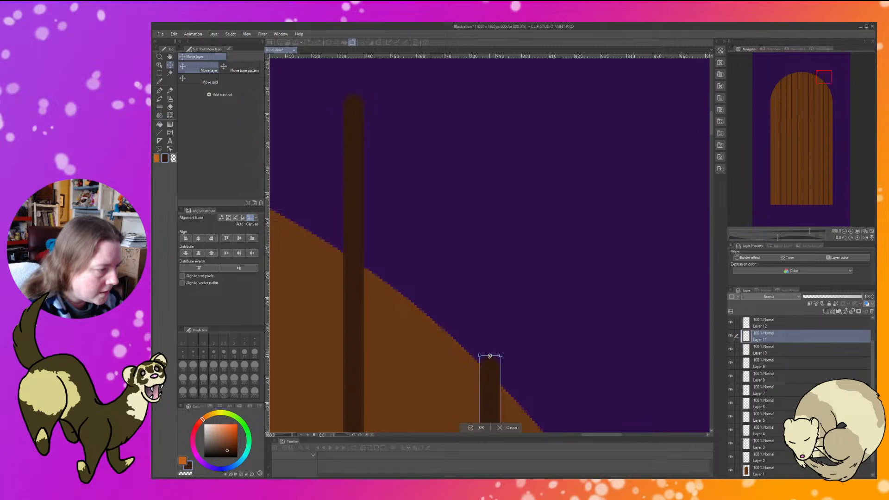
left_click(470, 428)
Select the plank line on Layer 10 and scale its upper end down to the door's arch.
left_click_drag(466, 208, 626, 245)
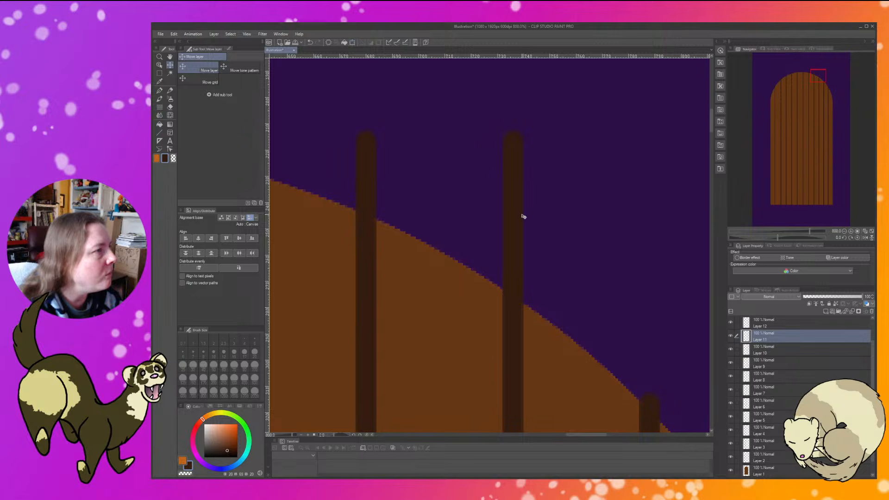
key("alt+bracketleft")
left_click(351, 42)
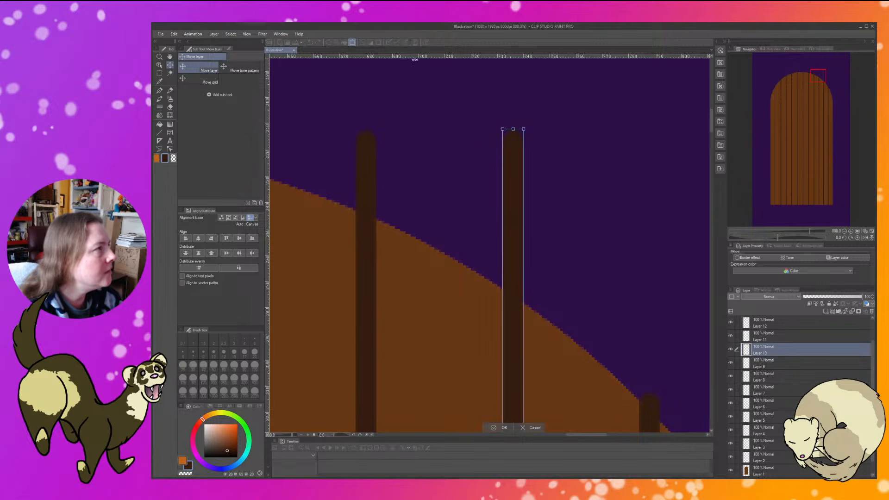
left_click_drag(513, 128, 515, 281)
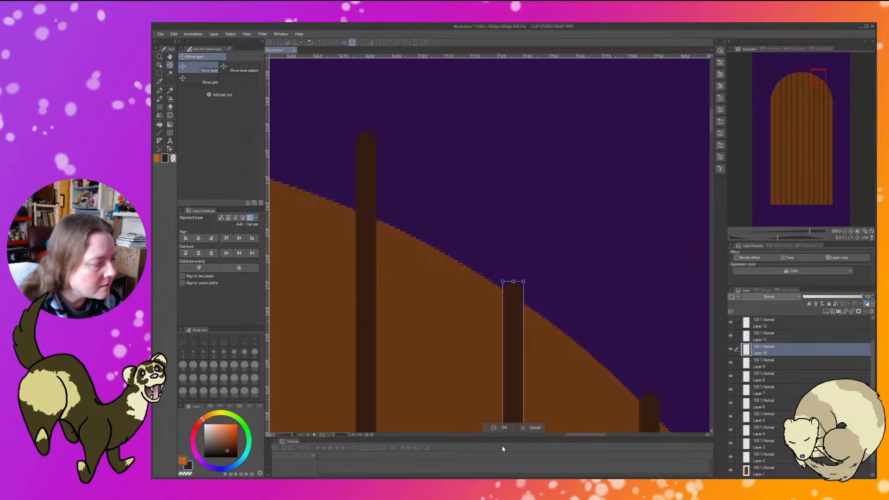
left_click(495, 428)
Select the plank line on Layer 9 and lower its upper end to slightly above the arch edge.
key("alt+bracketleft")
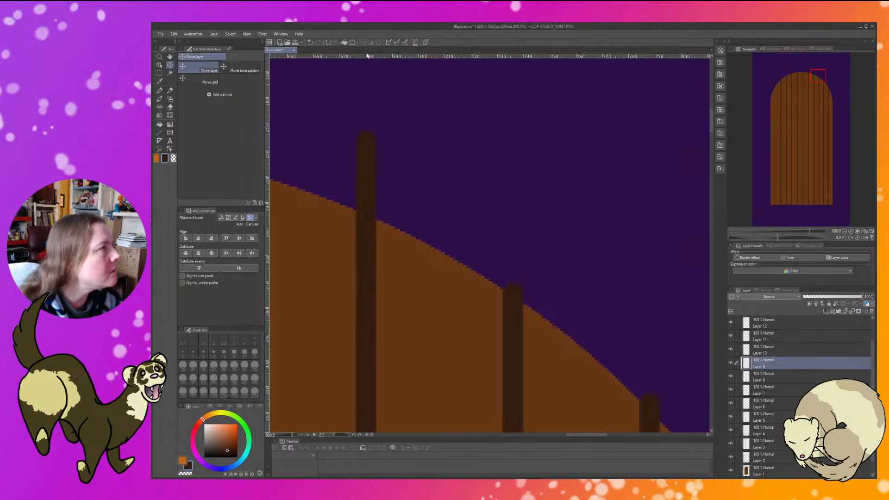
left_click(354, 43)
left_click_drag(366, 131, 365, 197)
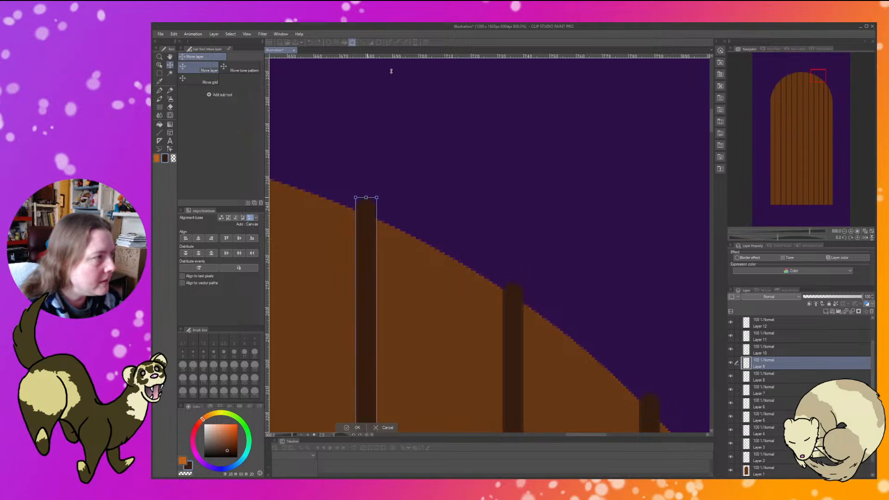
left_click(346, 427)
Select Layer 8's plank line, just right of the arch's peak, and shorten its upper end to the curve.
left_click_drag(284, 110, 675, 208)
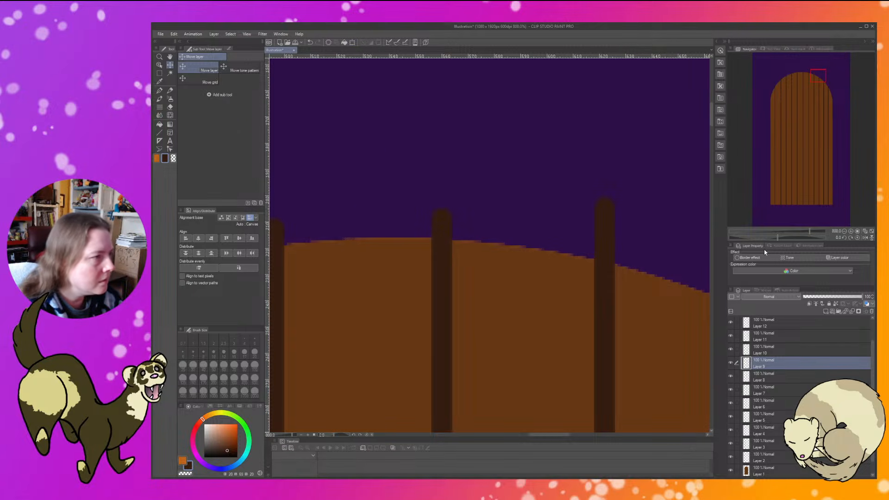
left_click(610, 226)
left_click(352, 42)
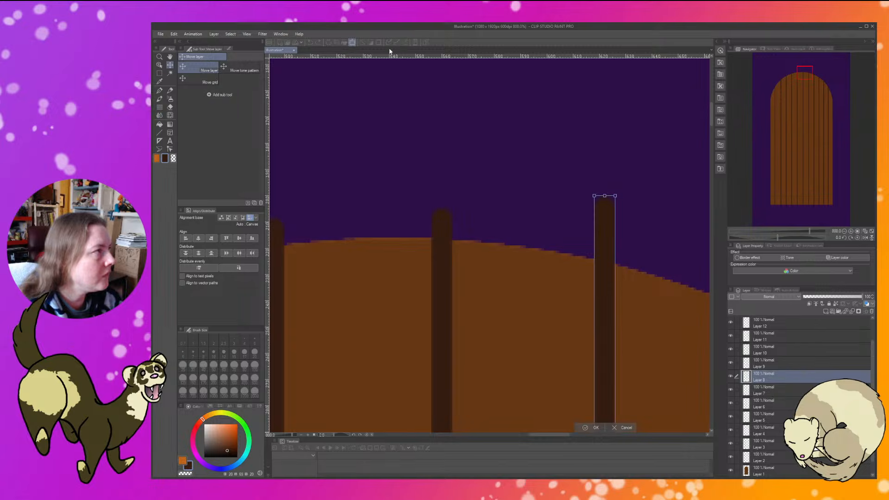
left_click_drag(606, 194, 610, 245)
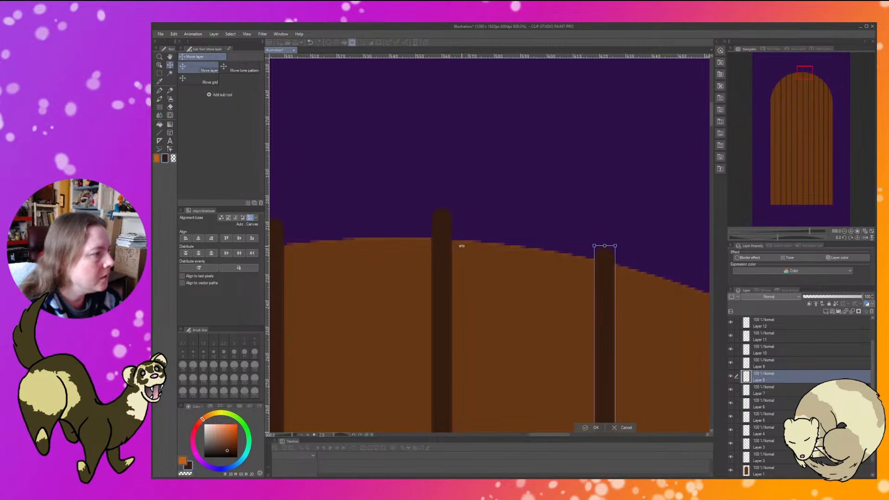
left_click(588, 428)
Select the central plank line on Layer 7 and lower its upper end to just above the arch's peak.
left_click(445, 271)
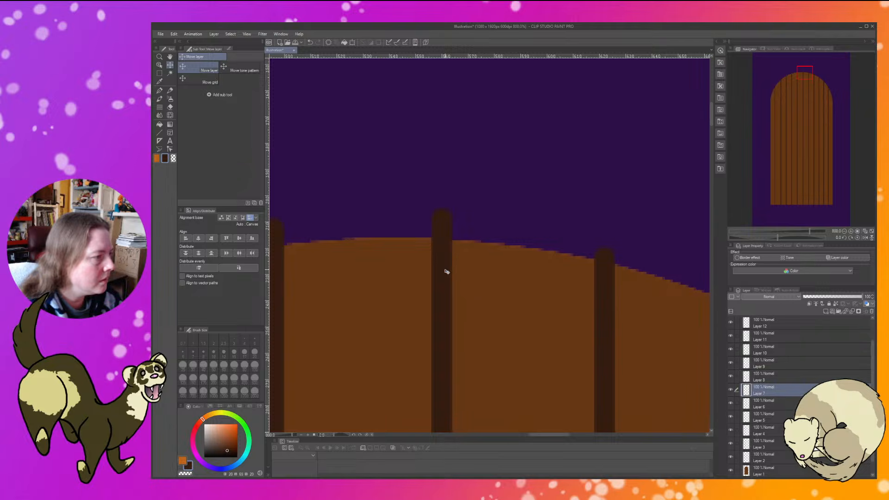
left_click(352, 42)
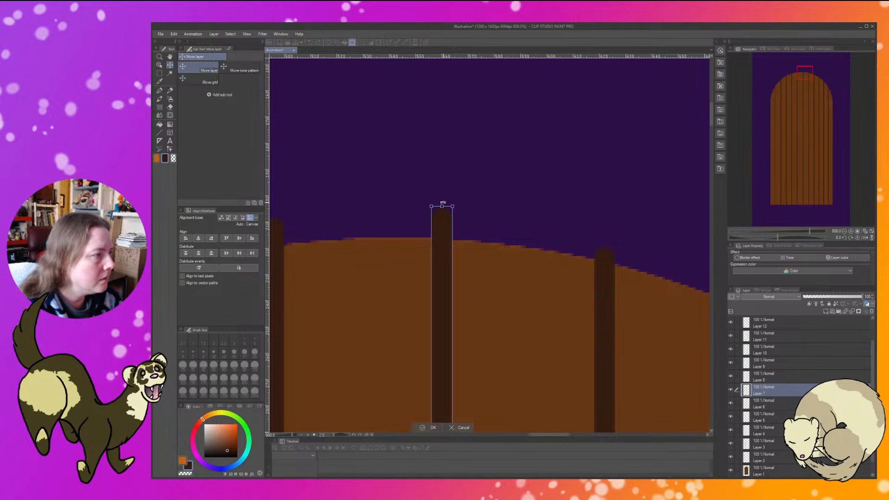
left_click_drag(442, 205, 447, 225)
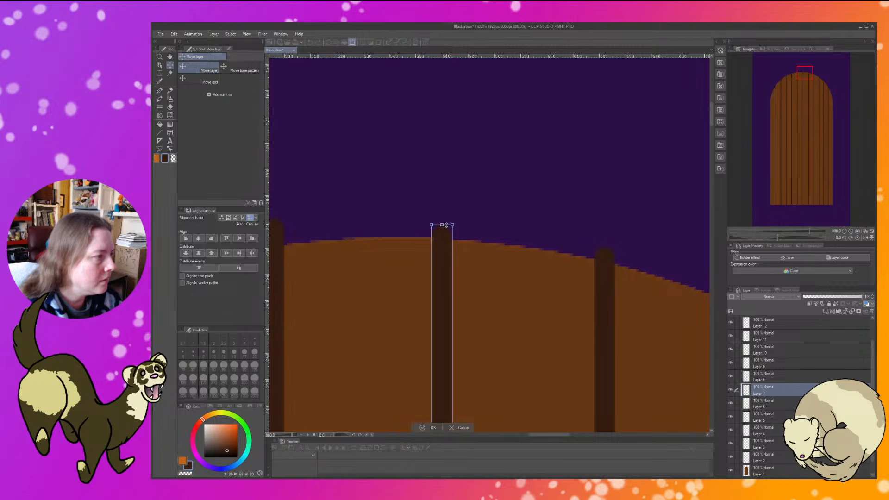
left_click(426, 429)
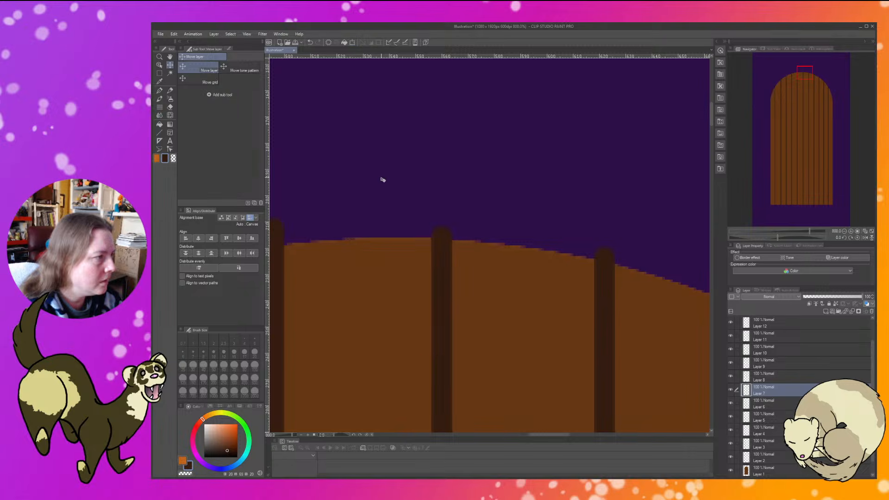
Select Layer 6's plank line, just left of the arch's peak, and trim its overshoot by scaling the upper end down.
left_click_drag(383, 179, 638, 178)
left_click(541, 234)
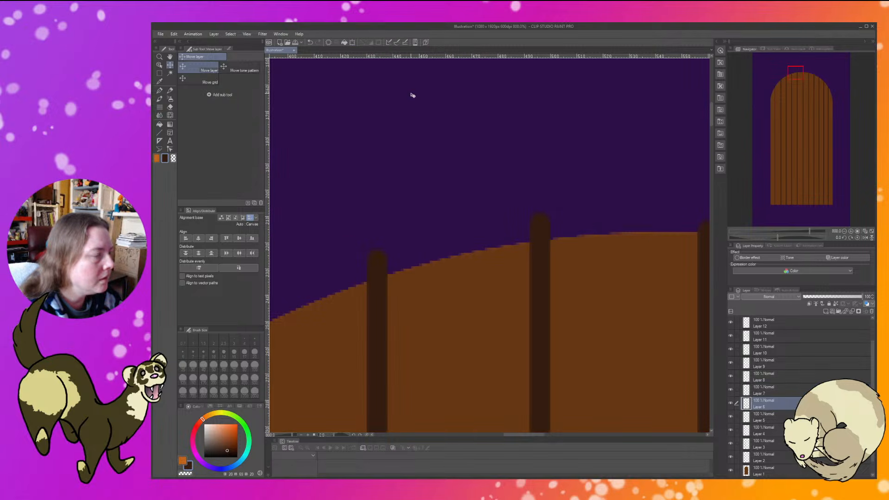
left_click(352, 42)
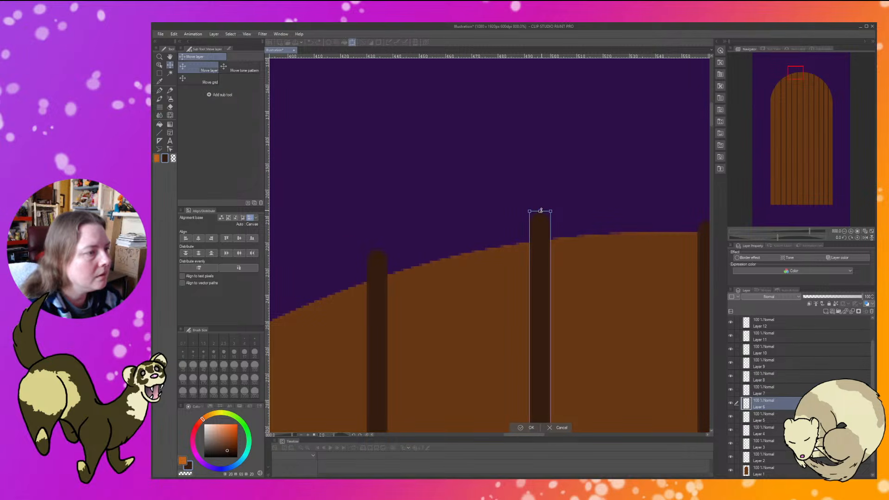
left_click_drag(539, 211, 540, 229)
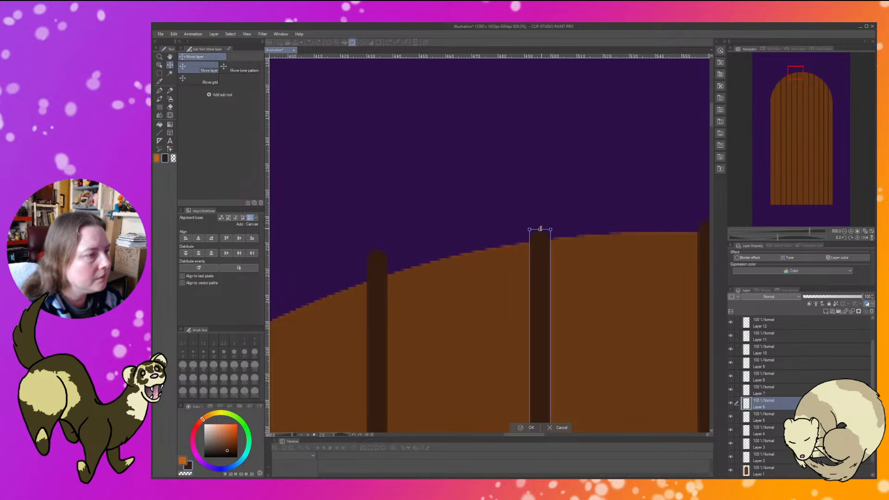
left_click(521, 428)
Select the plank line on Layer 5 and scale its upper end down to the arch's left slope.
key("alt+bracketleft")
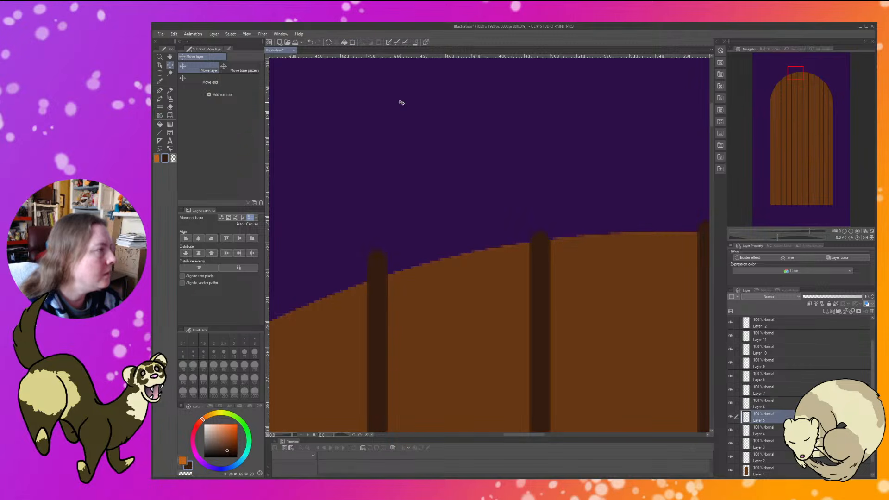
left_click(351, 43)
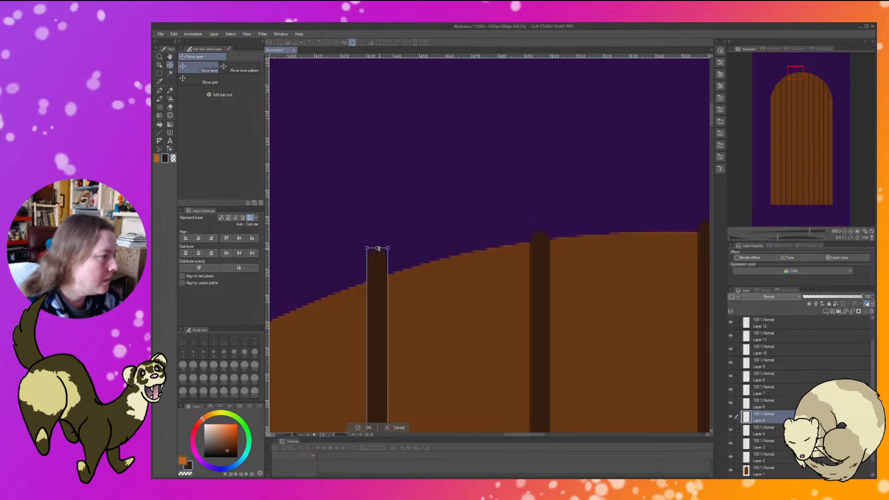
left_click_drag(378, 249, 380, 266)
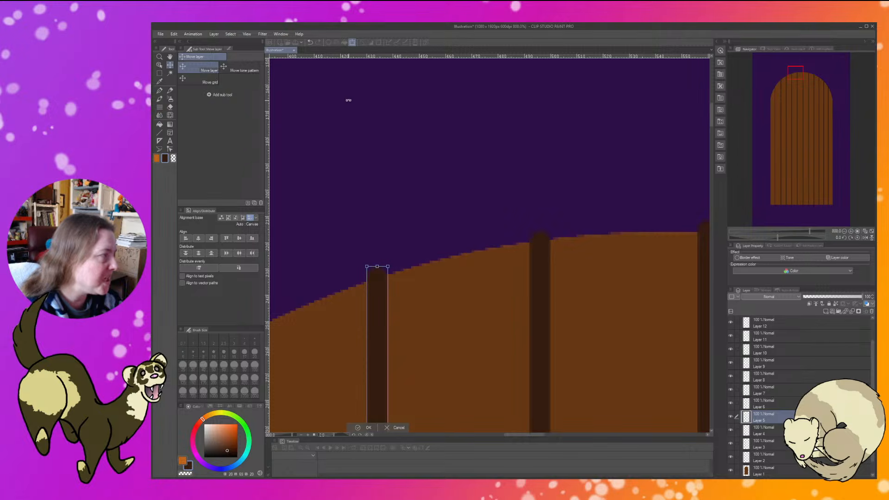
left_click(357, 428)
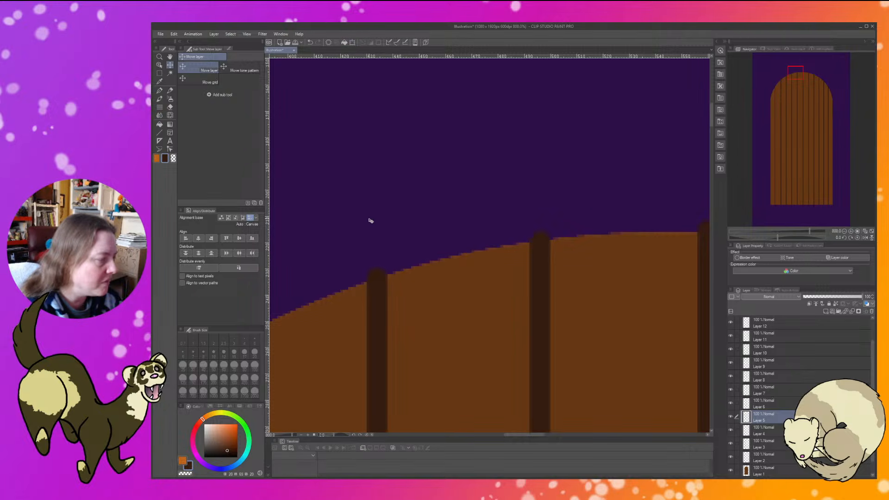
Select the plank line on Layer 4 and shorten it from above to meet the arch edge.
left_click_drag(352, 211, 642, 122)
left_click(510, 225, "ctrl+shift")
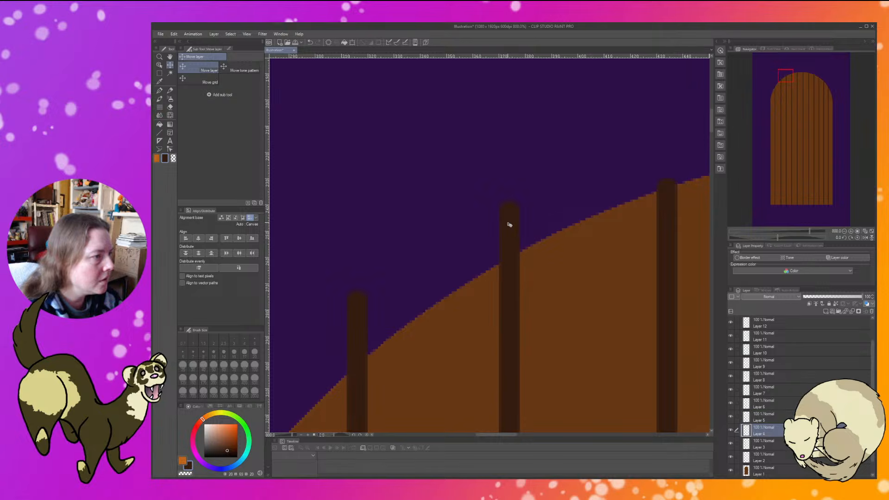
left_click(351, 42)
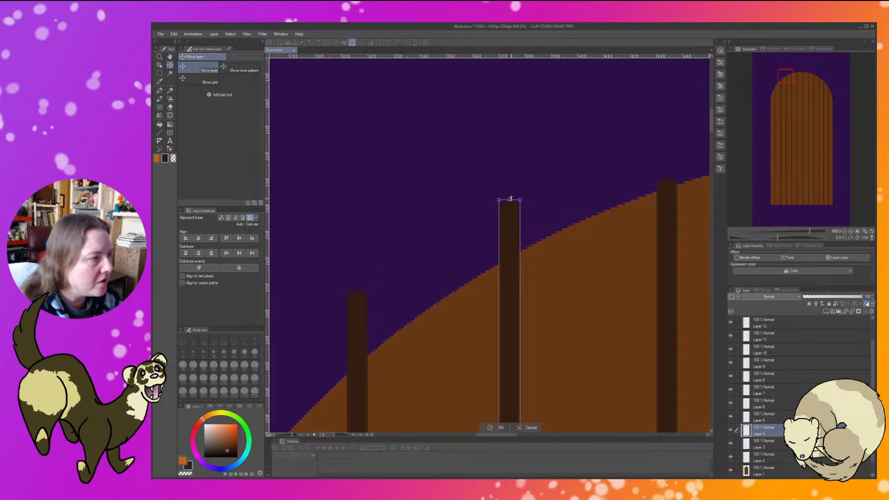
left_click_drag(509, 198, 510, 242)
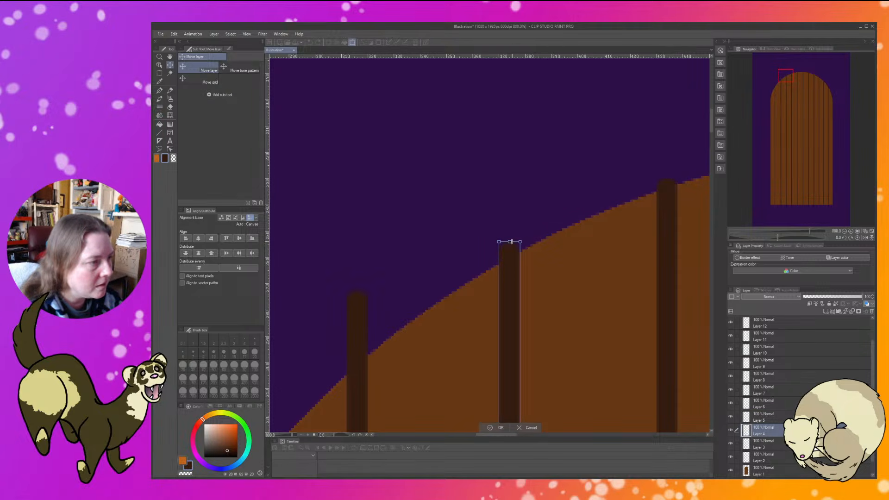
left_click(494, 431)
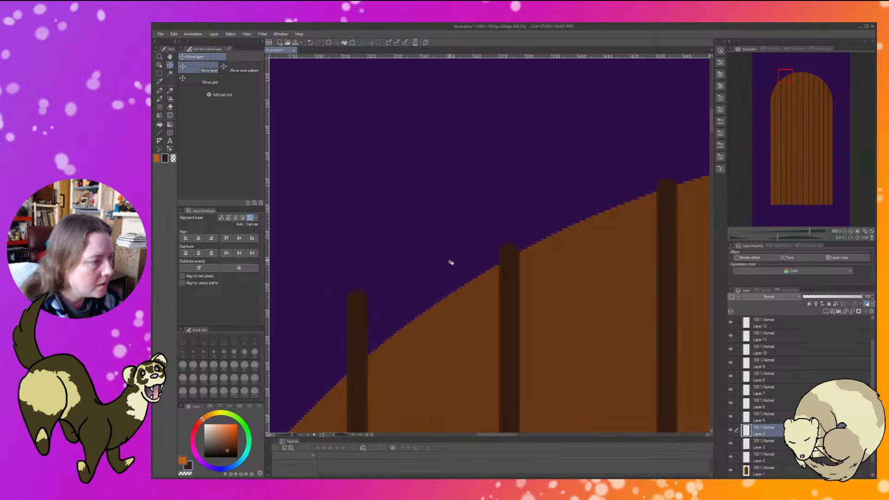
Select Layer 3's plank line, second from the door's left side, and lower its upper end to the curved edge.
left_click_drag(448, 261, 565, 173)
left_click(516, 224, "ctrl+shift")
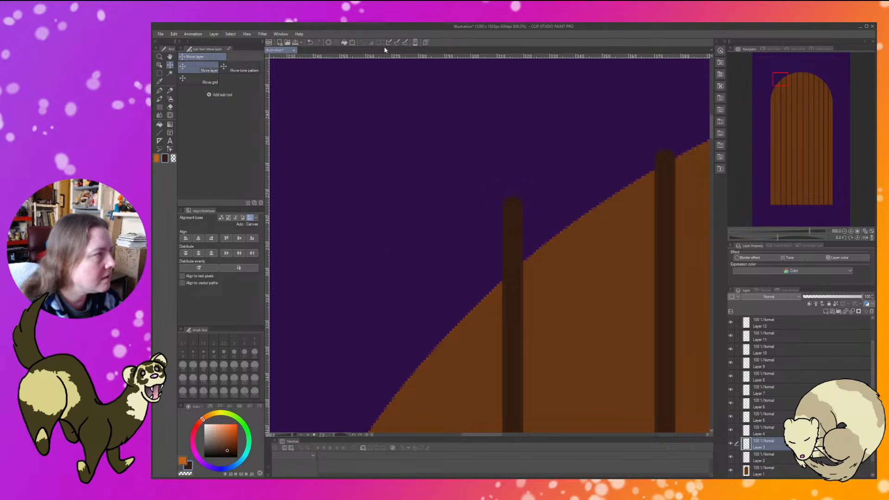
left_click(352, 42)
left_click_drag(514, 194, 508, 250)
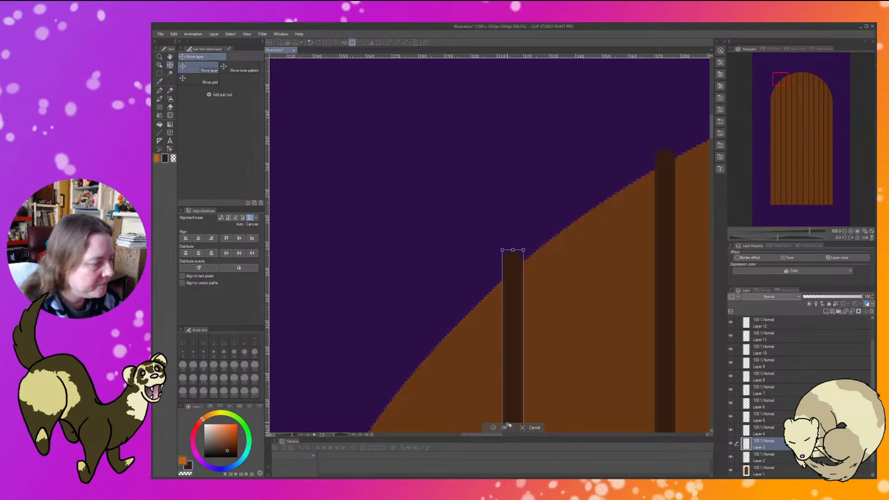
left_click(493, 430)
left_click_drag(422, 288, 499, 127)
left_click_drag(428, 232, 436, 115)
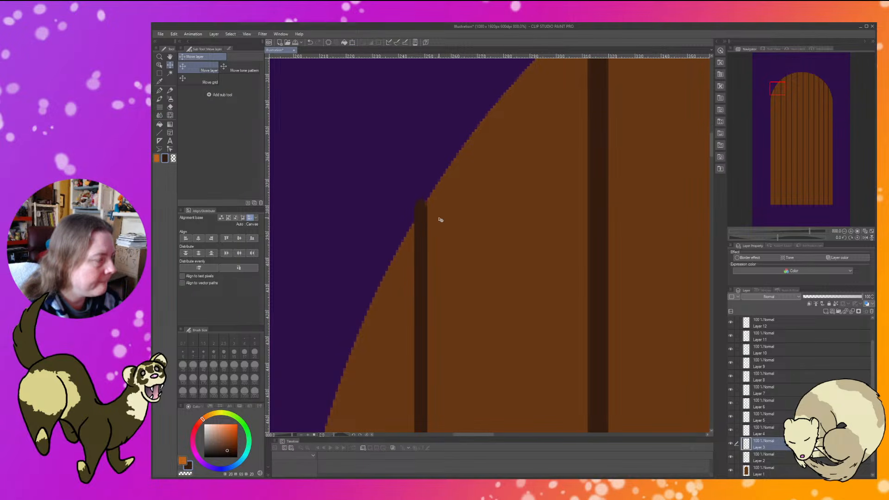
Scale Layer 3's plank line narrower by moving its right edge inward, keeping it slightly thicker than the door's leftmost line.
left_click_drag(630, 320, 601, 124)
left_click_drag(623, 305, 563, 237)
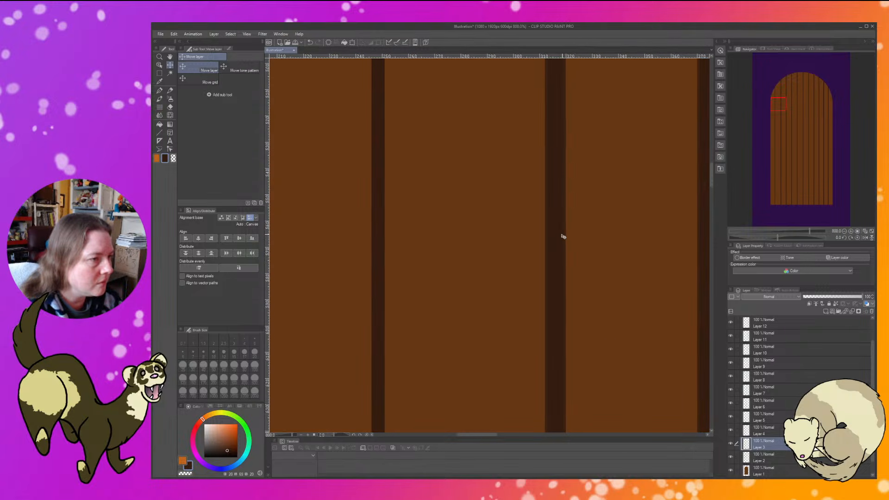
left_click(352, 42)
left_click_drag(604, 325, 617, 127)
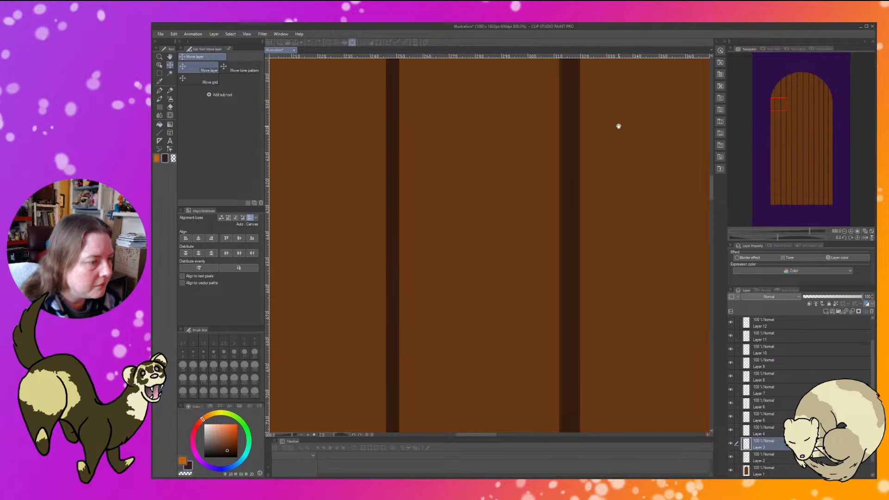
key("Return")
left_click_drag(615, 352, 620, 84)
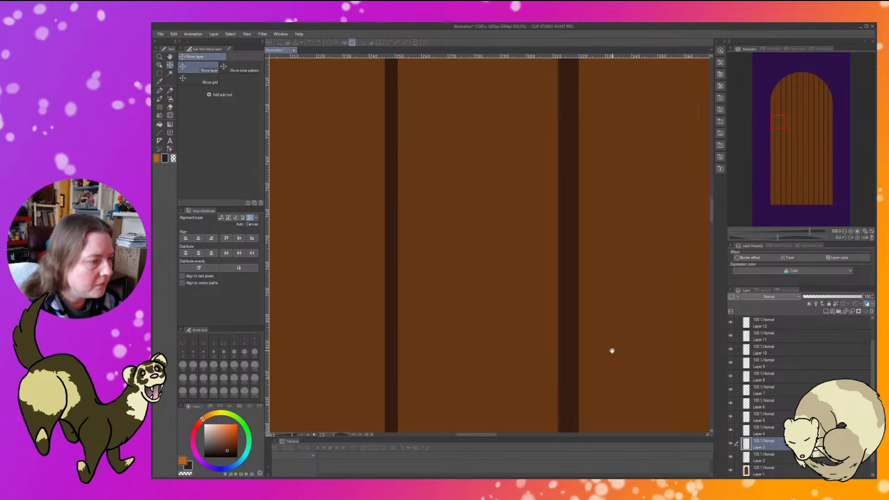
left_click_drag(639, 339, 625, 175)
left_click_drag(585, 327, 591, 227)
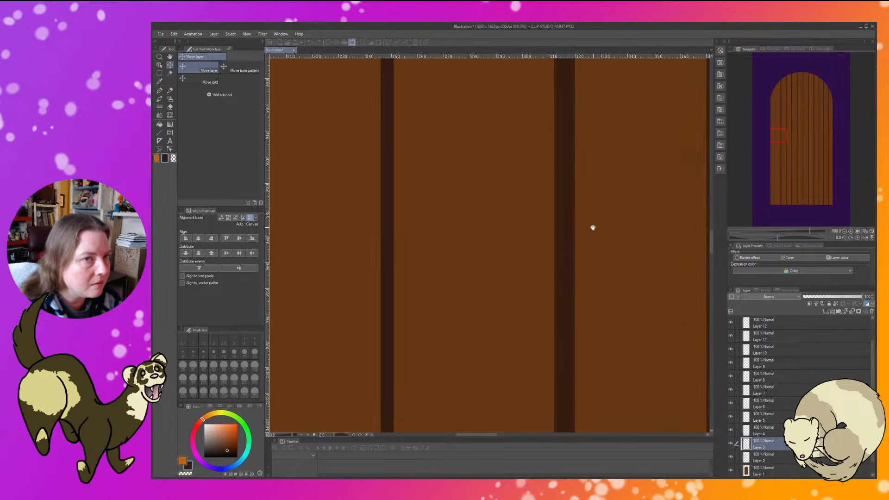
left_click_drag(574, 339, 568, 340)
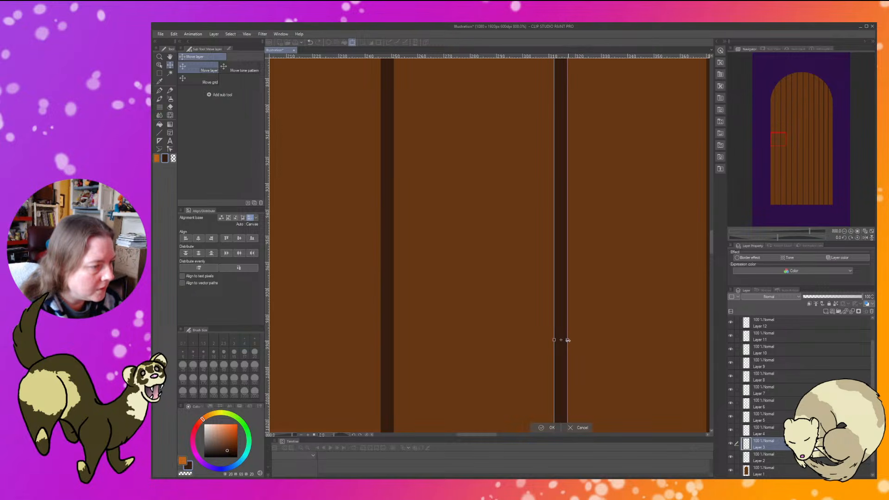
left_click_drag(568, 340, 569, 340)
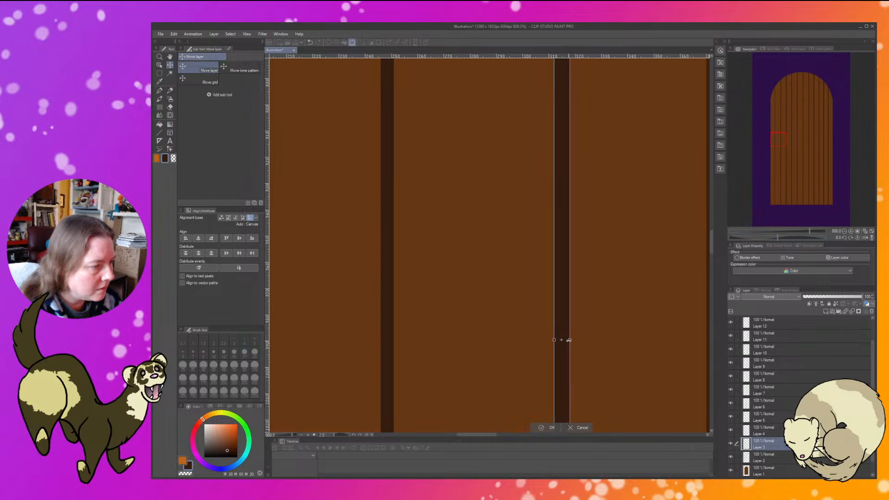
left_click(541, 429)
Select the plank line on Layer 4 and narrow it from its right edge to match Layer 3's line width.
left_click_drag(640, 355, 533, 344)
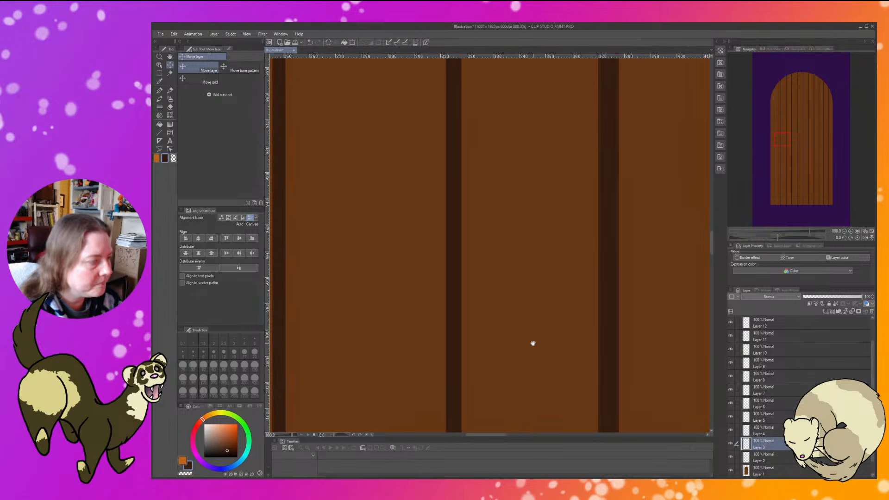
left_click(608, 335)
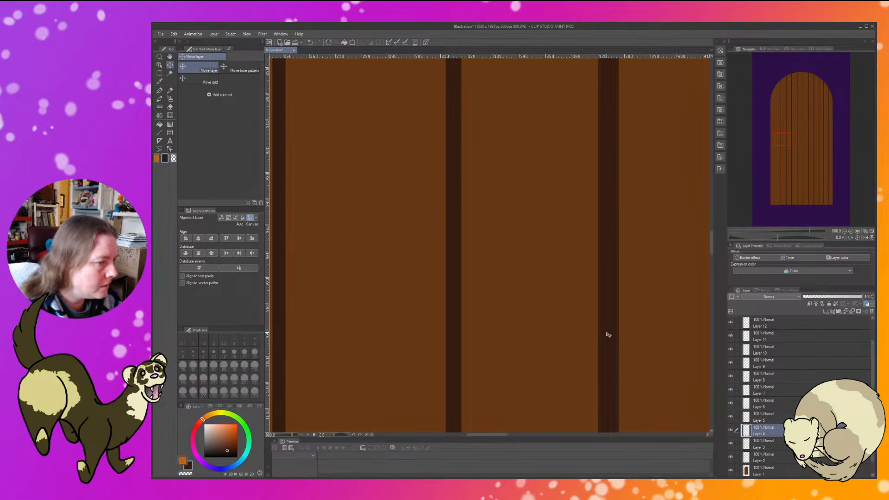
left_click(351, 42)
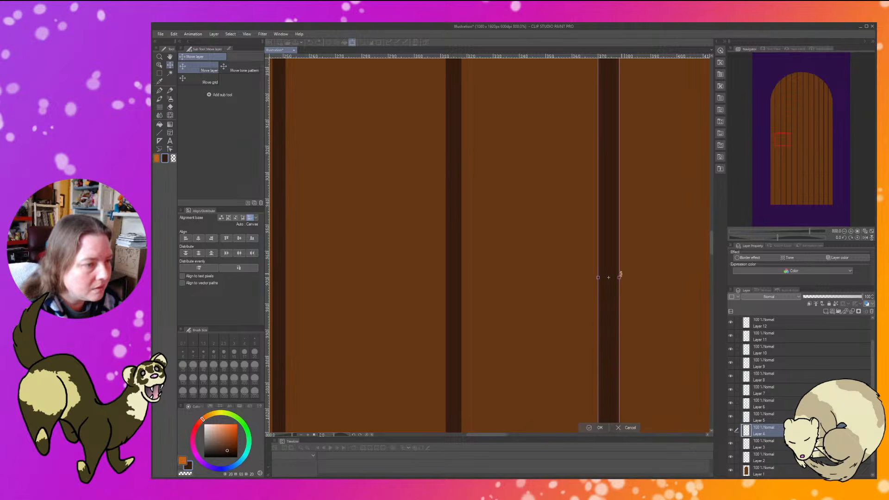
mouse_move(619, 277)
left_mouse_down()
mouse_move(605, 277)
mouse_move(613, 278)
left_mouse_up()
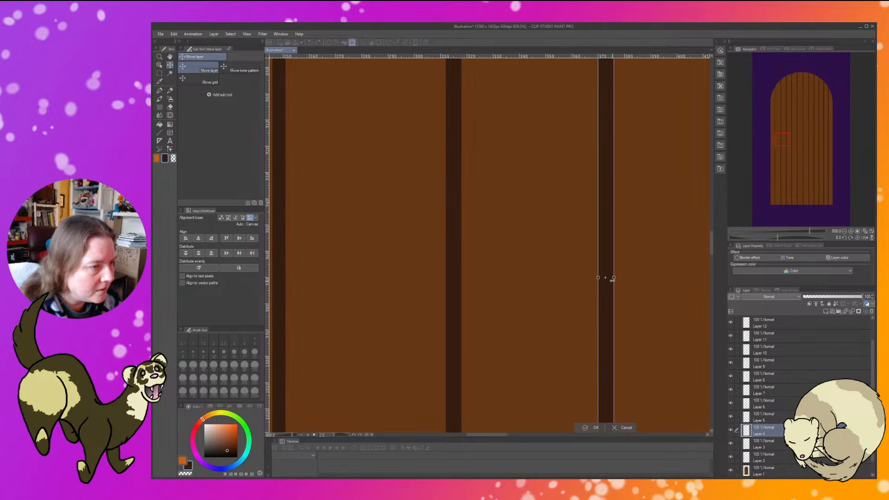
left_click(584, 429)
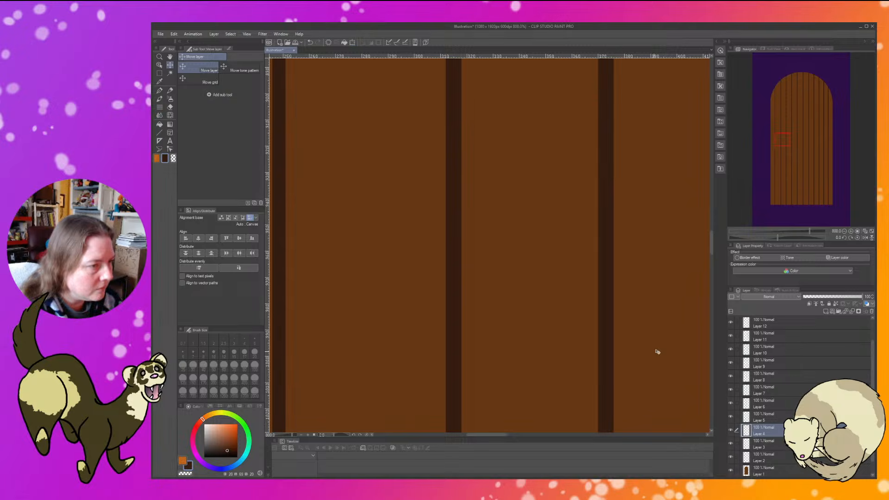
Select Layer 5's plank line and reduce its width from the right edge to match the line on Layer 4.
left_click_drag(692, 309, 500, 316)
left_click_drag(630, 283, 597, 287)
left_click(547, 276)
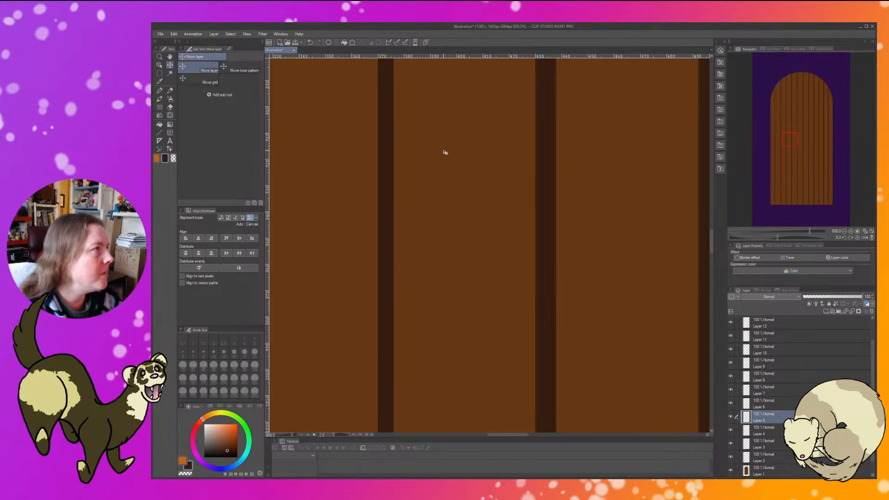
left_click(352, 42)
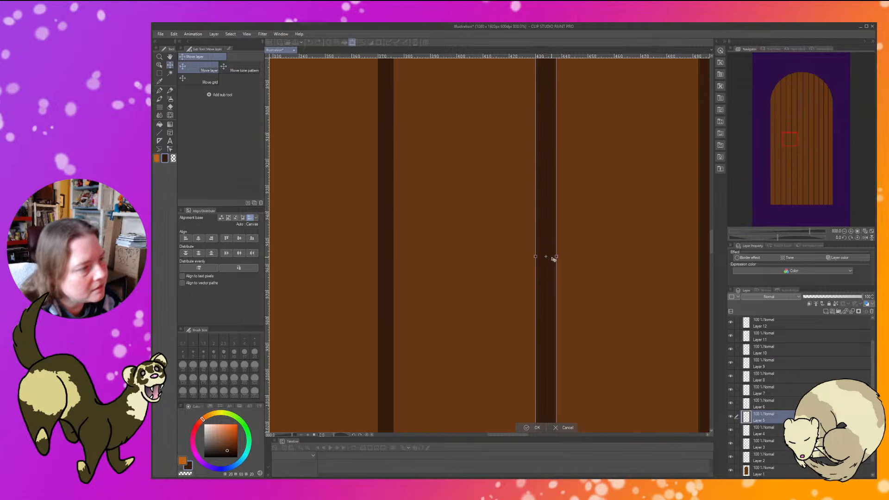
left_click_drag(556, 256, 551, 258)
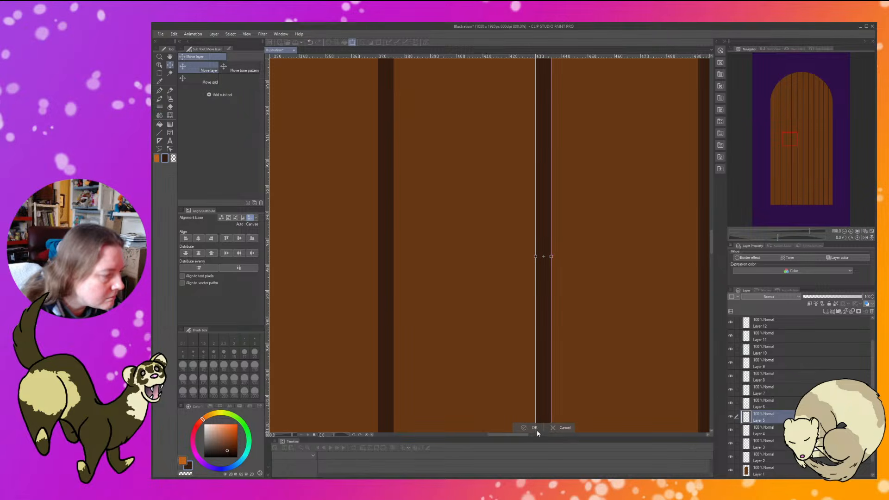
left_click(522, 428)
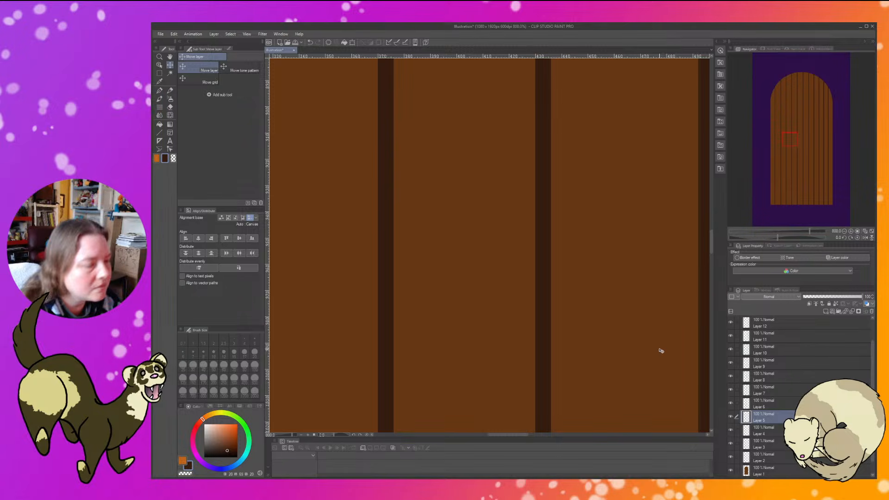
Select the plank line on Layer 6 and scale its right edge inward to the same thickness as Layer 5's line.
left_click_drag(661, 351, 480, 361)
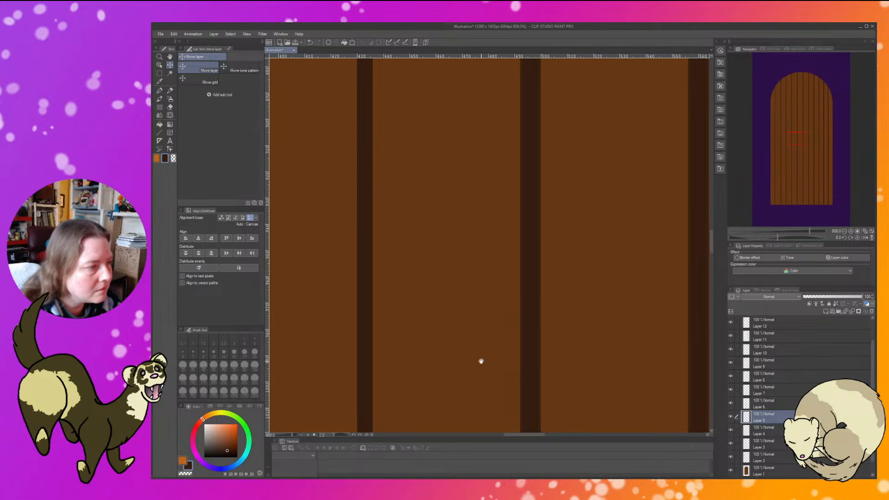
left_click(531, 303, "ctrl")
left_click(352, 42)
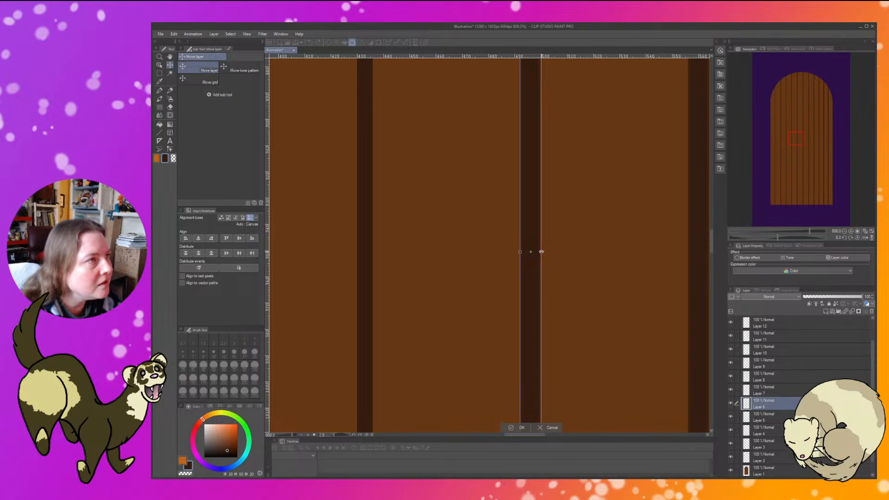
left_click_drag(541, 252, 535, 251)
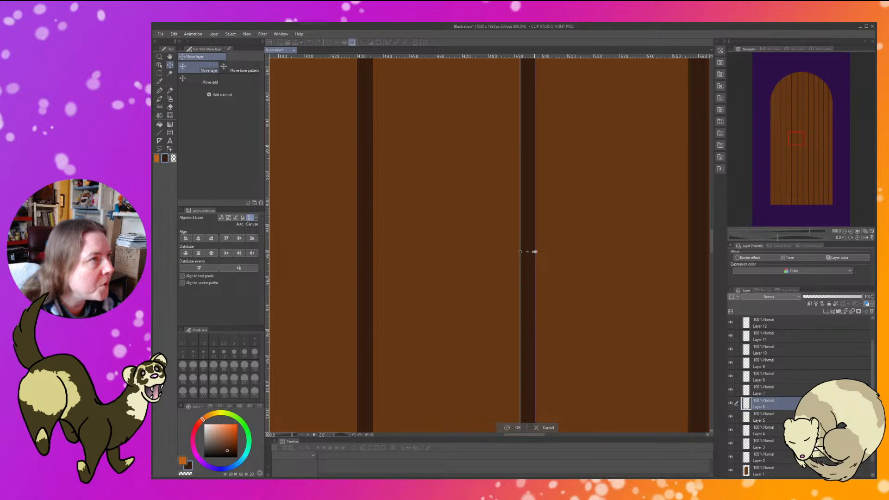
left_click(509, 427)
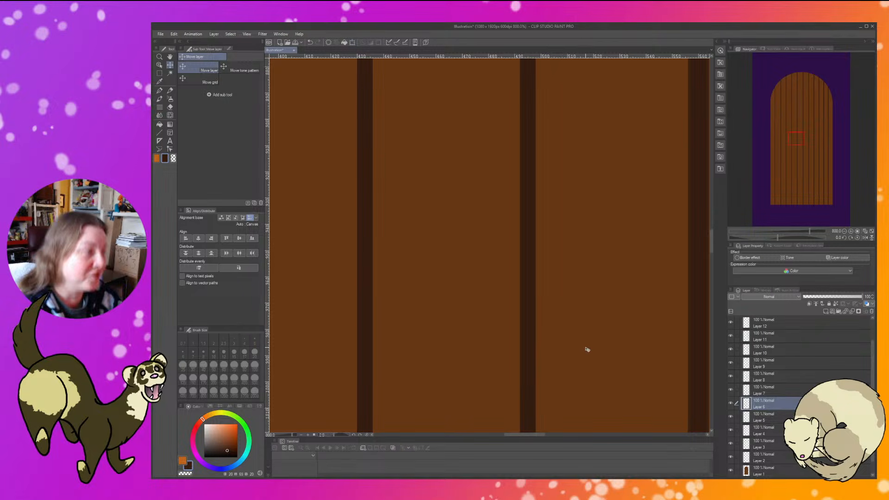
Select Layer 7's plank line, just beyond the one on Layer 6, and thin it from the right edge to match.
left_click_drag(596, 337, 504, 301)
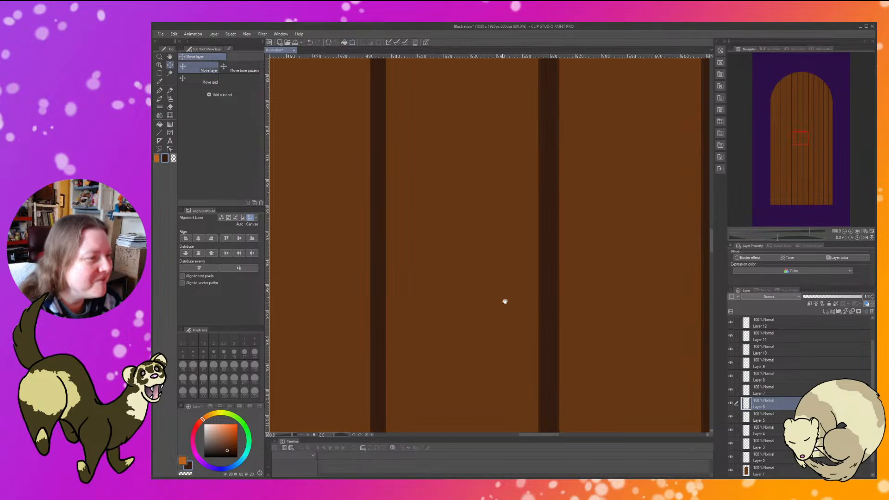
left_click_drag(605, 294, 548, 287)
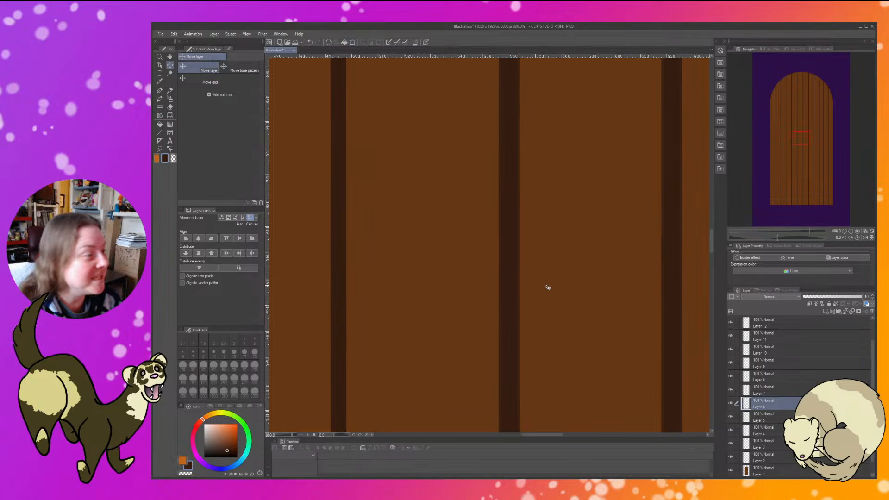
left_click(351, 42)
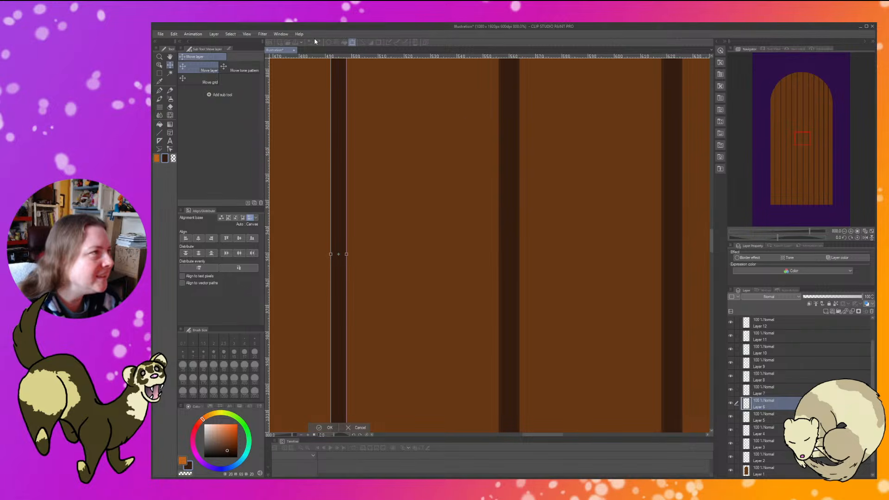
left_click(324, 427)
left_click(512, 276)
left_click(351, 42)
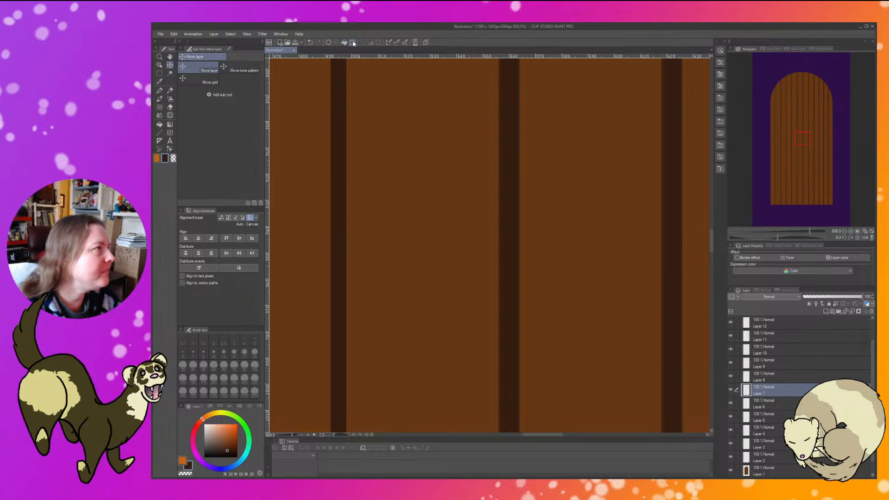
left_click_drag(520, 250, 515, 250)
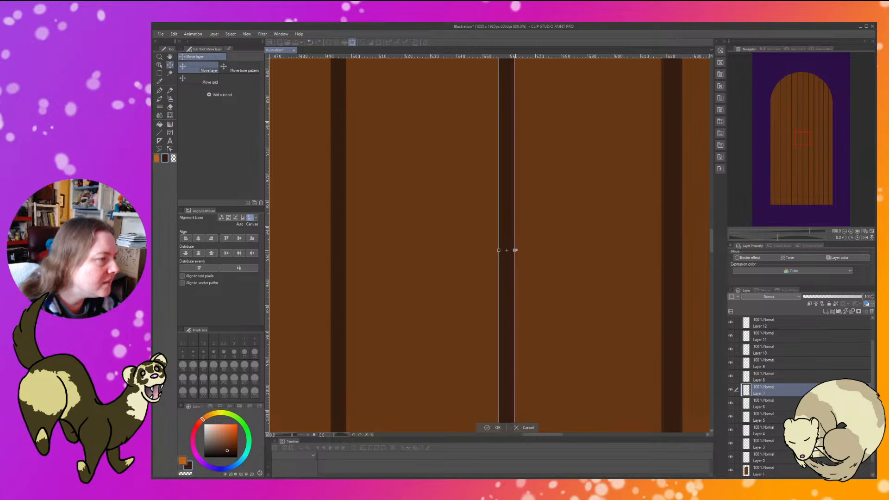
left_click(486, 428)
Select the plank line on Layer 8 and shrink its width from the right edge to match Layer 7's line.
left_click_drag(604, 293, 481, 291)
left_click(543, 261)
left_click(352, 42)
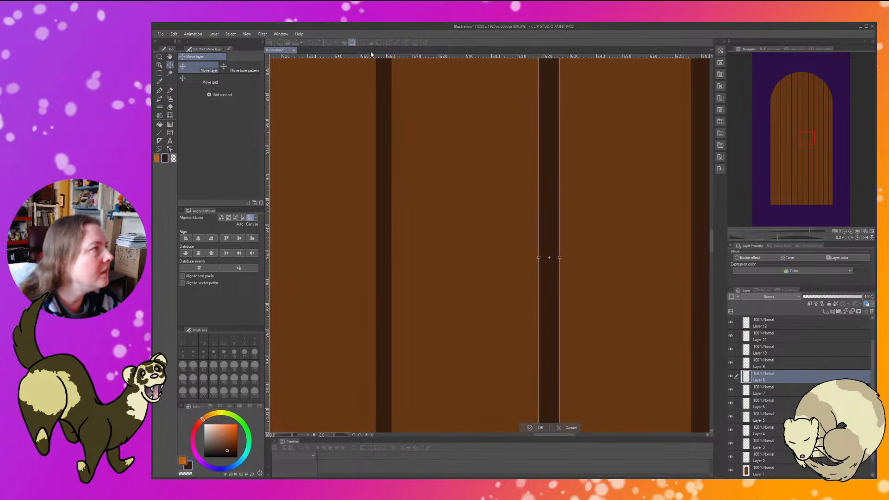
left_click_drag(558, 257, 555, 257)
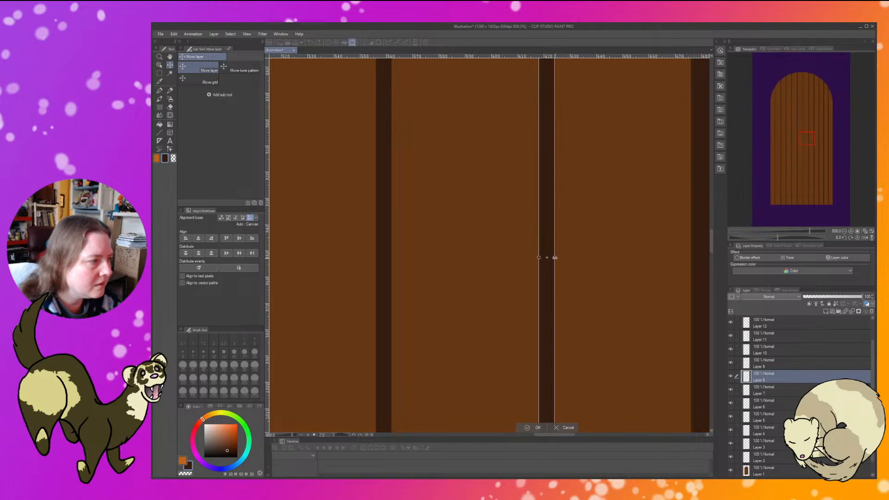
left_click(528, 428)
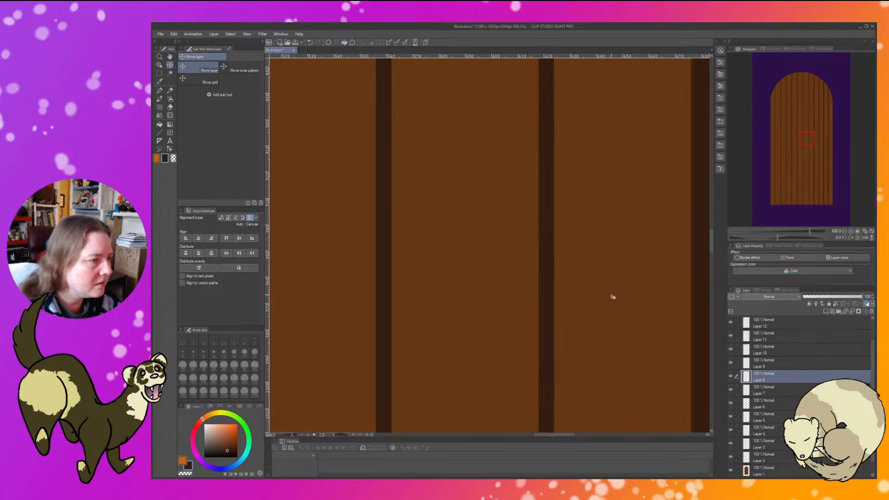
scroll(611, 297, "right", 5)
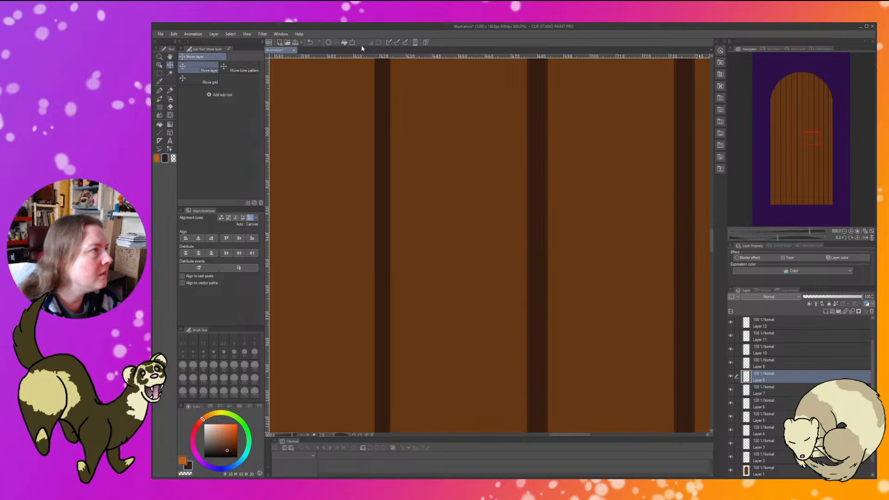
left_click(352, 42)
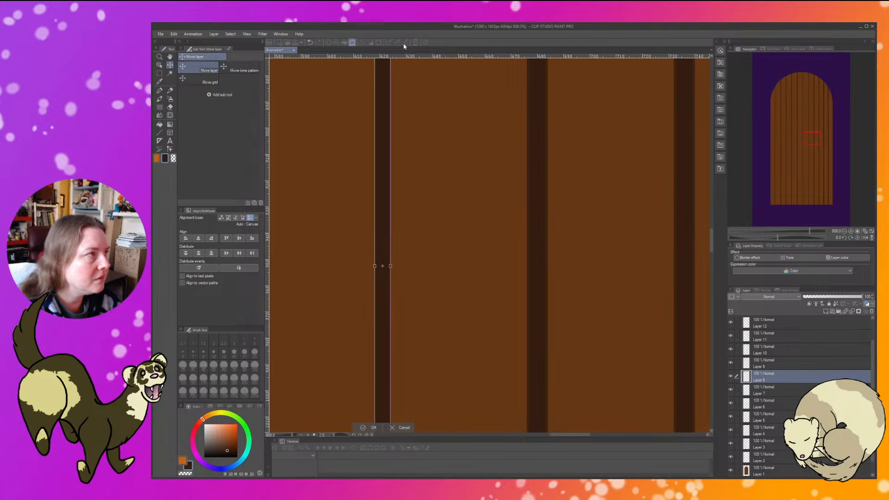
left_click(392, 428)
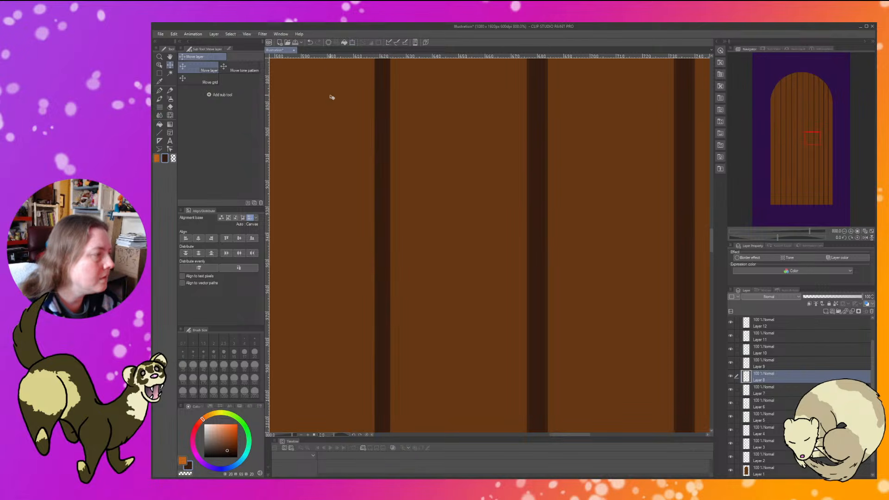
Select the plank line on Layer 9 and narrow it from the right edge until it matches Layer 8's line.
left_click(534, 148)
left_click(351, 42)
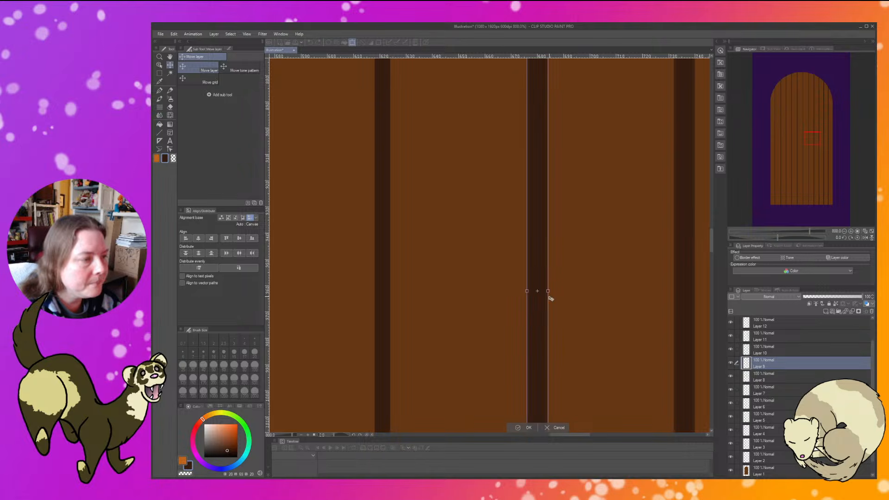
key("Return")
key("ctrl+t")
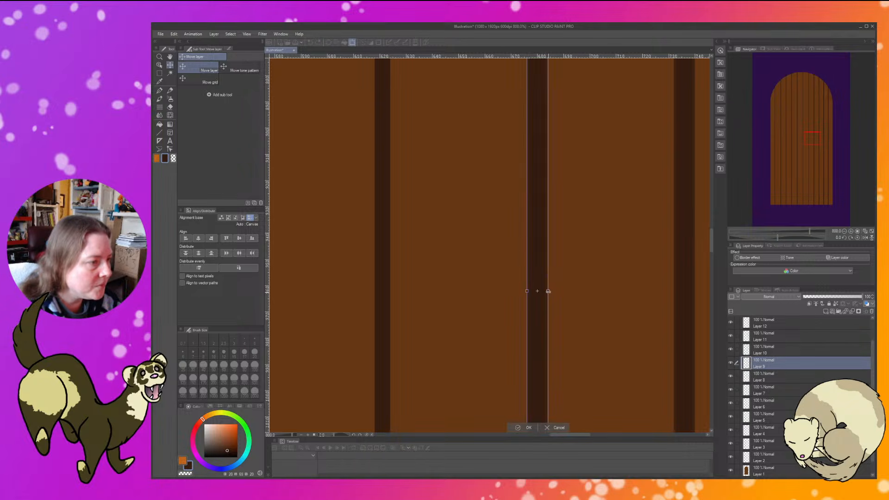
left_click_drag(548, 292, 543, 291)
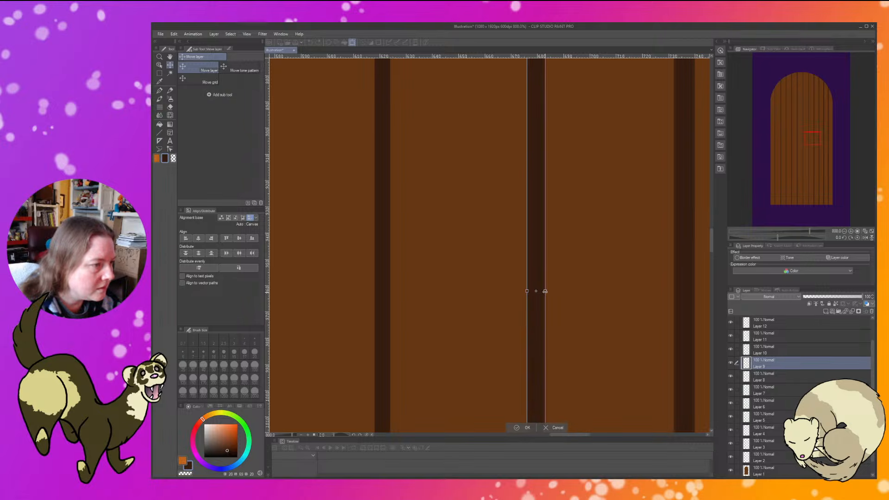
left_click(526, 427)
left_click_drag(620, 310, 582, 312)
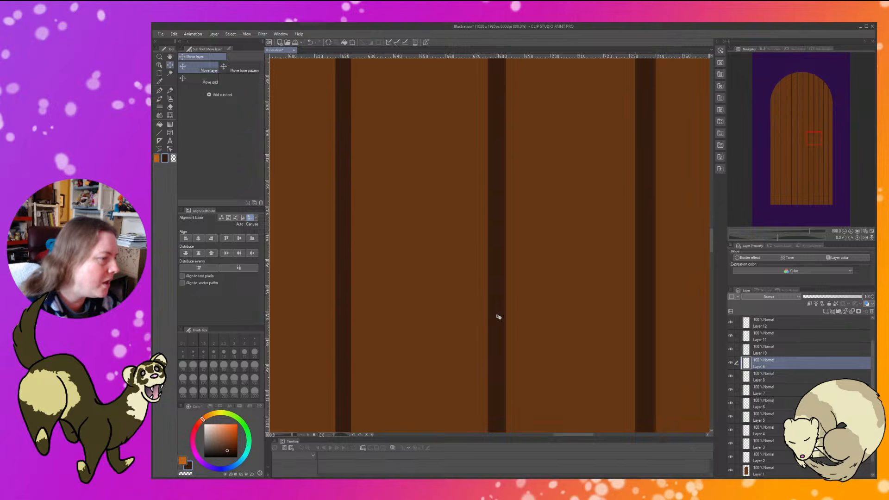
left_click(351, 42)
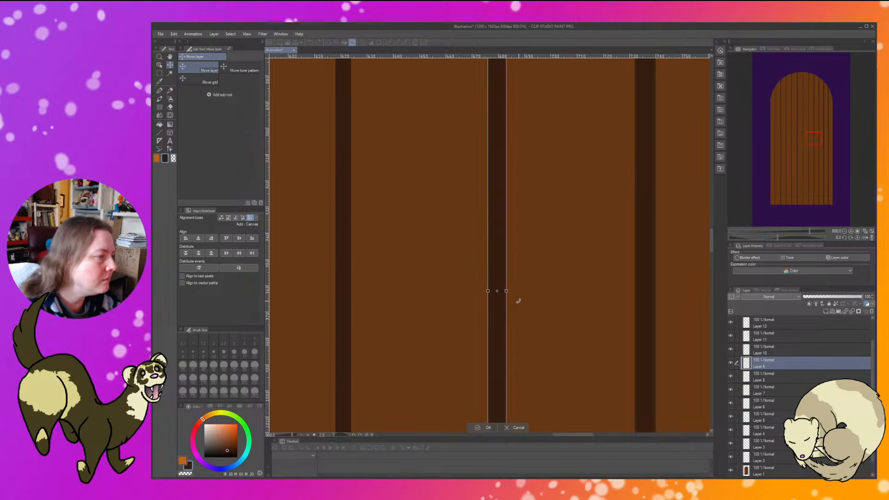
left_click_drag(506, 292, 503, 291)
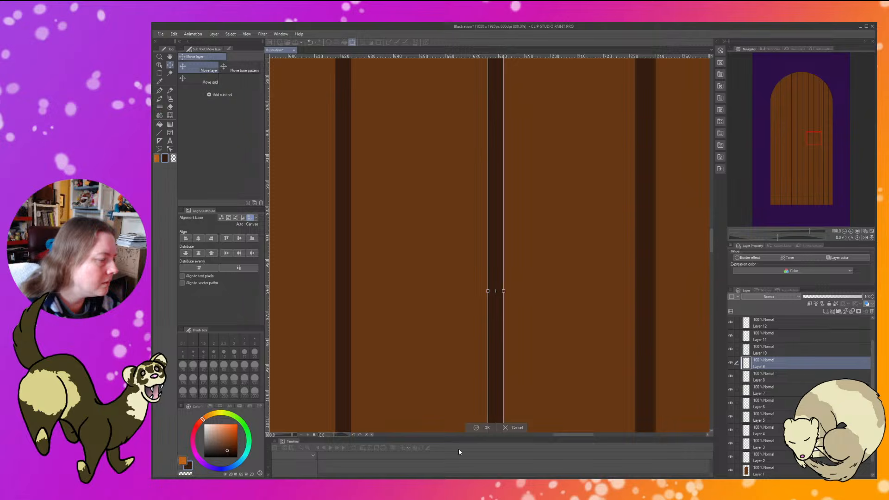
left_click(483, 427)
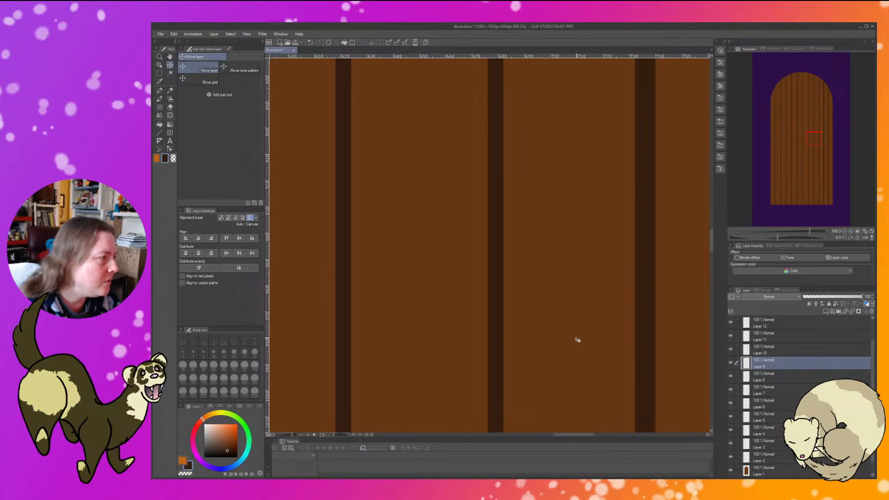
Select Layer 10's plank line and scale its right edge slightly inward to make the line thinner.
left_click_drag(597, 333, 519, 334)
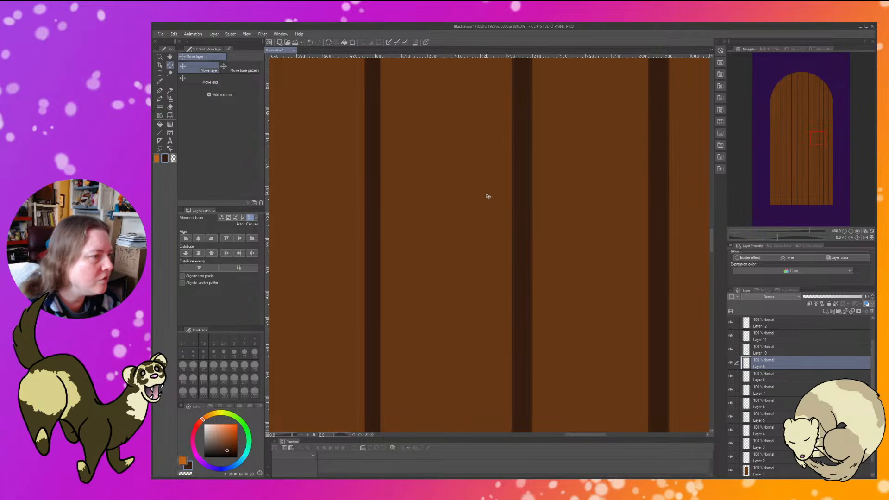
key("alt+bracketright")
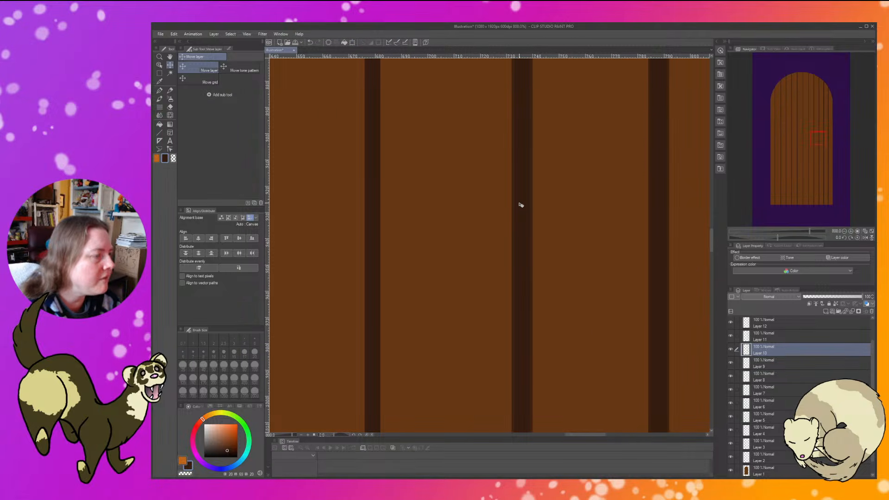
left_click(352, 42)
left_click_drag(532, 338, 529, 339)
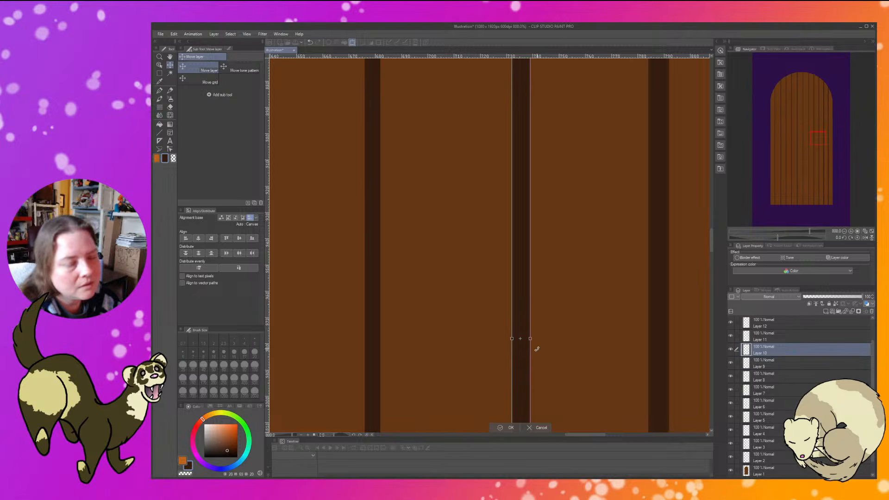
left_click(506, 428)
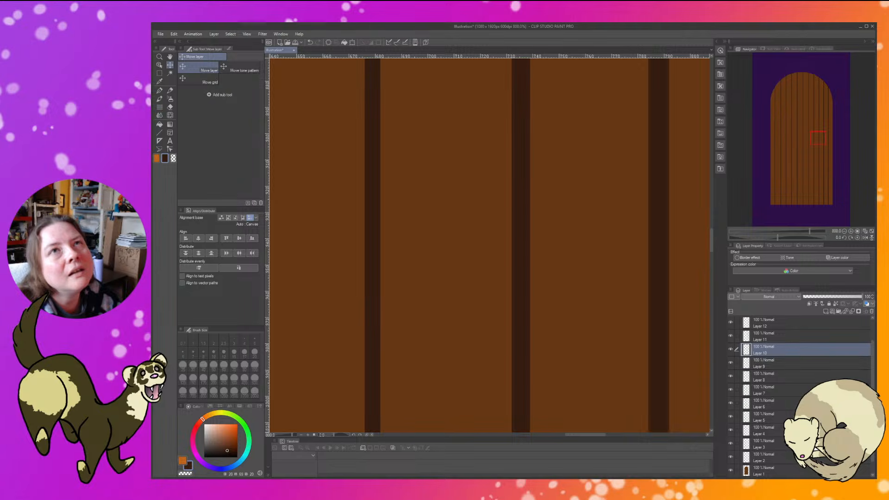
left_click_drag(595, 279, 588, 277)
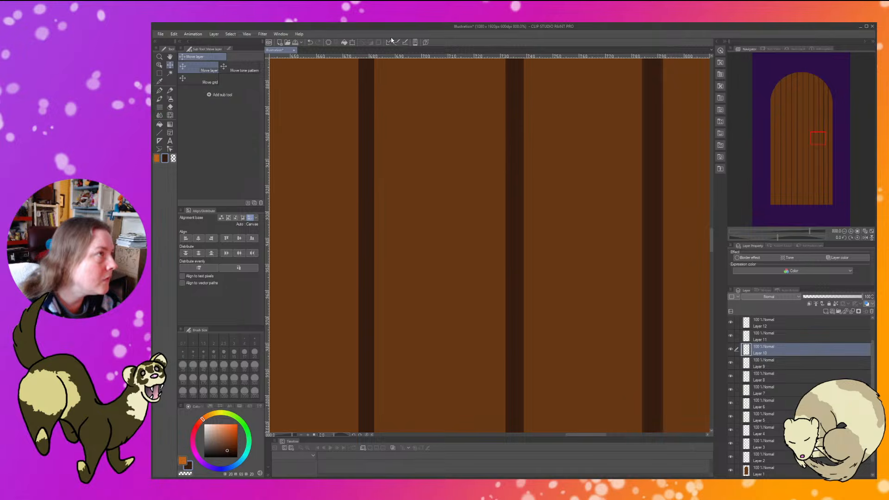
left_click(351, 42)
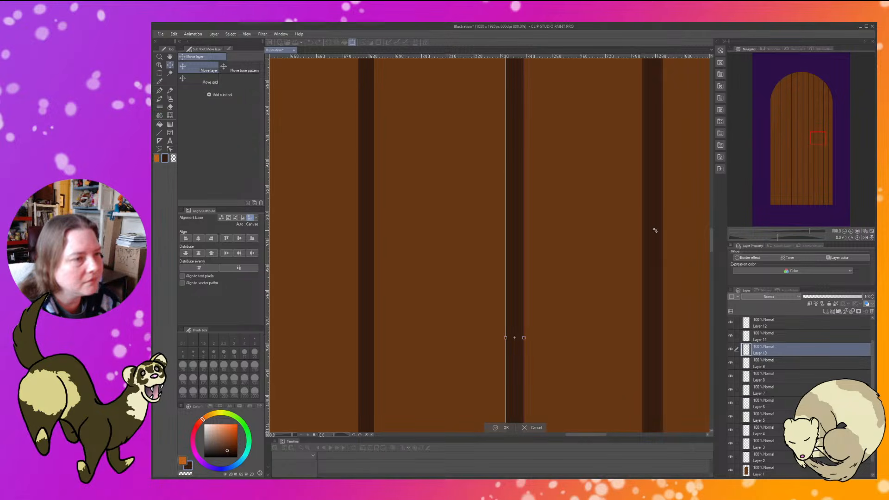
left_click(528, 428)
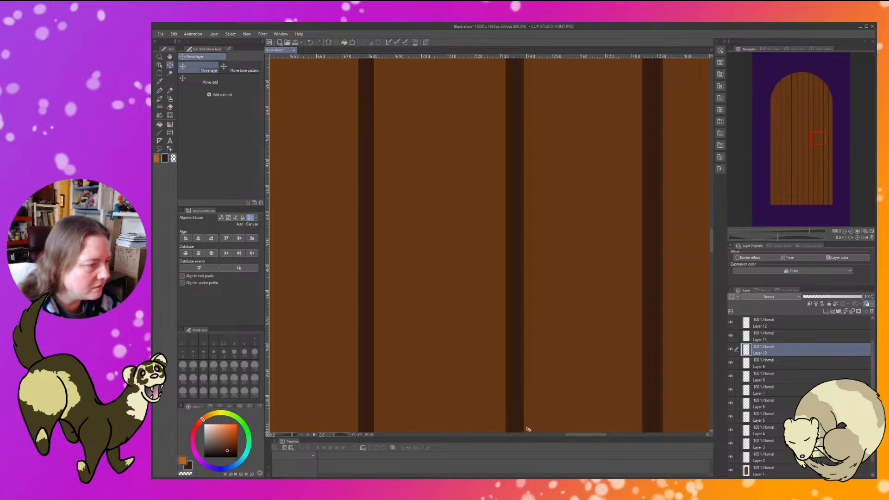
Select the plank line on Layer 11 and shrink its width from the right edge to match Layer 9's line.
key("alt+bracketright")
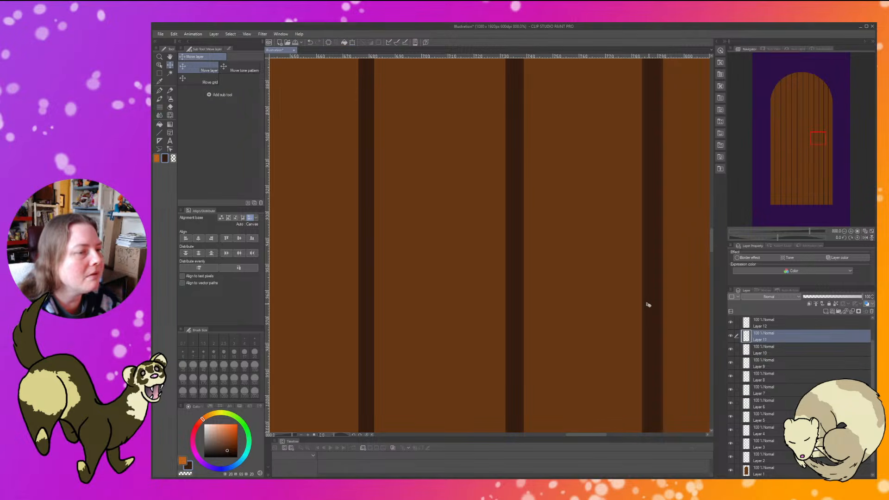
key("ctrl+t")
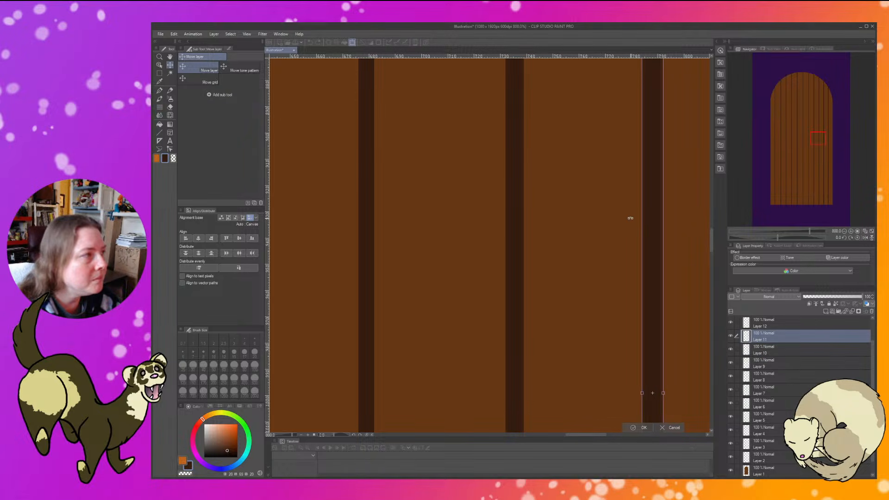
left_click(663, 392)
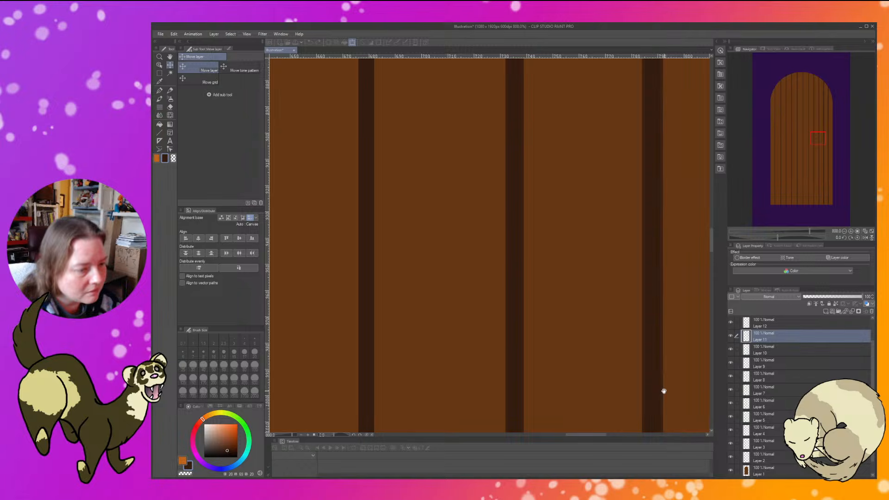
left_click_drag(661, 392, 658, 393)
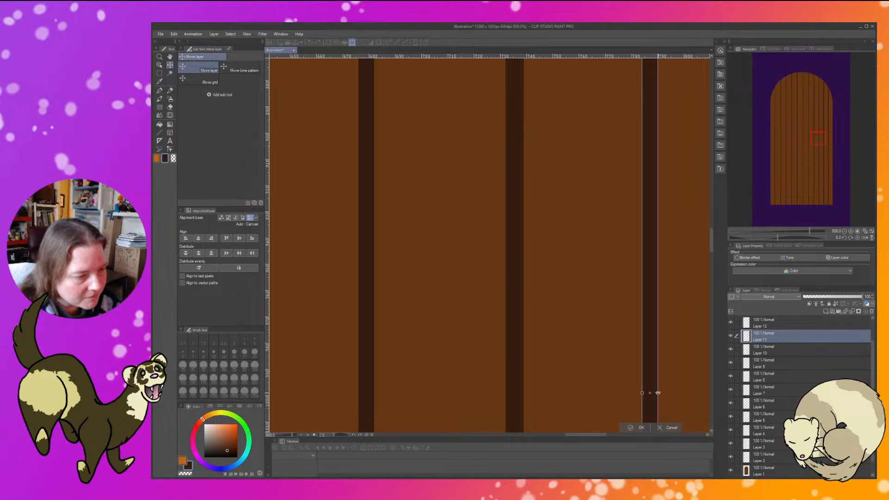
left_click(629, 429)
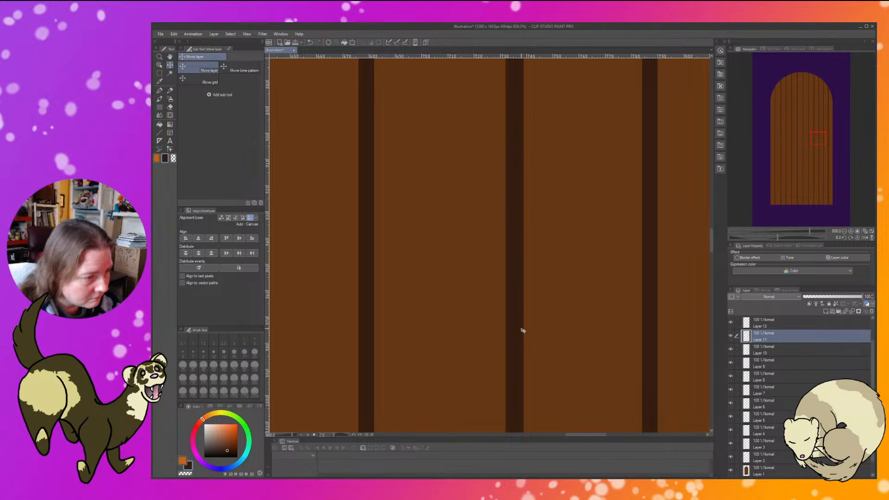
Return to Layer 10's plank line and trim its right edge further to the same thickness as its two neighbours.
key("alt+bracketleft")
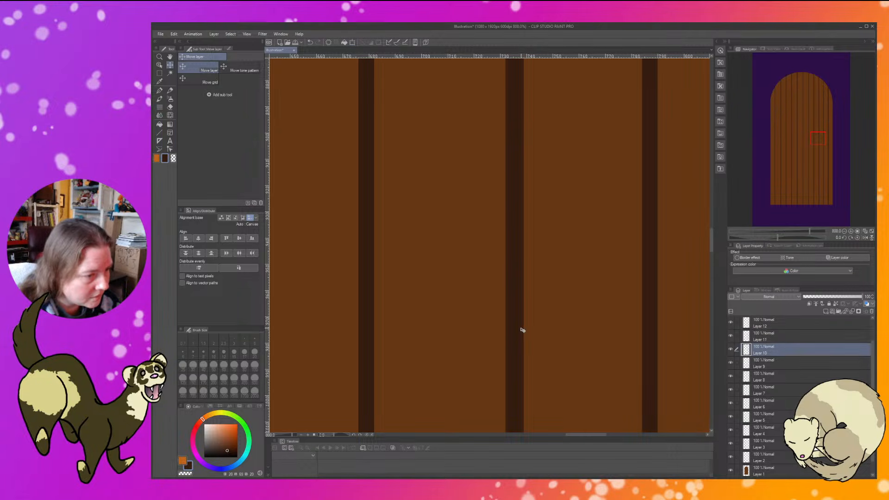
left_click(353, 42)
left_click_drag(524, 339, 522, 339)
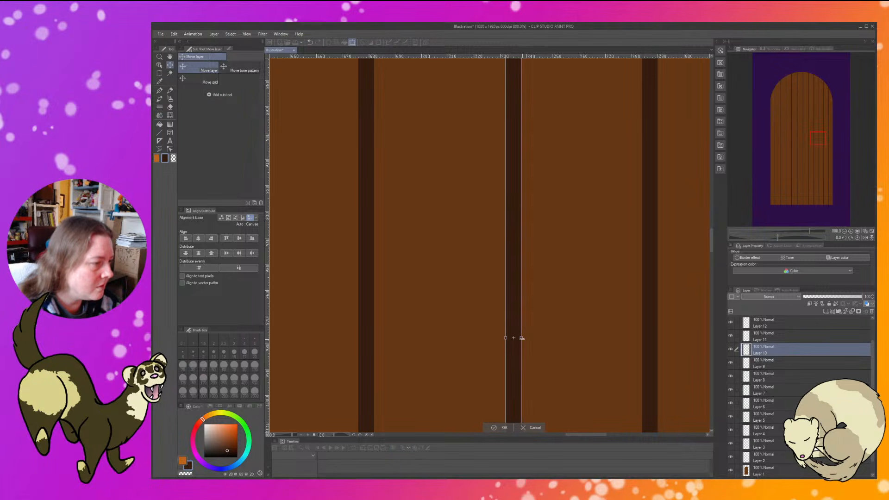
left_click(494, 427)
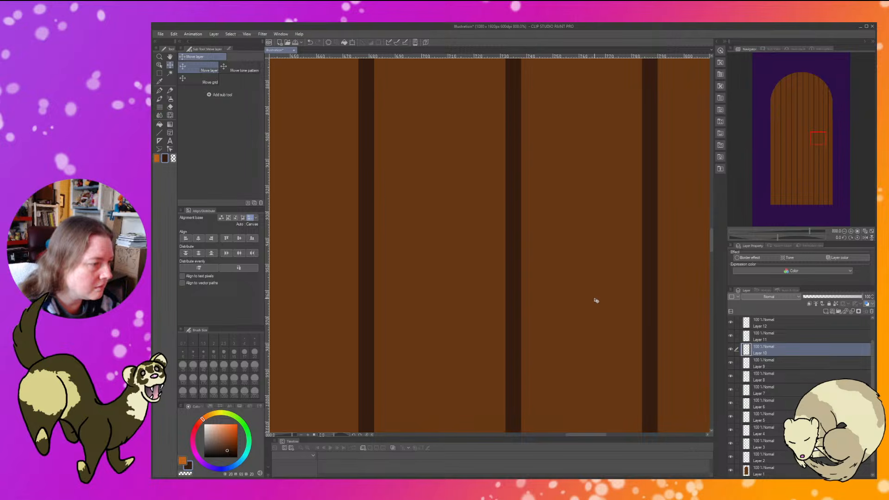
Select the last plank line before the door's right side, on Layer 12, and thin it from its right edge to match Layer 11's line.
left_click_drag(617, 291, 520, 276)
left_click_drag(619, 256, 524, 245)
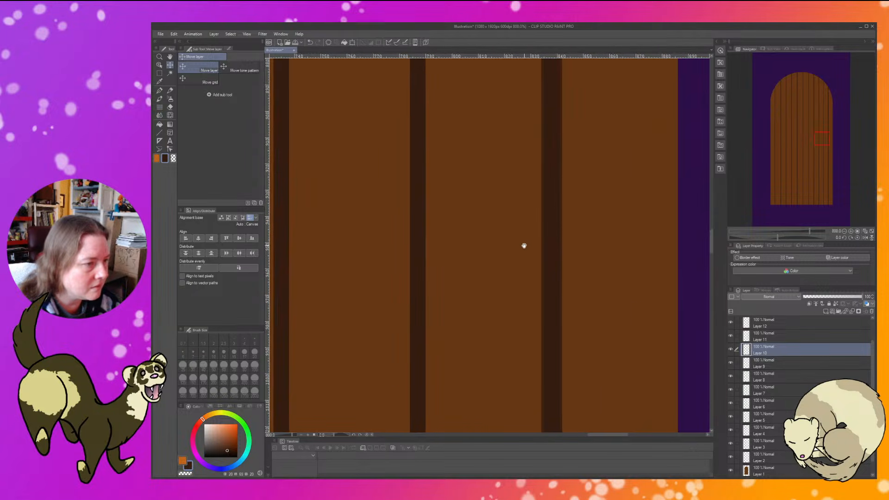
left_click(553, 251)
left_click(351, 42)
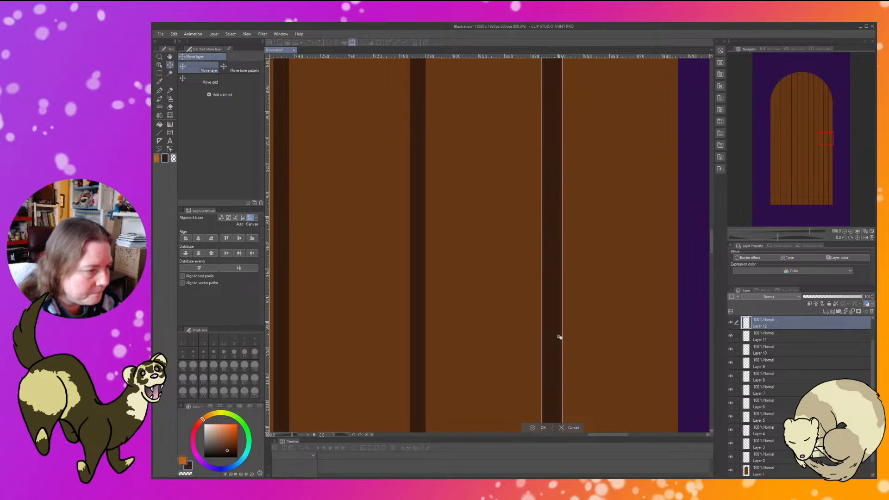
scroll(596, 303, "down", 3)
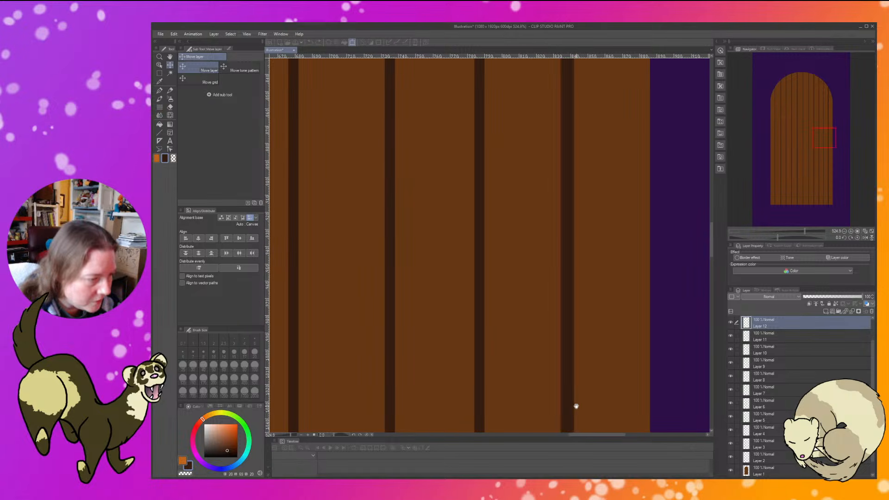
left_click_drag(574, 403, 572, 404)
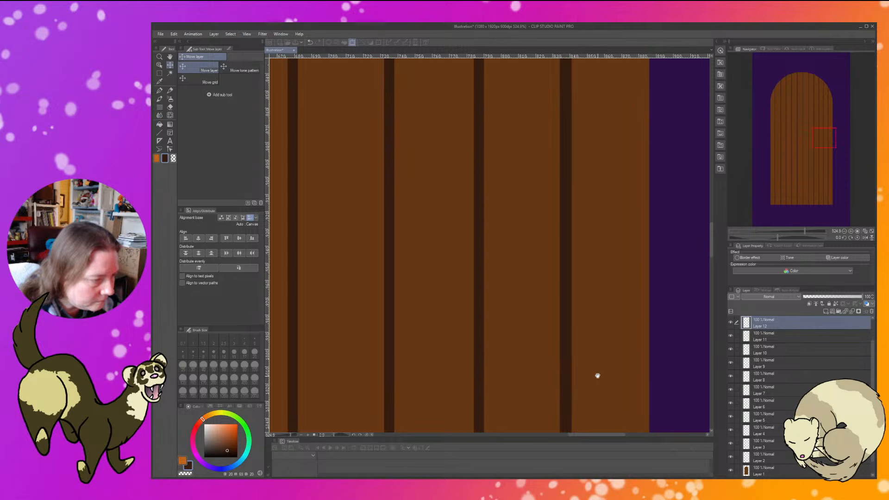
left_click_drag(597, 376, 536, 254)
left_click_drag(574, 275, 571, 248)
scroll(549, 221, "up", 1)
scroll(548, 220, "up", 8)
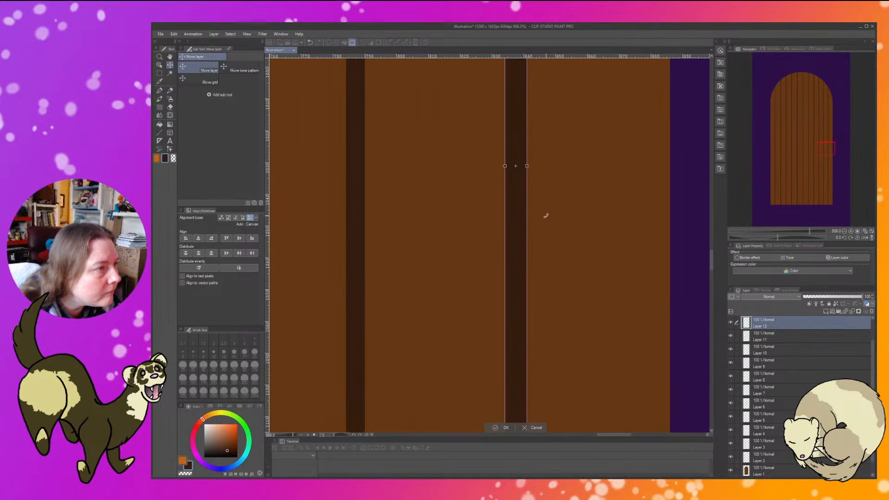
left_click_drag(520, 149, 515, 149)
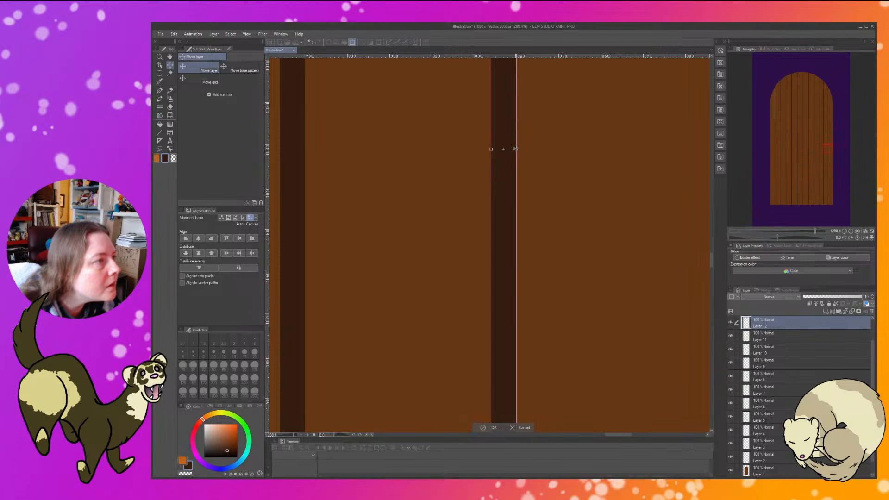
left_click(487, 427)
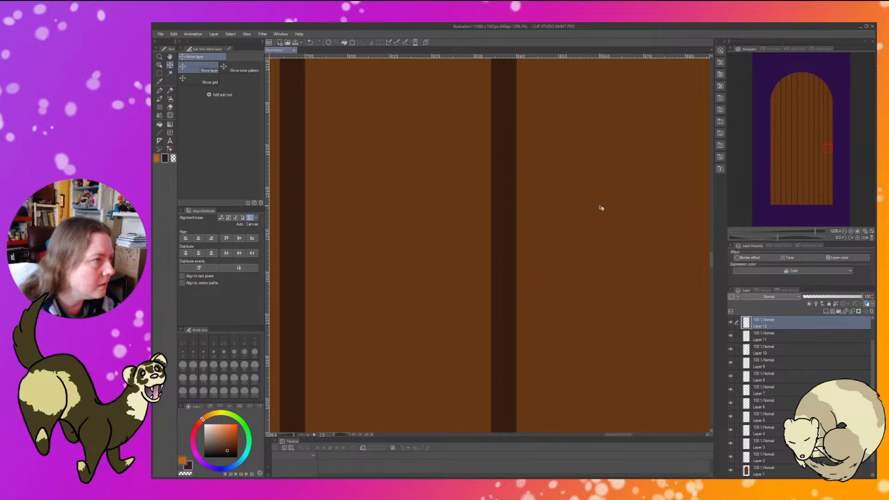
scroll(602, 206, "down", 6)
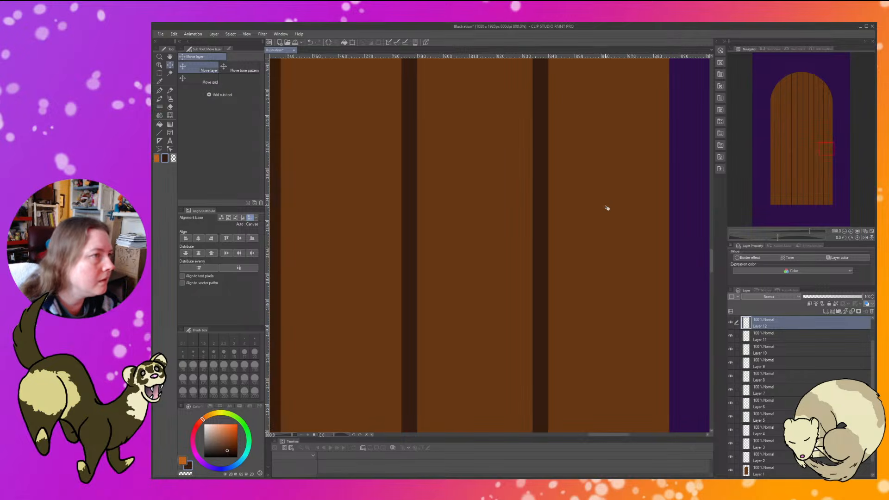
scroll(606, 208, "down", 10)
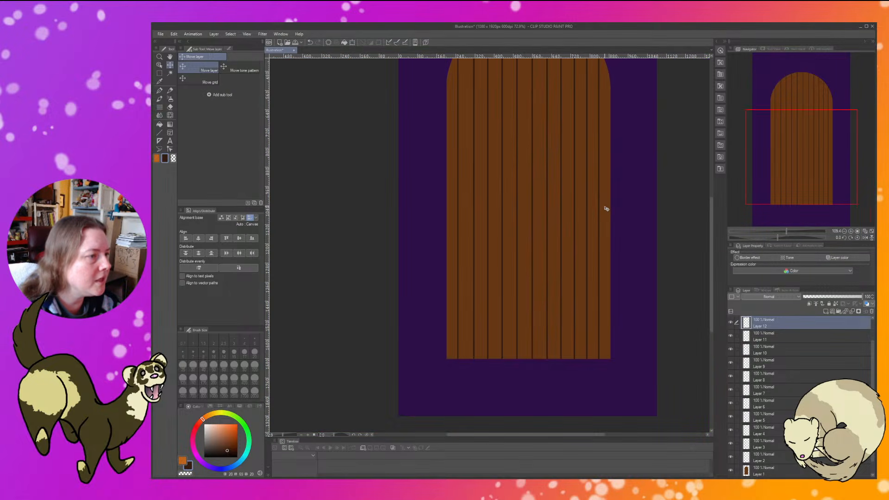
left_click_drag(639, 154, 624, 229)
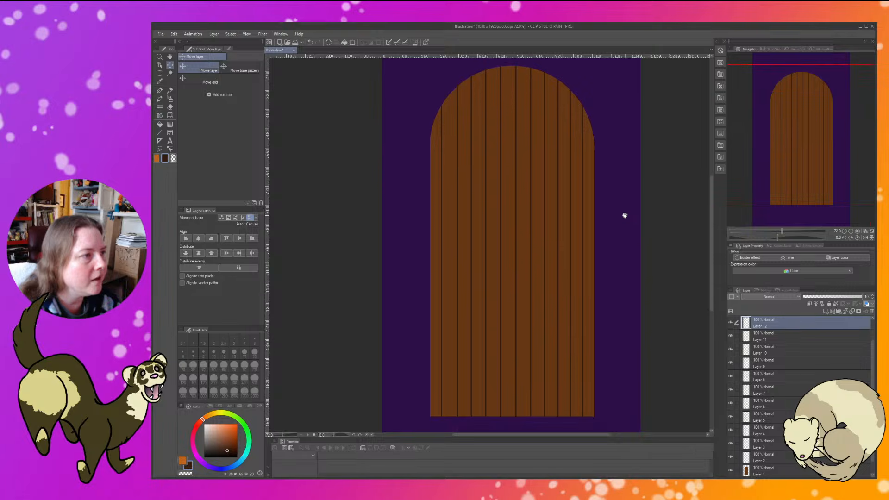
Make the logo again3 Copy layer with the ferret silhouette visible, duplicate it and hide the duplicate.
scroll(791, 363, "up", 2)
left_click(731, 323)
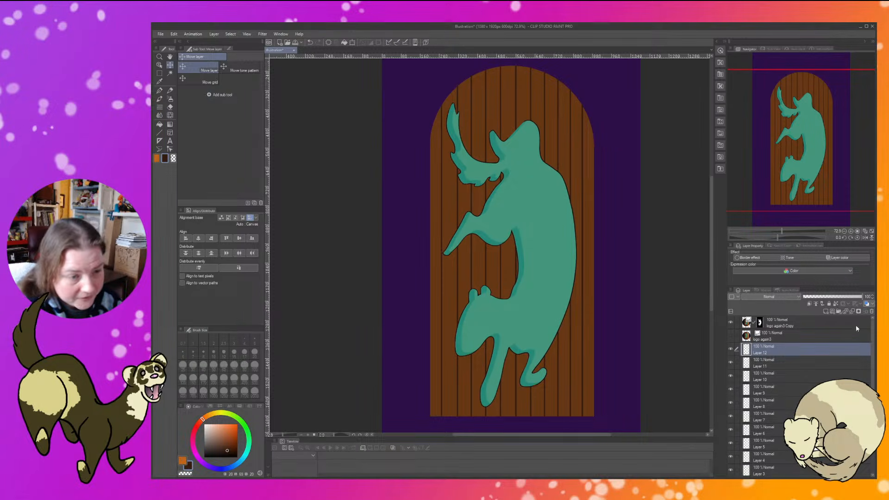
left_click(840, 324)
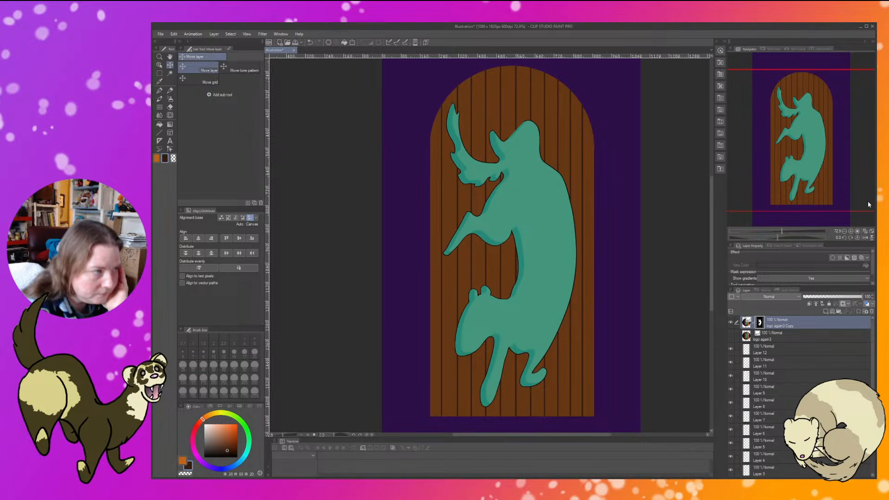
key("ctrl+v")
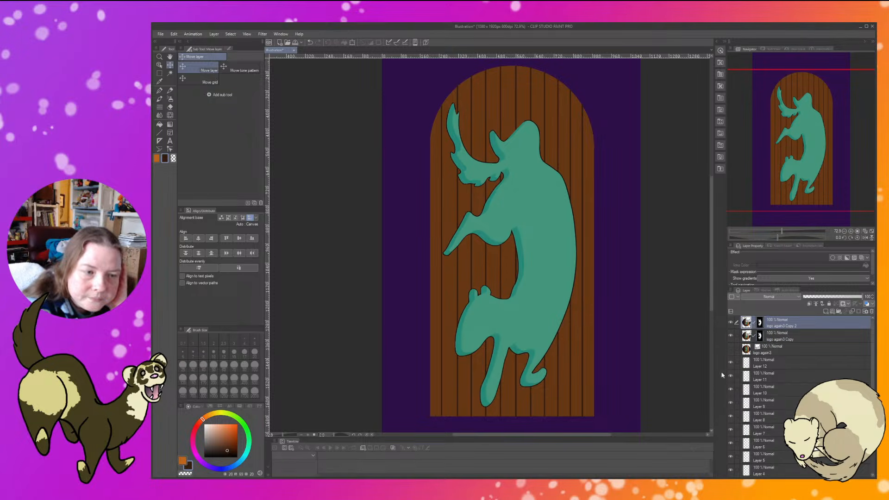
left_click(731, 323)
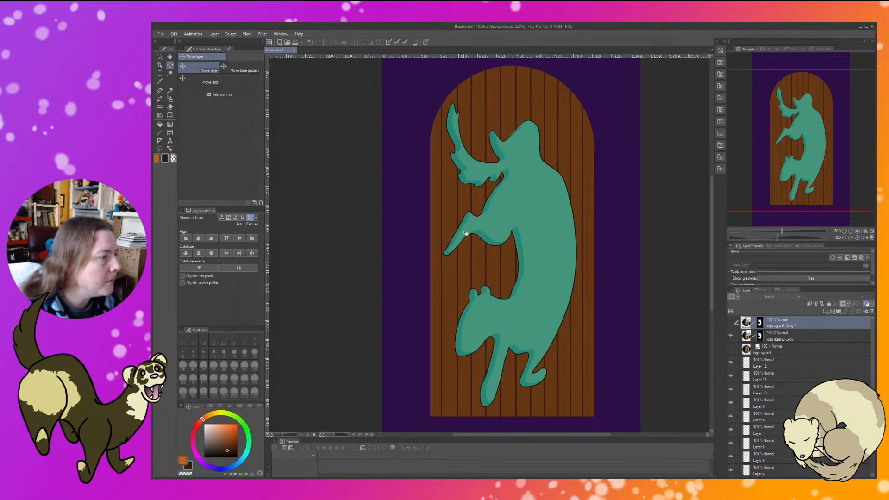
Auto-select the darker shading strip on the ferret's outstretched leg and sample the silhouette's teal as the drawing colour.
left_click(170, 73)
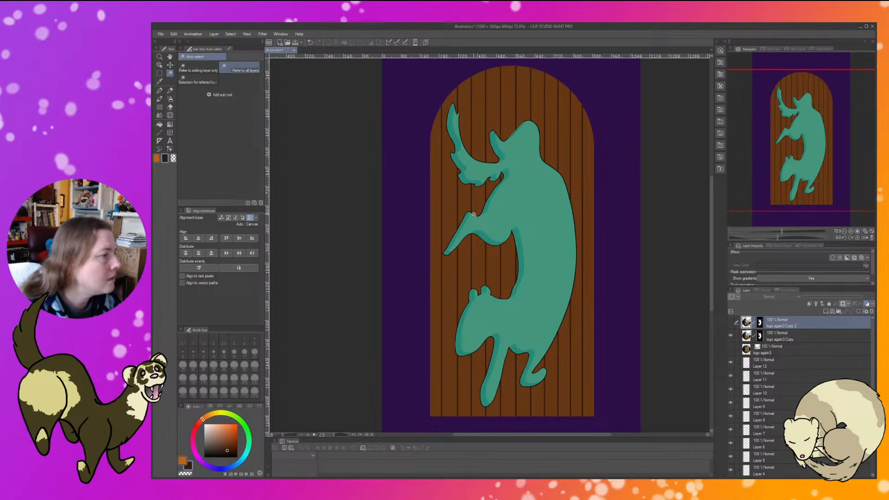
left_click(461, 227)
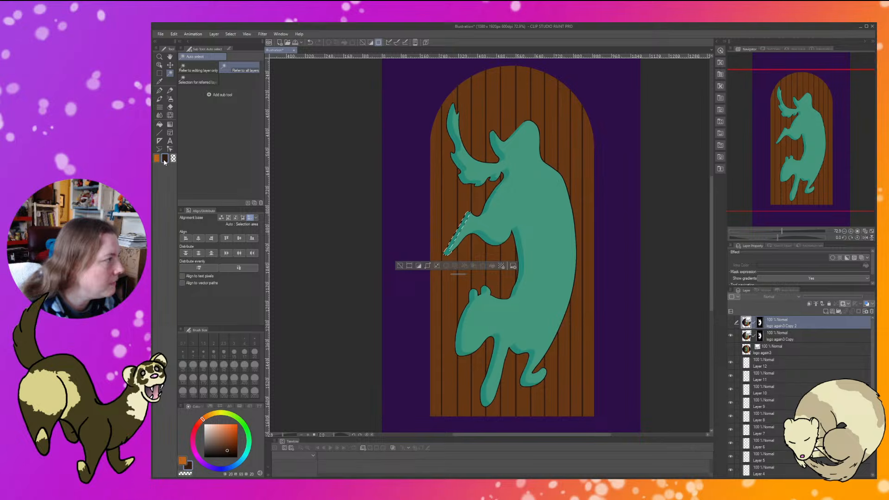
key("i")
left_click(498, 226)
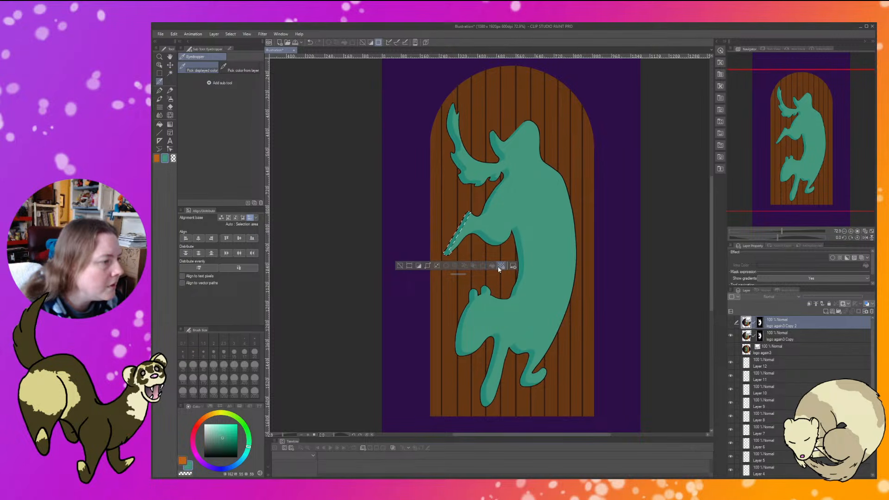
Clear the selection and rasterize the logo again3 Copy layer.
left_click(810, 342)
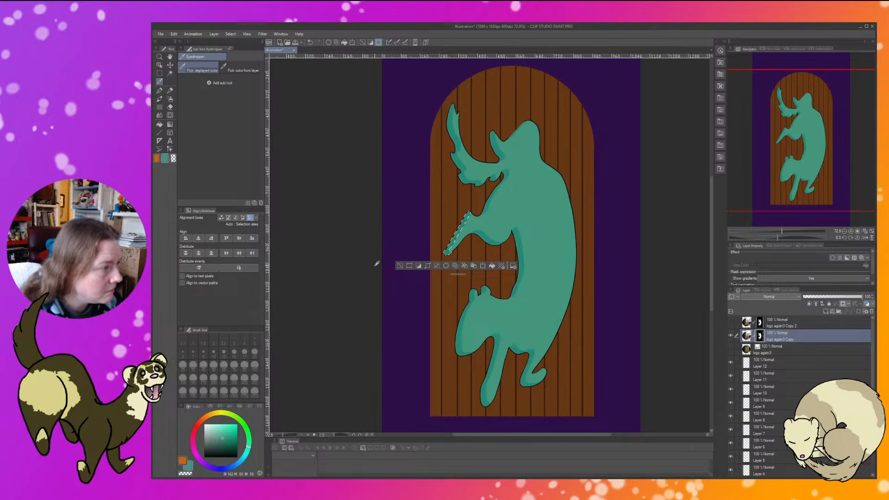
left_click(400, 266)
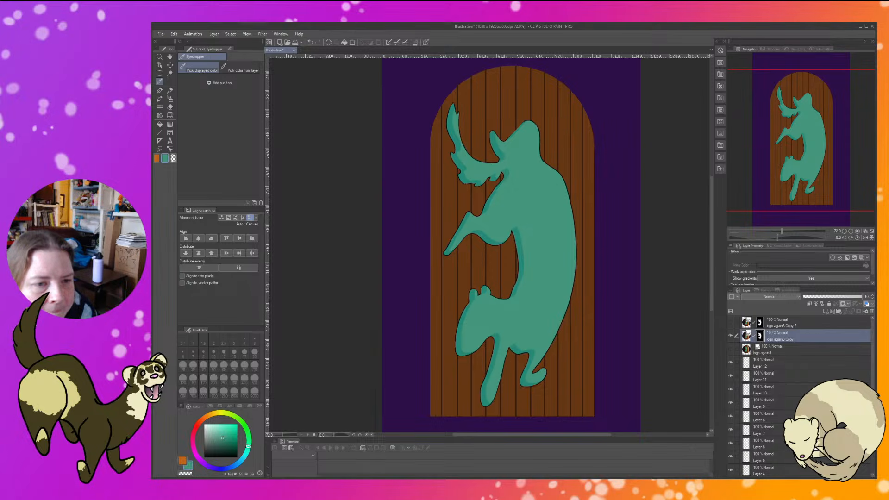
left_click(798, 293)
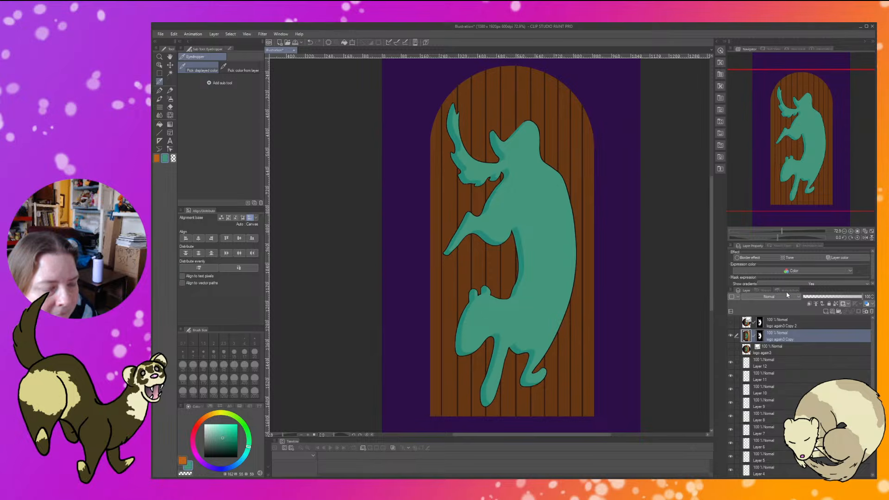
Delete the hidden duplicate layer, logo again3 Copy 2.
left_click(815, 324)
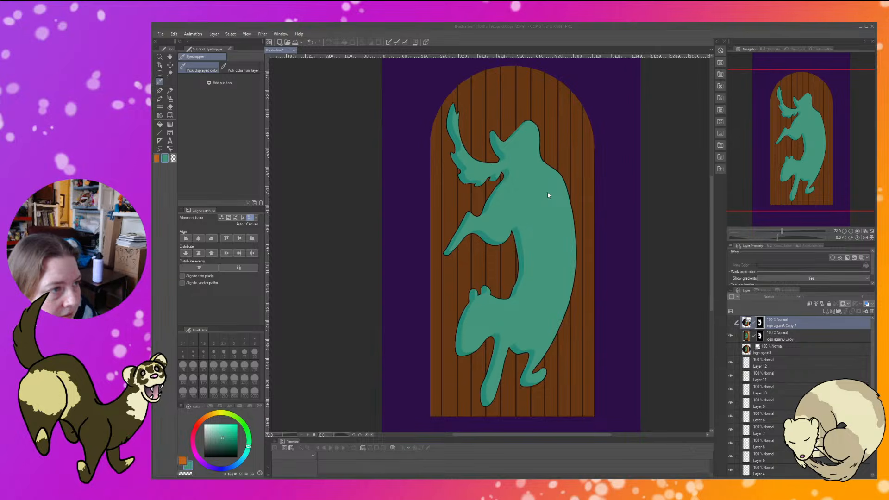
left_click(579, 191)
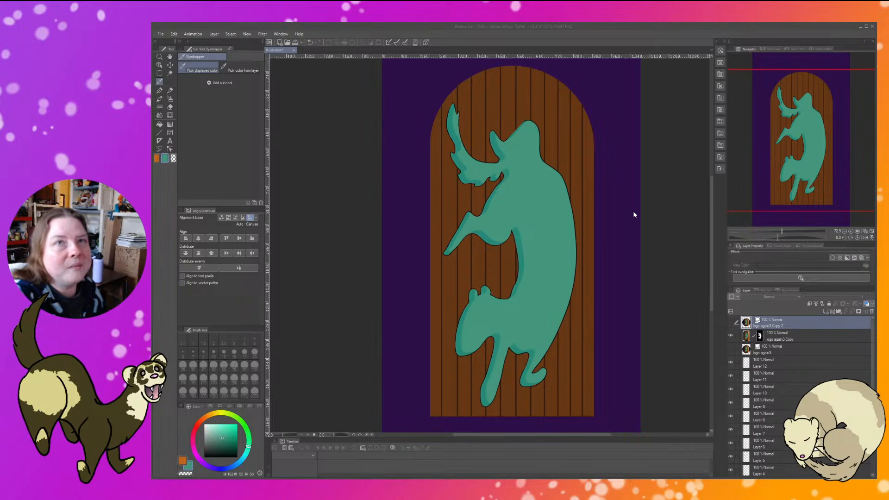
left_click(633, 212)
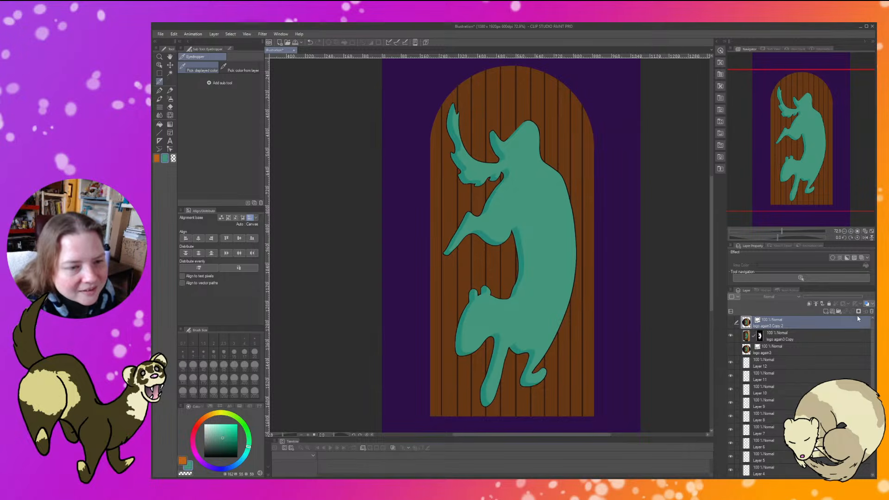
left_click(871, 311)
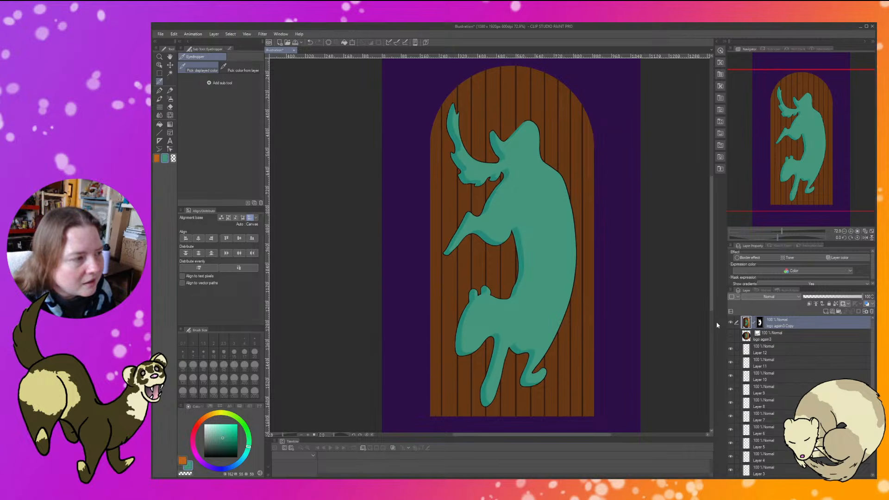
Auto-select the ferret silhouette, adding the shaded strip on its outstretched leg to the selection.
key("w")
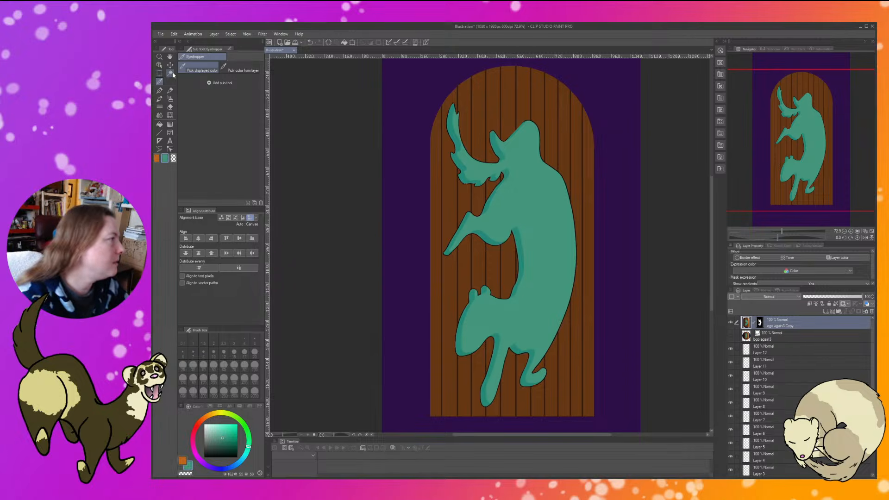
left_click(559, 209)
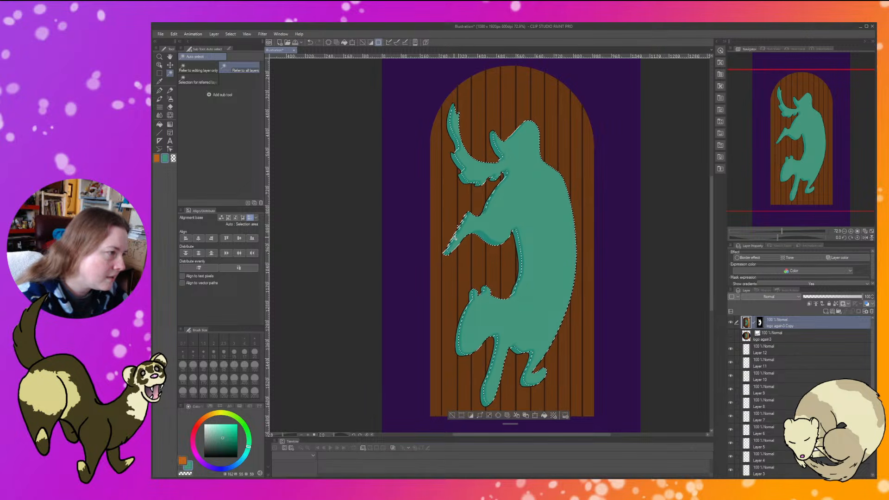
left_click(455, 236, "shift")
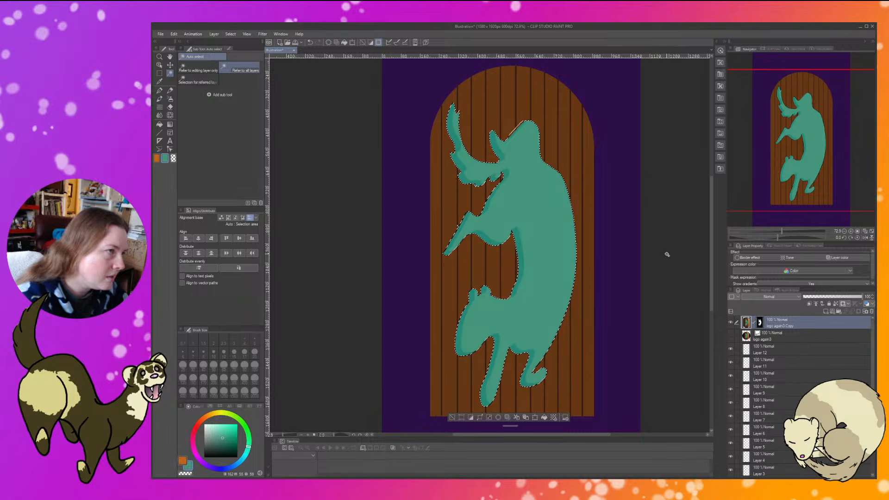
Correct the selection edge with the Lasso along the diagonal slope of the ferret's hip to include the missed shading strip.
left_click(160, 74)
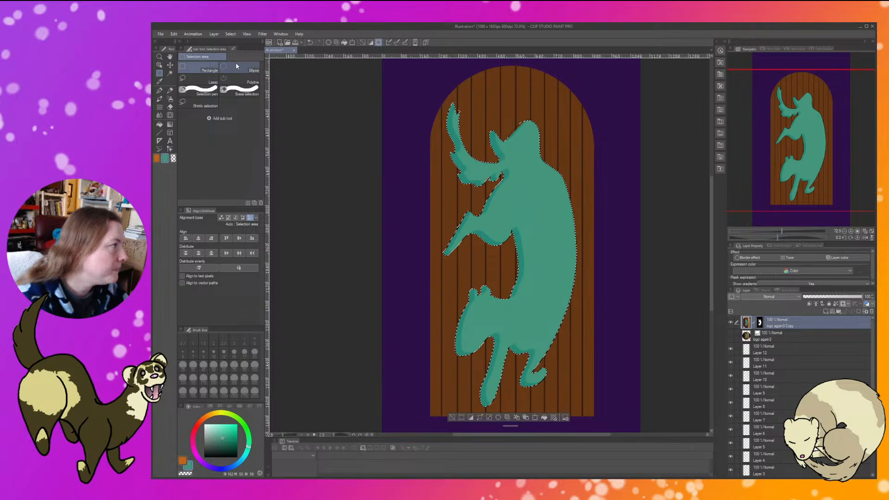
left_click(200, 78)
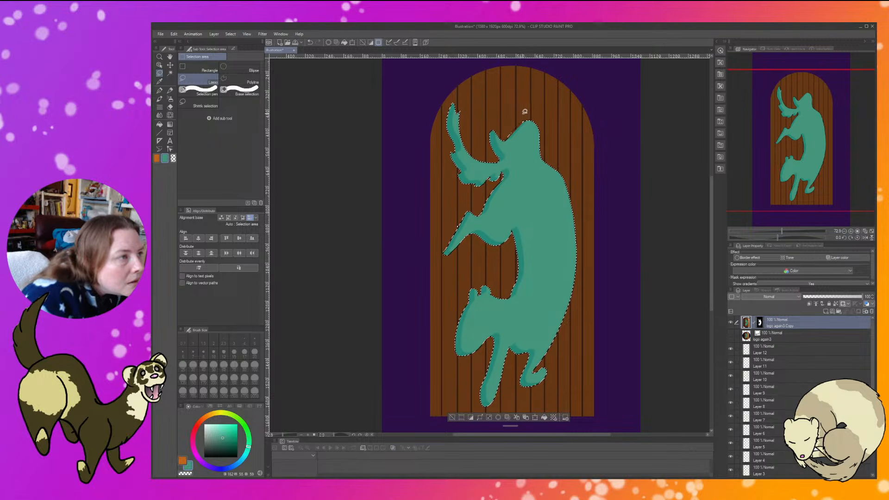
mouse_move(517, 115)
left_mouse_down()
mouse_move(527, 138)
mouse_move(502, 135)
mouse_move(514, 128)
mouse_move(504, 138)
mouse_move(510, 120)
left_mouse_up()
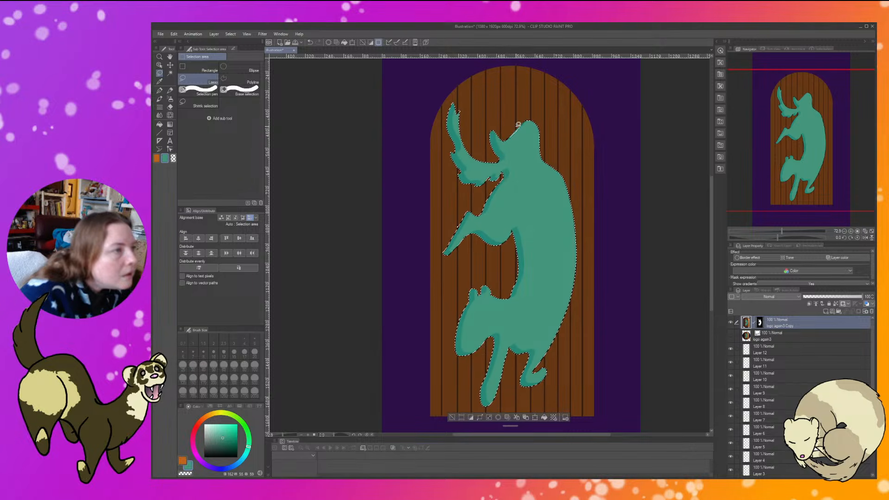
scroll(518, 124, "up", 6)
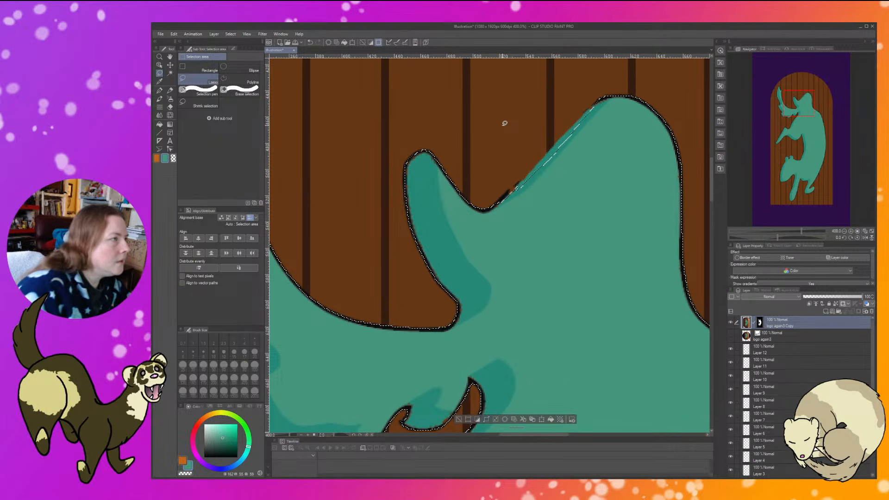
key("alt")
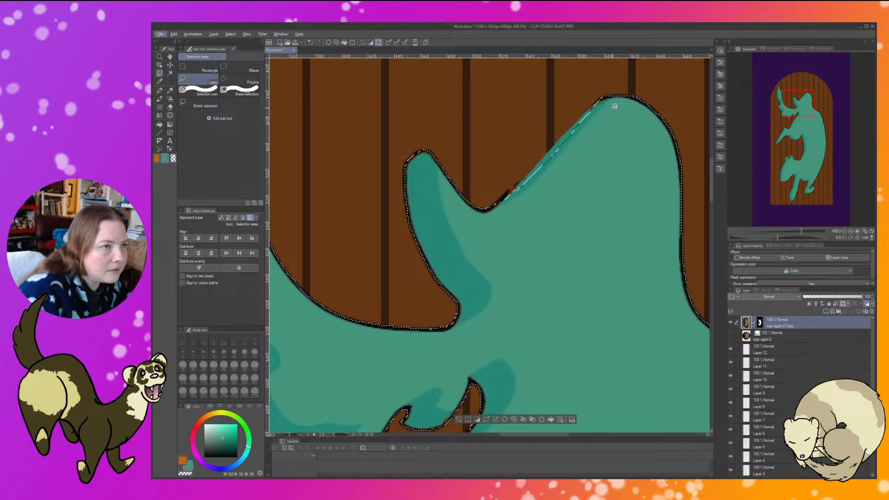
key("alt")
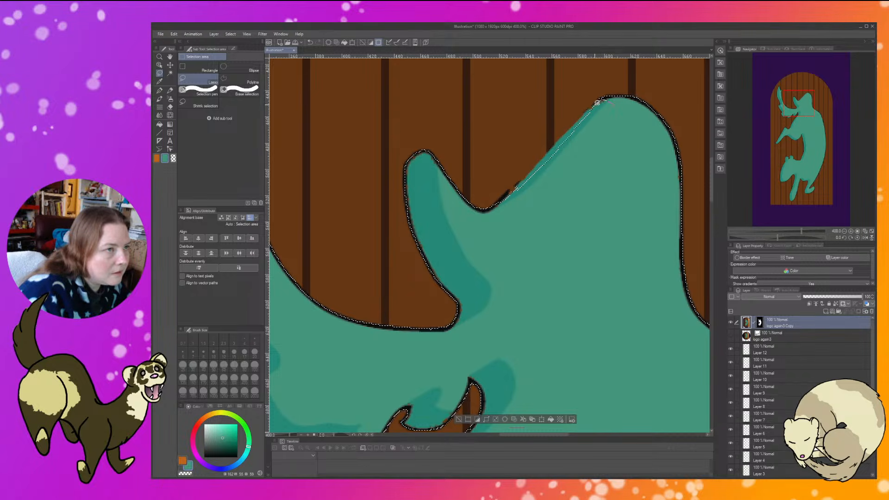
left_click_drag(579, 117, 493, 211)
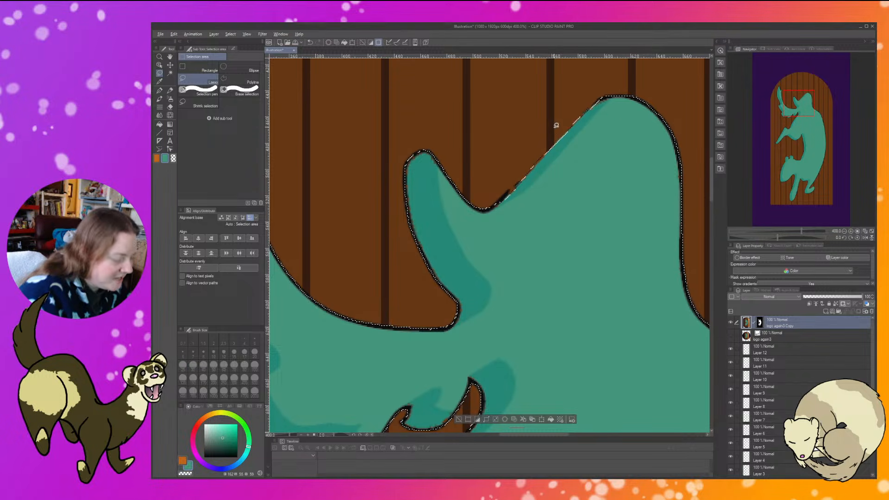
mouse_move(561, 114)
left_mouse_down()
mouse_move(564, 128)
mouse_move(528, 173)
left_mouse_up()
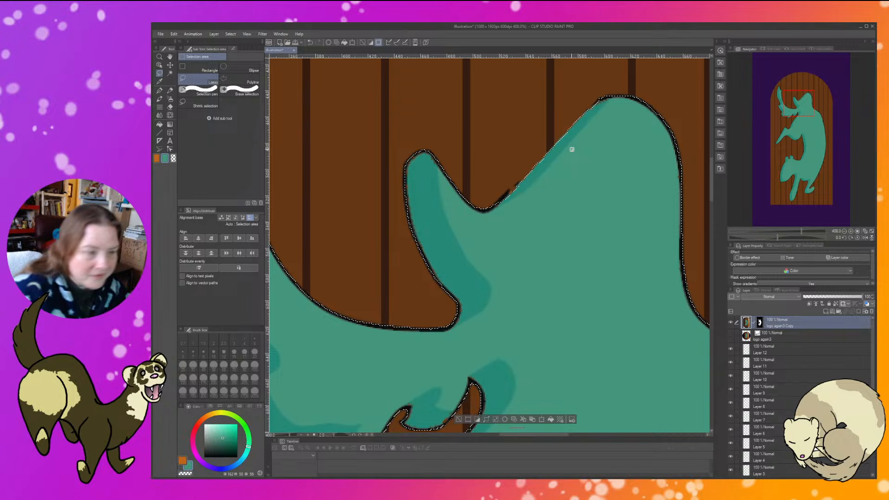
Remove the stray sliver of selection on the plank line beside the ferret's outstretched leg with the Lasso.
scroll(552, 296, "down", 6)
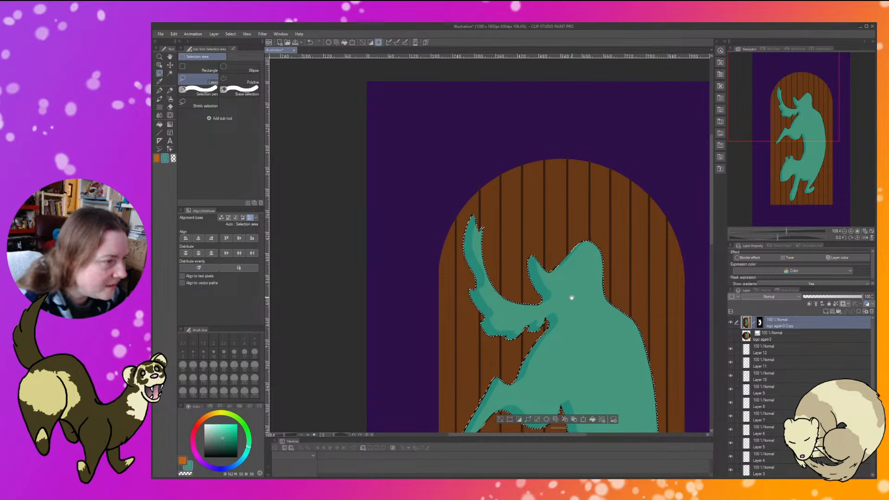
left_click_drag(578, 290, 569, 173)
left_click_drag(584, 348, 600, 182)
scroll(599, 182, "up", 5)
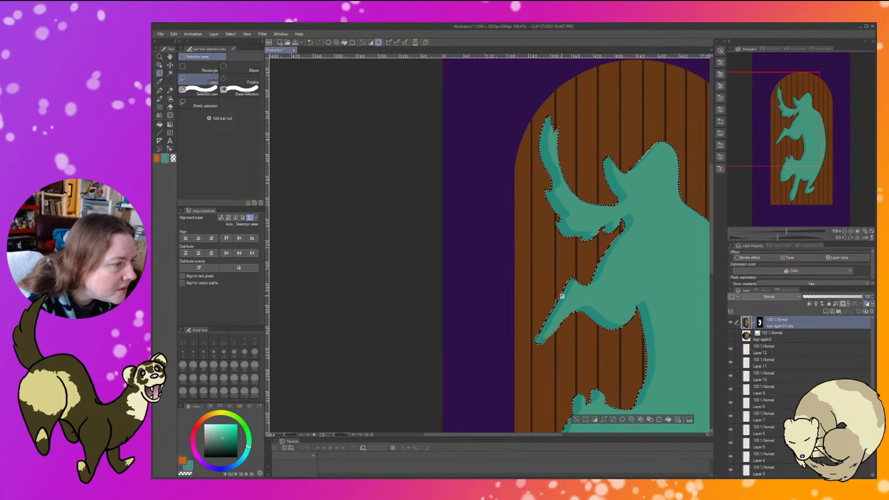
scroll(559, 297, "up", 5)
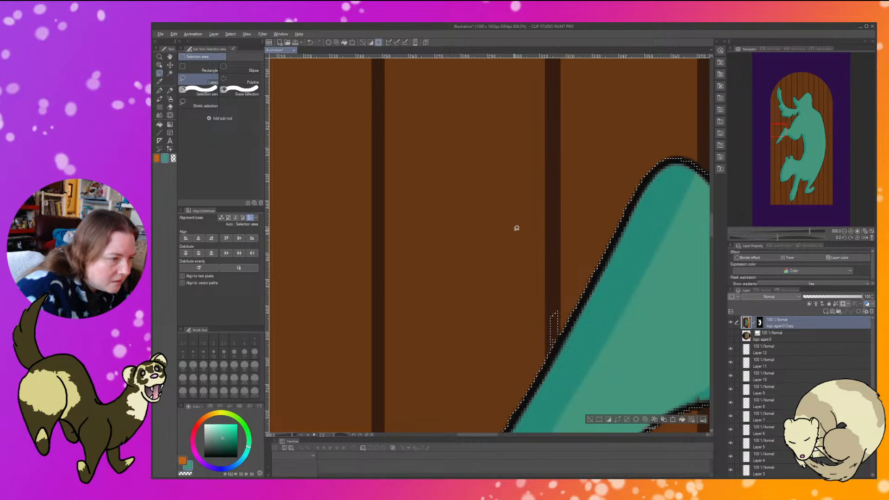
mouse_move(527, 325)
left_mouse_down()
mouse_move(558, 297)
mouse_move(564, 319)
mouse_move(554, 339)
mouse_move(551, 328)
mouse_move(520, 348)
mouse_move(519, 315)
left_mouse_up()
scroll(518, 315, "down", 2)
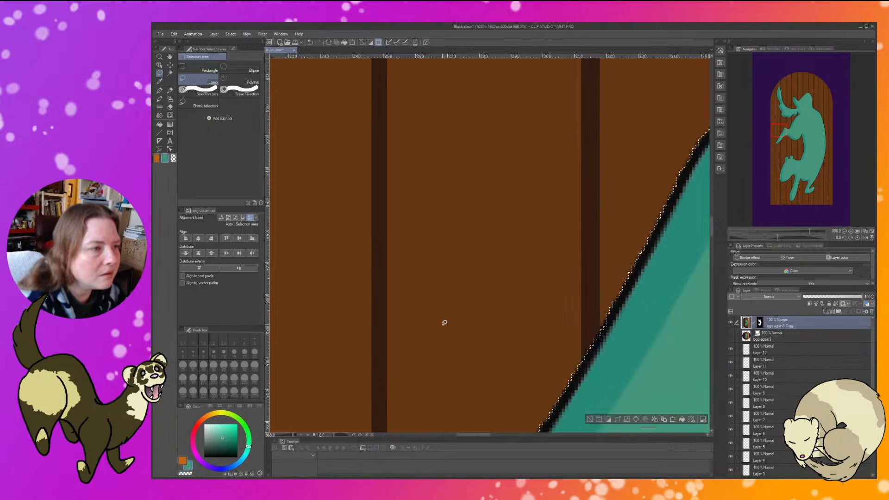
Fill the ferret selection with the sampled flat teal on a new layer and clear the selection.
scroll(614, 241, "down", 7)
left_click_drag(605, 233, 369, 260)
scroll(520, 243, "down", 7)
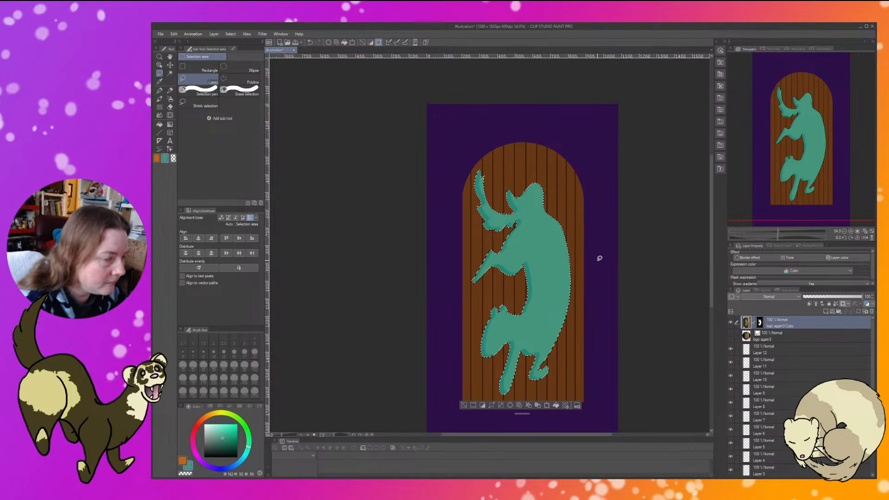
left_click(826, 311)
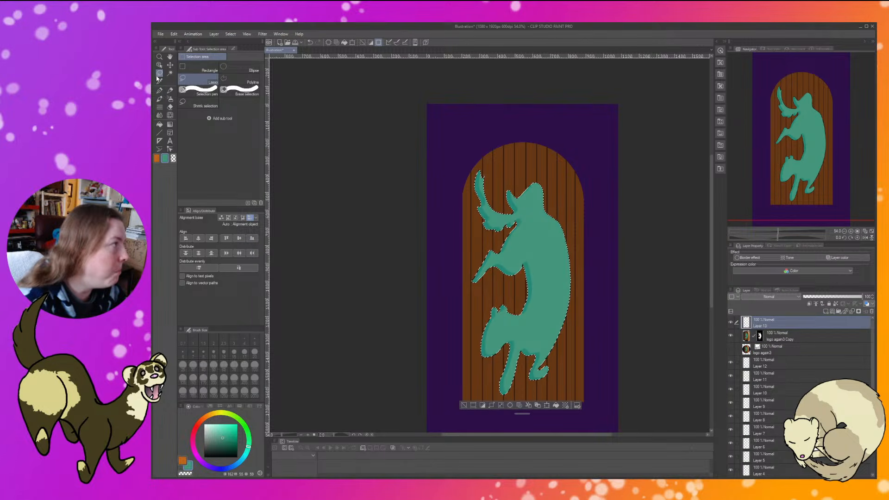
left_click(159, 124)
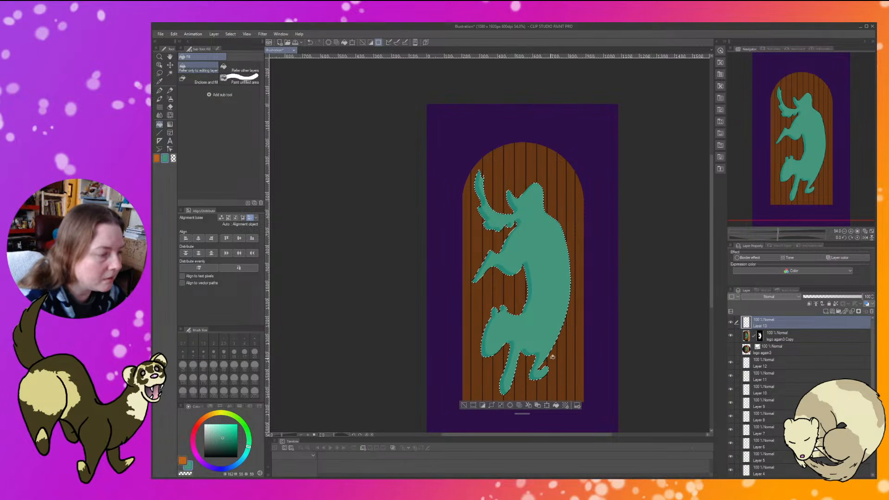
left_click(556, 405)
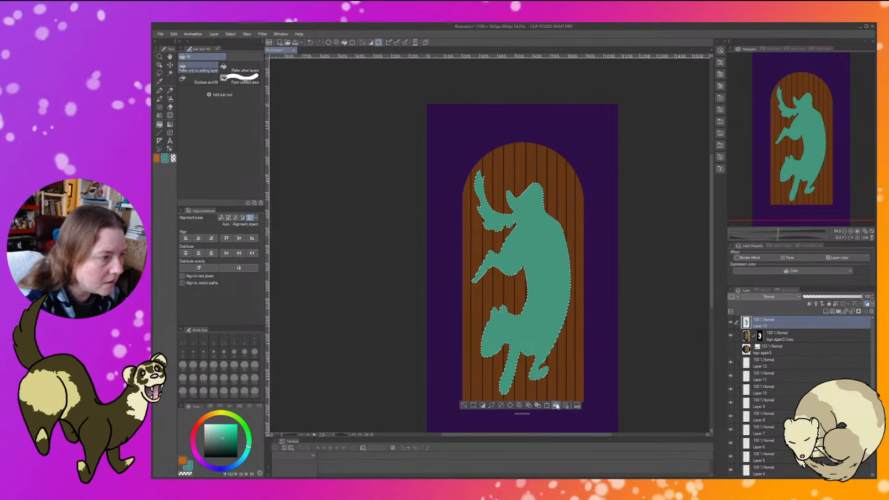
left_click(159, 90)
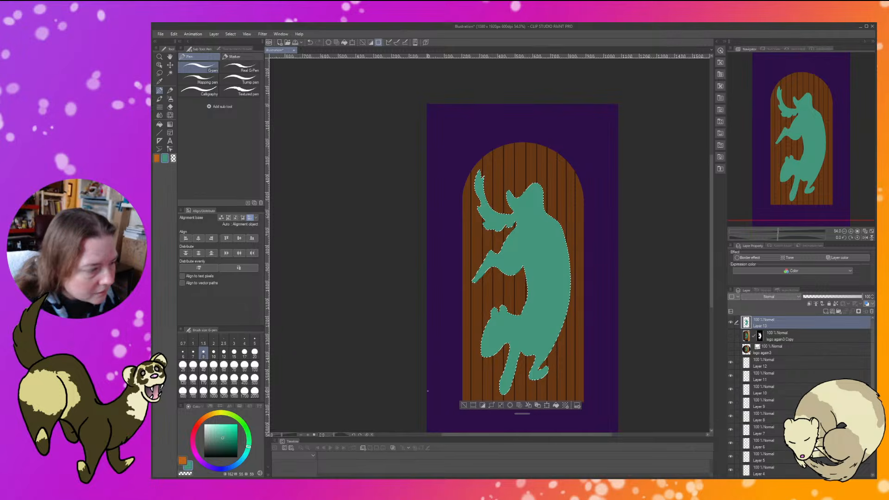
left_click(463, 405)
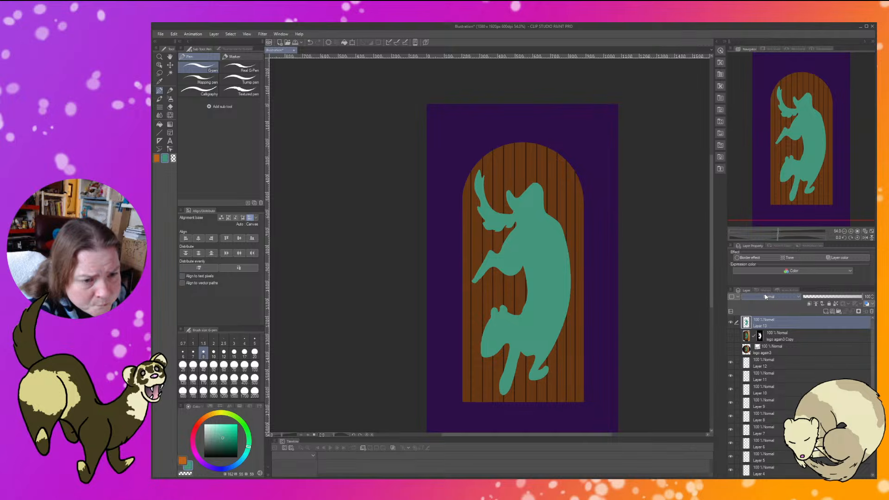
Give the ferret layer an edge border colored with the dark brown sampled from the door's plank lines.
left_click(739, 258)
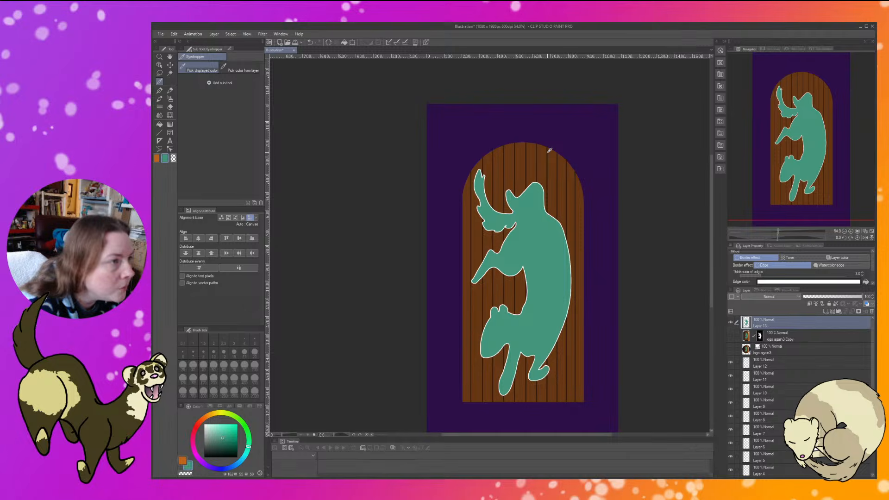
left_click(548, 151, "alt")
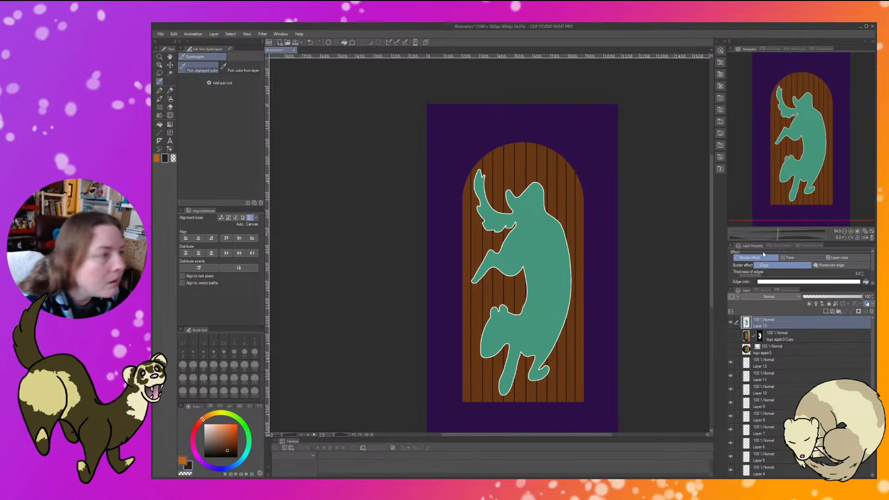
left_click(776, 282)
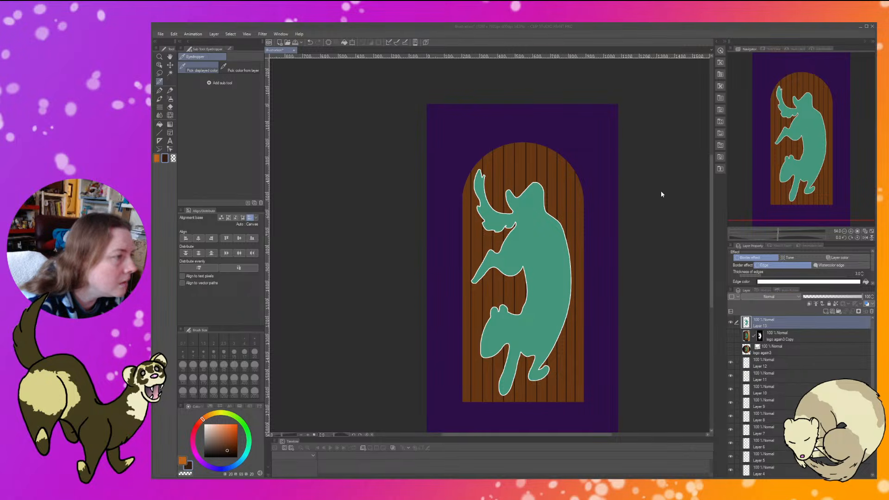
left_click(648, 203)
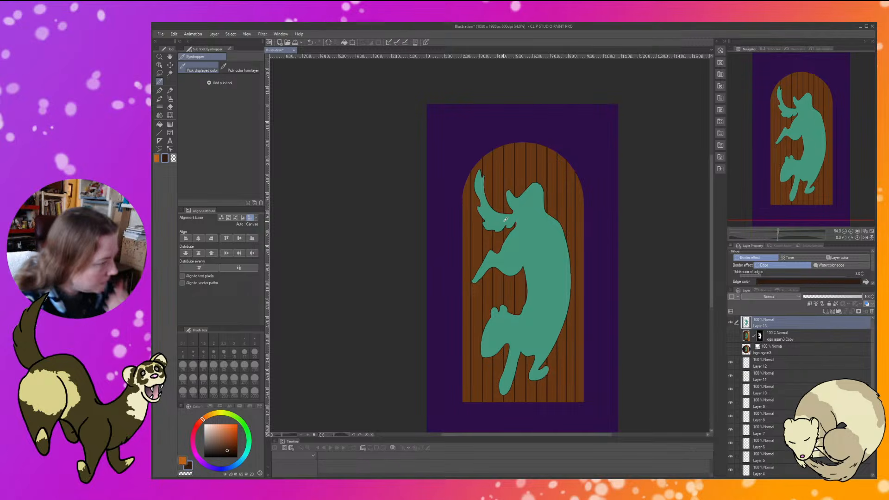
Sample the ferret's flat teal from its tail as the drawing color.
scroll(505, 220, "up", 12)
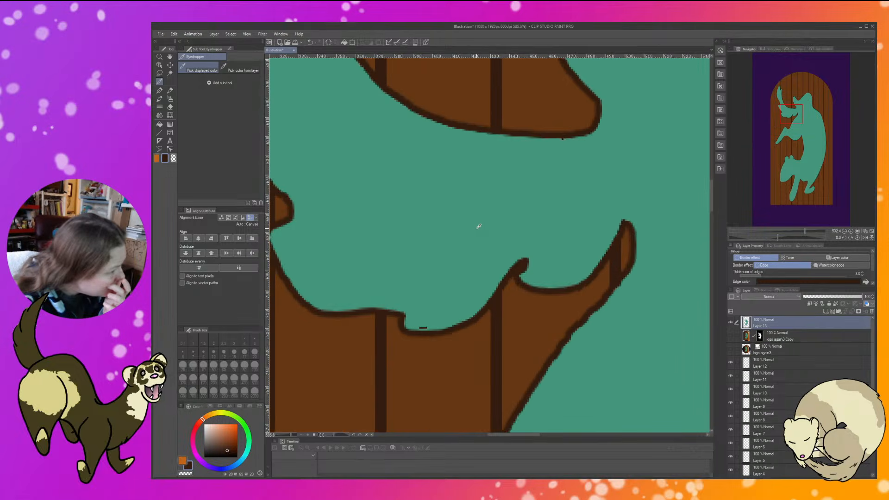
scroll(477, 229, "up", 1)
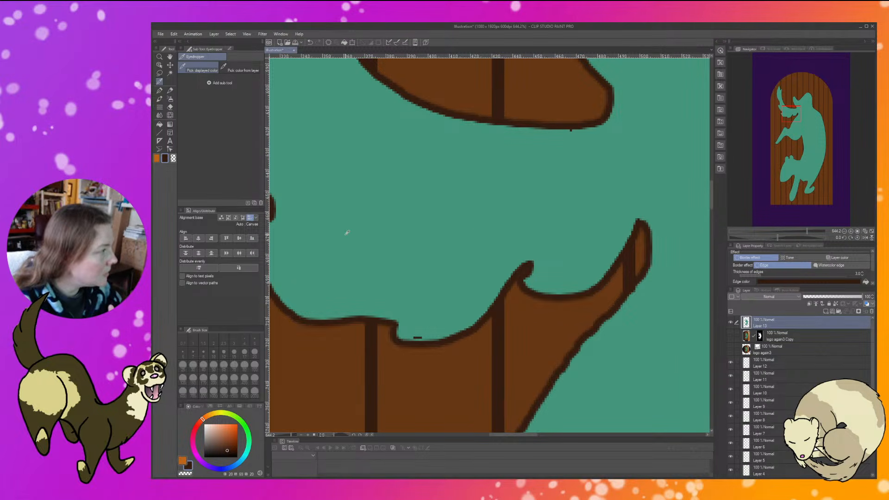
left_click(347, 232)
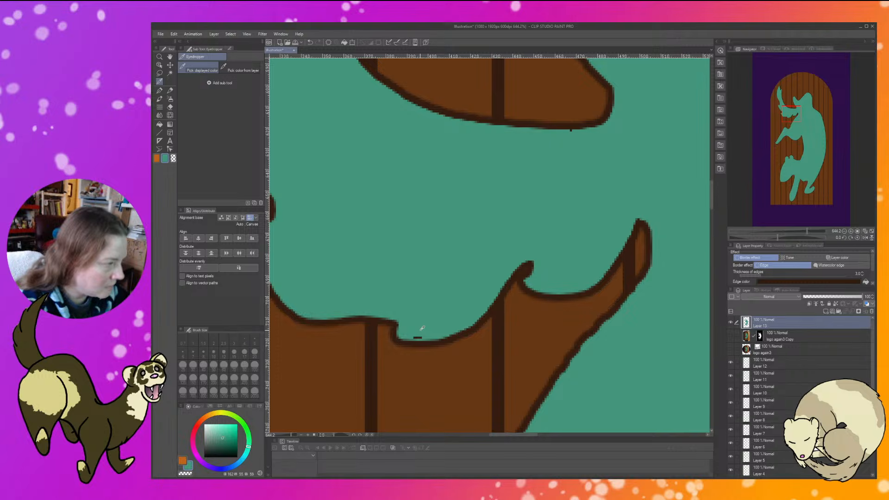
Try to paint over the dark speck on the tail's lower edge with a smaller Round watercolor brush, and undo it.
key("b")
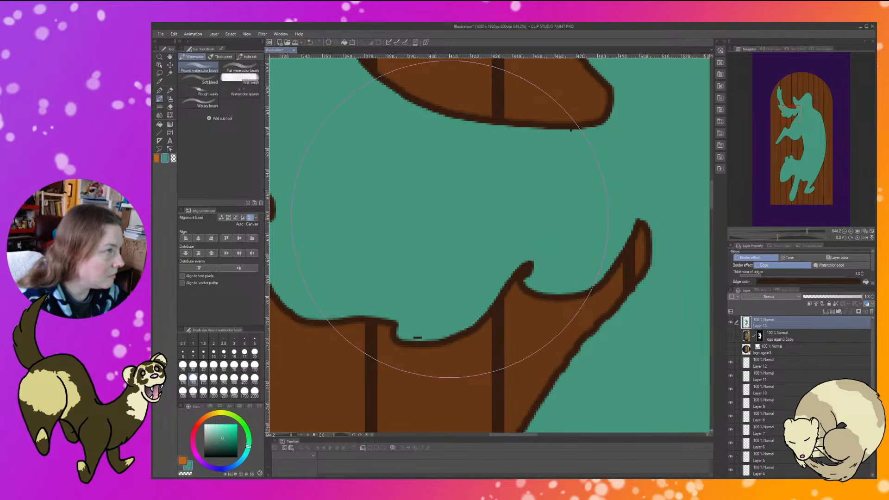
scroll(449, 218, "down", 1)
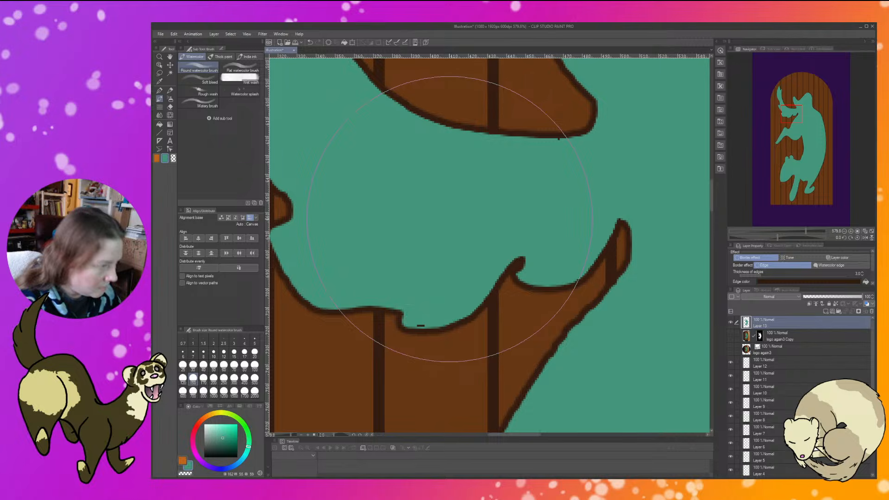
key("bracketleft")
key("bracketleft")
key("bracketleft")
key("bracketleft")
key("bracketleft")
key("bracketleft")
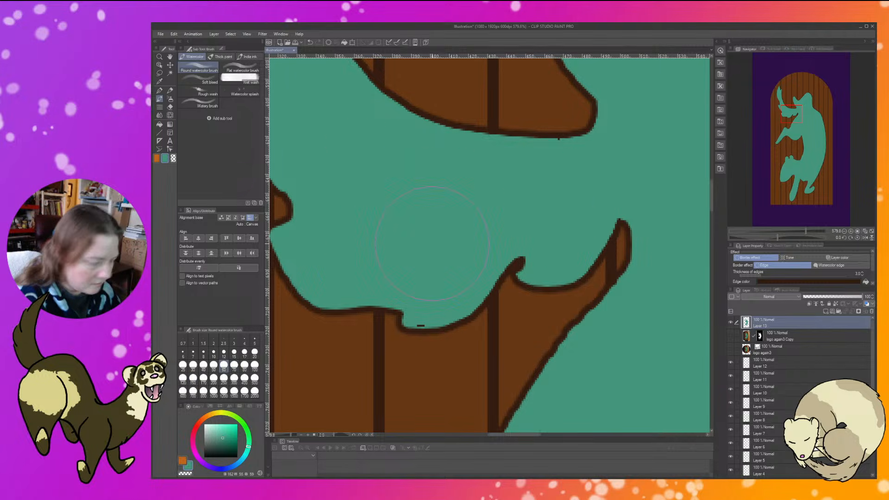
key("bracketleft")
key("bracketleft")
key("bracketleft")
key("bracketleft")
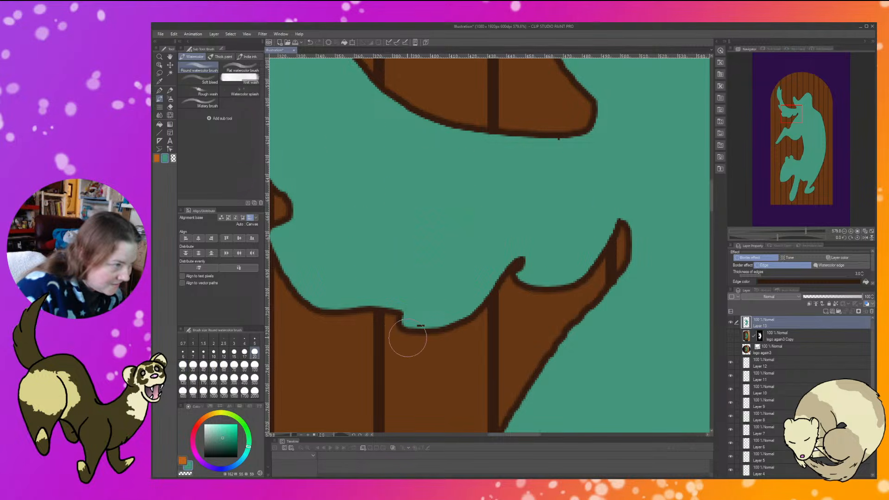
key("bracketleft")
key("bracketleft")
key("bracketleft")
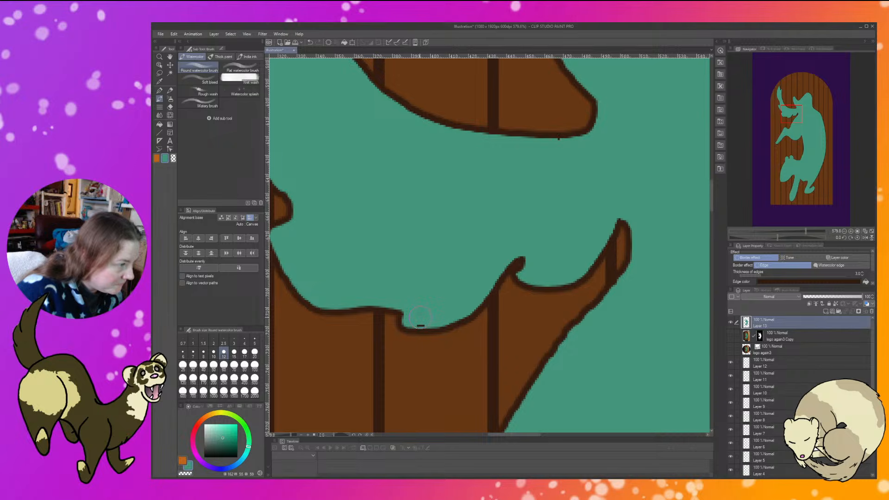
left_click_drag(419, 317, 420, 320)
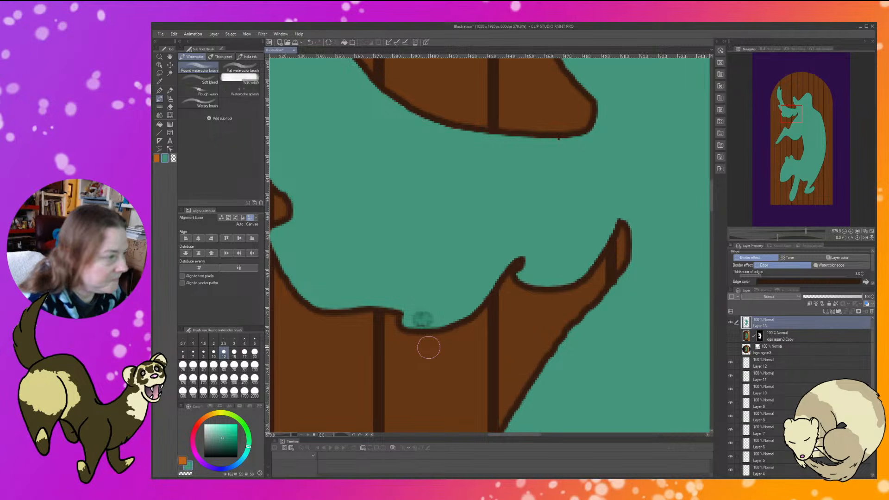
left_click(312, 42)
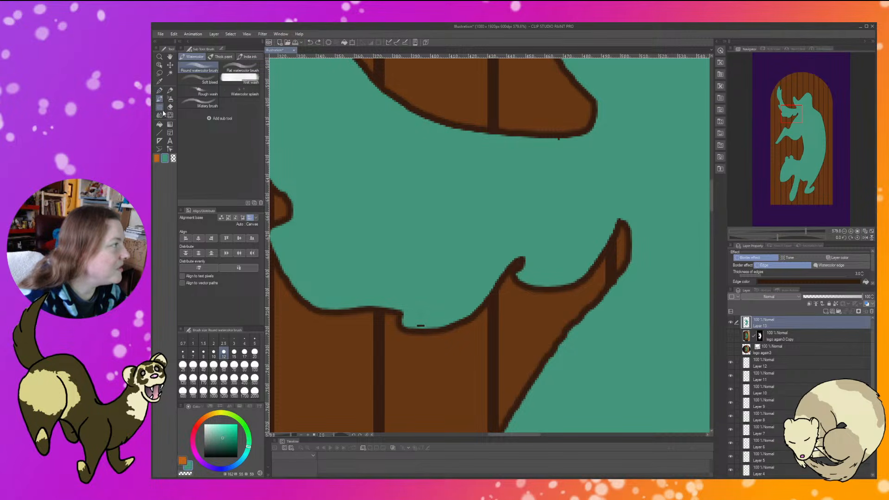
Lasso the dark speck on the tail's lower edge, fill it with teal and clear the selection.
left_click(159, 73)
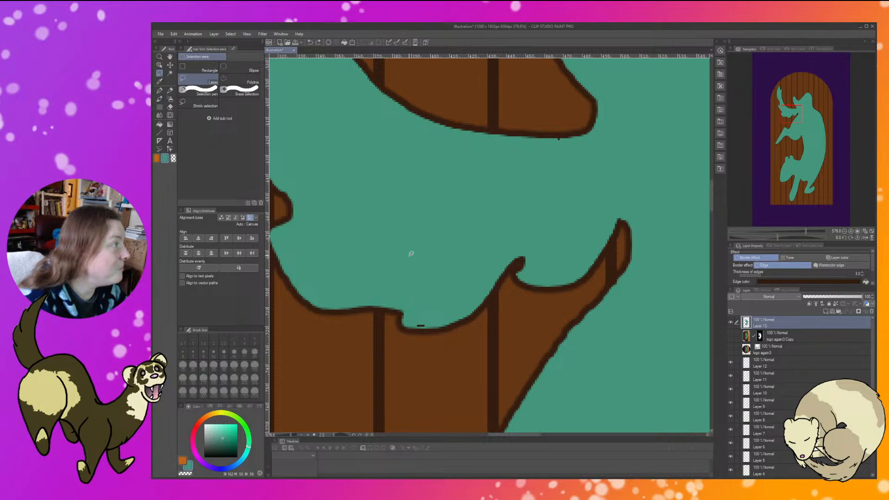
mouse_move(435, 306)
left_mouse_down()
mouse_move(412, 311)
mouse_move(413, 321)
mouse_move(426, 326)
mouse_move(433, 304)
left_mouse_up()
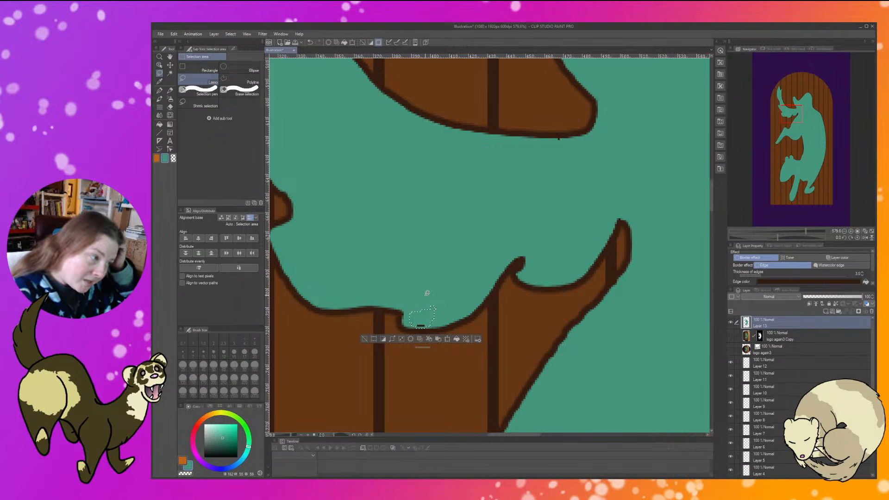
left_click(456, 339)
left_click(364, 339)
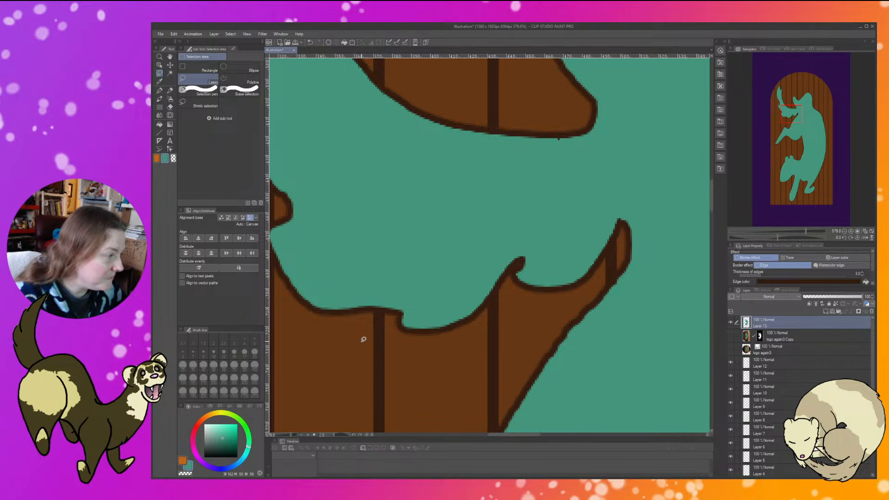
Fill the tiny dark speck along the tail's upper edge with teal using a Lasso selection, then clear the selection.
scroll(483, 363, "down", 5)
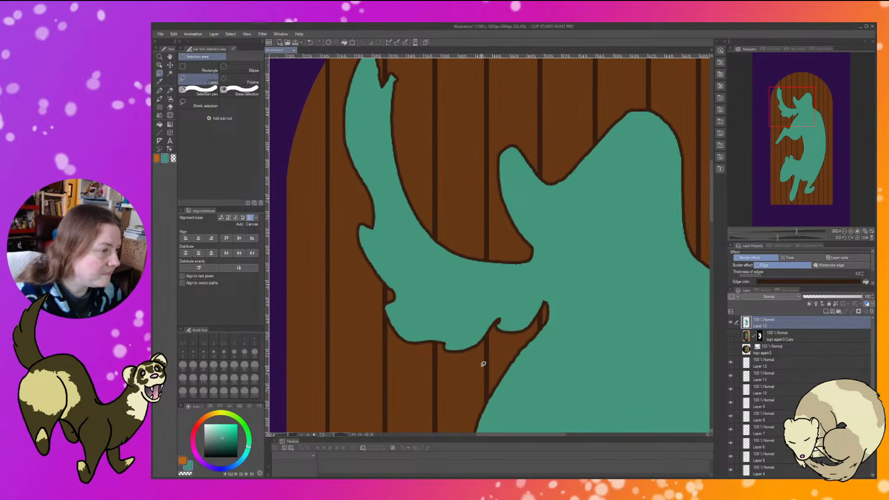
scroll(483, 364, "up", 6)
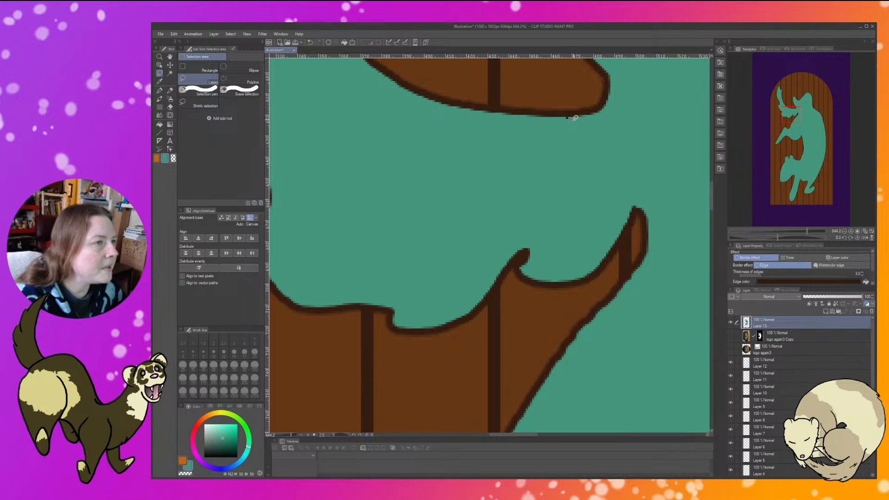
mouse_move(575, 118)
left_mouse_down()
mouse_move(567, 115)
mouse_move(574, 117)
left_mouse_up()
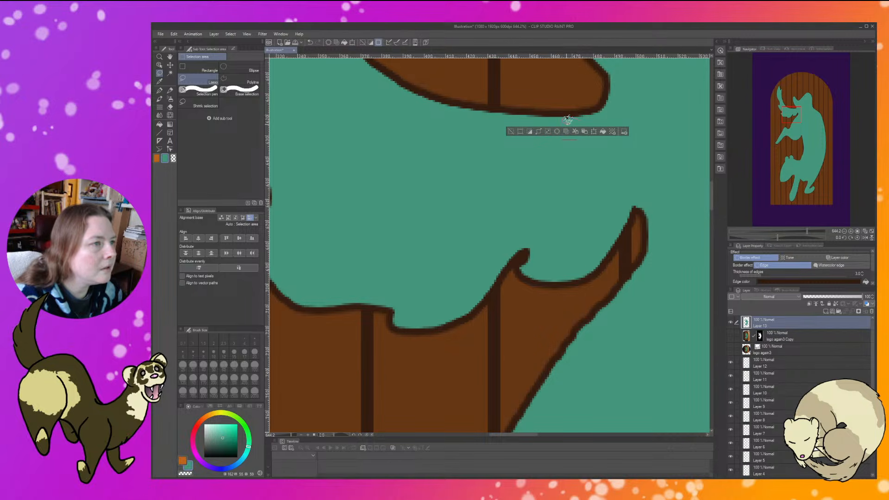
left_click_drag(568, 119, 574, 120)
left_click(604, 136)
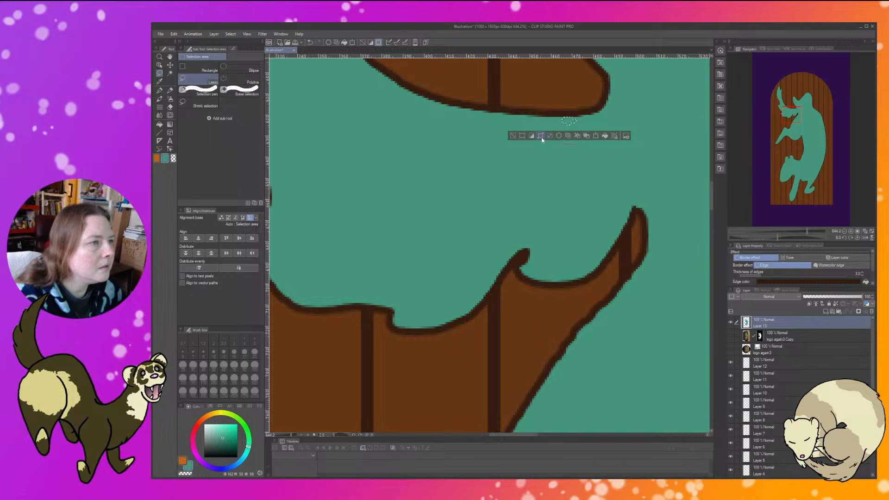
left_click(513, 135)
Move the ferret layer beneath the two hidden logo layers and create a new layer folder above it.
scroll(580, 232, "down", 10)
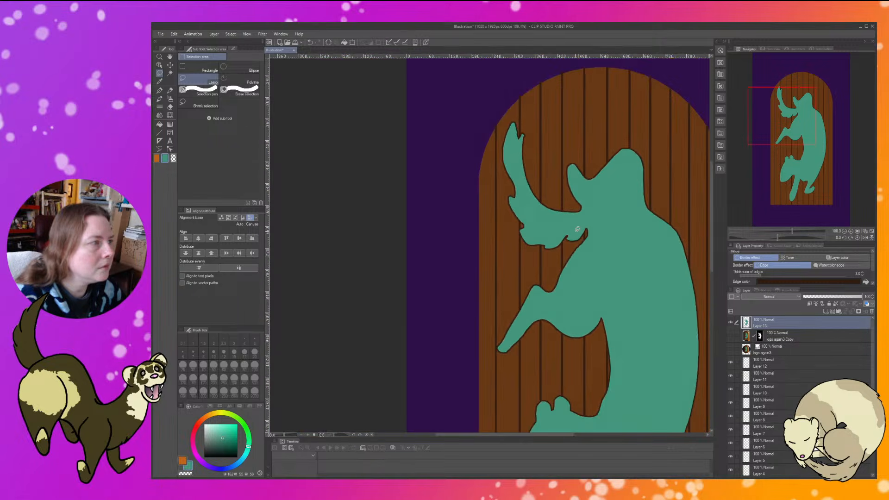
scroll(577, 229, "down", 2)
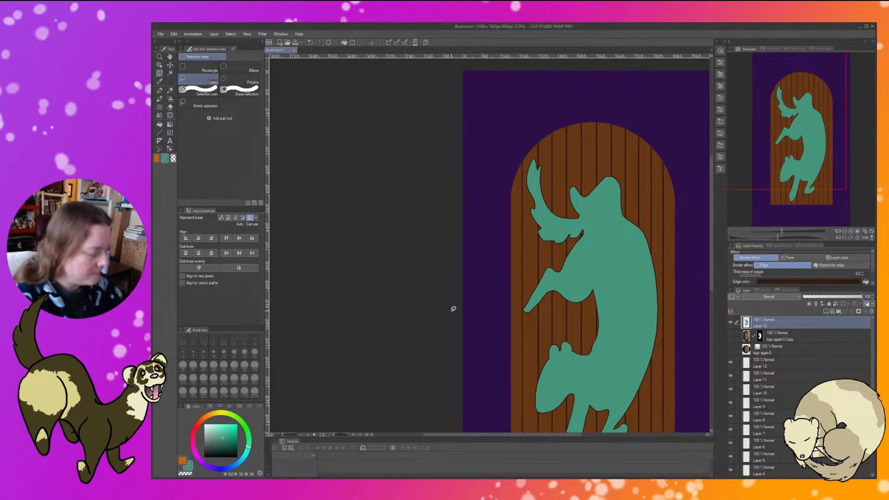
left_click_drag(479, 303, 449, 217)
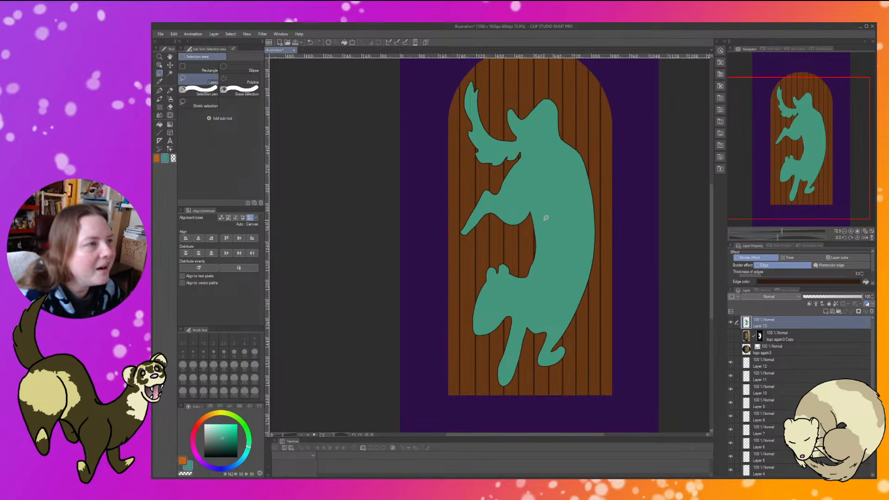
scroll(525, 221, "up", 1)
scroll(552, 216, "down", 2)
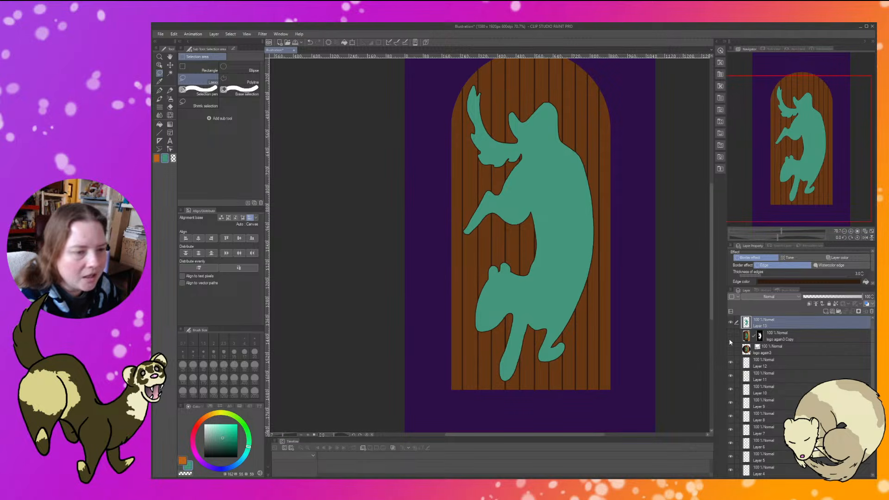
left_click_drag(746, 323, 787, 353)
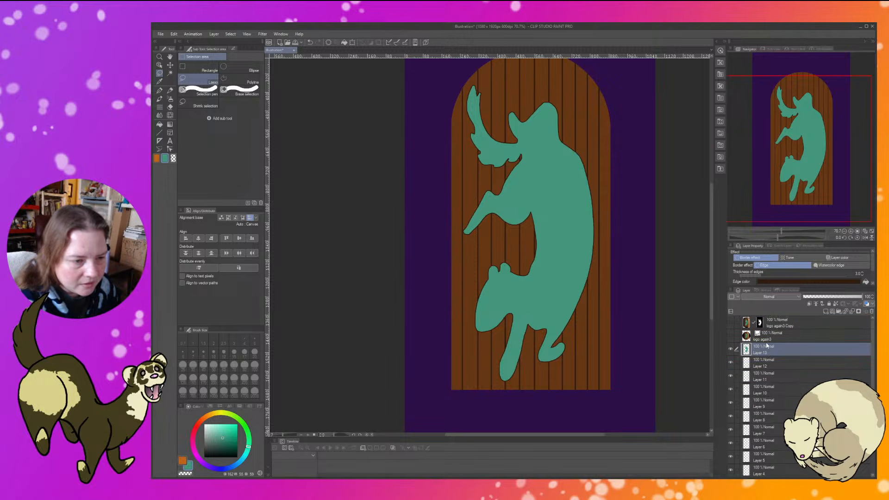
left_click(835, 311)
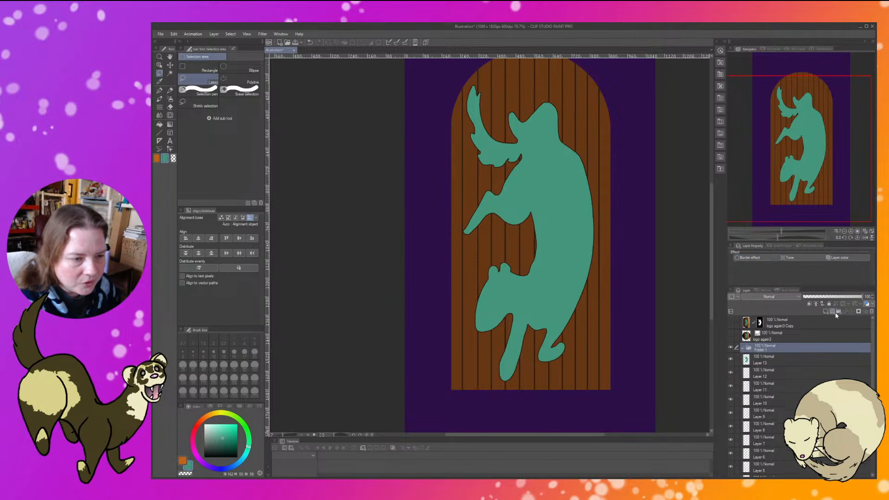
Move Layer 13 down through Layer 1 into the new folder, leaving the Paper layer outside.
left_click(783, 359)
scroll(790, 368, "down", 3)
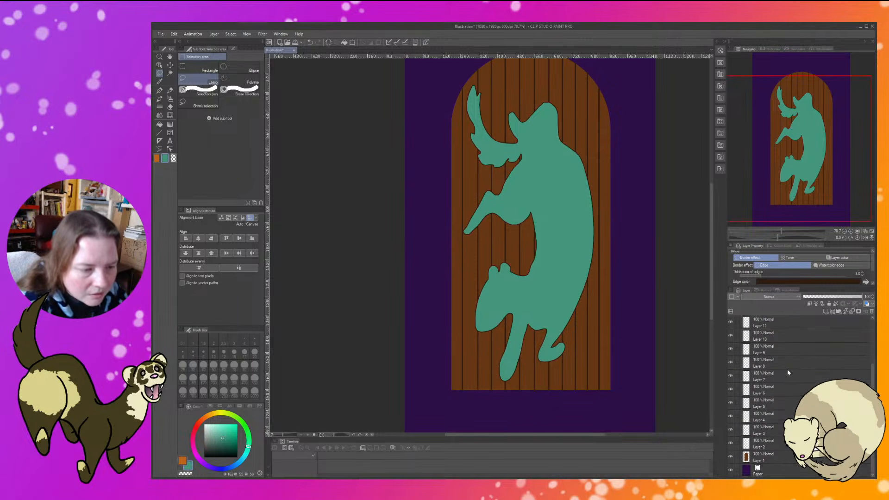
left_click(772, 457, "shift")
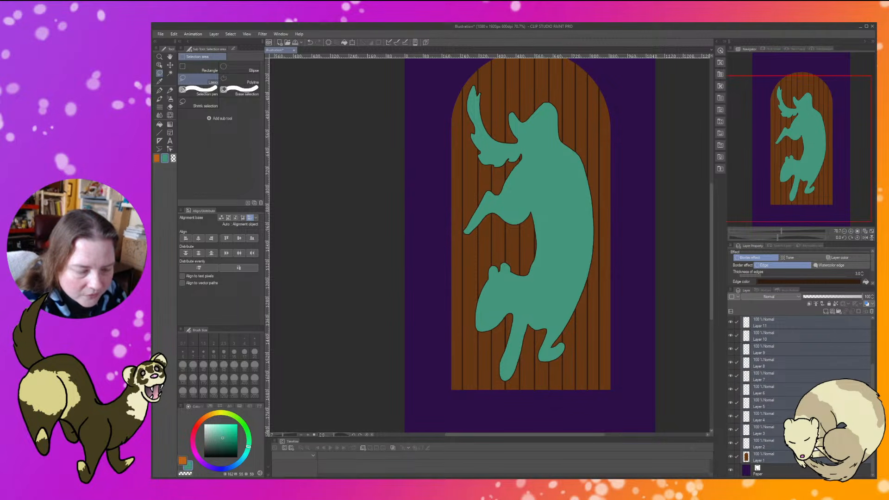
scroll(790, 394, "up", 3)
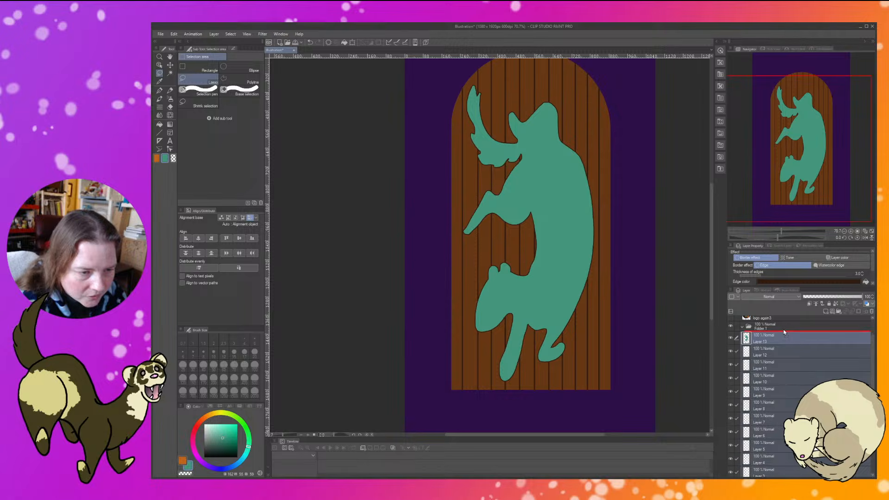
left_click_drag(784, 332, 782, 334)
left_click(809, 344)
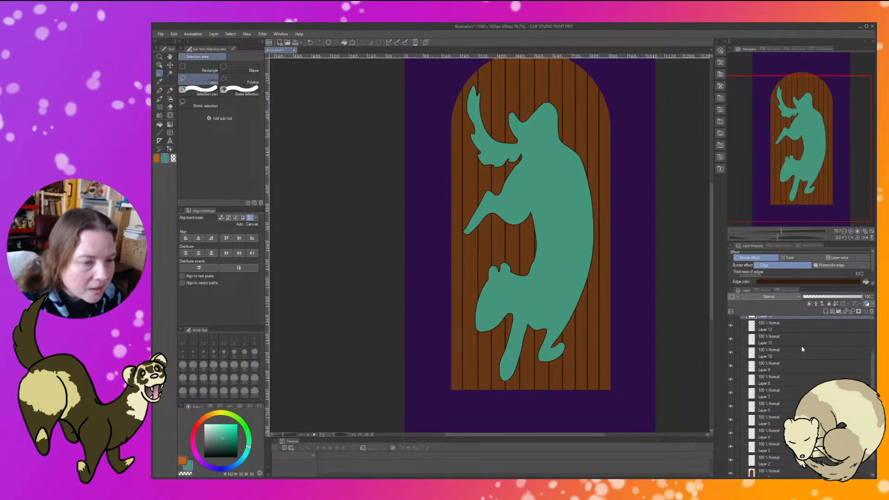
Add a new layer above the ferret layer and sample the dark shadow color beside the door in the re-shown logo again3 layer.
scroll(800, 346, "up", 2)
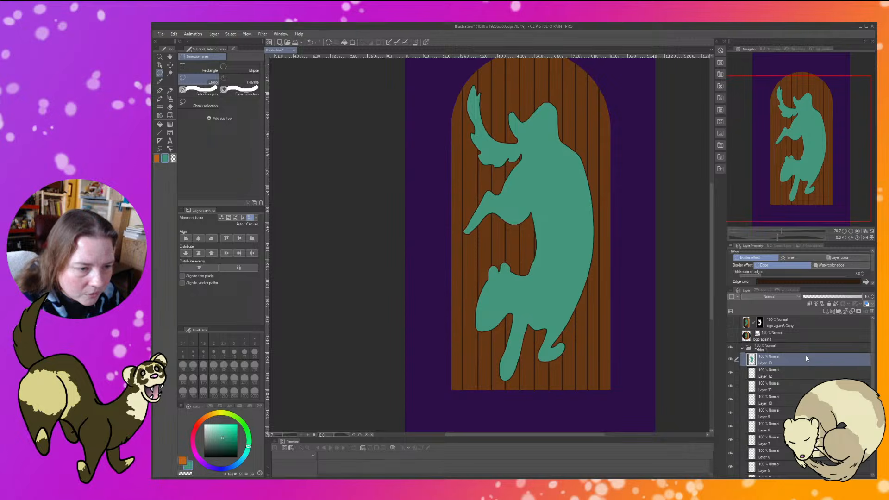
left_click(826, 313)
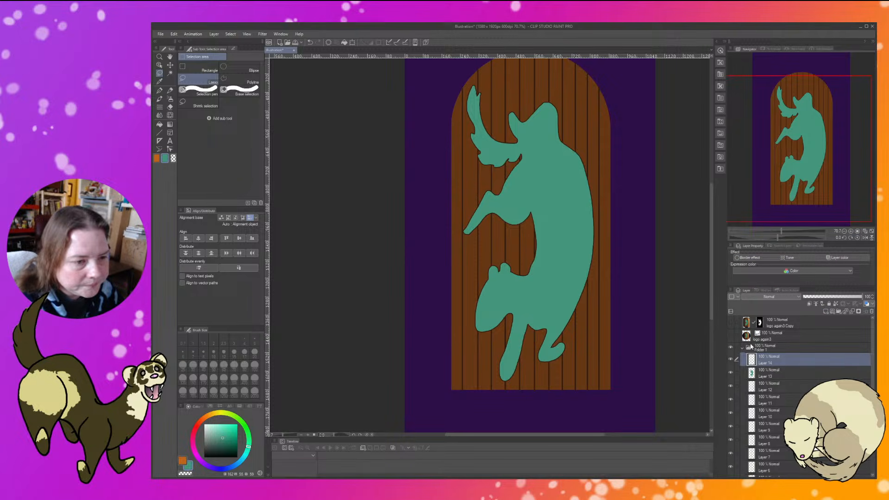
left_click(730, 336)
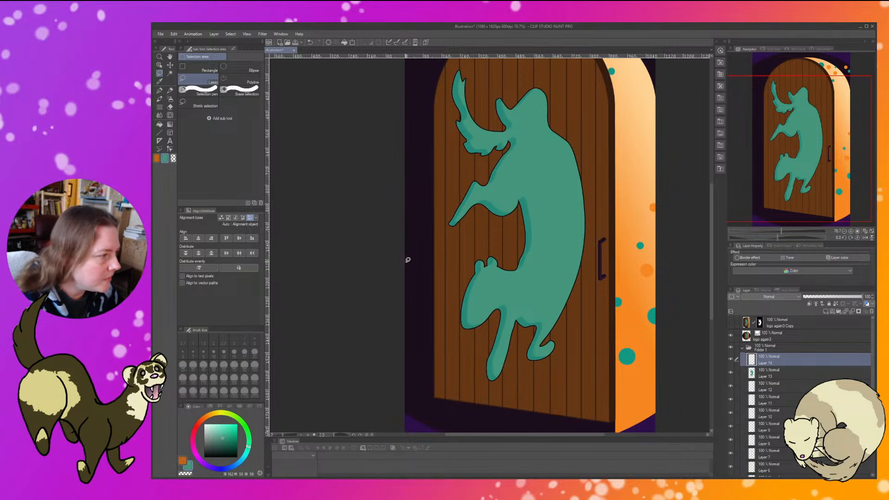
key("i")
left_click(423, 252)
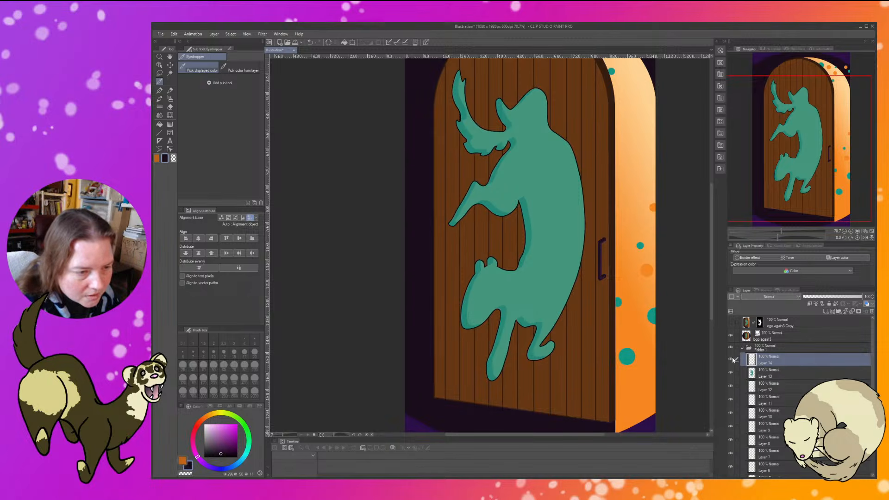
Recolor the Paper layer to the near-black purple of the background in the logo again3 artwork.
left_click(732, 336)
scroll(800, 357, "down", 3)
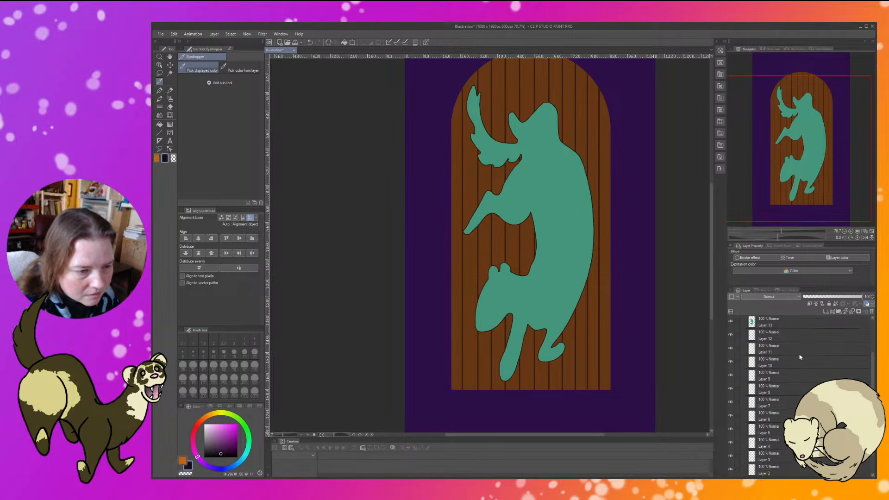
scroll(798, 358, "down", 2)
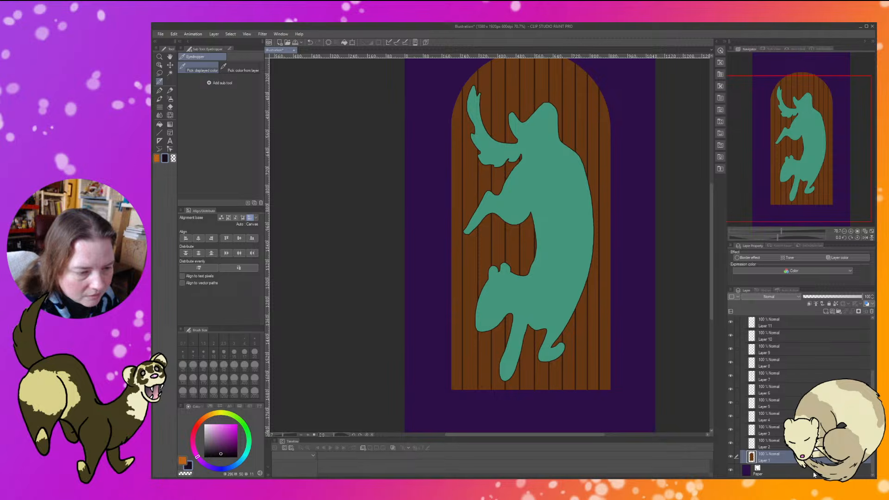
left_click(749, 475)
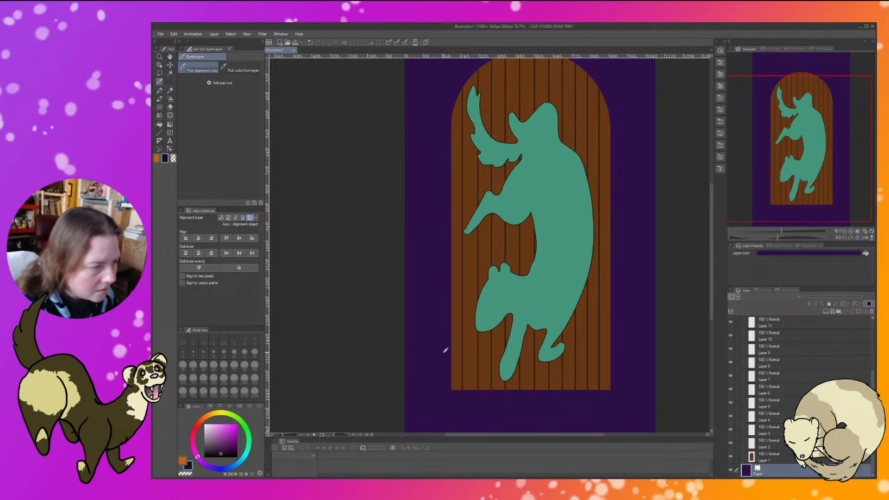
left_click(159, 124)
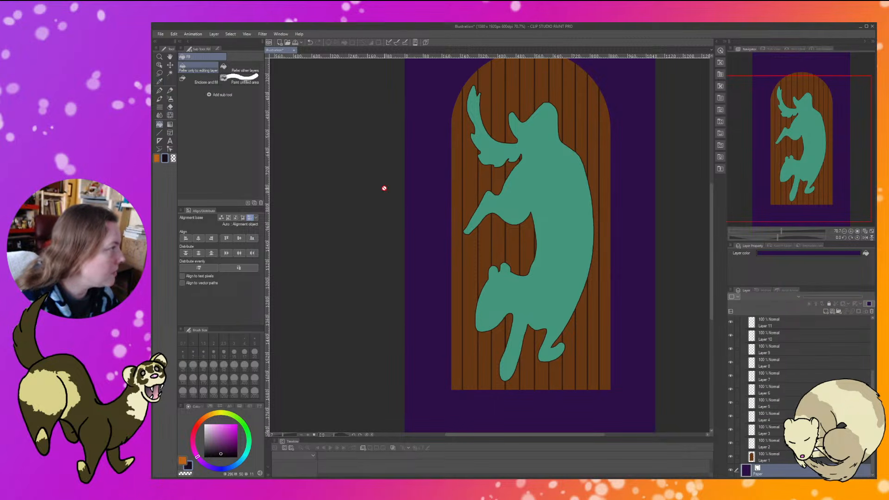
double_click(749, 473)
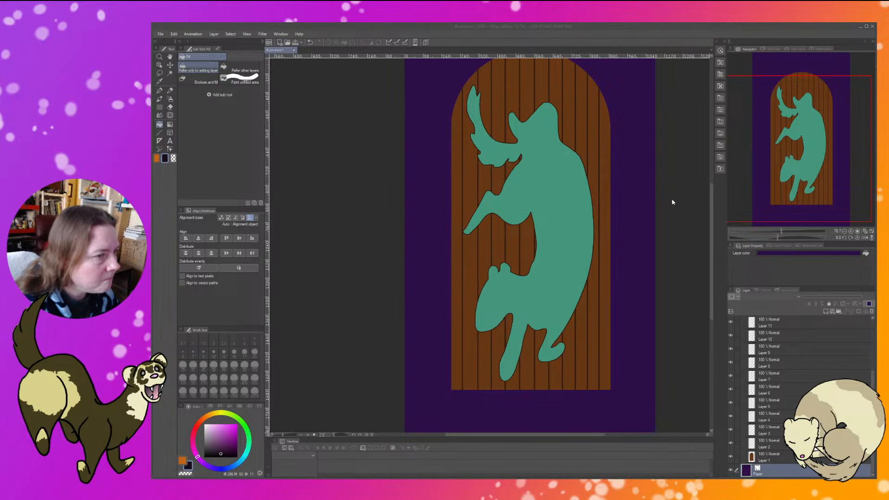
scroll(787, 370, "up", 5)
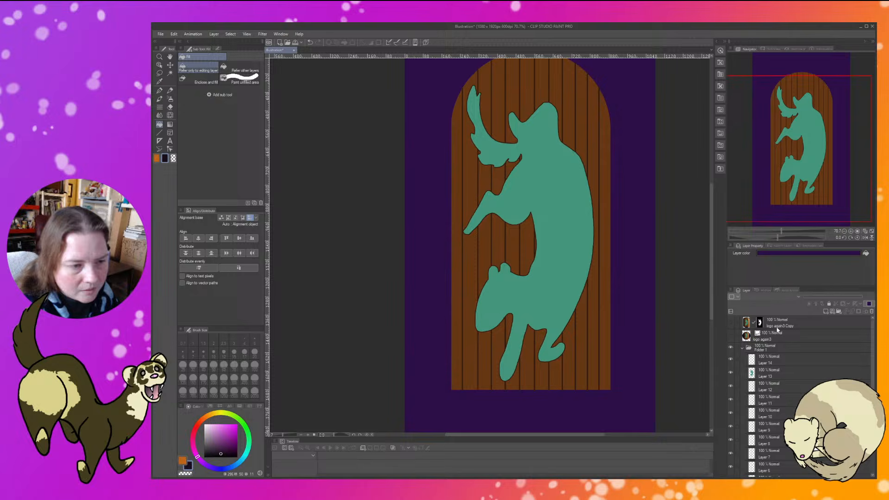
left_click(730, 325)
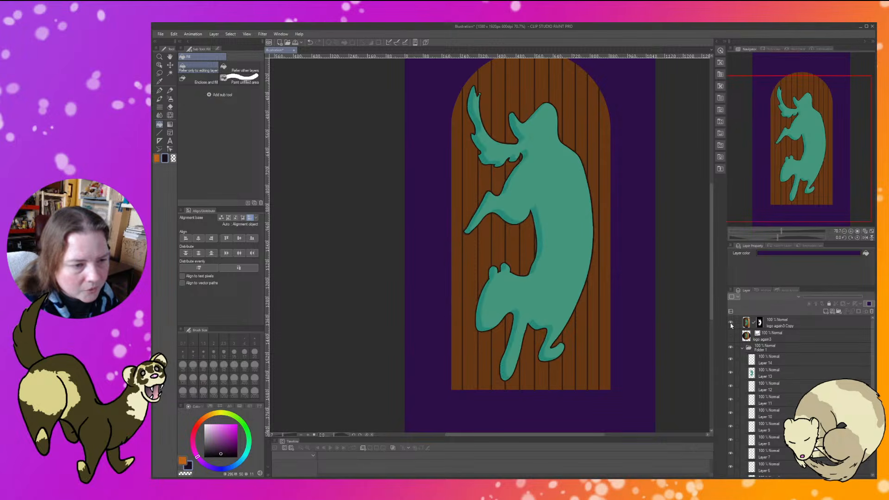
left_click(731, 336)
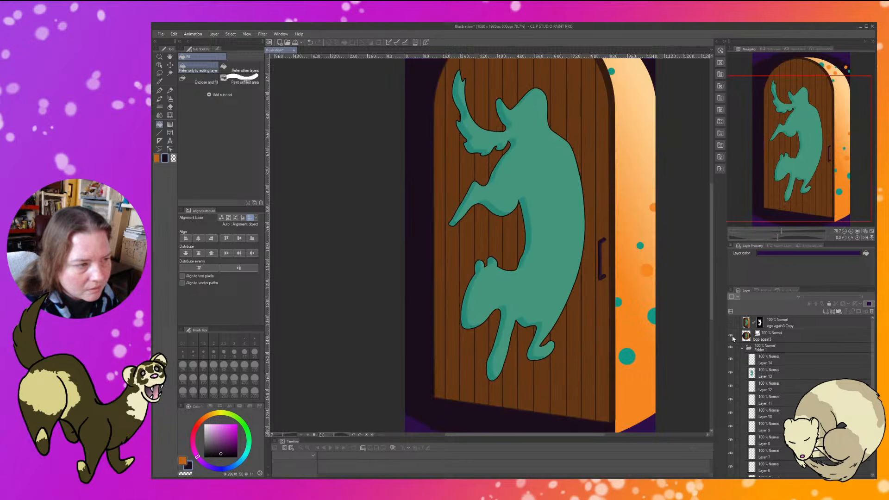
scroll(792, 338, "down", 2)
scroll(791, 338, "down", 2)
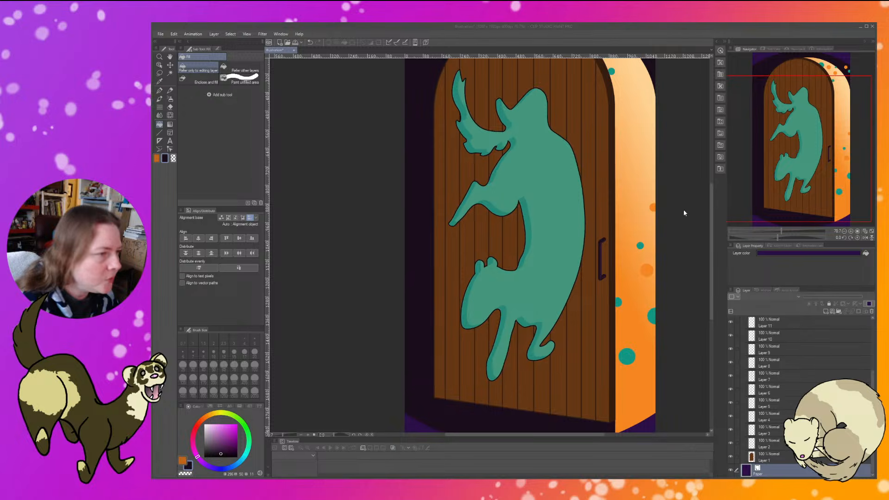
left_click(645, 206)
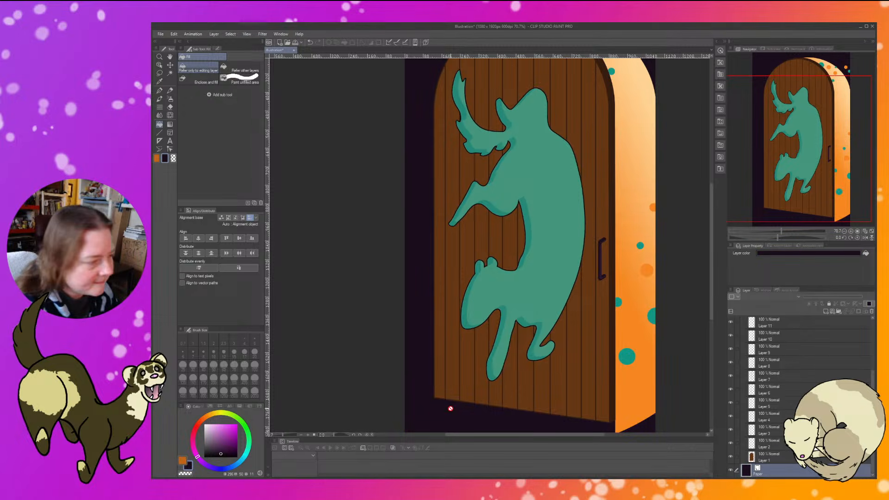
Compare the paper color with the logo artwork's background, and hide the logo again3 layer.
scroll(622, 334, "up", 4)
scroll(635, 320, "down", 5)
scroll(635, 320, "down", 3)
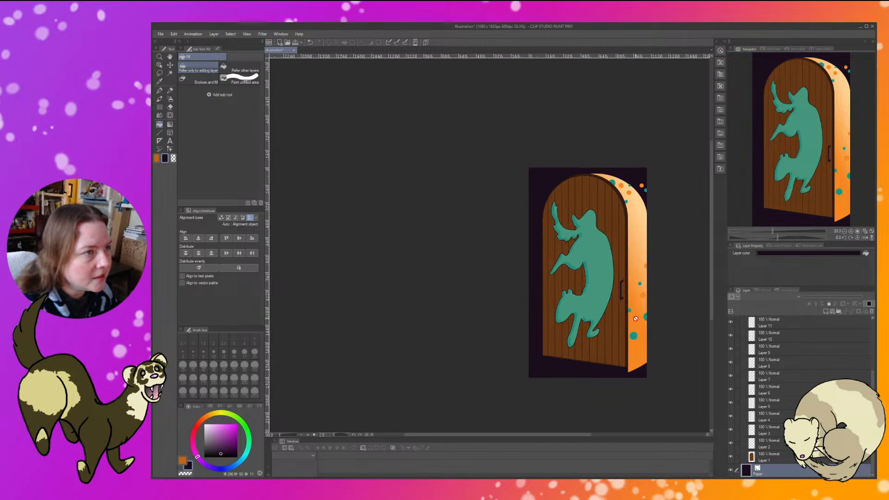
scroll(636, 320, "up", 3)
scroll(847, 361, "up", 3)
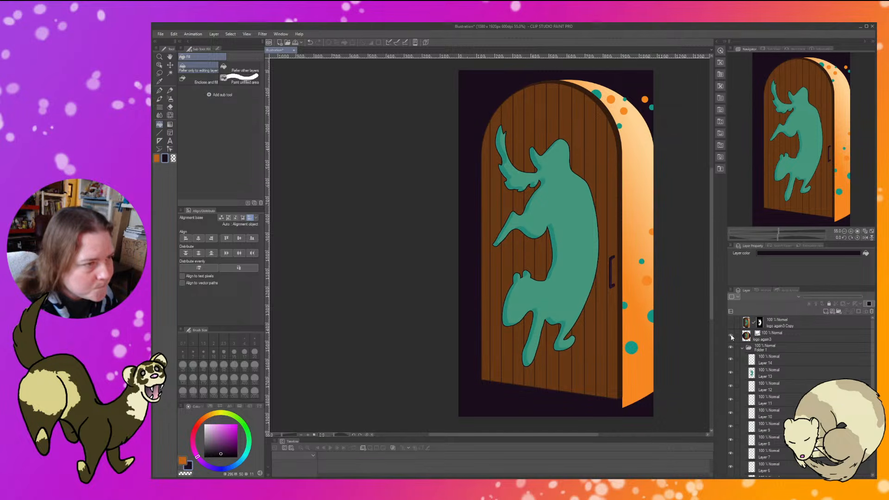
left_click(731, 336)
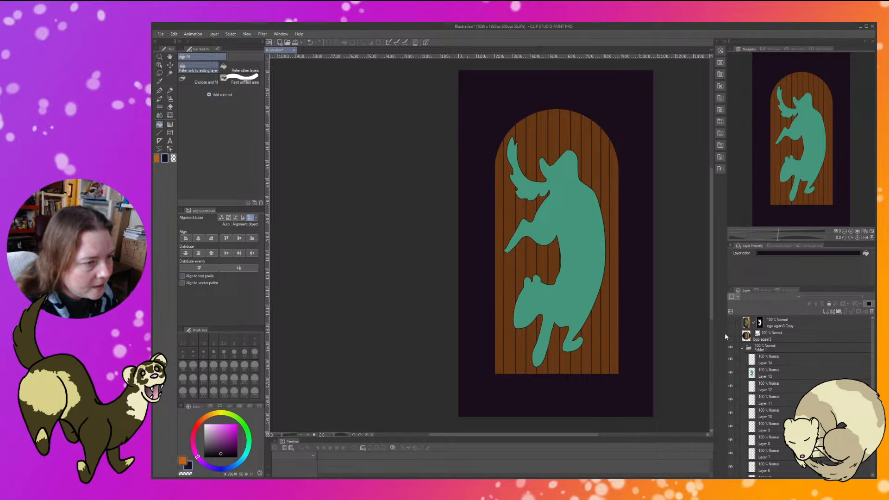
Set the edge thickness of the ferret's border effect on Layer 13 to 4, checking the outline against the logo again3 artwork.
left_click(801, 335)
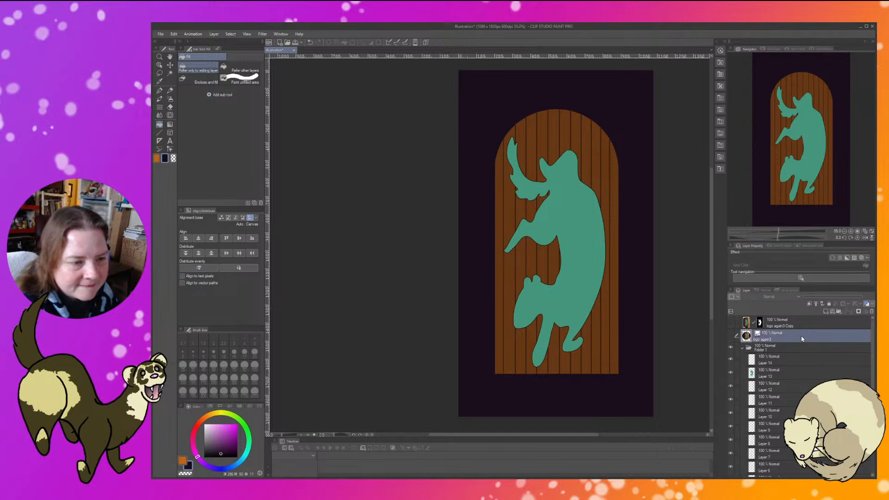
left_click(789, 375)
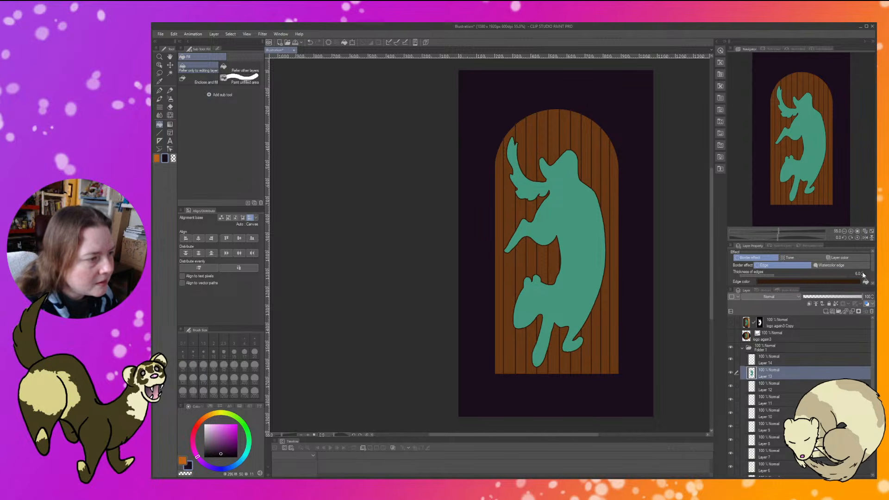
left_click(863, 274)
left_click(863, 277)
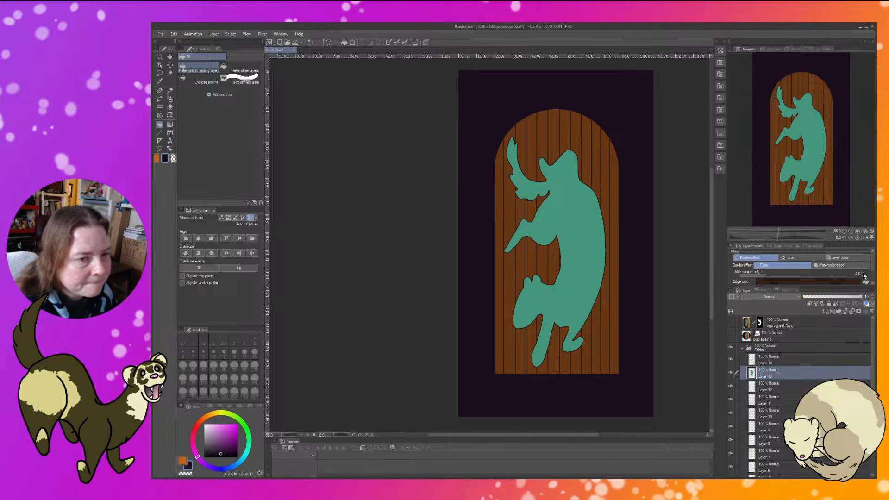
left_click(863, 274)
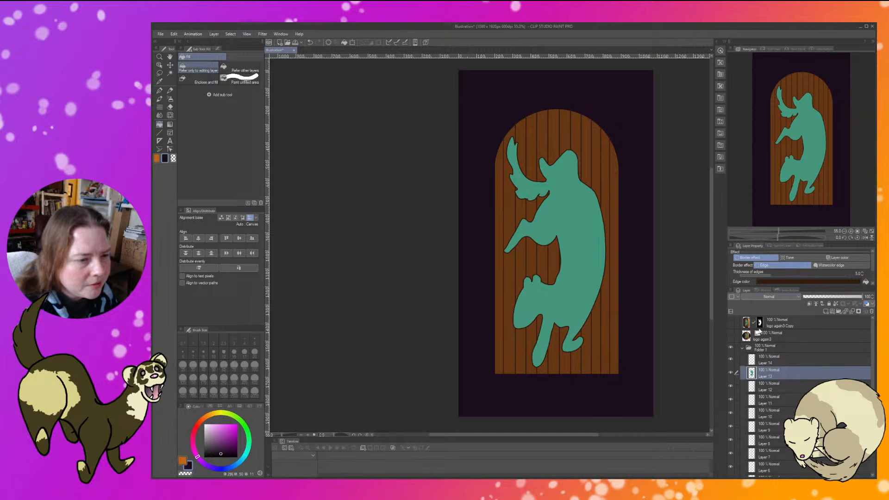
left_click(731, 335)
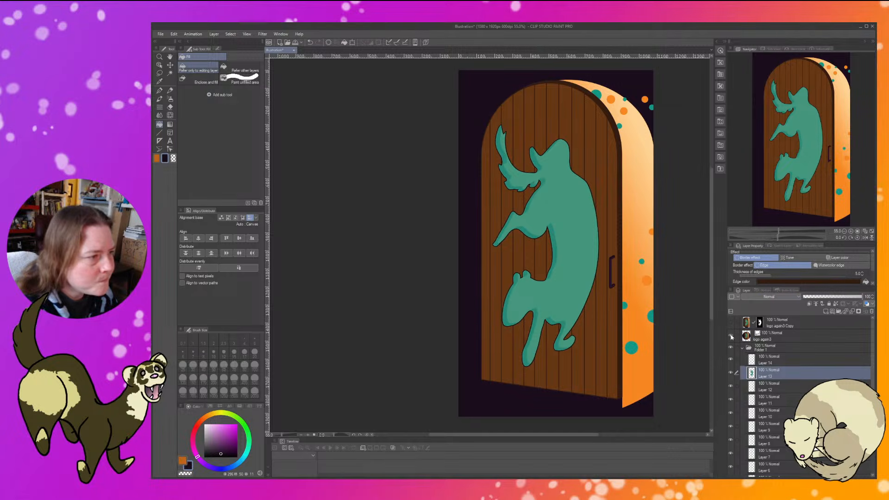
left_click(731, 335)
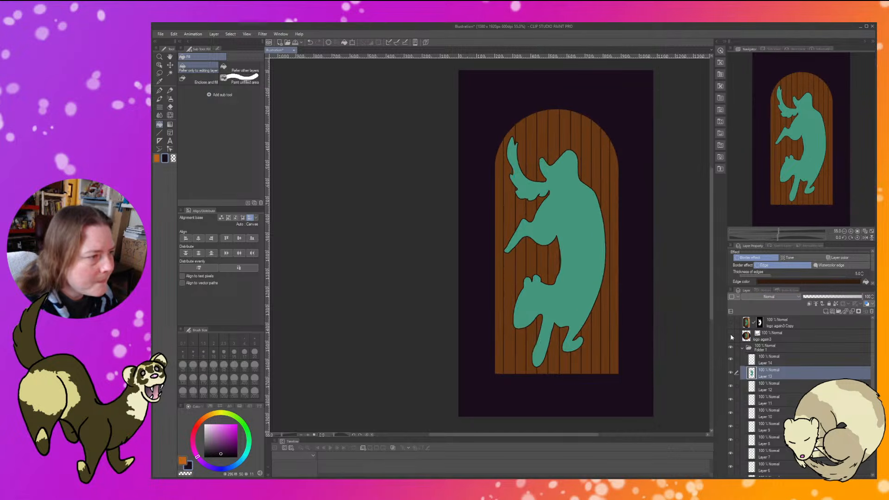
left_click(862, 273)
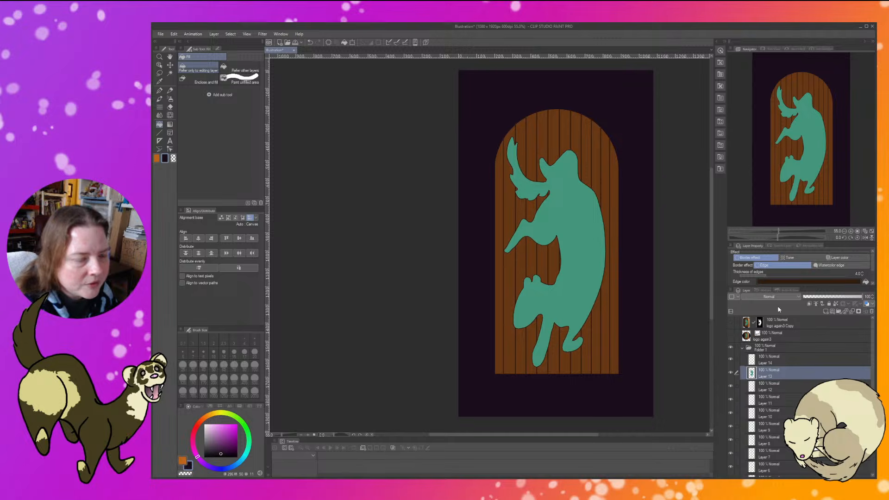
left_click(730, 338)
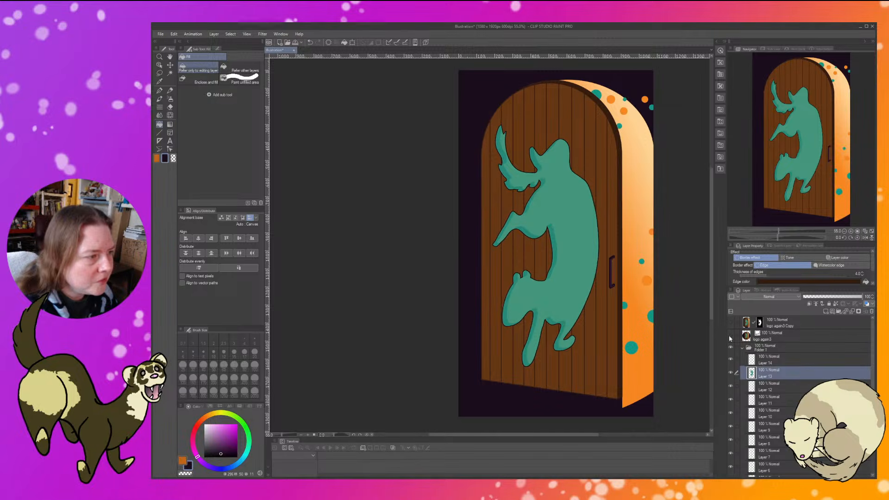
left_click(730, 338)
left_click(729, 338)
left_click(729, 338)
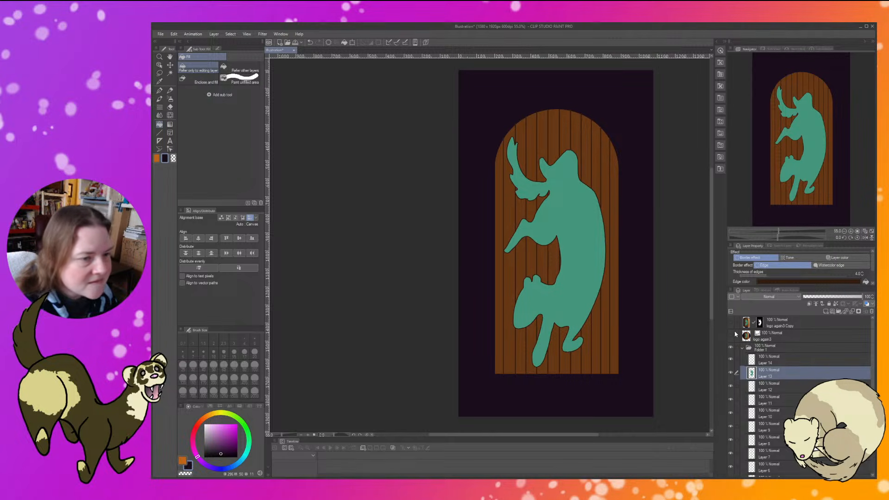
Add a border effect to the door on Layer 1 with a dark brown edge color and an edge thickness of 6.
scroll(731, 336, "down", 4)
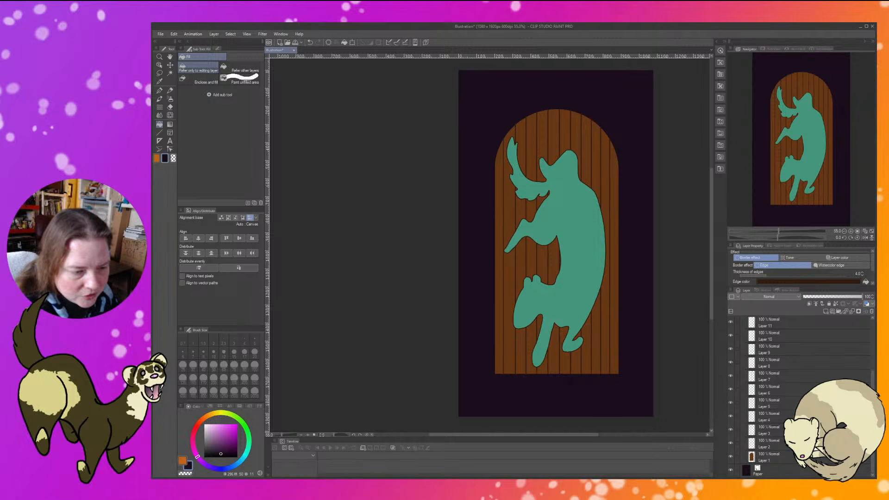
left_click(763, 457)
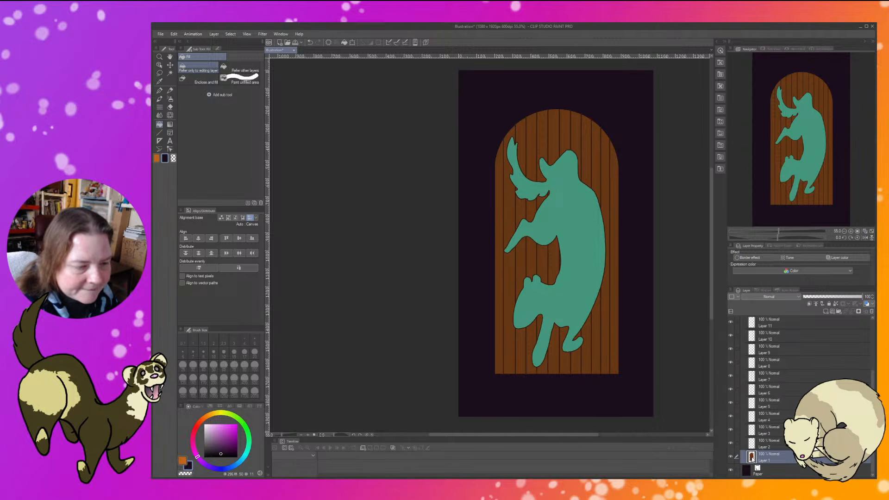
left_click(737, 258)
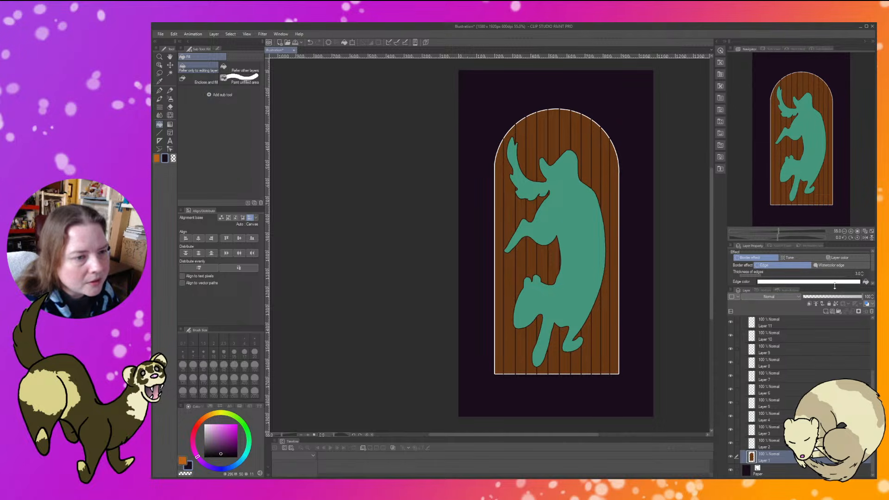
key("alt+Tab")
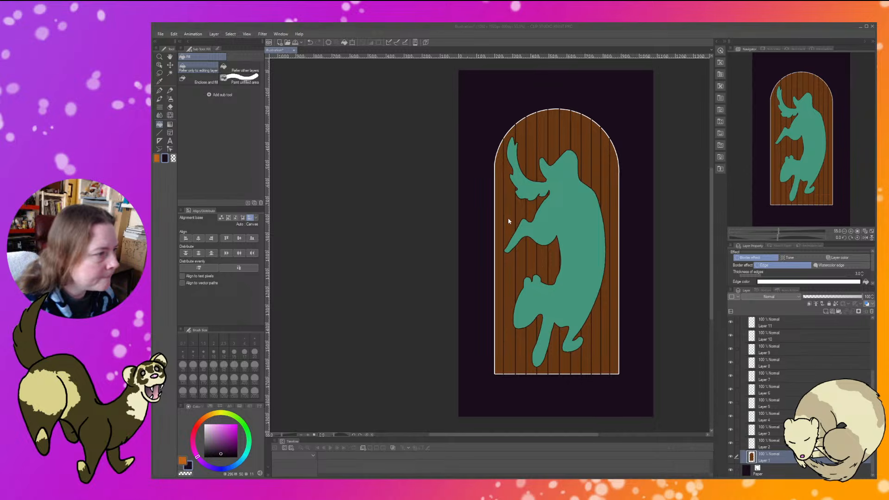
left_click(643, 203)
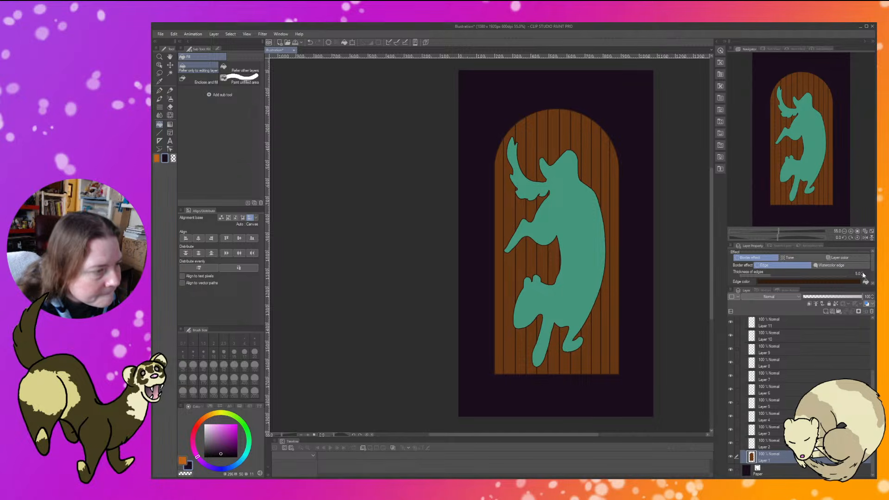
left_click(863, 273)
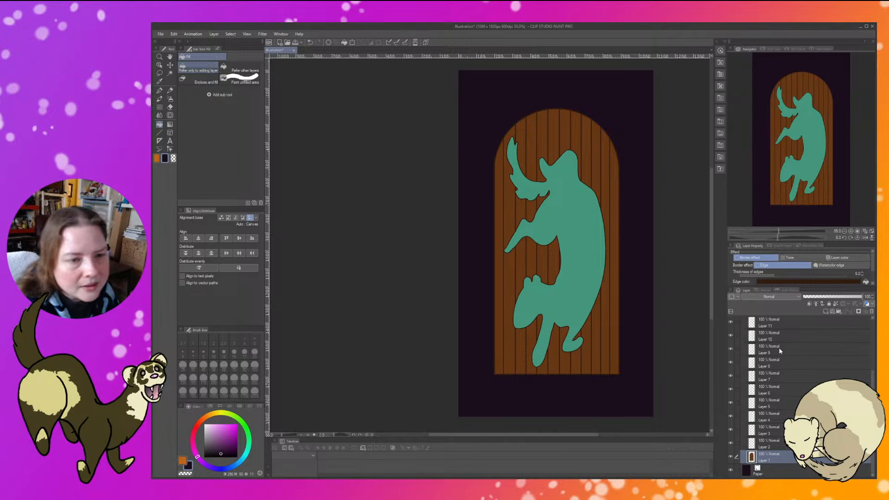
Save the illustration under the file name Door Animation.
left_click(163, 34)
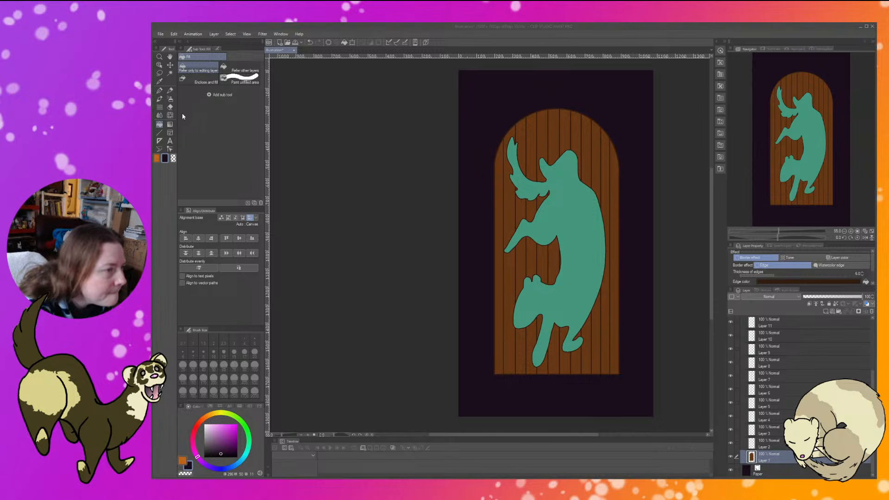
key("Return")
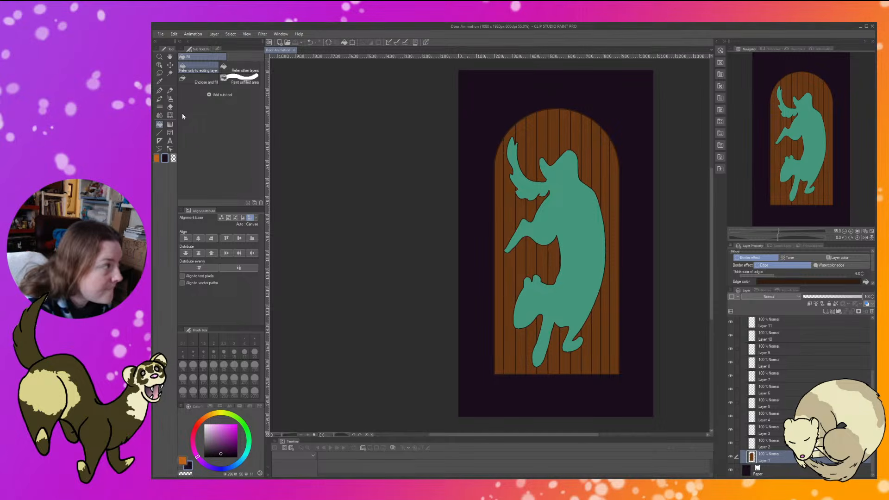
Check the handle in the logo again3 artwork and draw a short vertical straight line for it near the door's right edge.
left_click(159, 133)
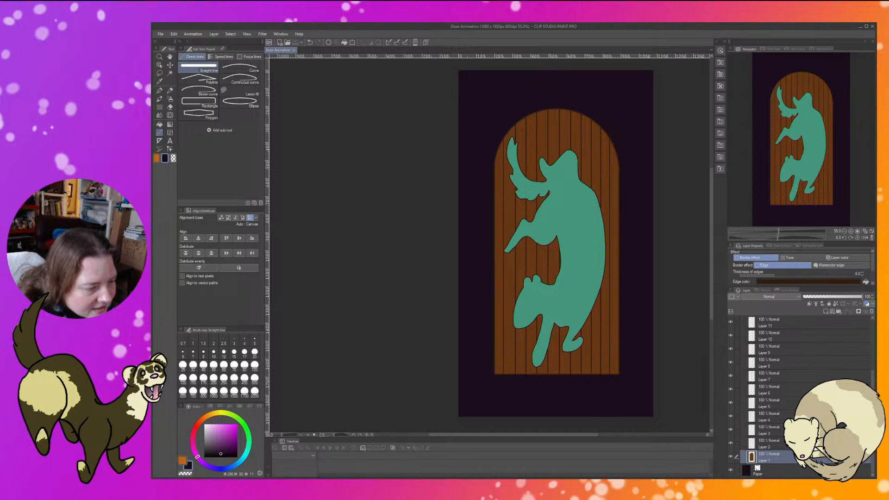
scroll(750, 346, "up", 5)
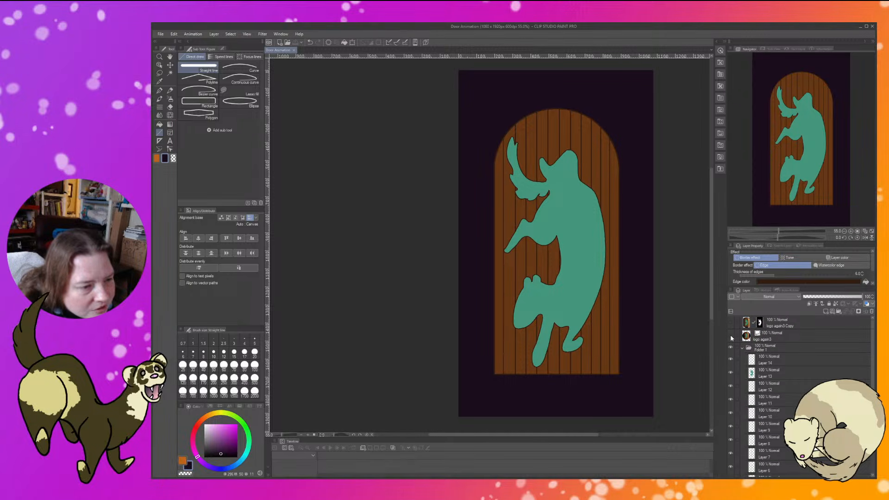
left_click(731, 337)
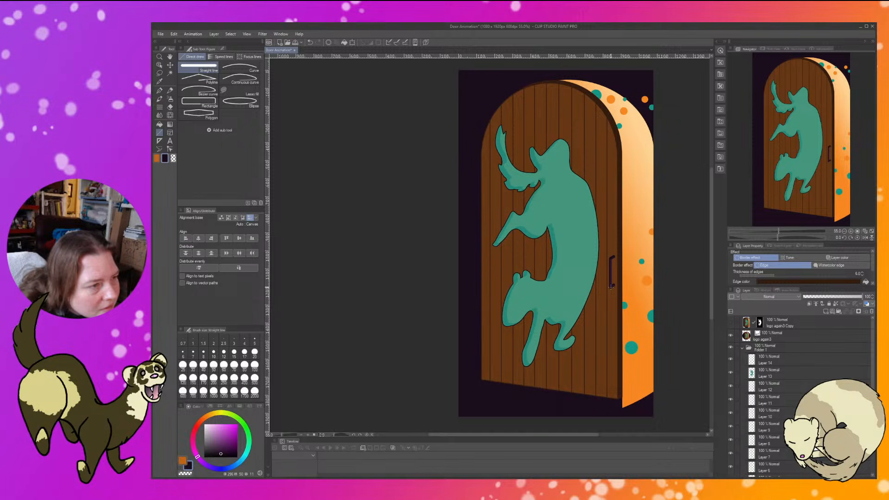
left_click(730, 335)
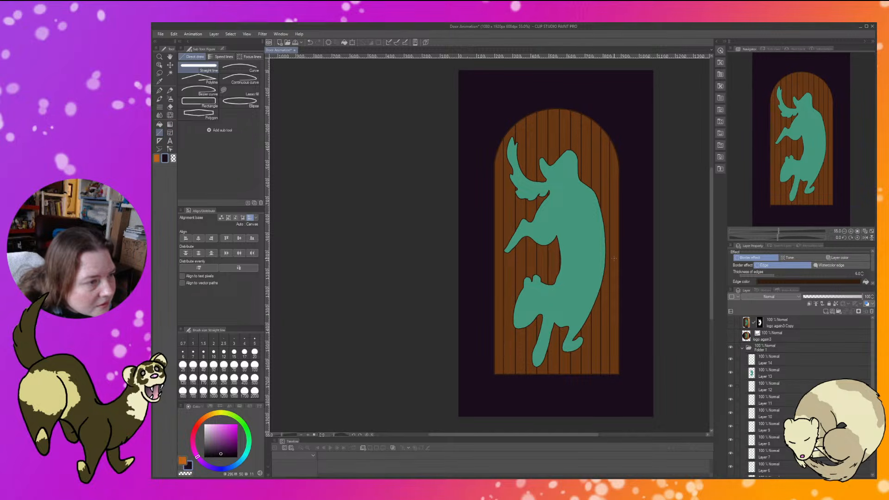
left_click_drag(614, 258, 615, 278)
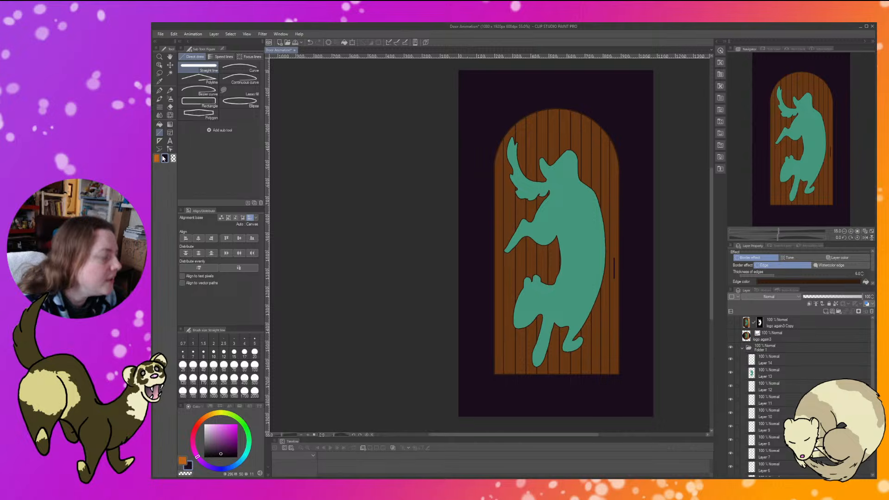
Undo the handle line and sample the dark purple handle color from the logo again3 artwork as the drawing color.
key("ctrl+z")
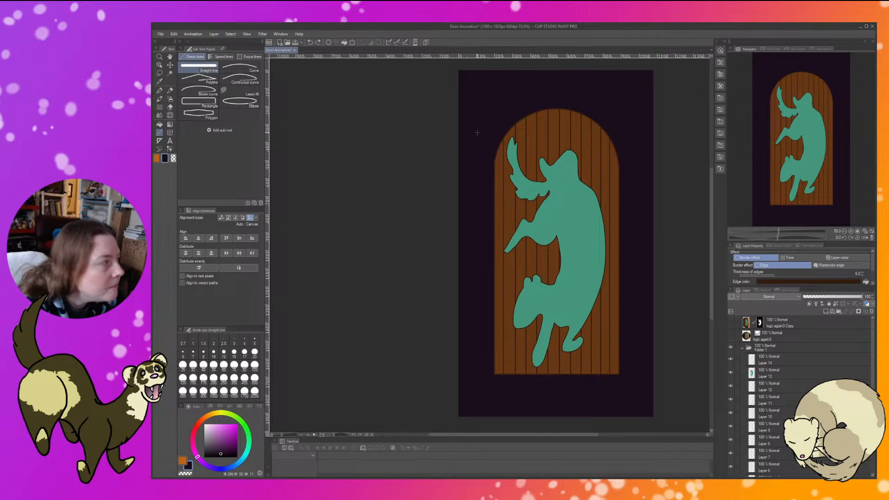
key("i")
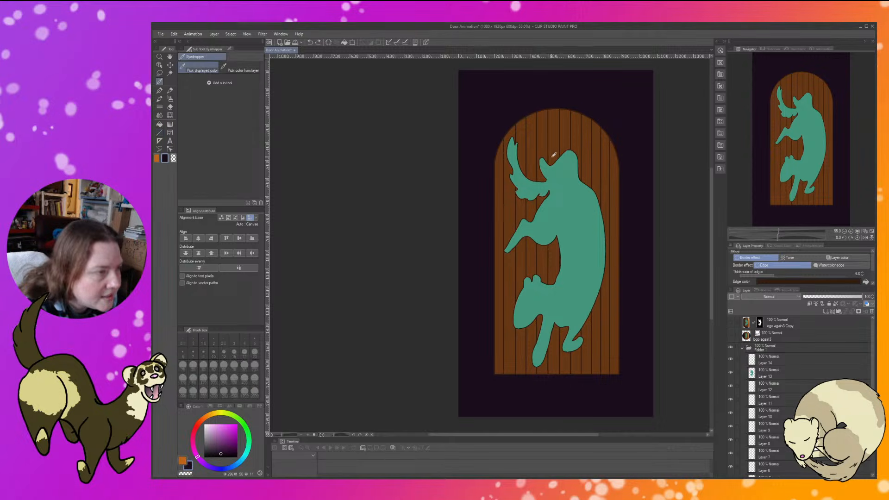
left_click(582, 148)
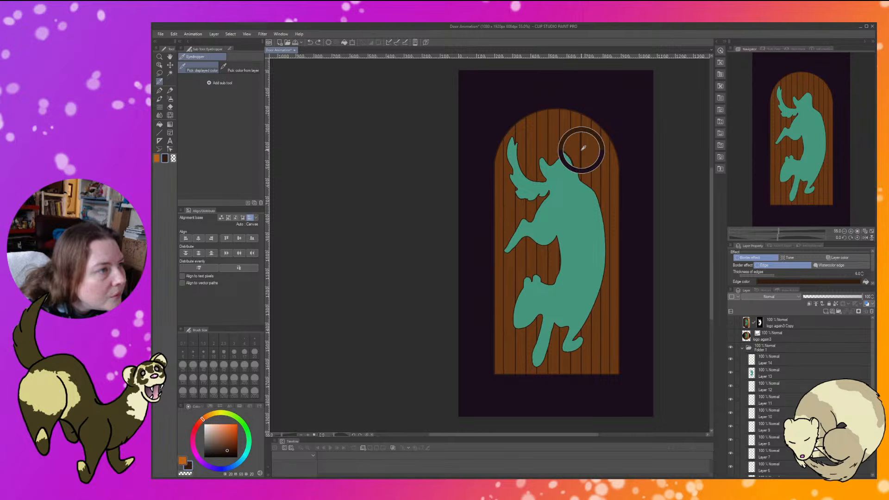
double_click(166, 158)
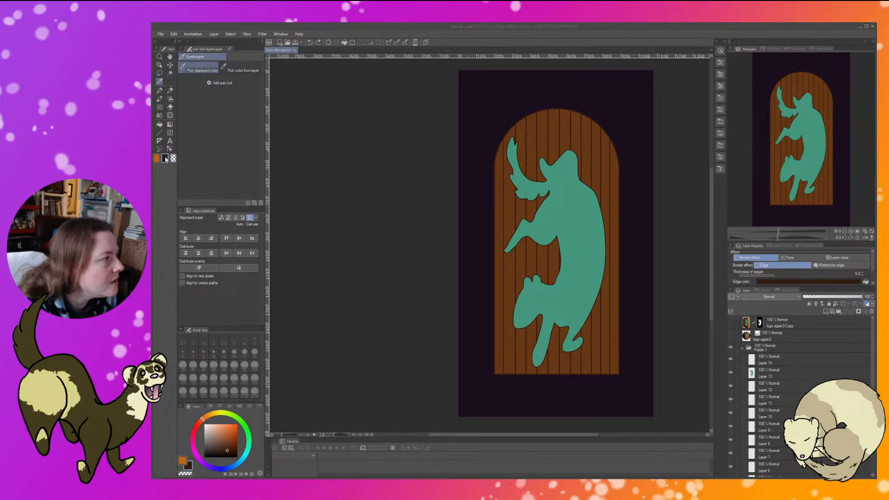
left_click(650, 217)
left_click(730, 337)
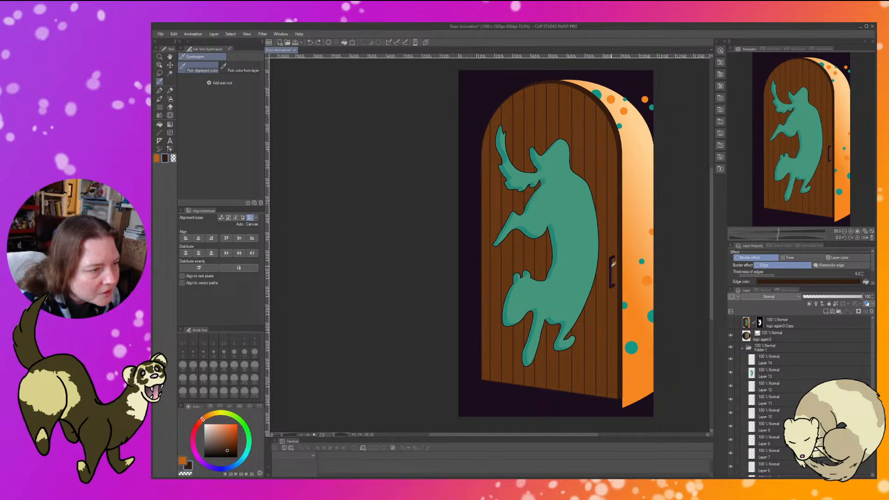
left_click(613, 264)
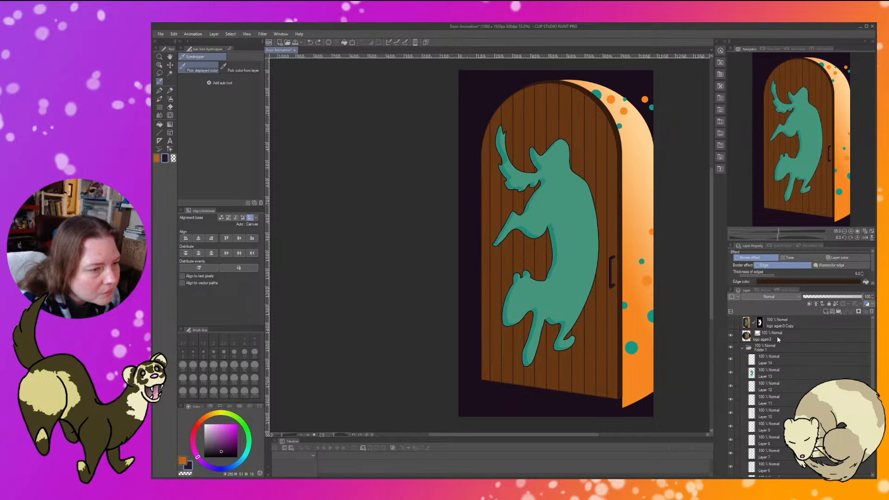
left_click(731, 336)
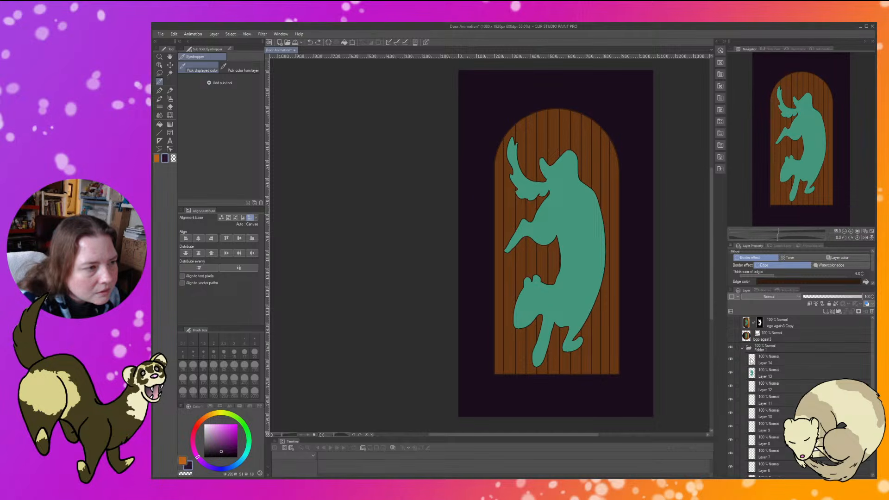
Draw a short vertical straight line for the handle on Layer 14 near the door's right edge.
left_click(751, 361)
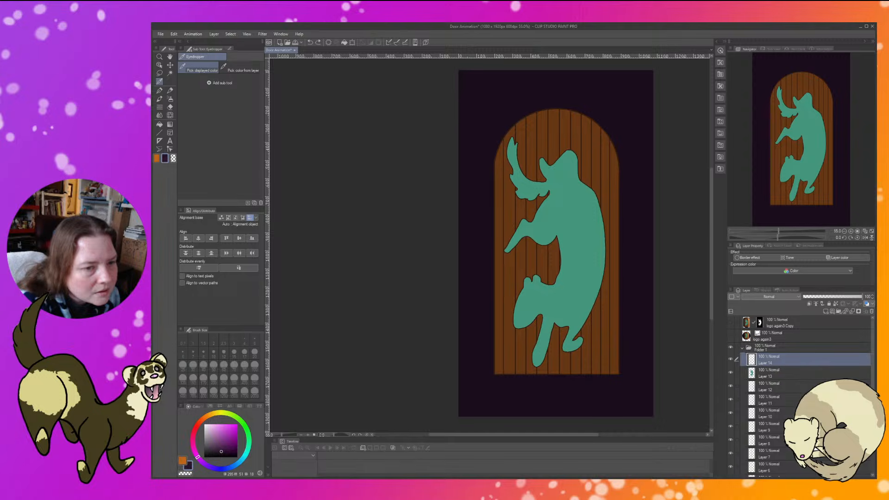
left_click(585, 195)
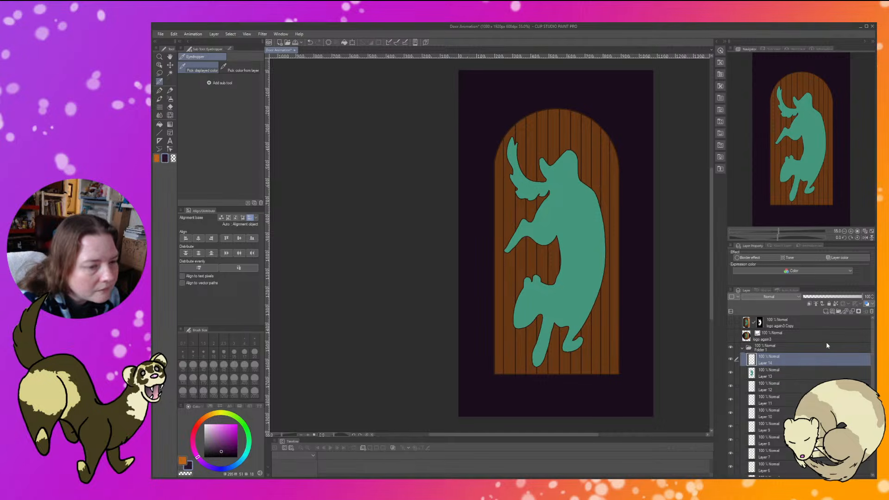
left_click(160, 133)
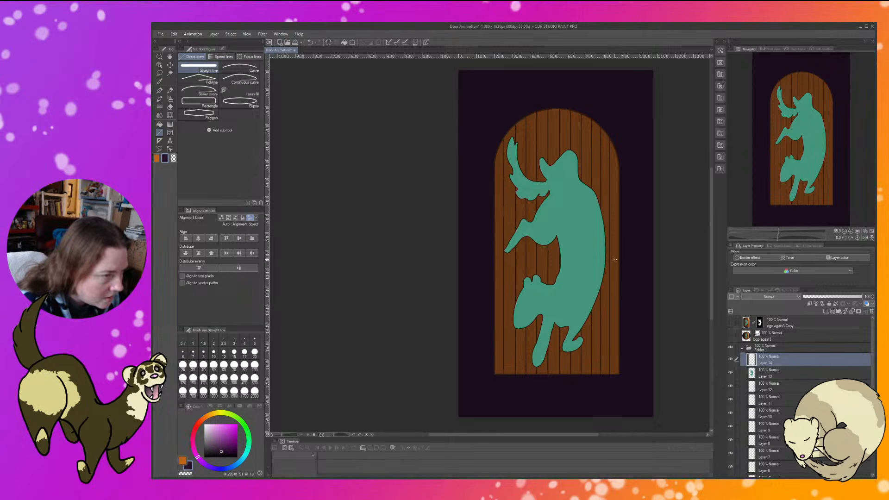
left_click_drag(614, 259, 617, 283)
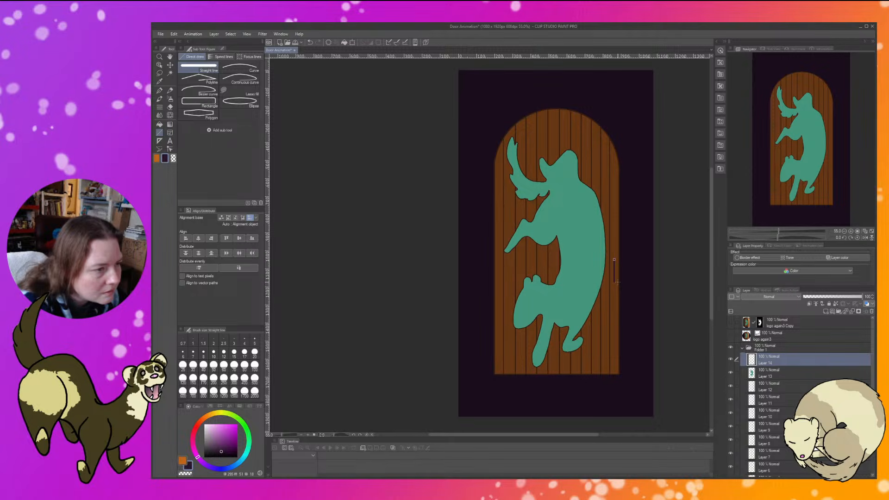
Transform the handle line on Layer 14 to make it slightly wider and nudge it to the middle of the rightmost plank.
left_click(170, 65)
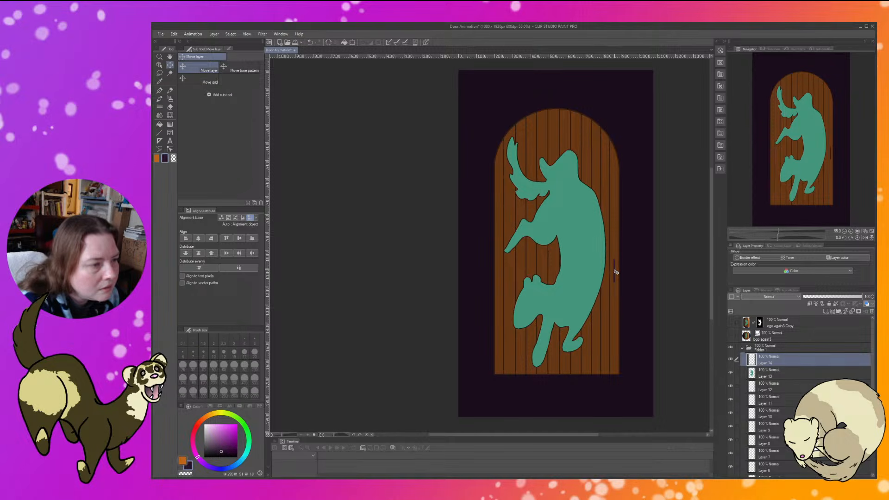
left_click(352, 42)
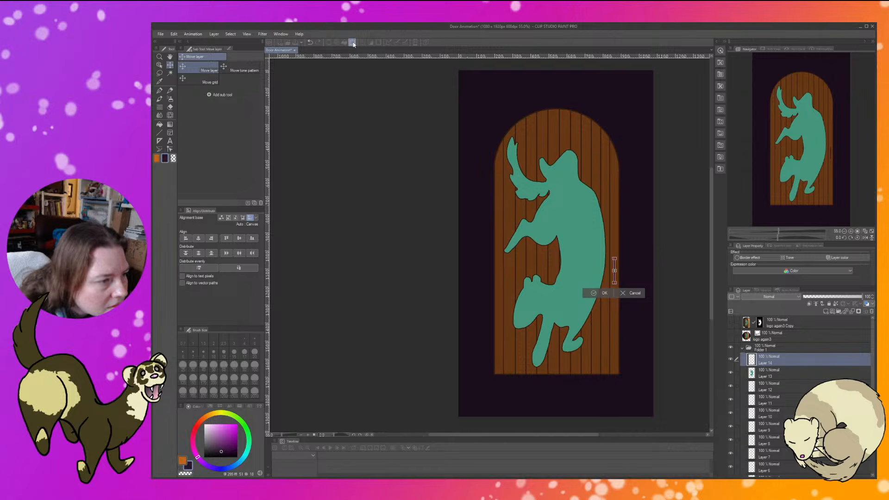
key("Return")
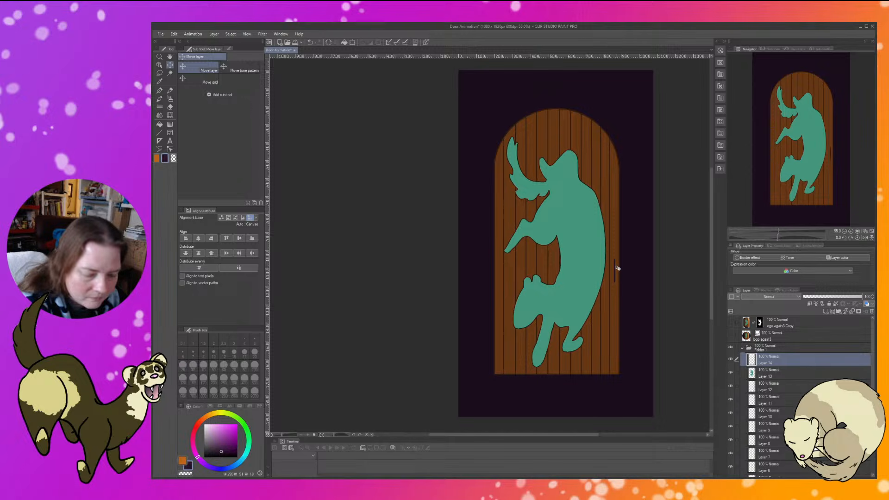
scroll(617, 268, "up", 8)
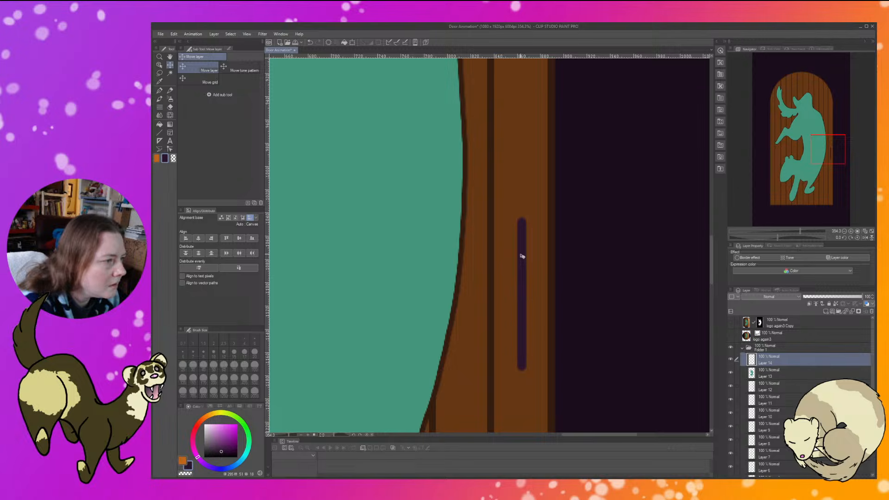
left_click(352, 42)
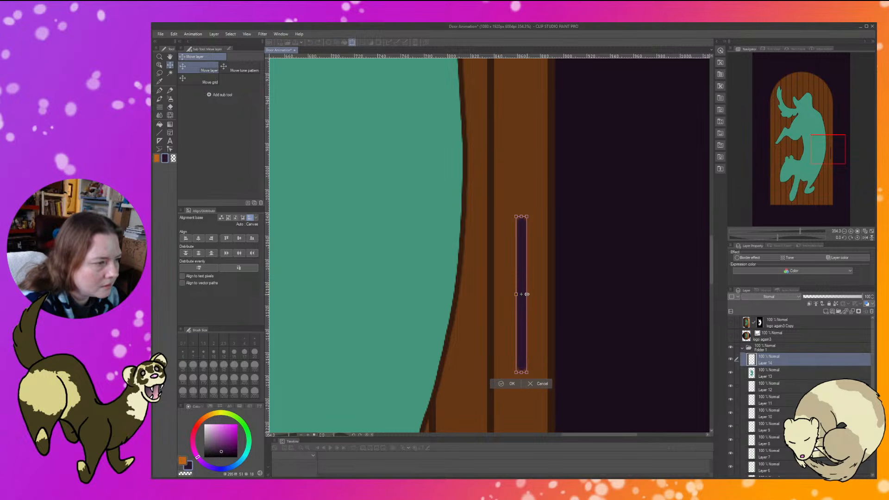
left_click_drag(527, 293, 531, 294)
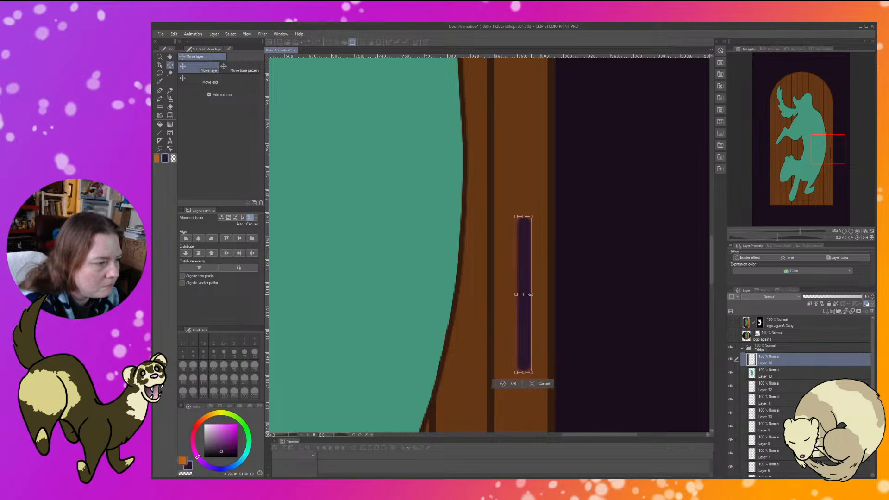
key("Left")
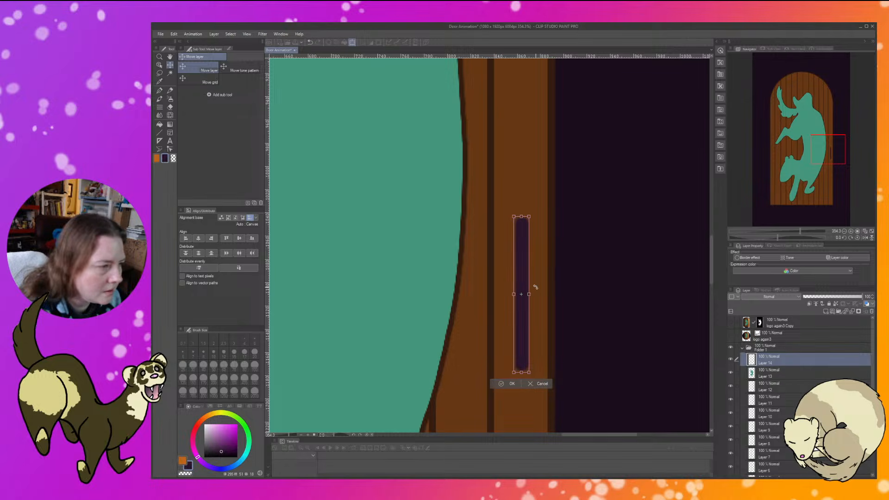
key("Left")
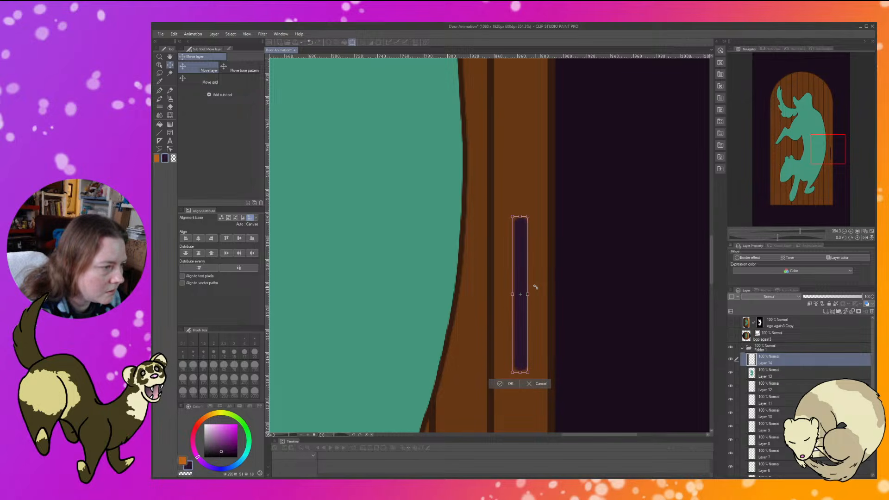
key("Right")
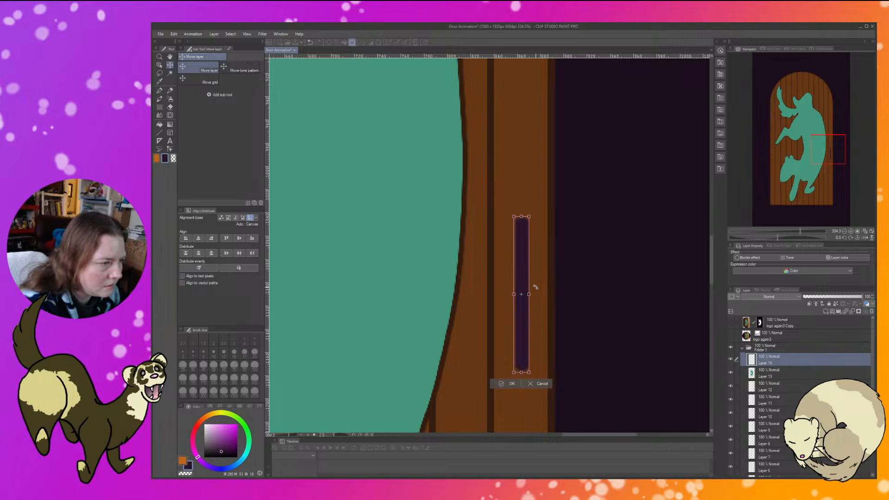
key("Left")
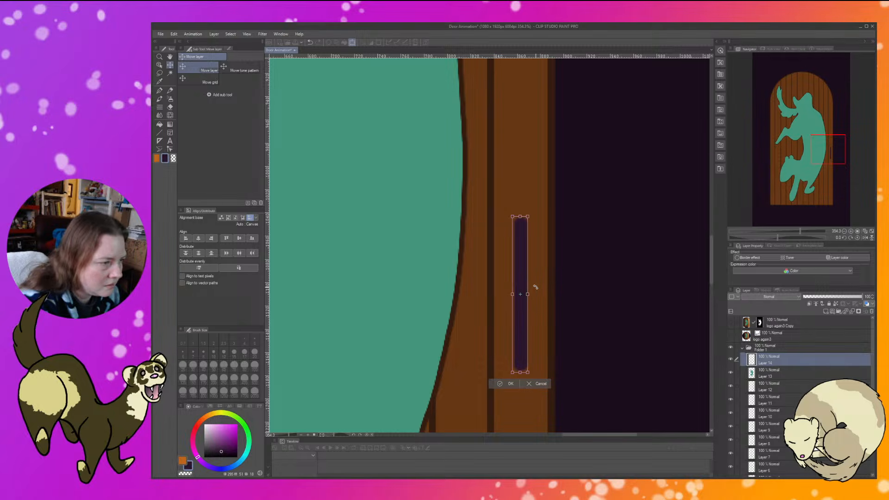
left_click_drag(528, 294, 529, 294)
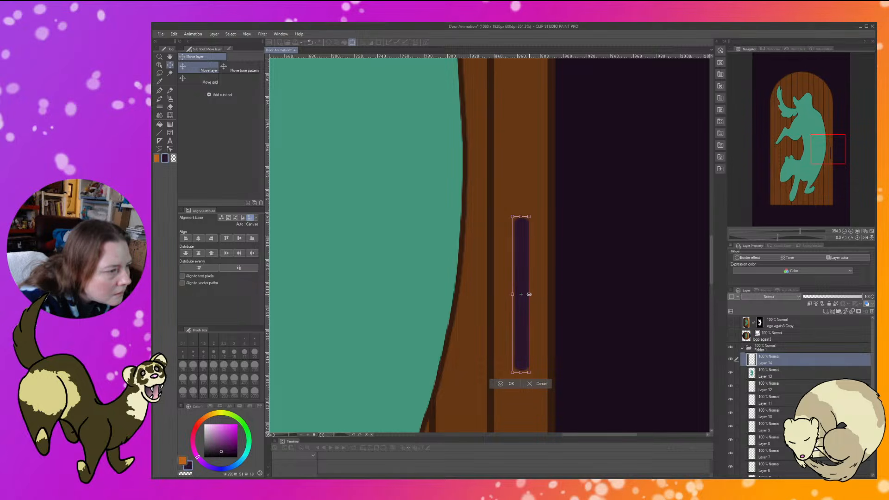
left_click(501, 384)
Examine the whole door and compare its handle with the one in the logo again3 artwork.
scroll(547, 353, "down", 2)
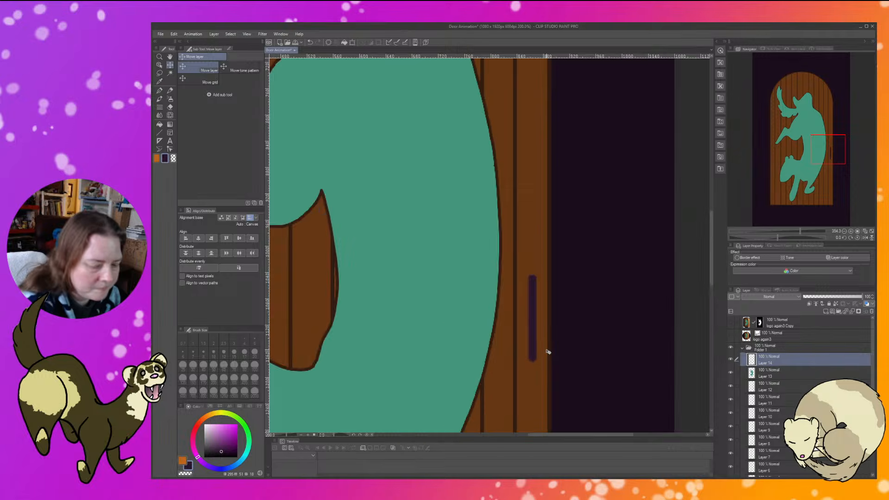
scroll(546, 351, "down", 4)
scroll(547, 352, "down", 3)
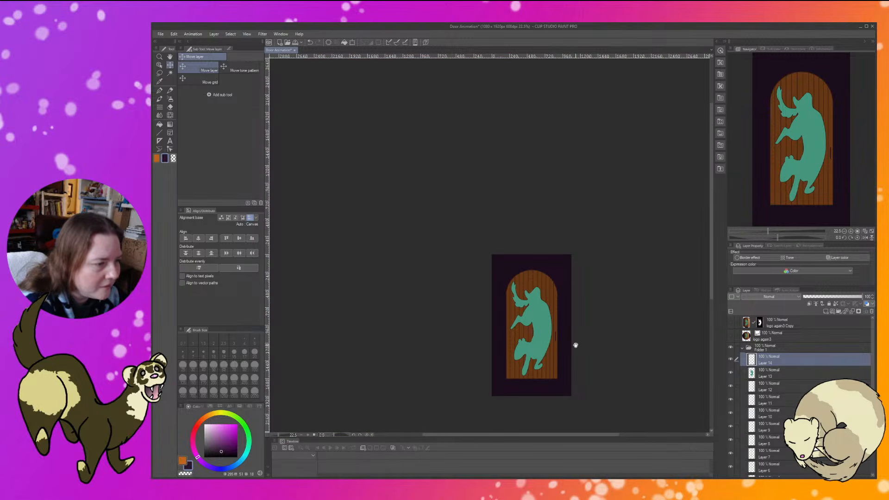
left_click_drag(574, 344, 558, 254)
scroll(513, 250, "up", 3)
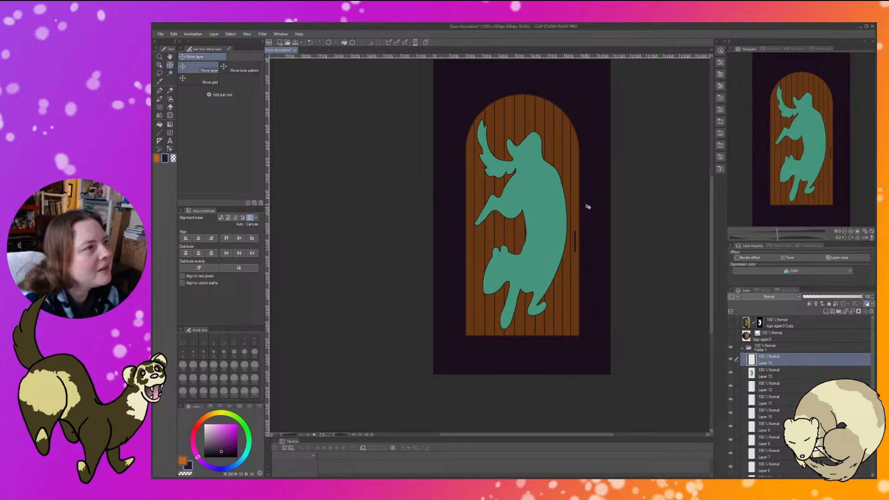
left_click_drag(656, 199, 631, 221)
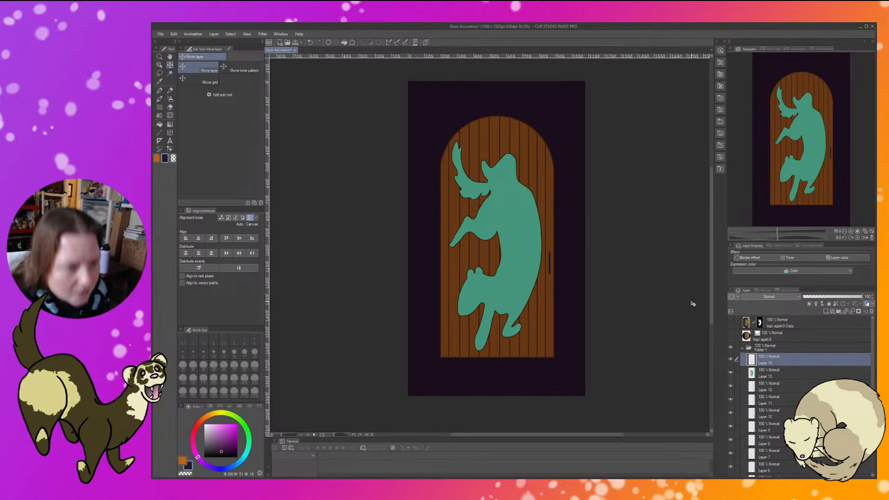
left_click(731, 323)
left_click(732, 322)
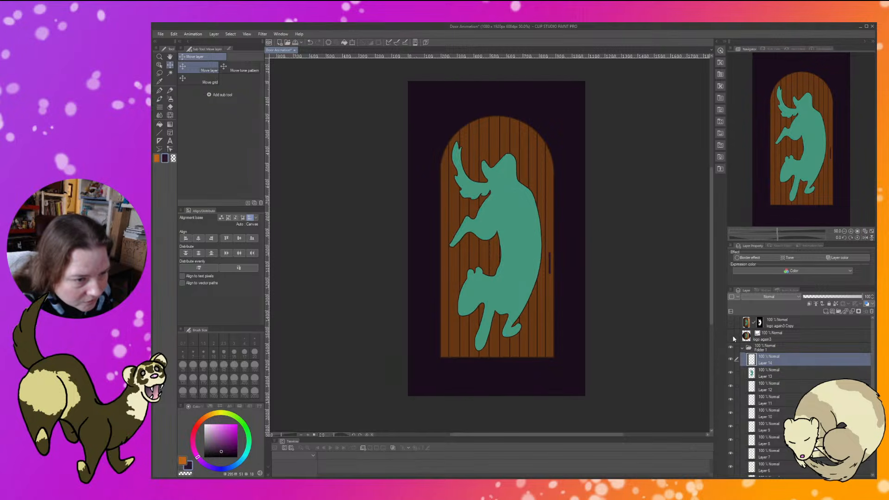
left_click(731, 335)
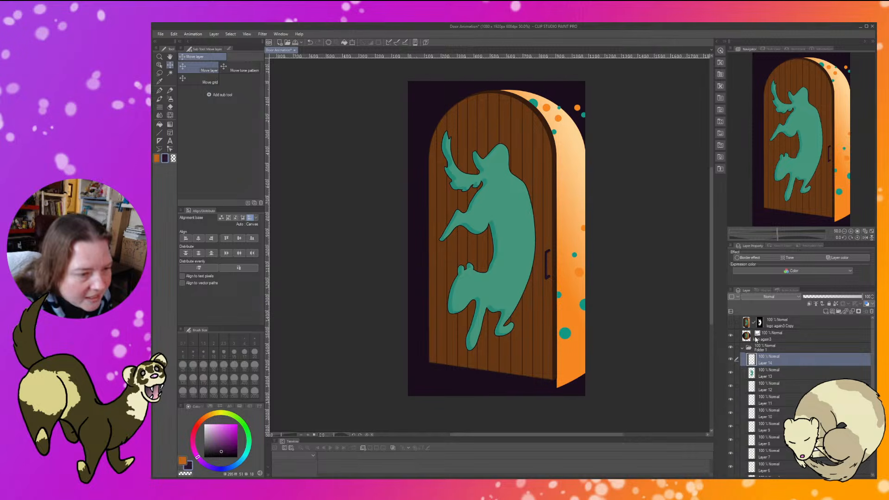
left_click(730, 335)
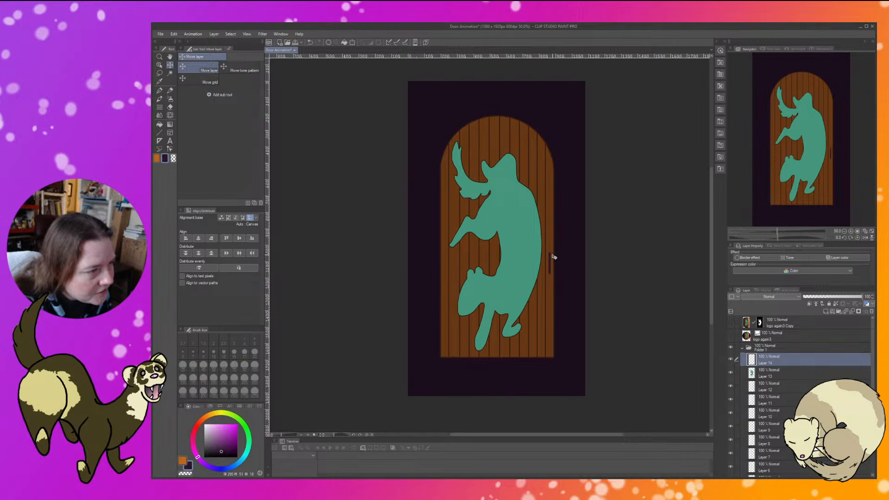